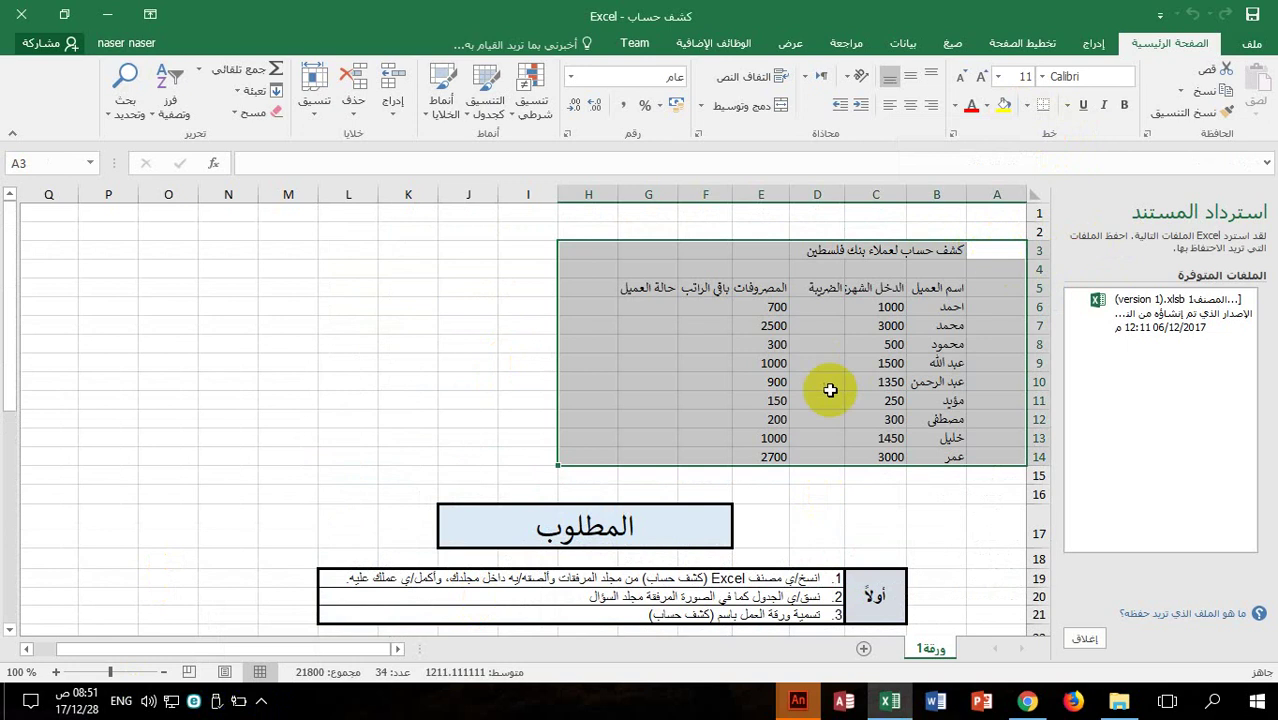
Apply all borders to the table range A3:H14
drag(598, 250, 1020, 456)
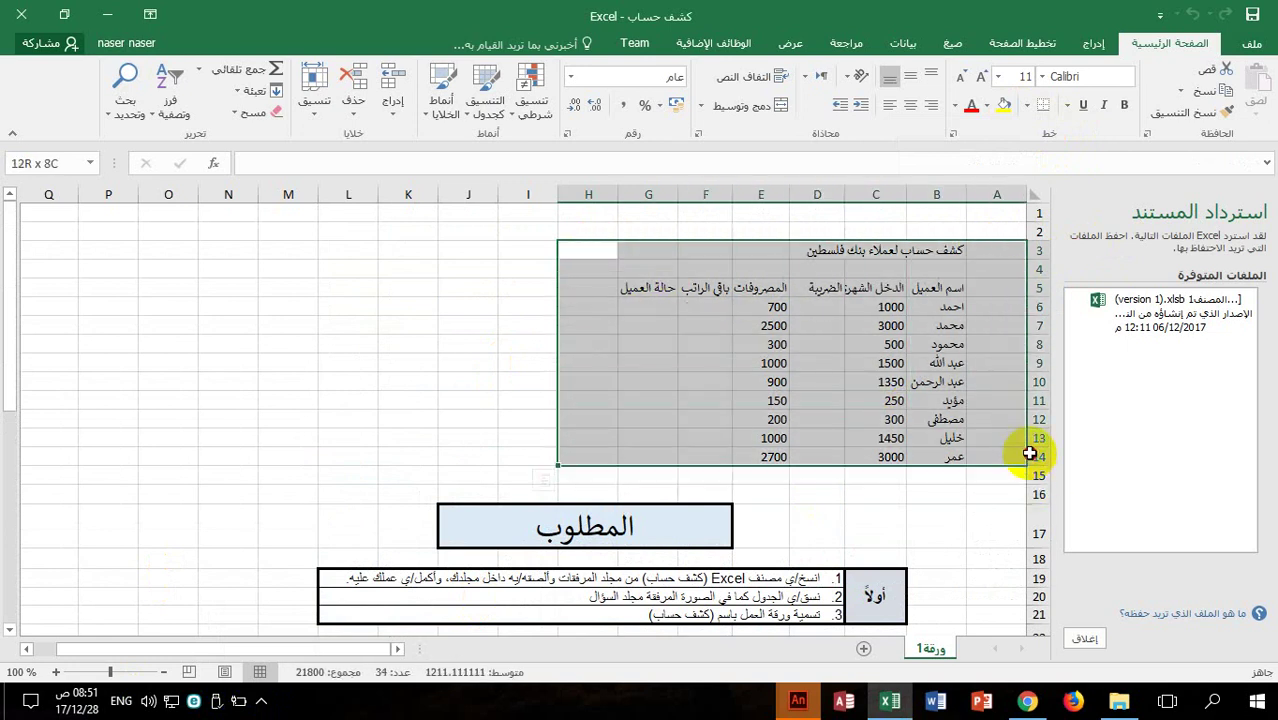
click(1026, 108)
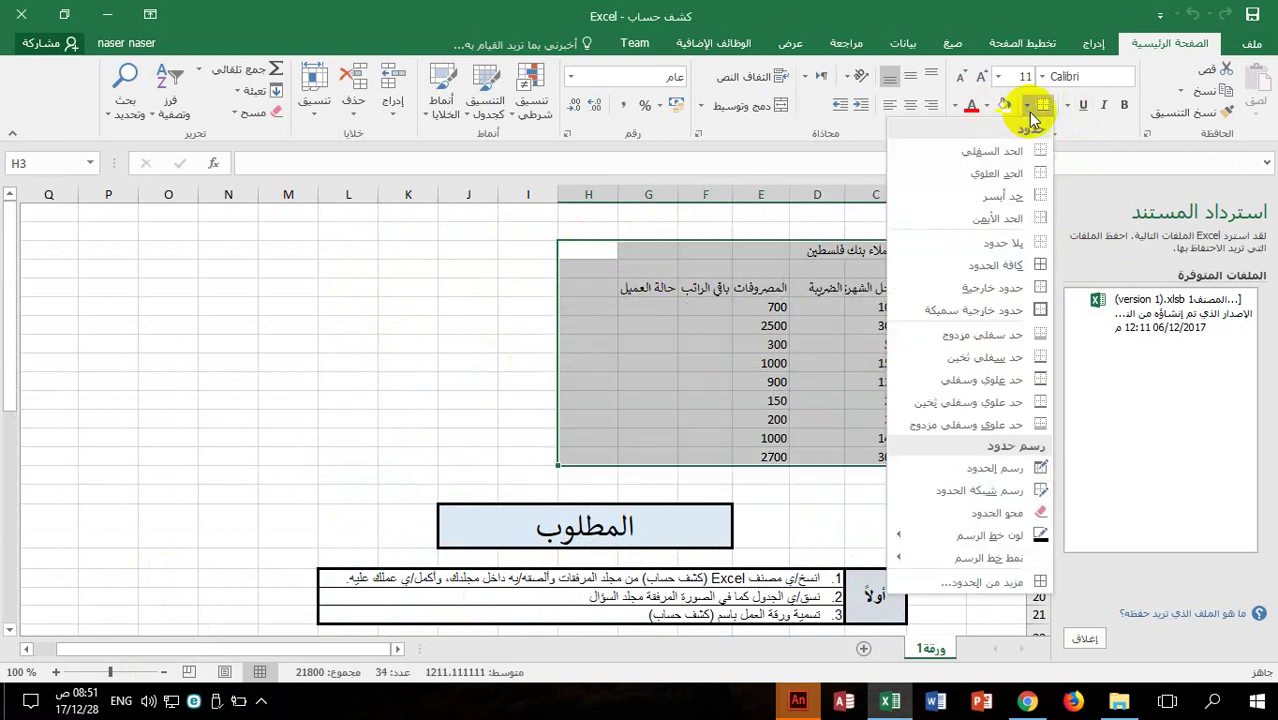
click(1008, 269)
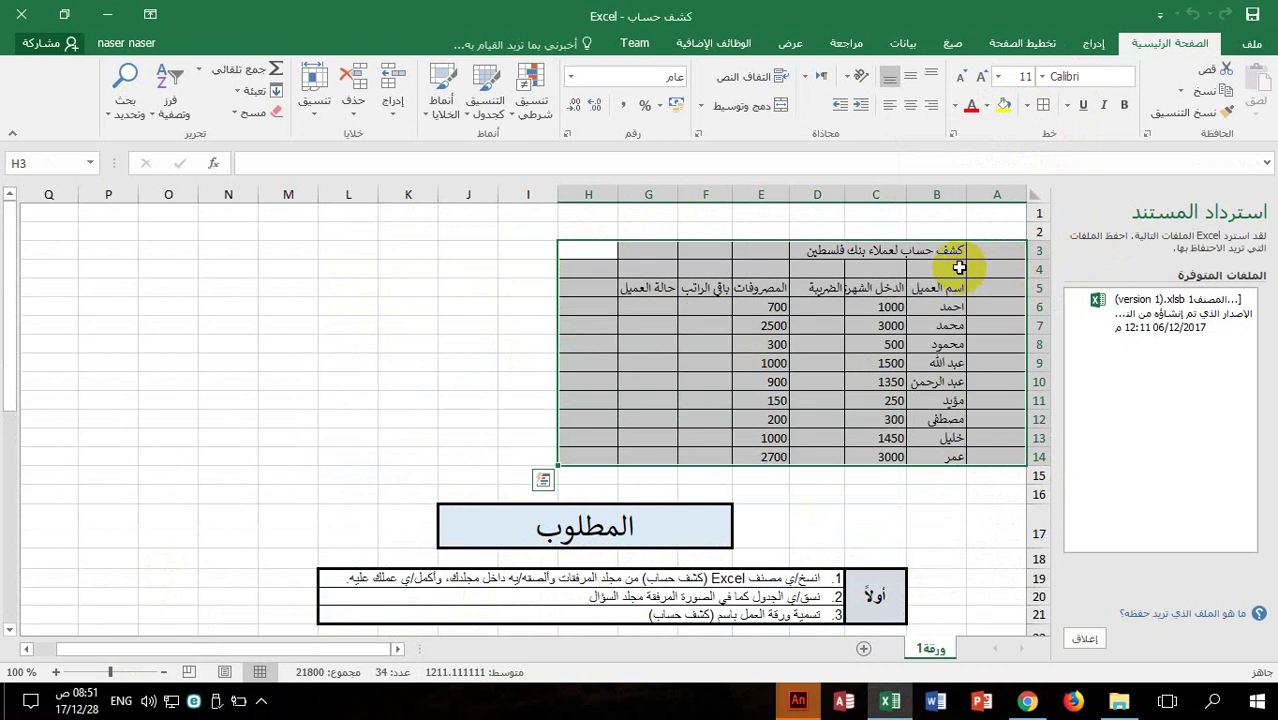
Redraw all borders of the table range A3:H14 with a thicker solid line in dark blue
click(1029, 107)
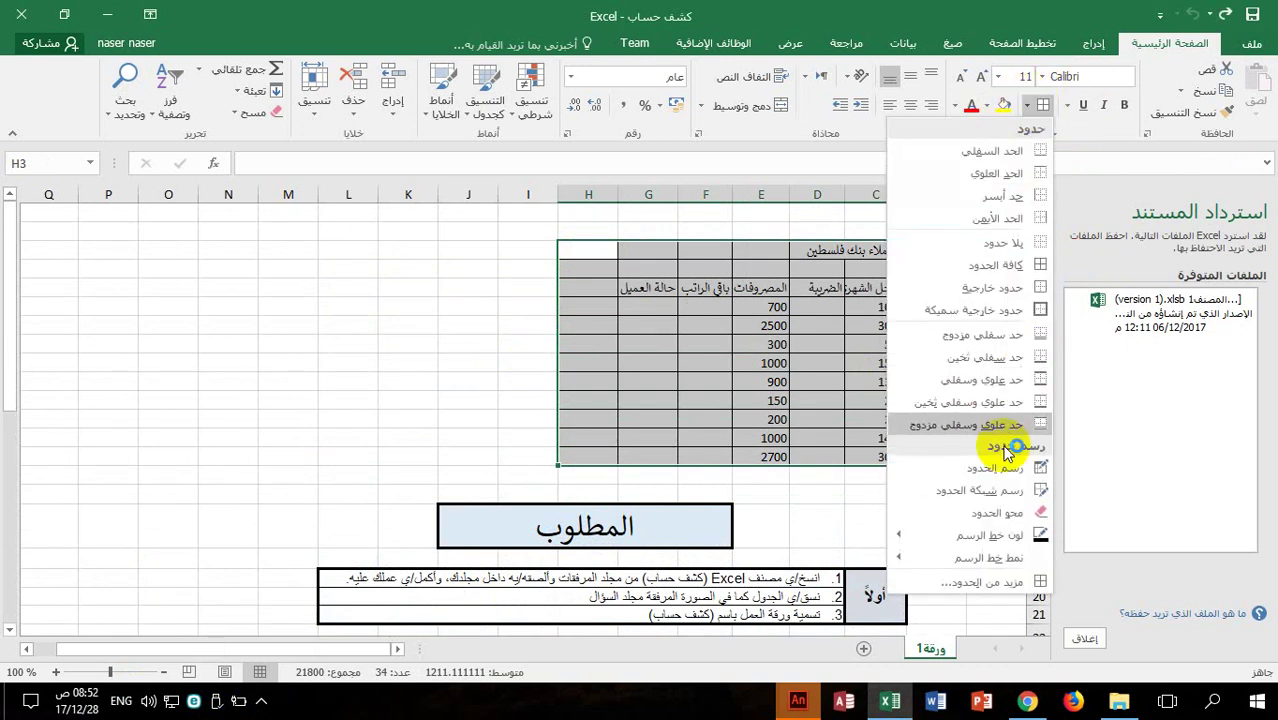
mouse_move(900, 545)
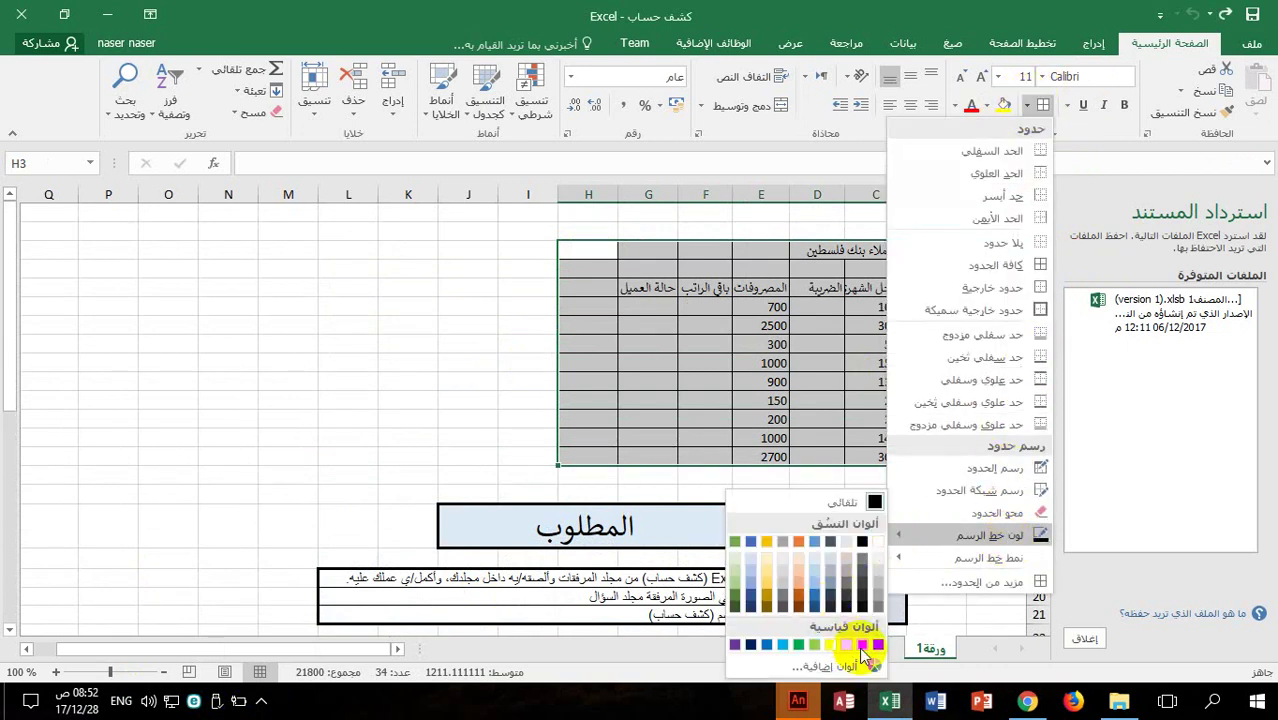
mouse_move(935, 562)
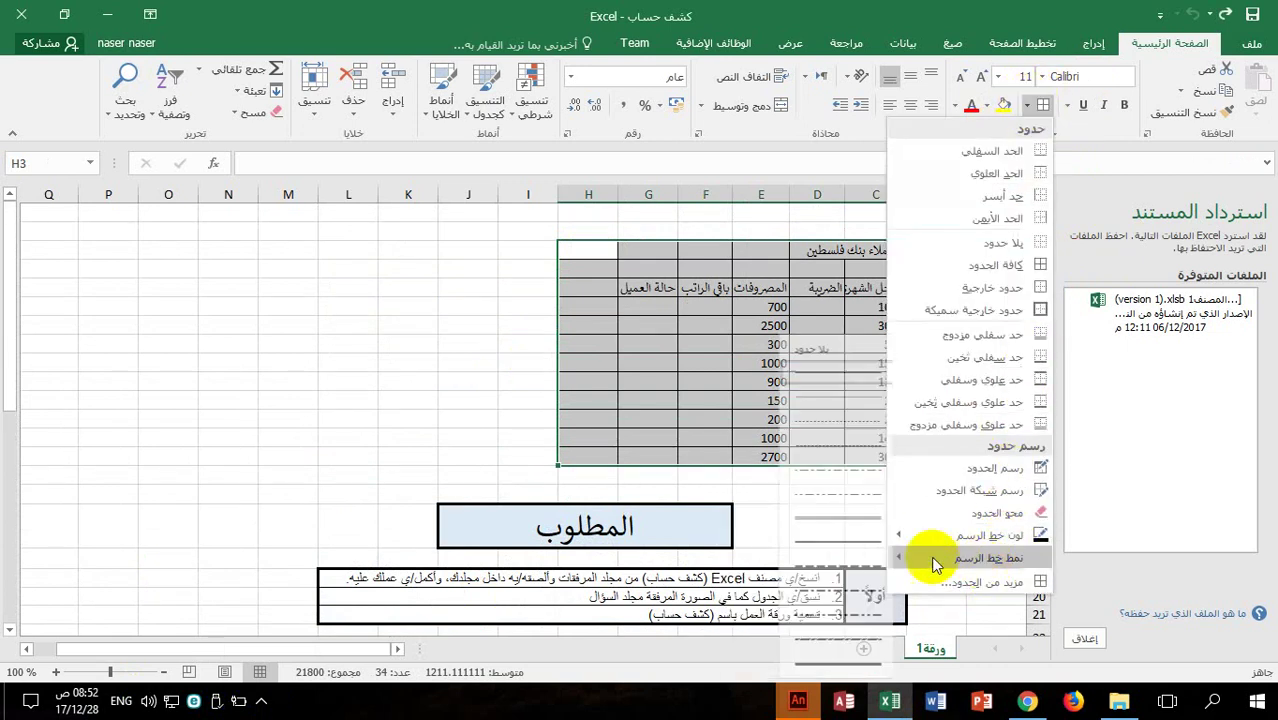
click(828, 542)
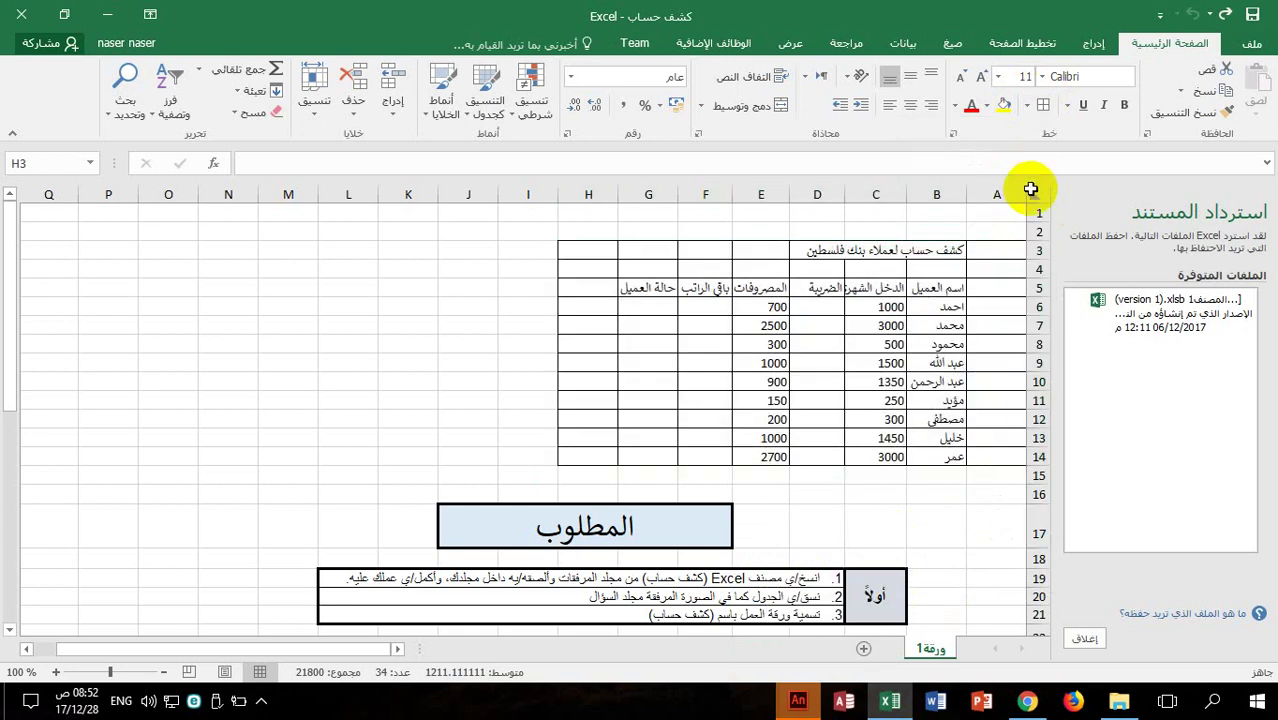
click(1026, 106)
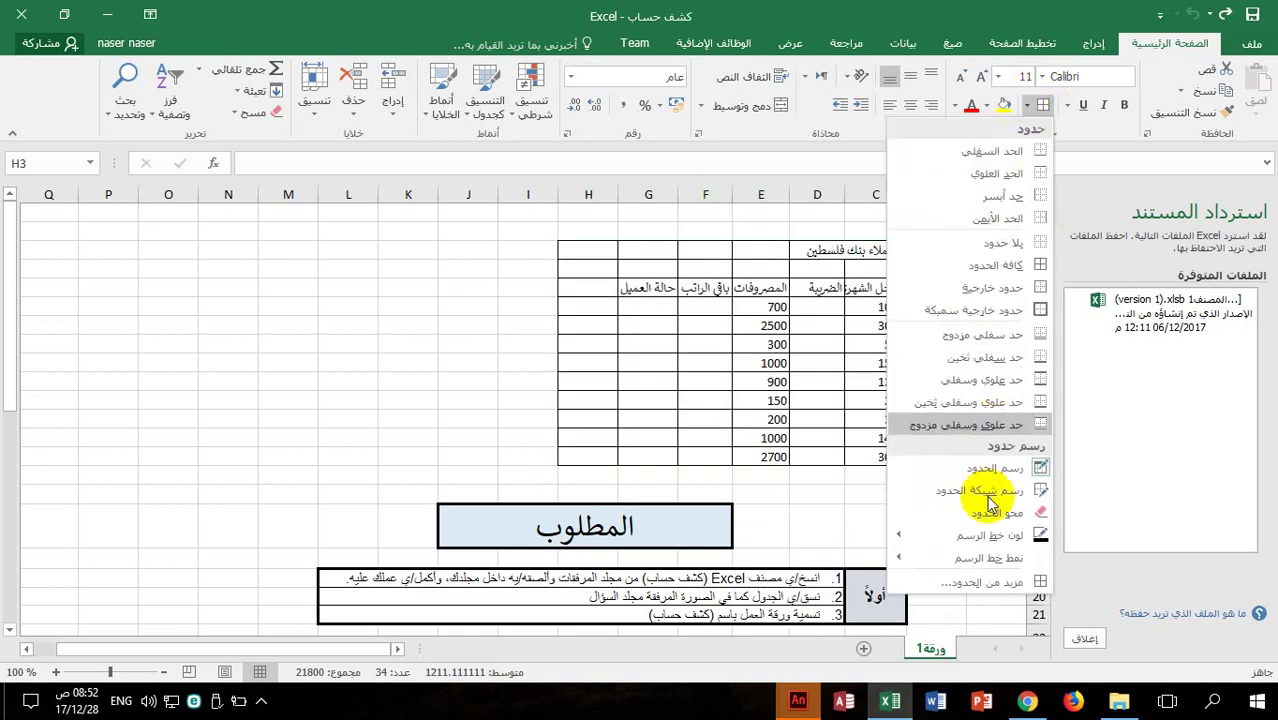
mouse_move(975, 557)
mouse_move(975, 535)
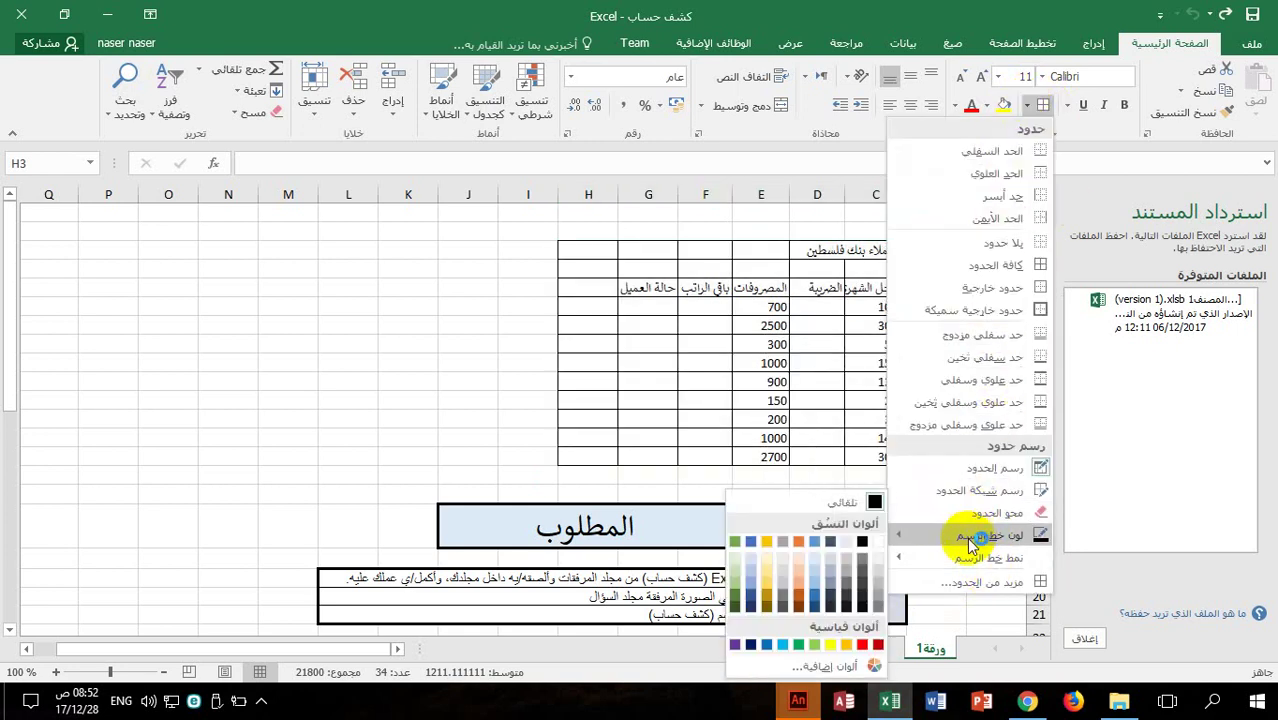
click(743, 641)
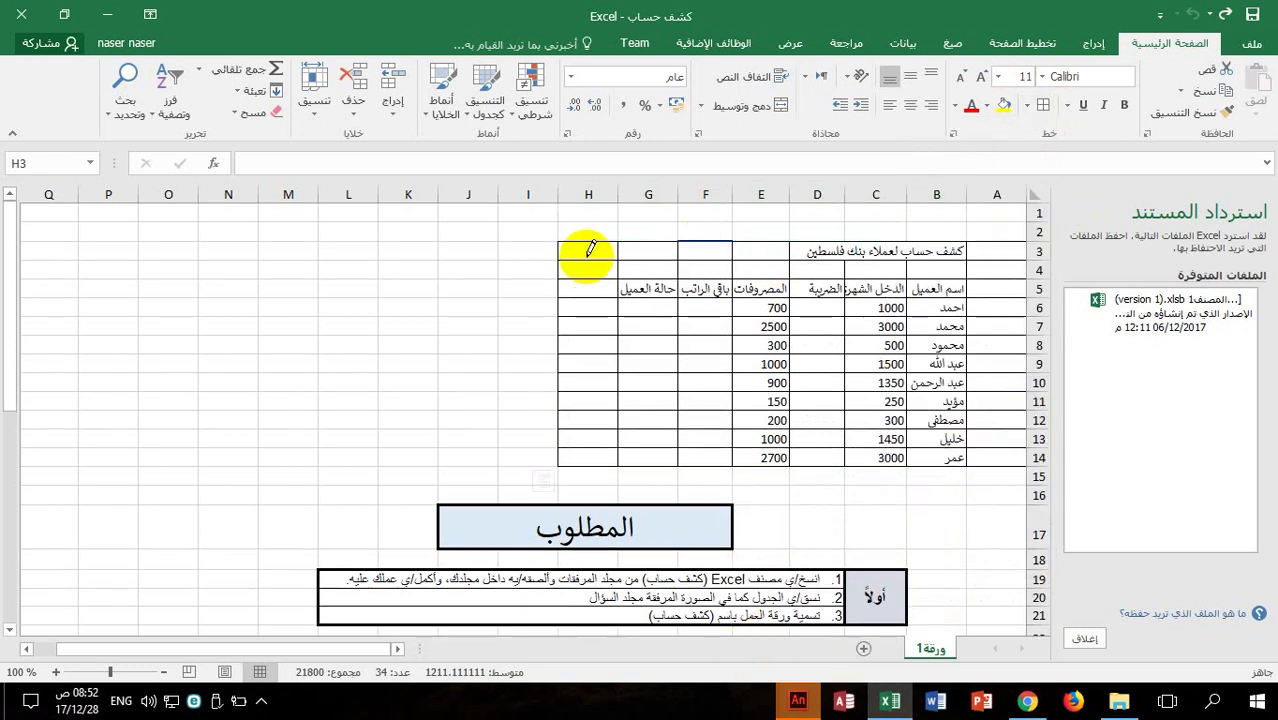
key(Escape)
drag(600, 255, 1018, 434)
click(1043, 105)
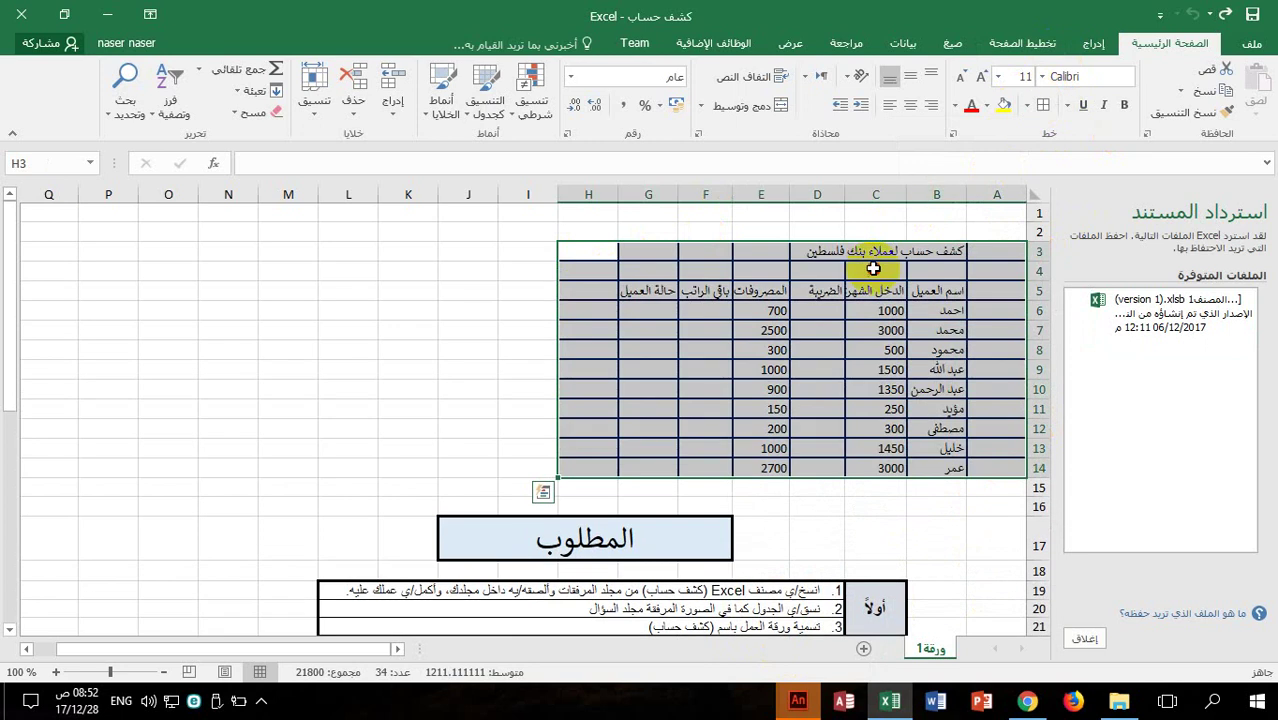
Merge and center the table title across A3:H3
drag(590, 252, 1022, 248)
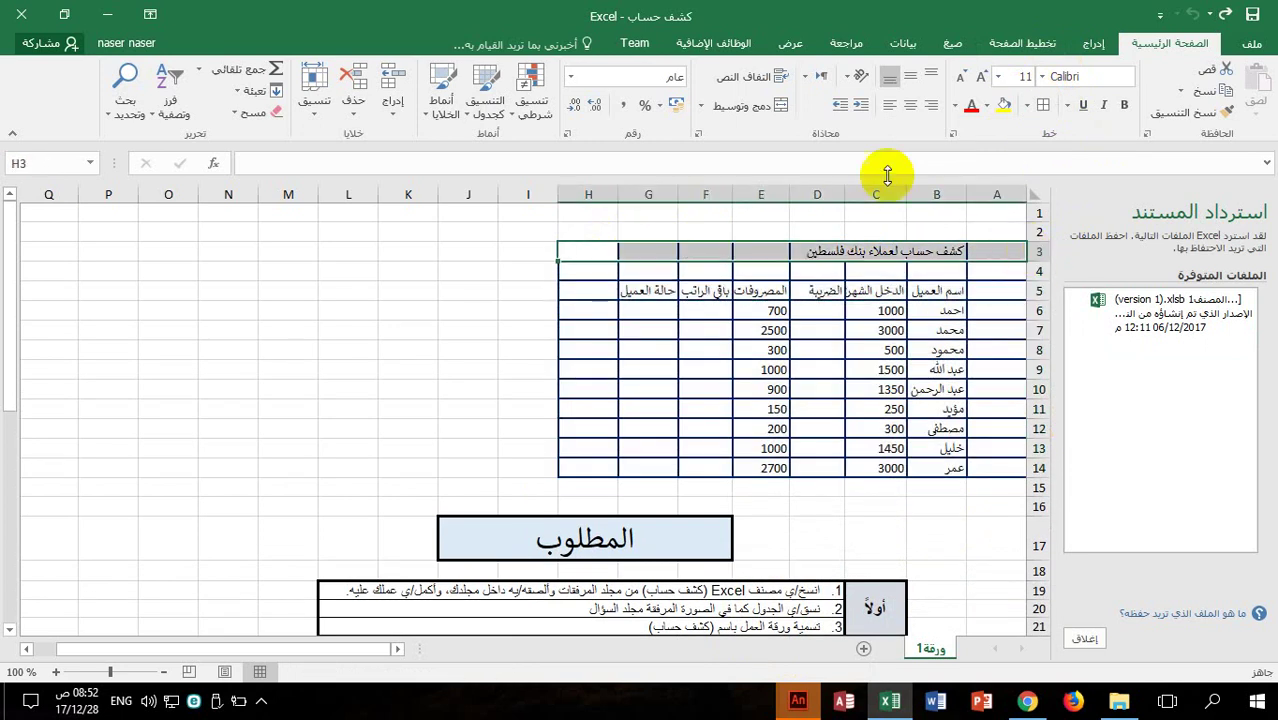
click(908, 105)
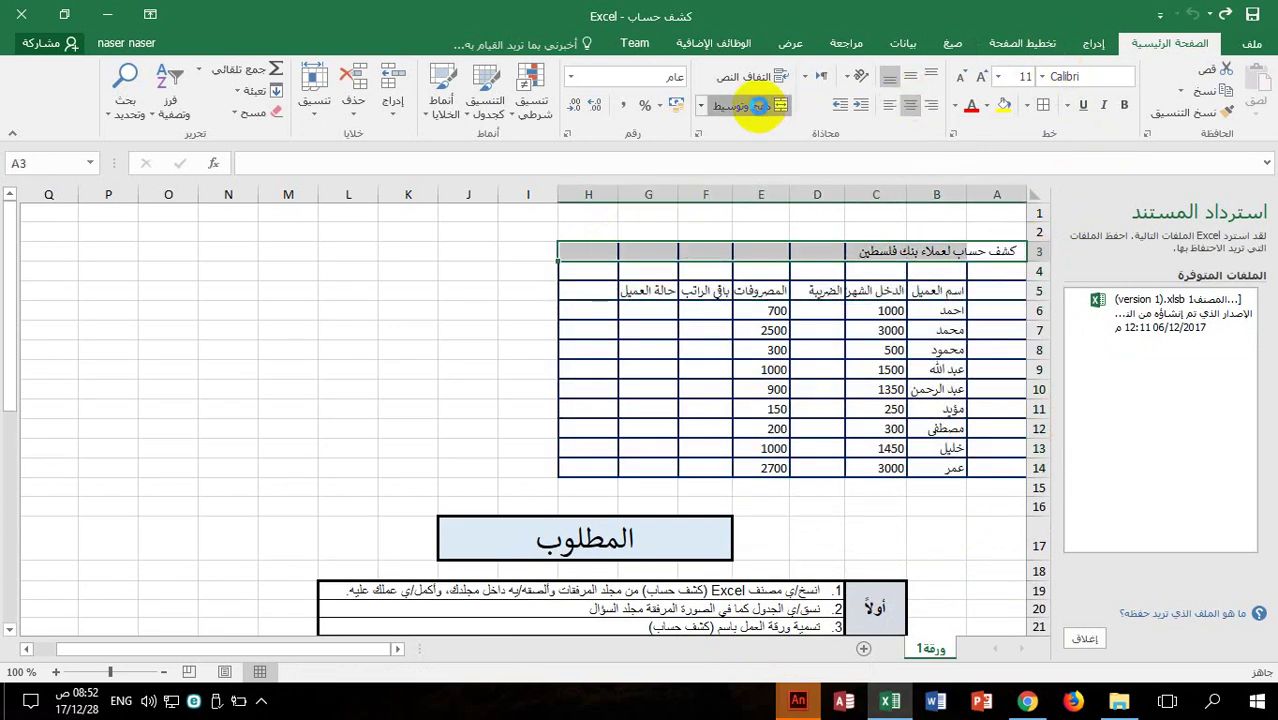
click(762, 105)
Merge and center the empty cells A4:A14 beside the customer table
drag(1010, 290, 1000, 268)
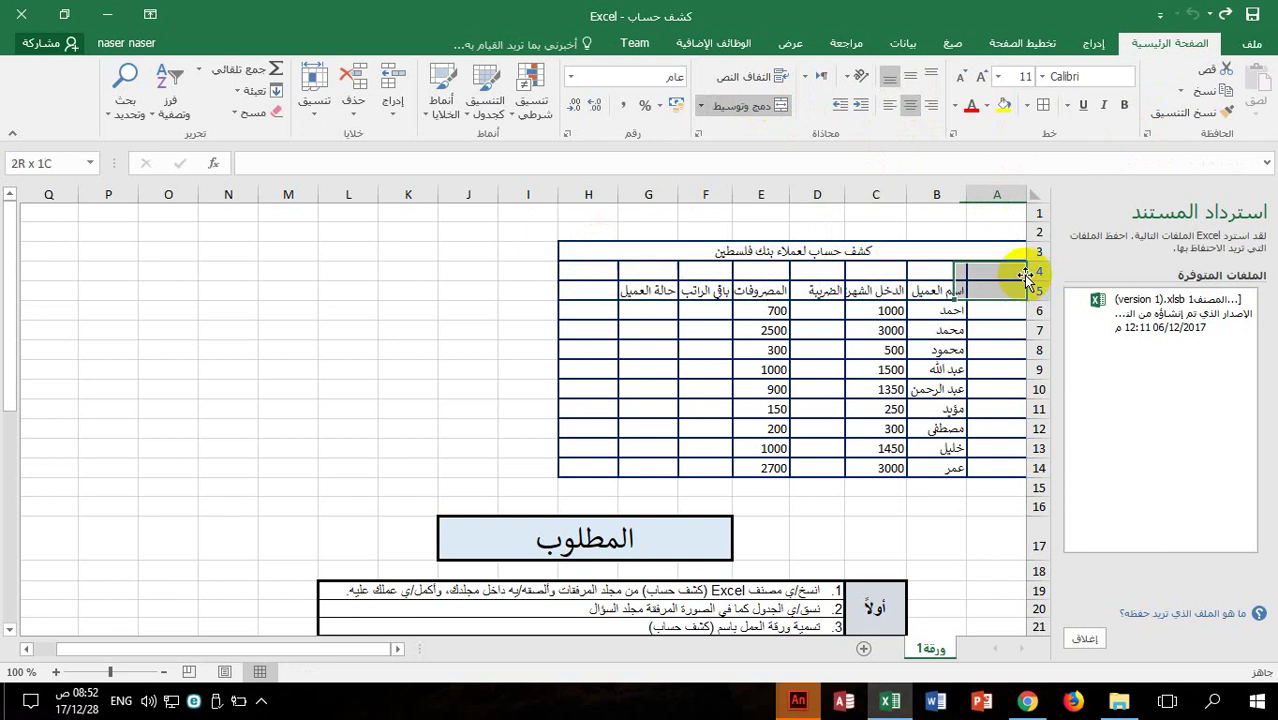
drag(98, 667, 94, 665)
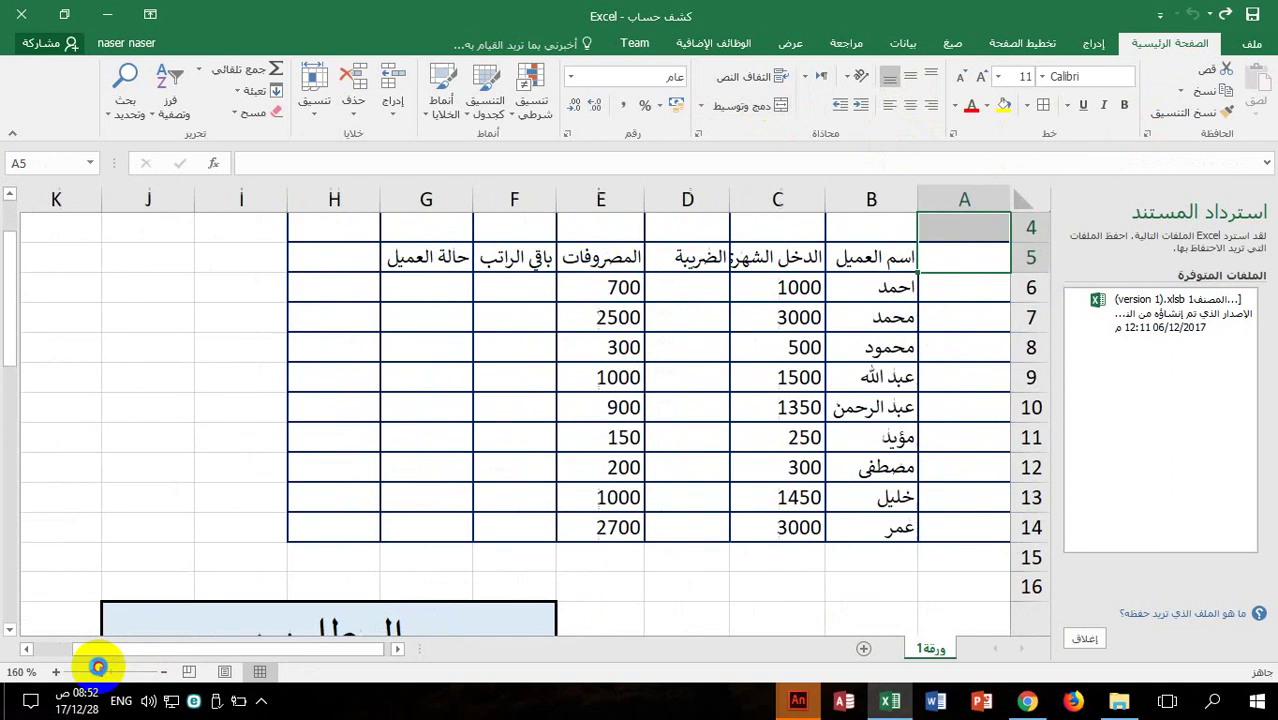
scroll(770, 357, up, 1)
click(898, 365)
scroll(910, 350, down, 1)
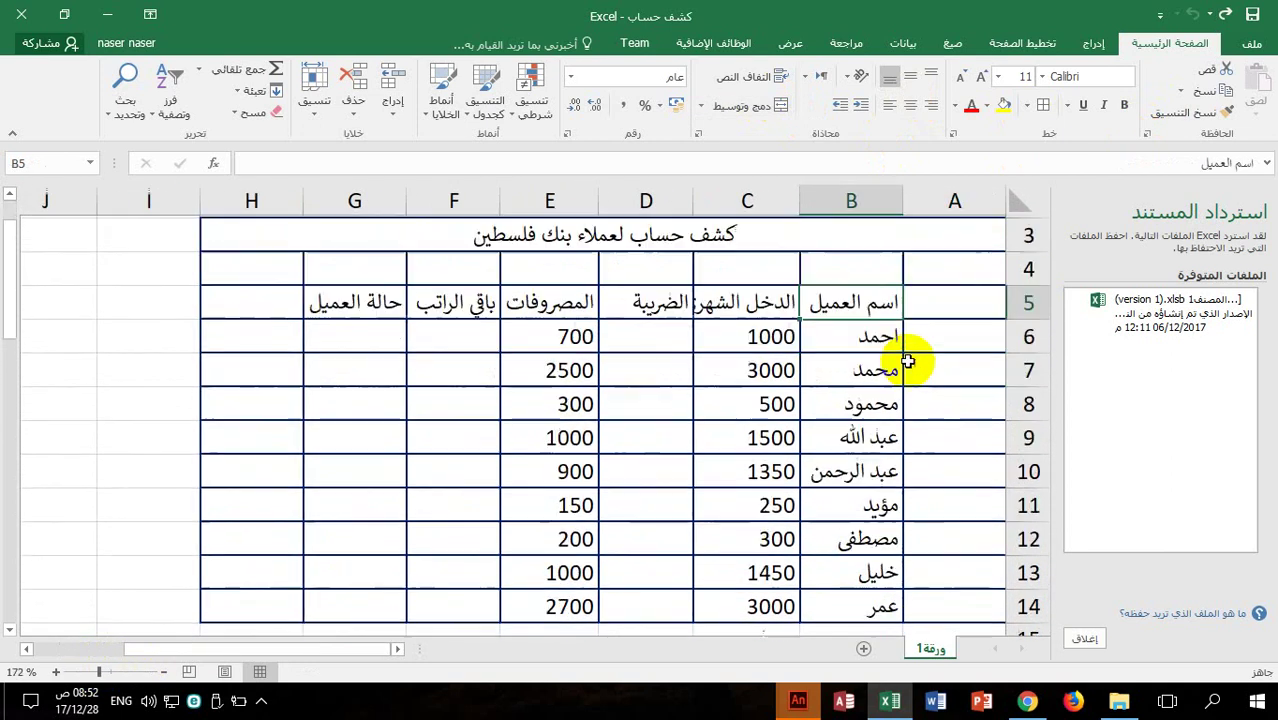
scroll(940, 290, up, 1)
drag(968, 325, 940, 564)
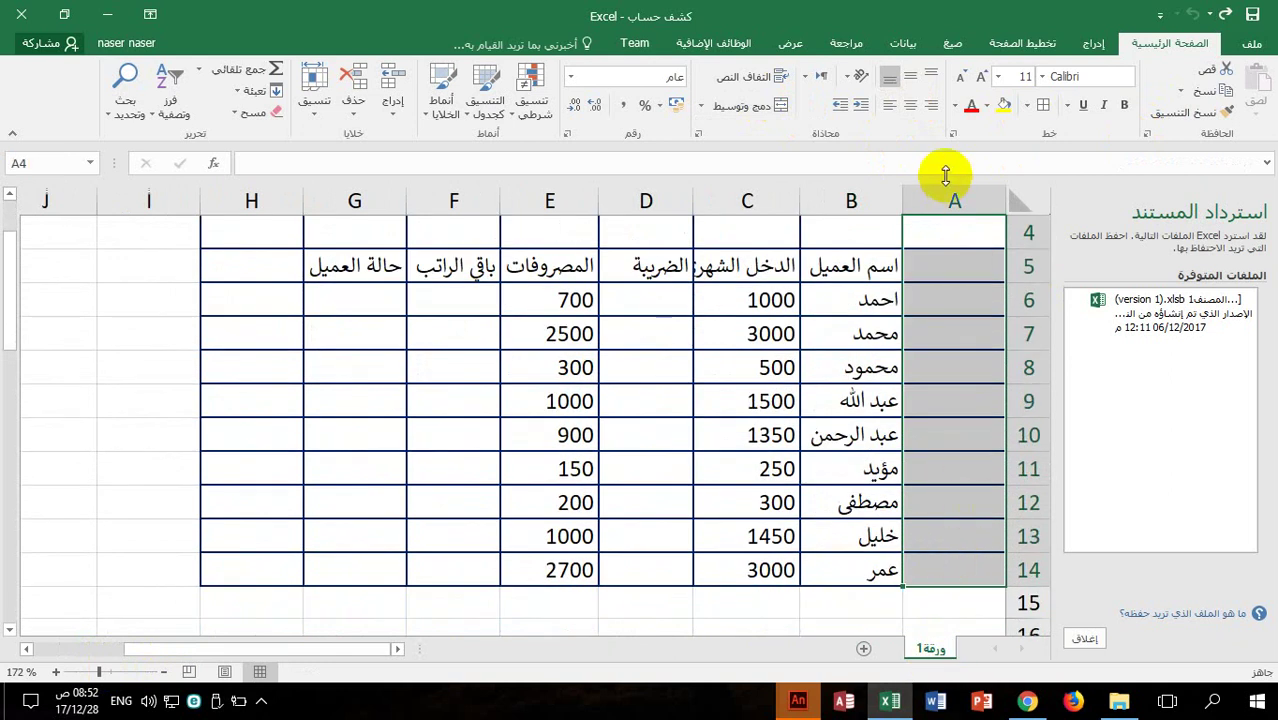
click(1027, 108)
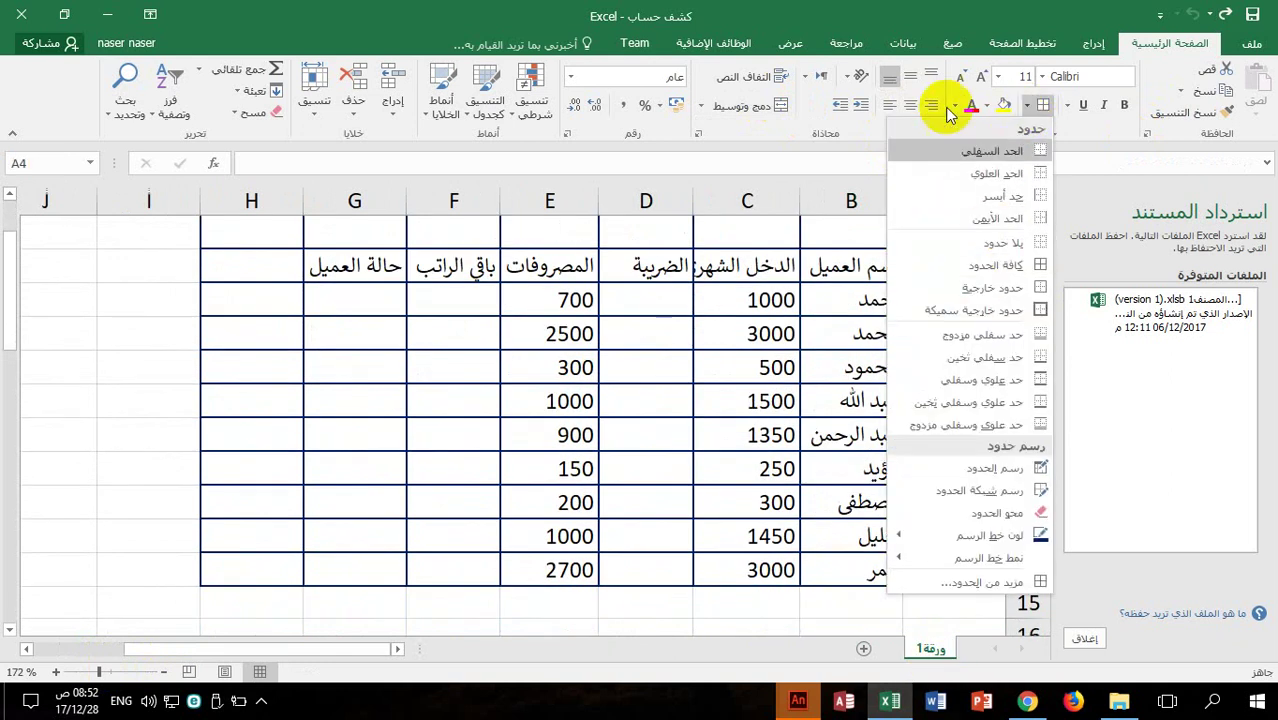
click(757, 106)
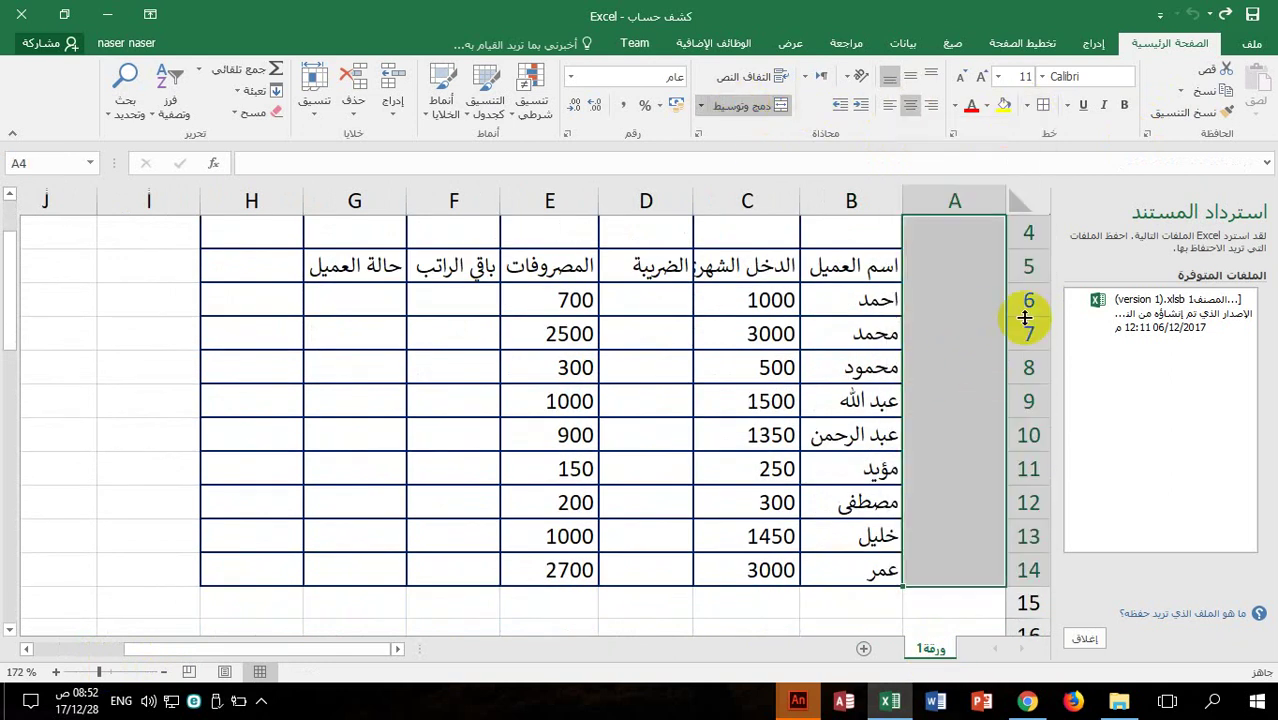
Enter the branch label "فرع الرمال" in the merged cell A4:A14
double_click(927, 319)
scroll(933, 322, up, 1)
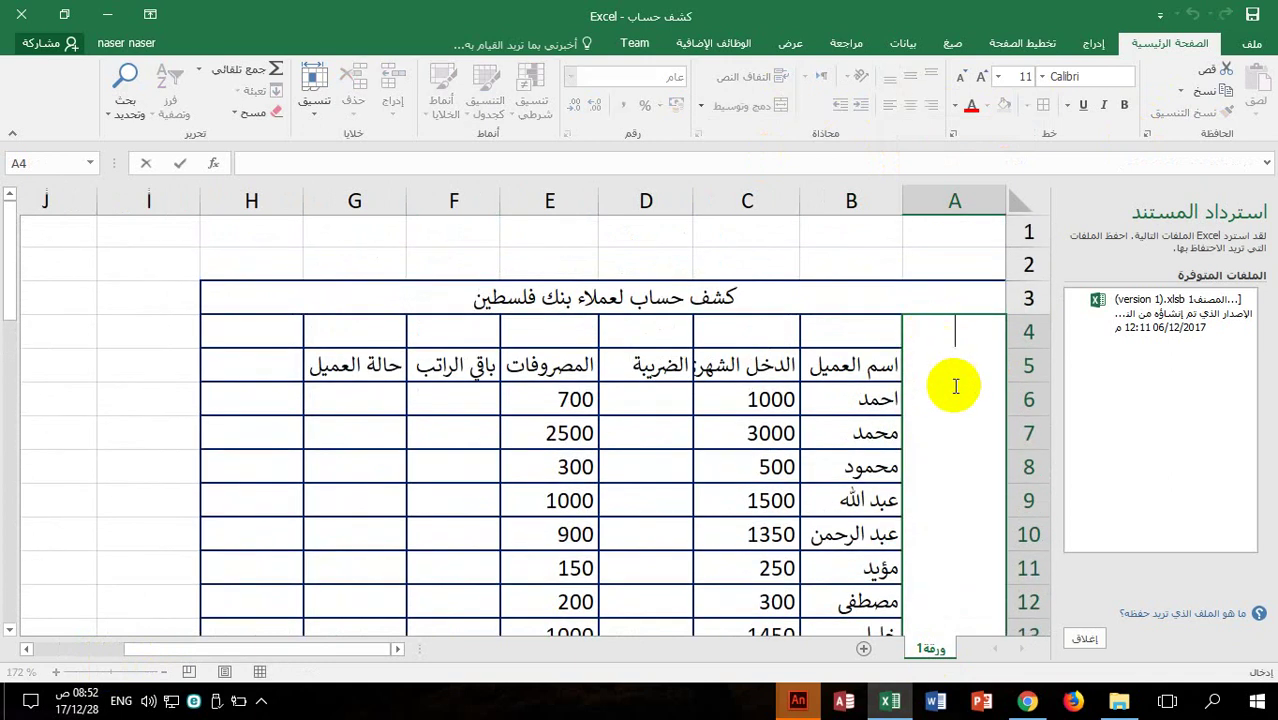
scroll(945, 378, down, 1)
scroll(942, 376, down, 1)
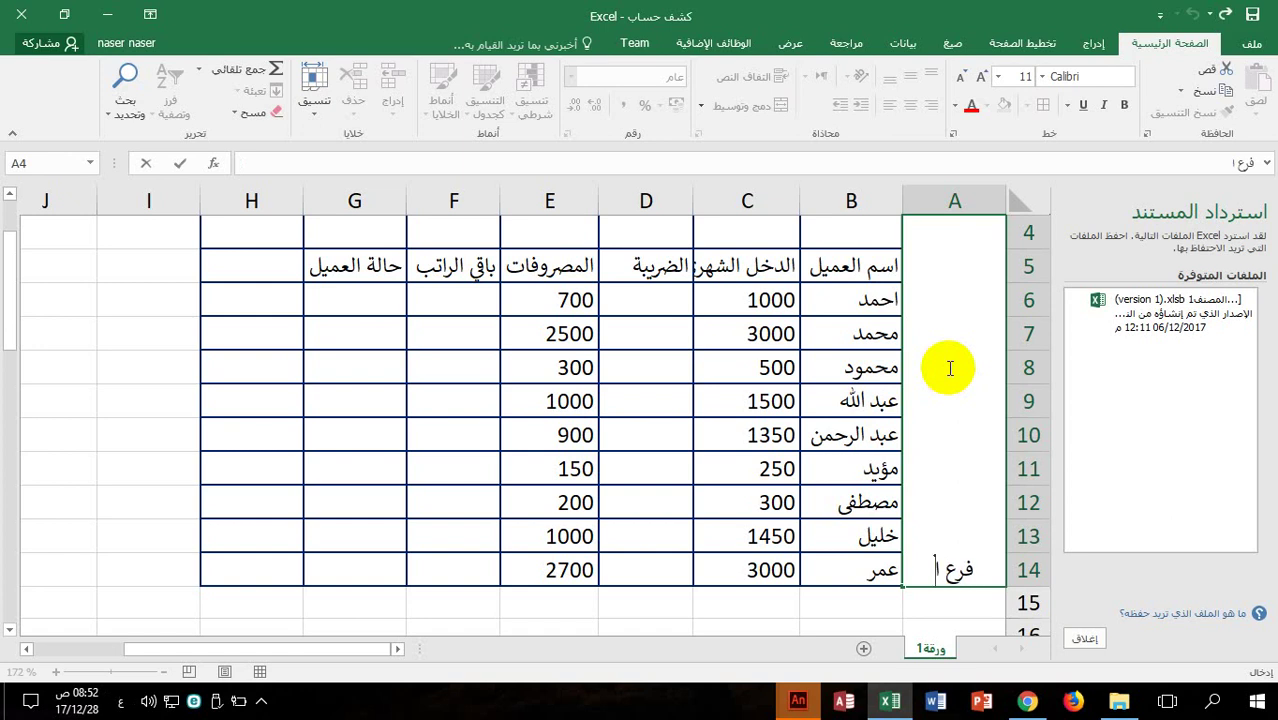
text(ال)
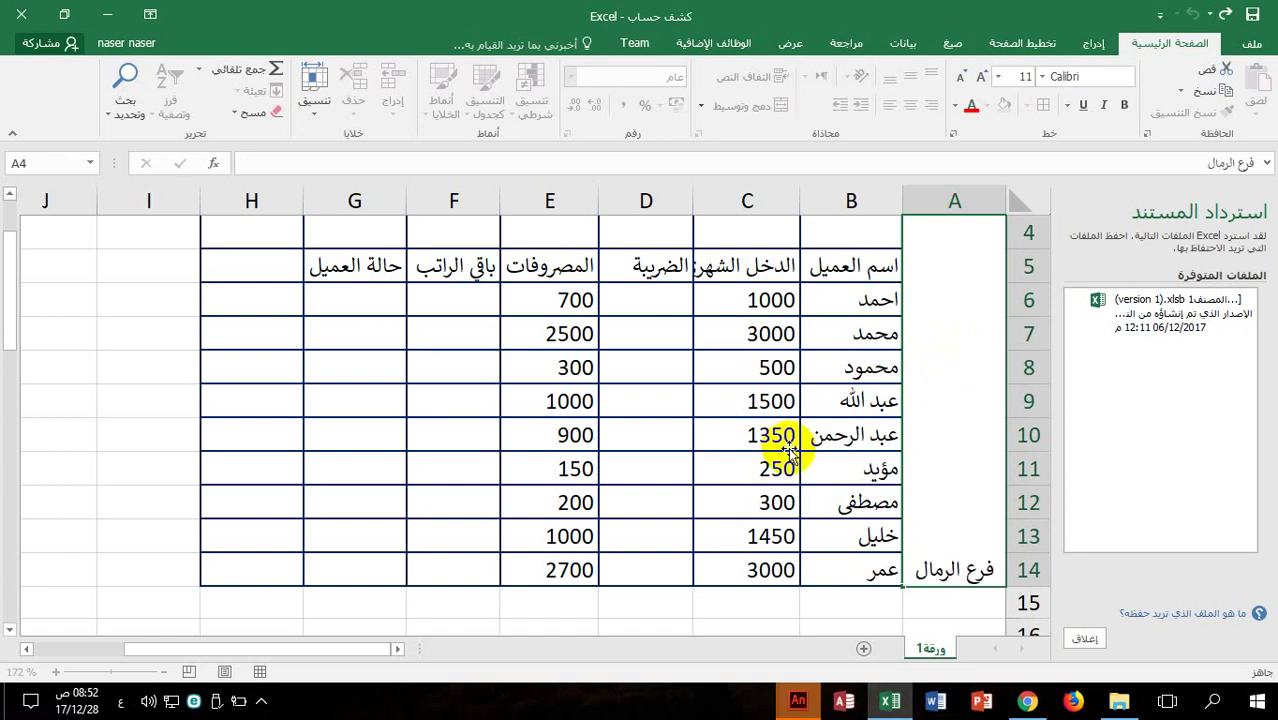
click(668, 336)
Turn on text wrapping for the branch label in A4:A14, rotate it to 90 degrees and center it vertically
click(969, 371)
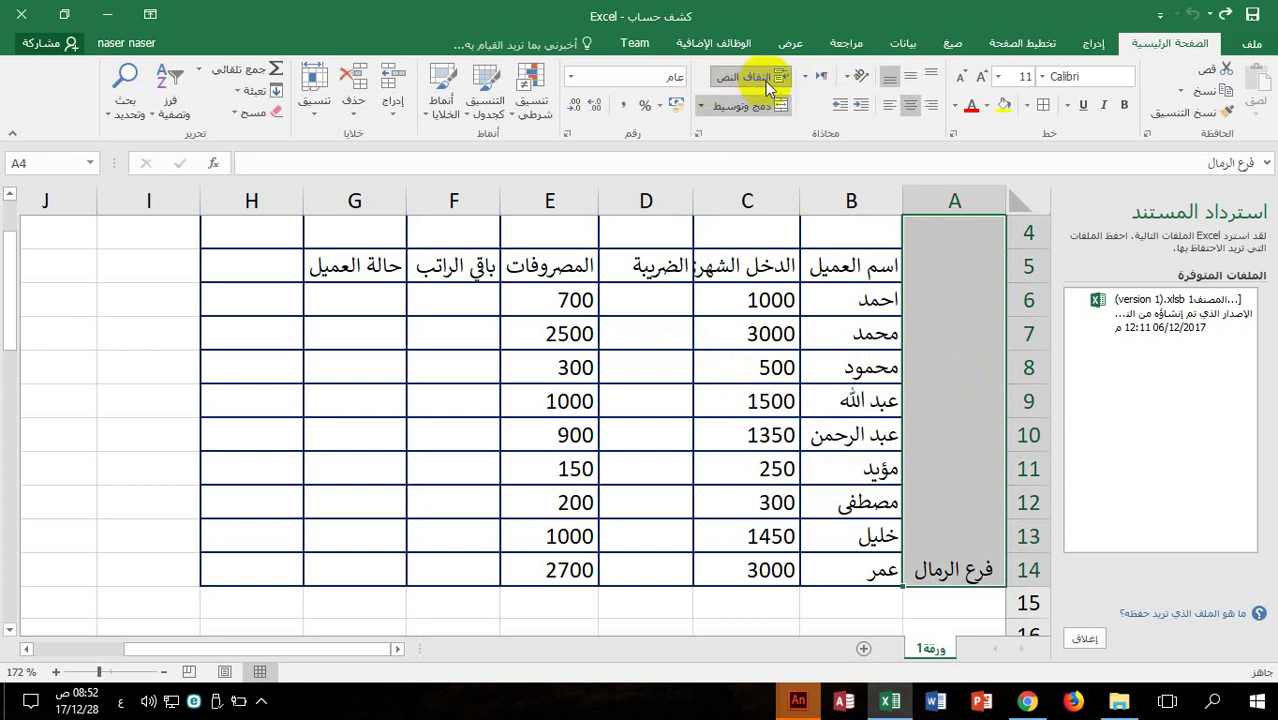
click(826, 77)
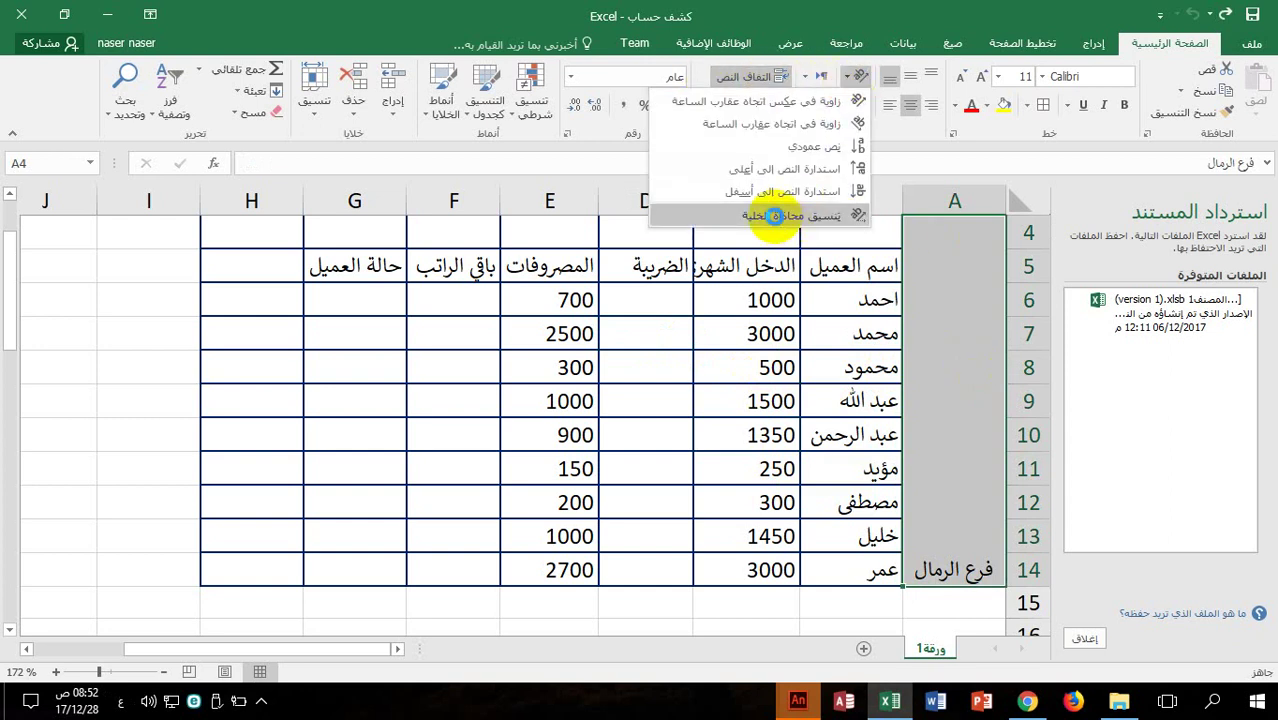
click(822, 214)
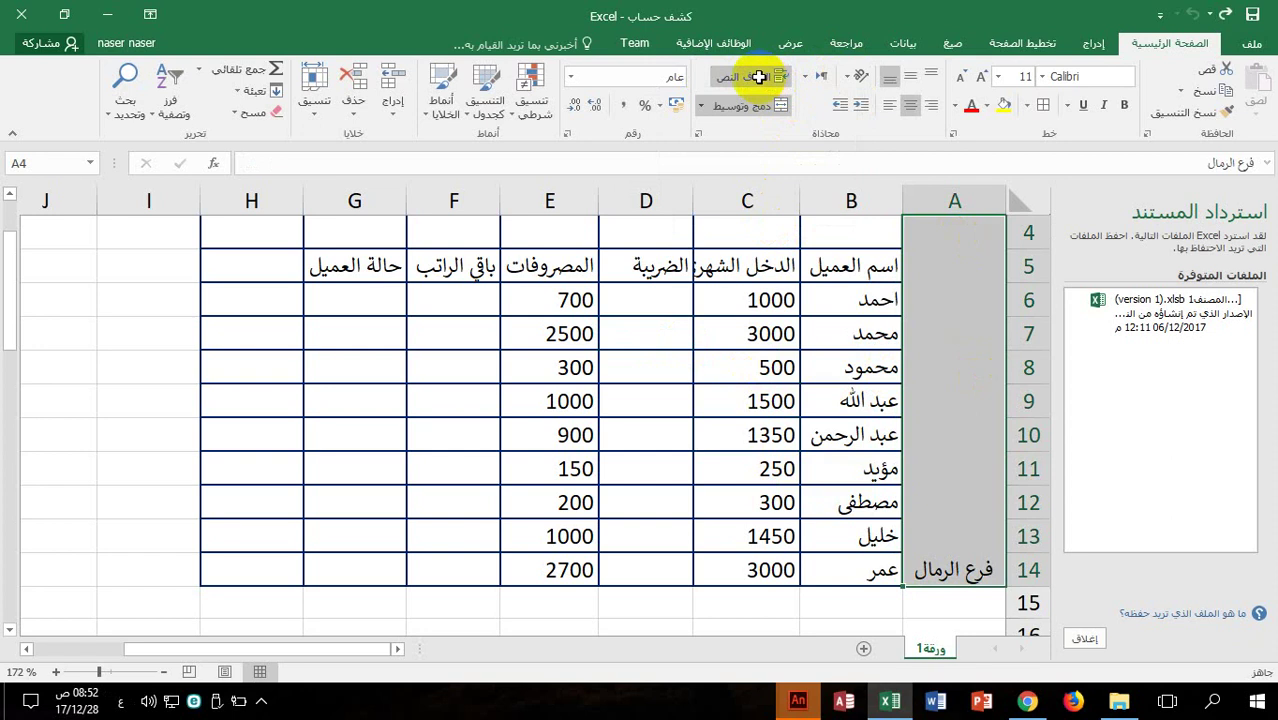
click(281, 336)
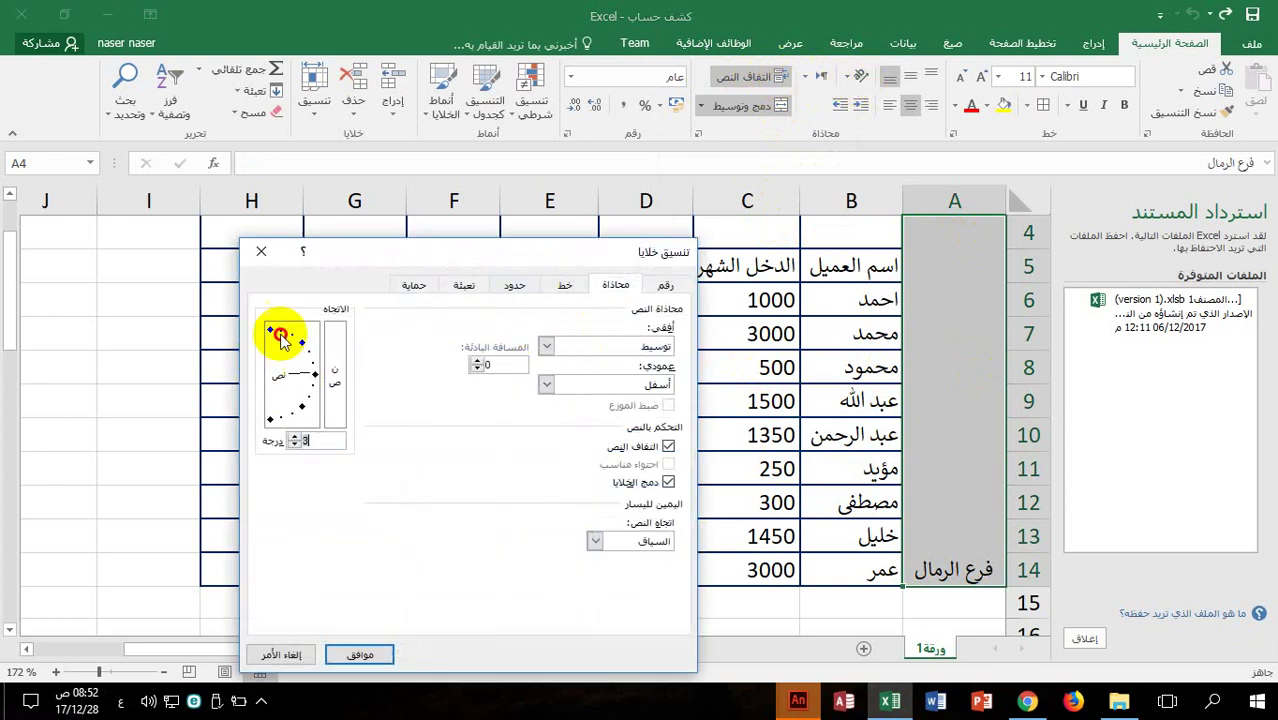
click(600, 385)
click(615, 413)
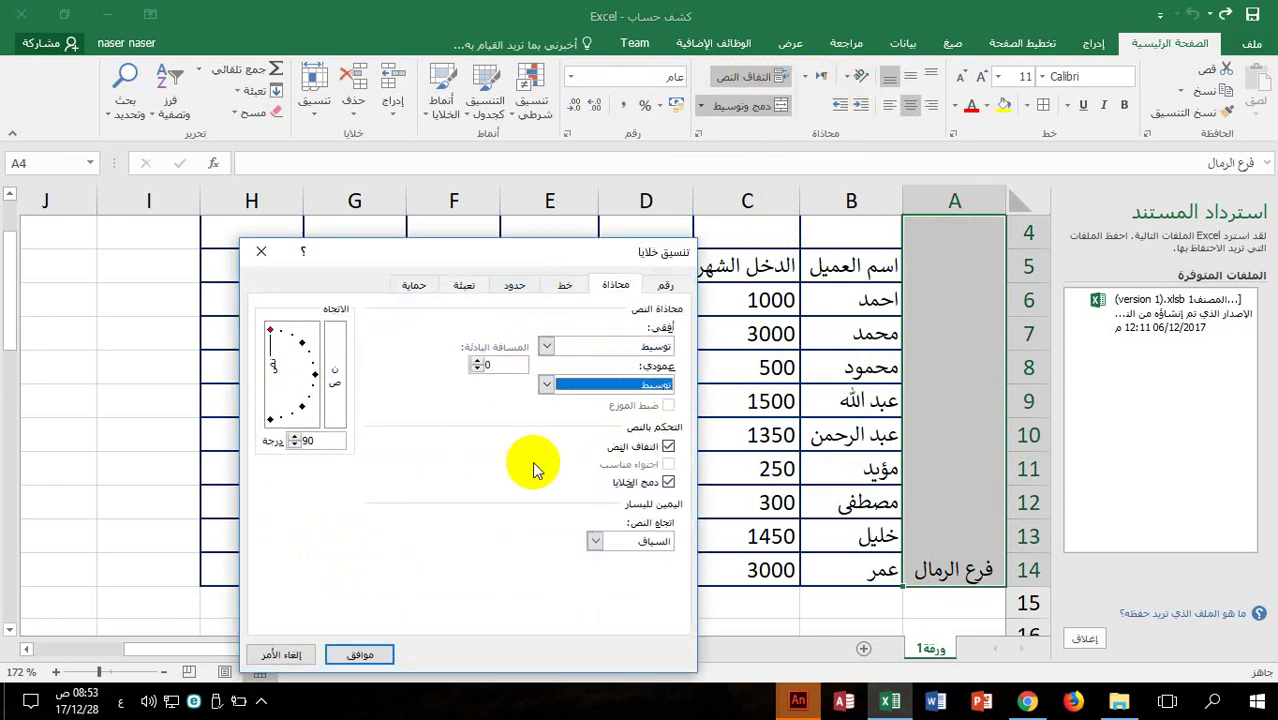
click(386, 653)
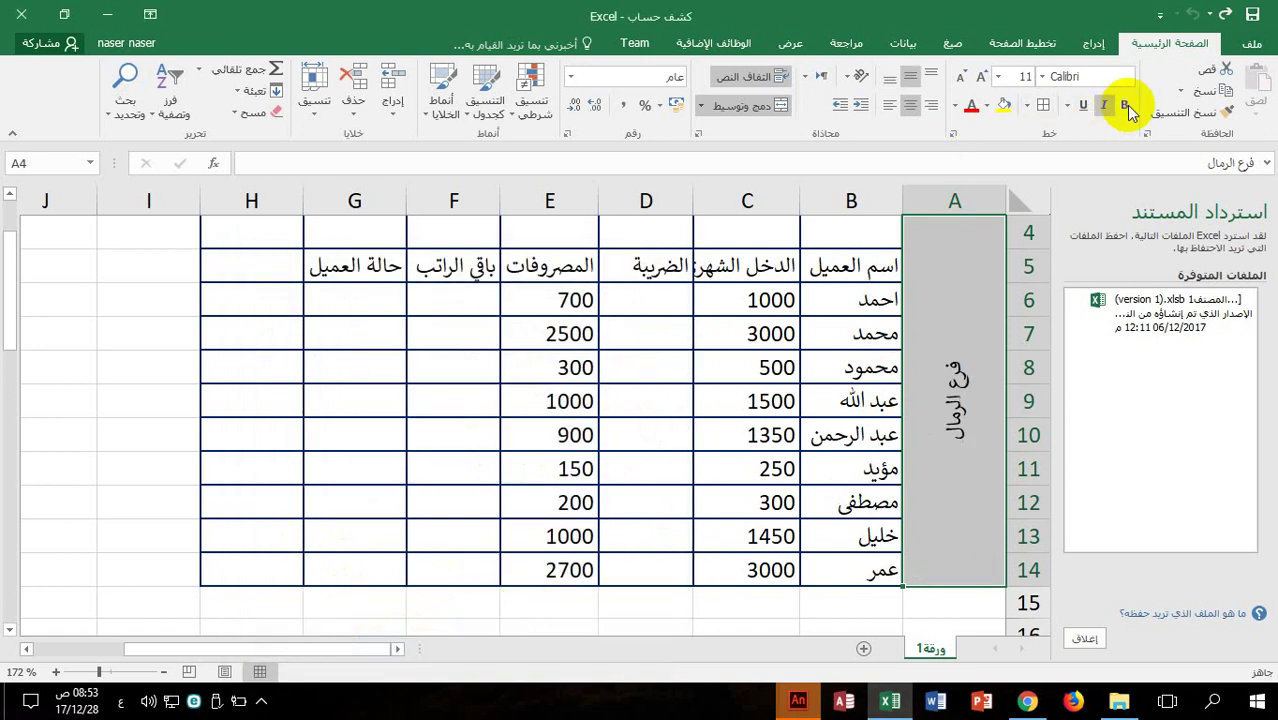
Make the branch label in A4:A14 bold and enlarge its font size to 18
click(977, 77)
click(977, 77)
click(977, 77)
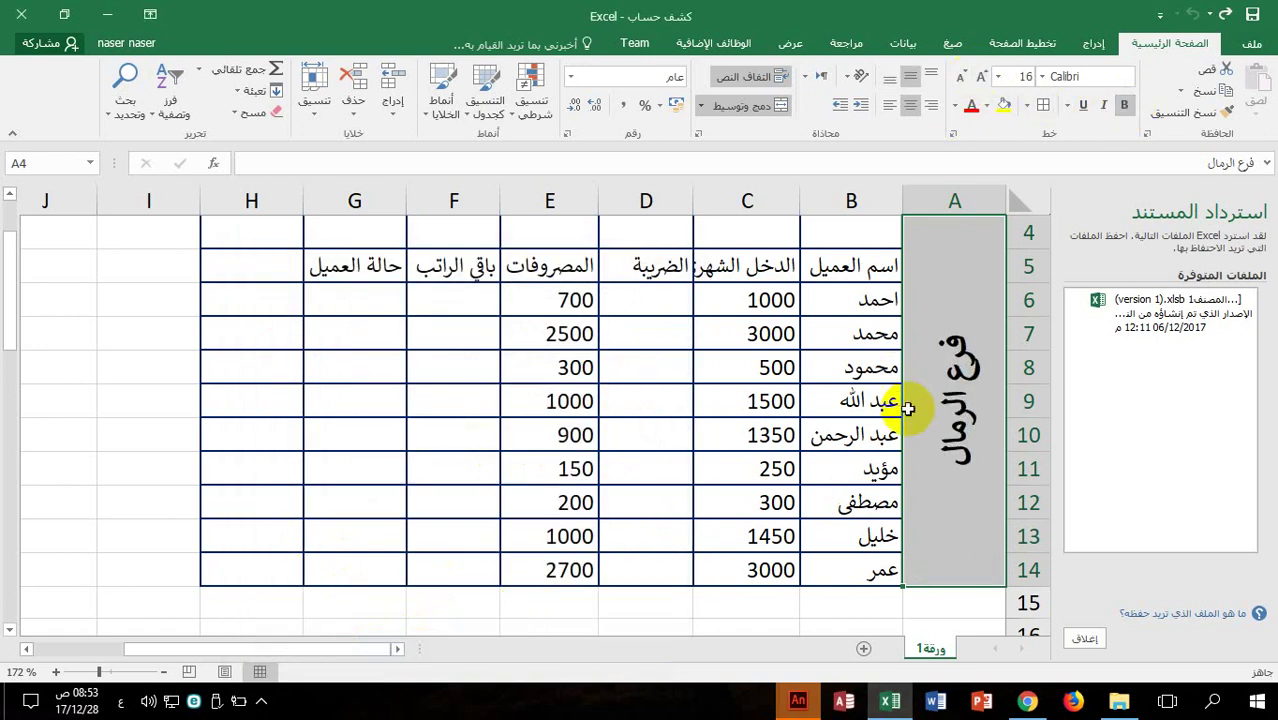
Fill the merged branch cell A4:A14 with the standard light blue color
click(1003, 106)
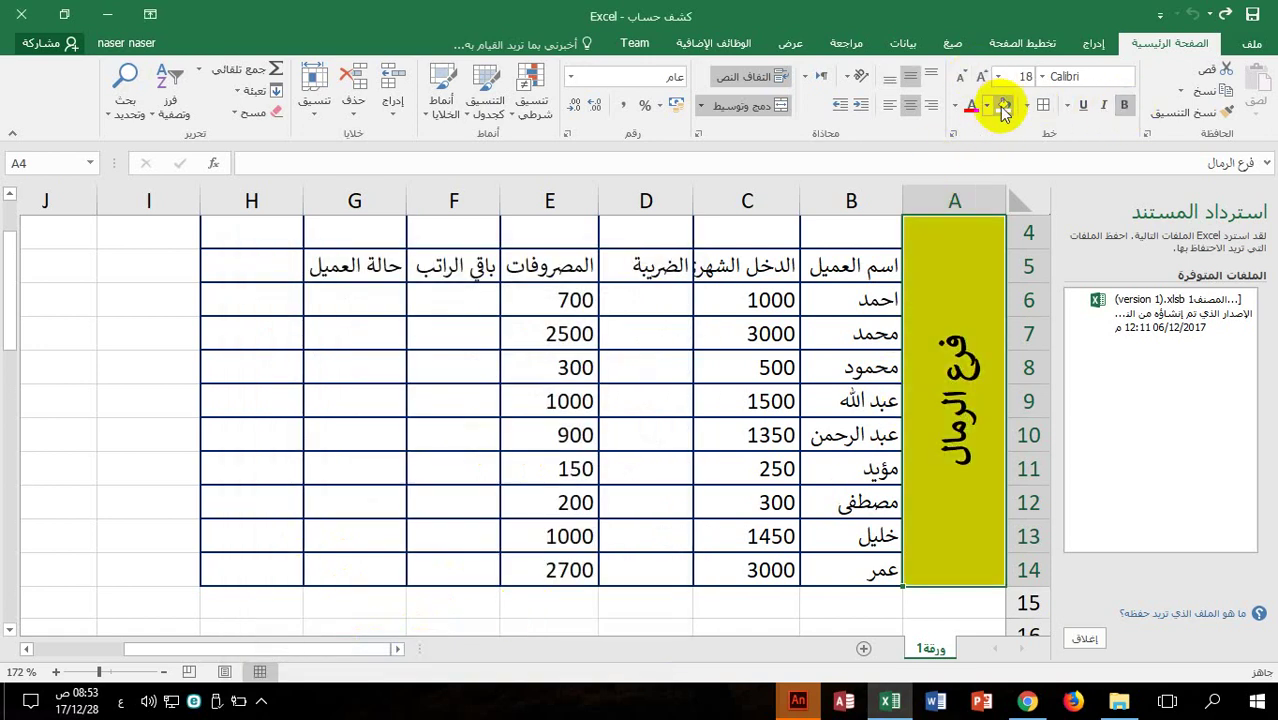
click(989, 106)
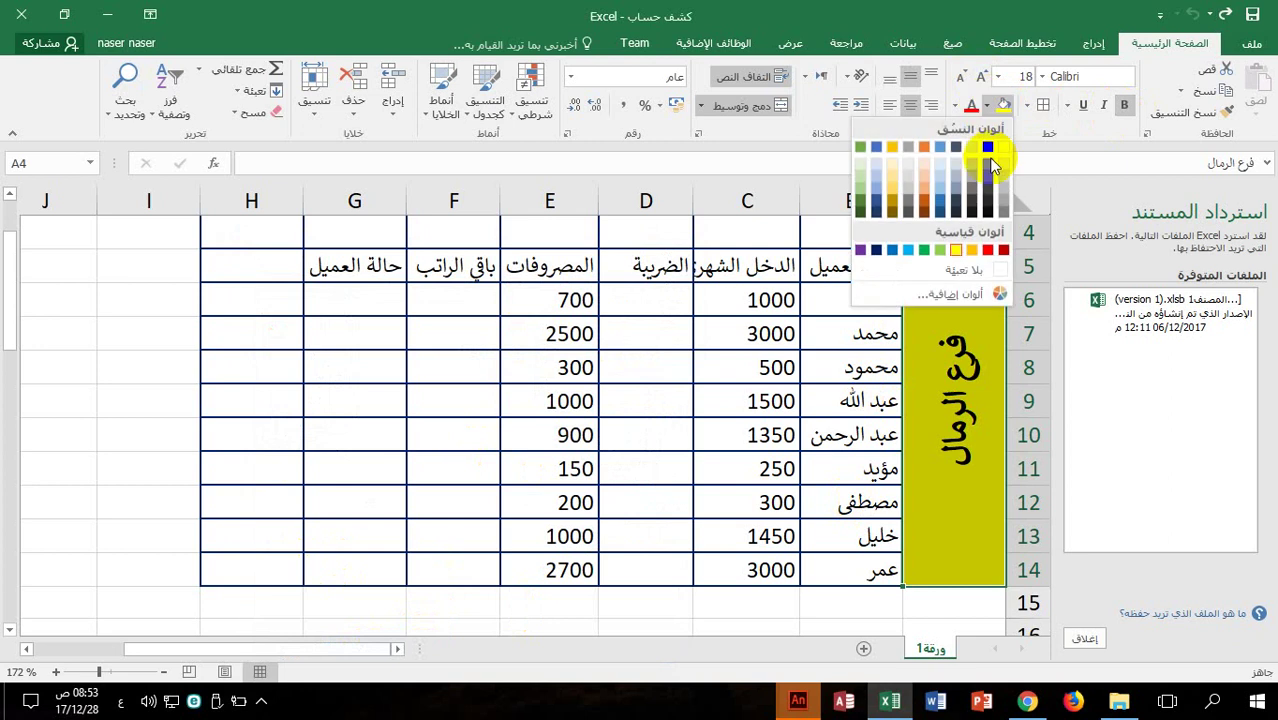
click(923, 250)
click(740, 400)
Examine the first group of task instructions below the table, in rows 19 to 21
scroll(736, 385, down, 4)
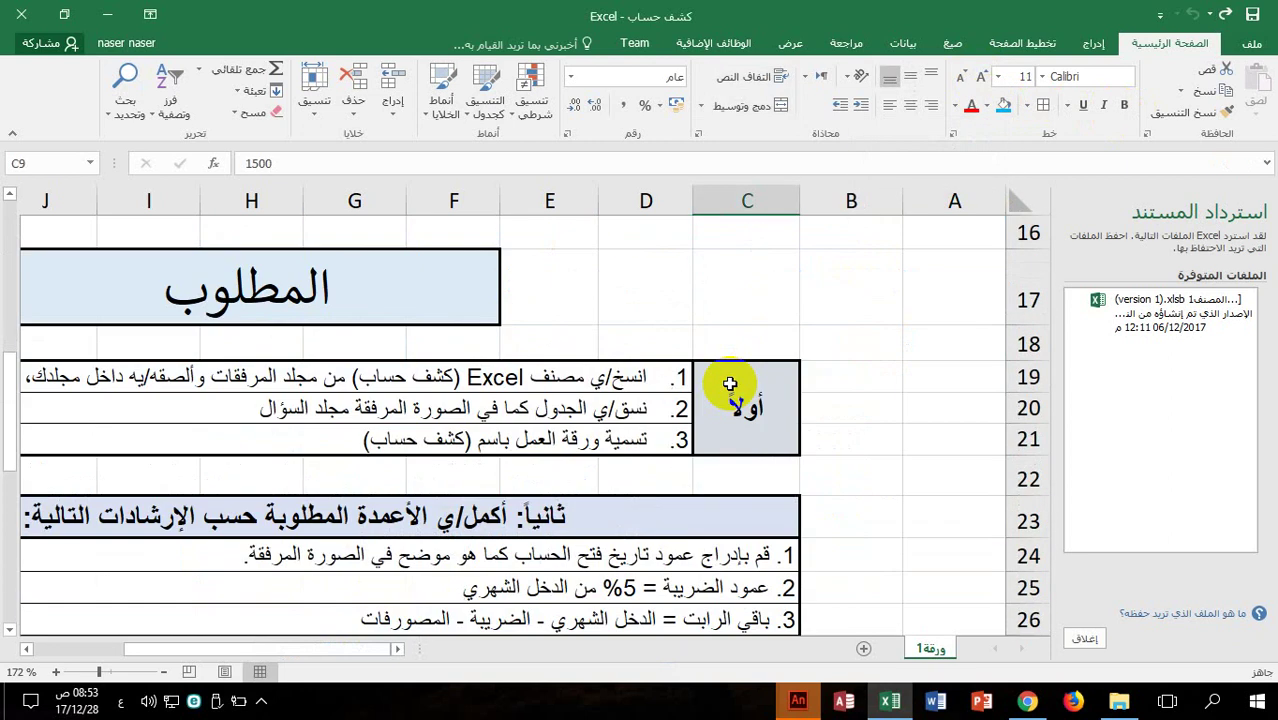
scroll(624, 446, up, 1)
click(134, 500)
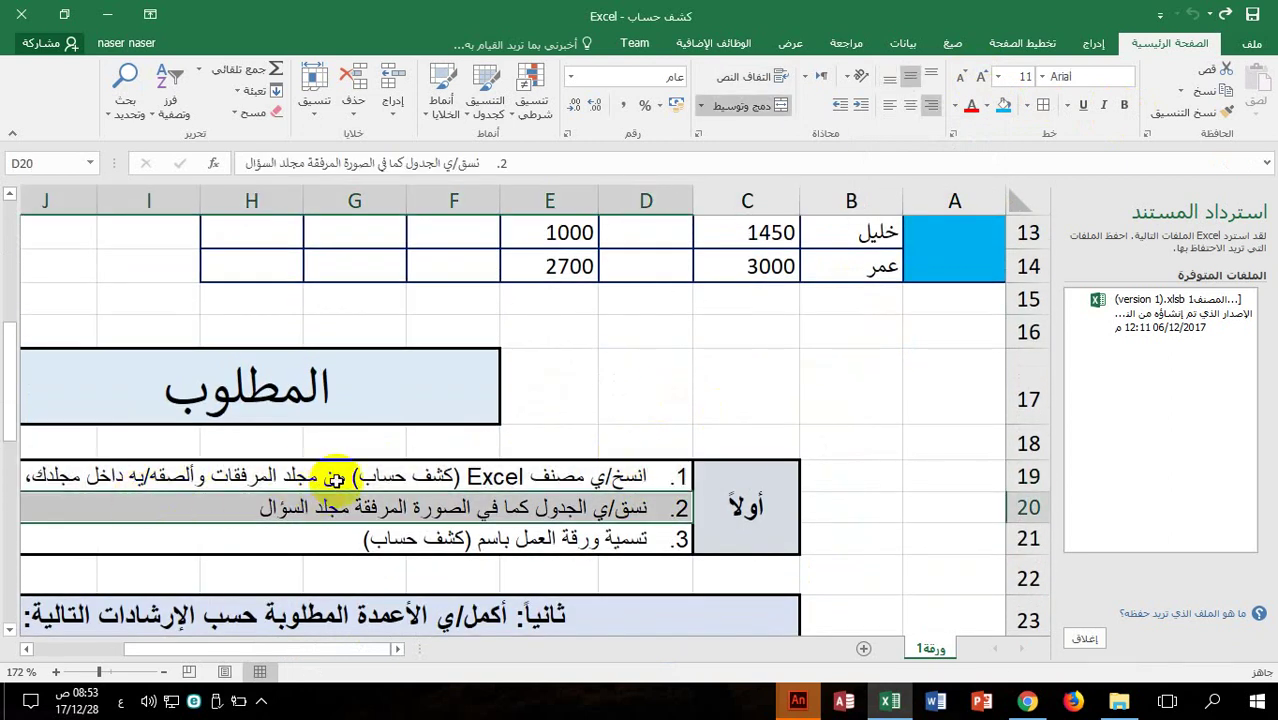
scroll(454, 577, up, 1)
scroll(440, 540, down, 2)
click(474, 479)
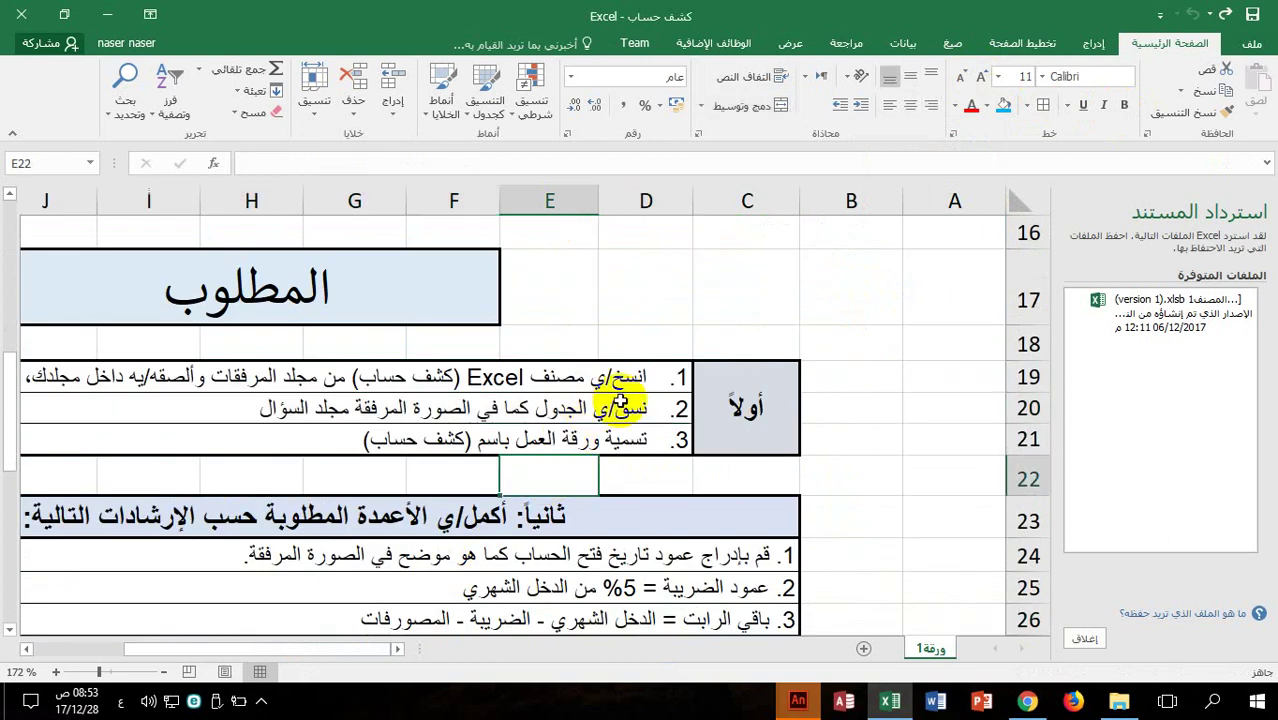
click(313, 414)
click(622, 438)
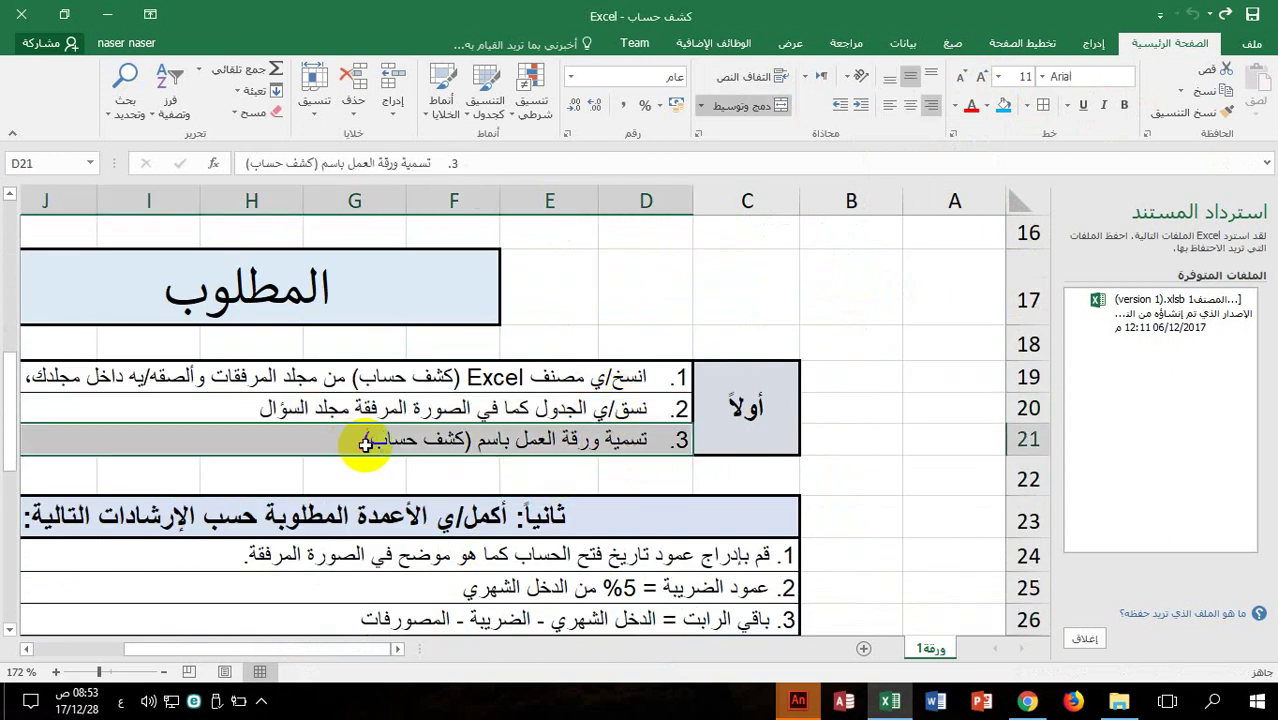
Rename the worksheet ورقة1 as "كشف حساب"
scroll(904, 615, down, 1)
right_click(932, 646)
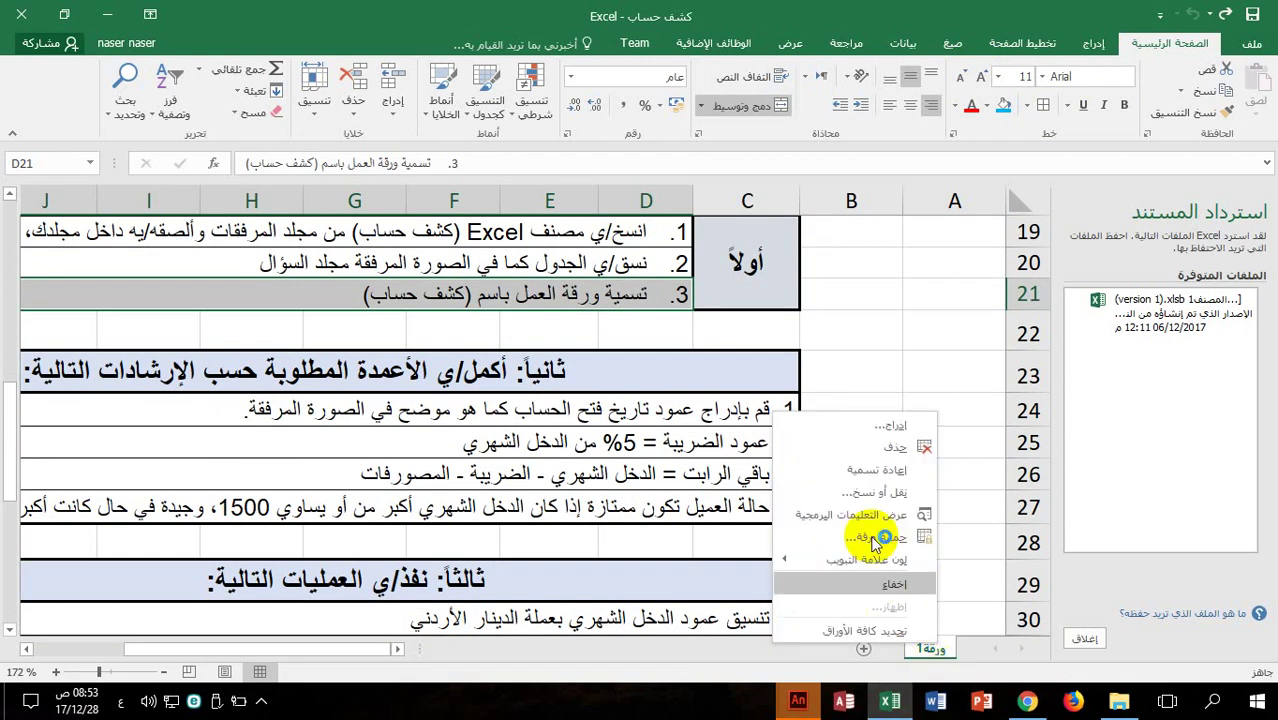
click(874, 470)
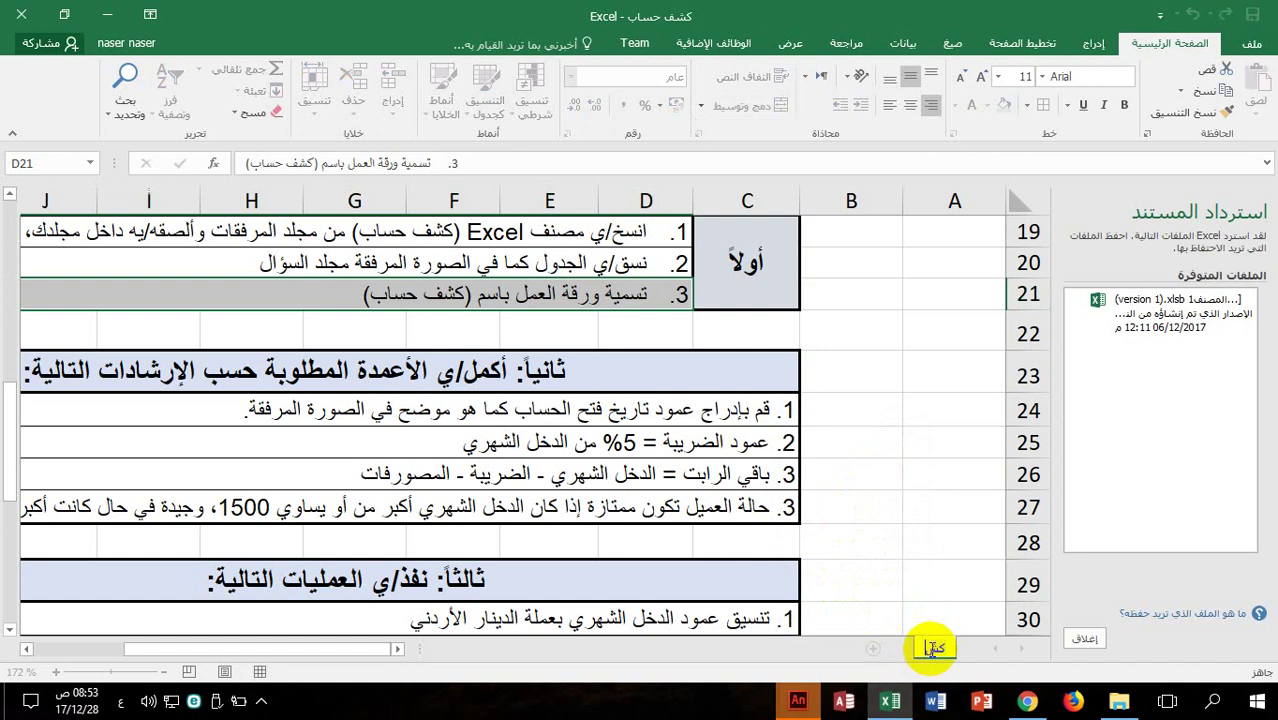
text(كشف حساب)
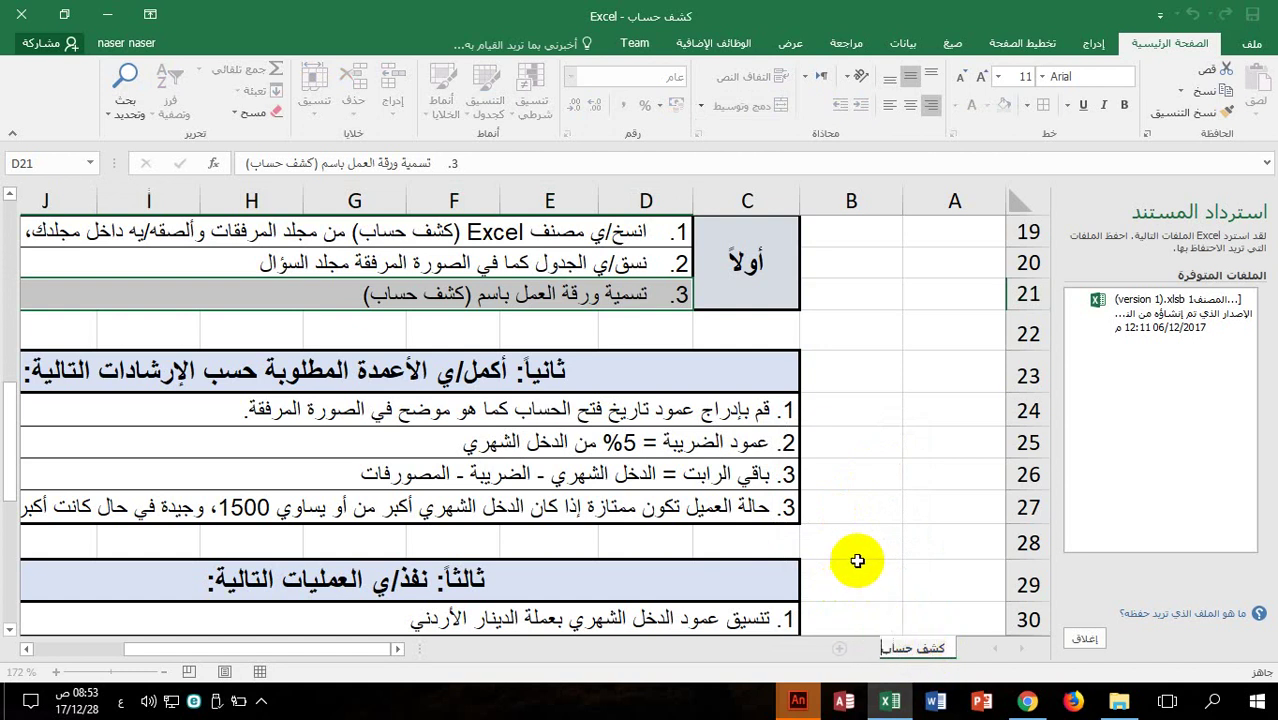
click(853, 555)
Copy the phrase "تاريخ فتح الحساب" from the row 24 instruction and color it red
click(643, 441)
click(641, 412)
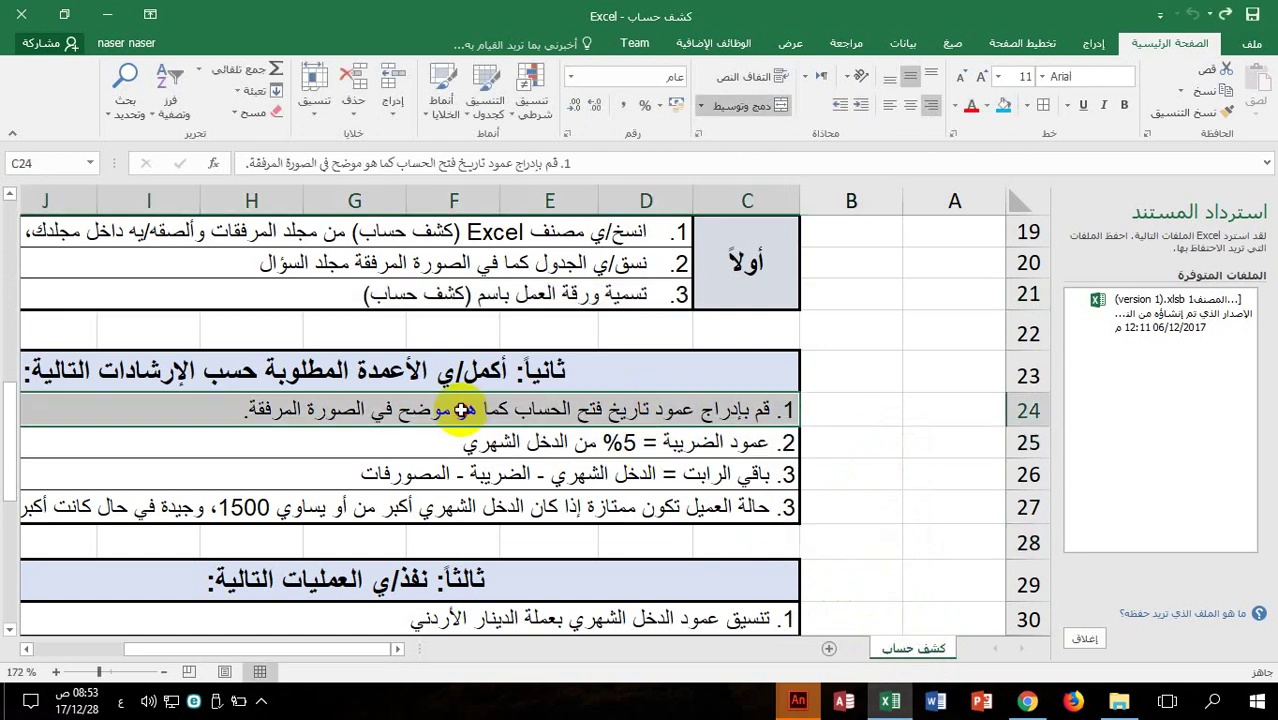
double_click(621, 412)
drag(512, 410, 656, 425)
key(ctrl+c)
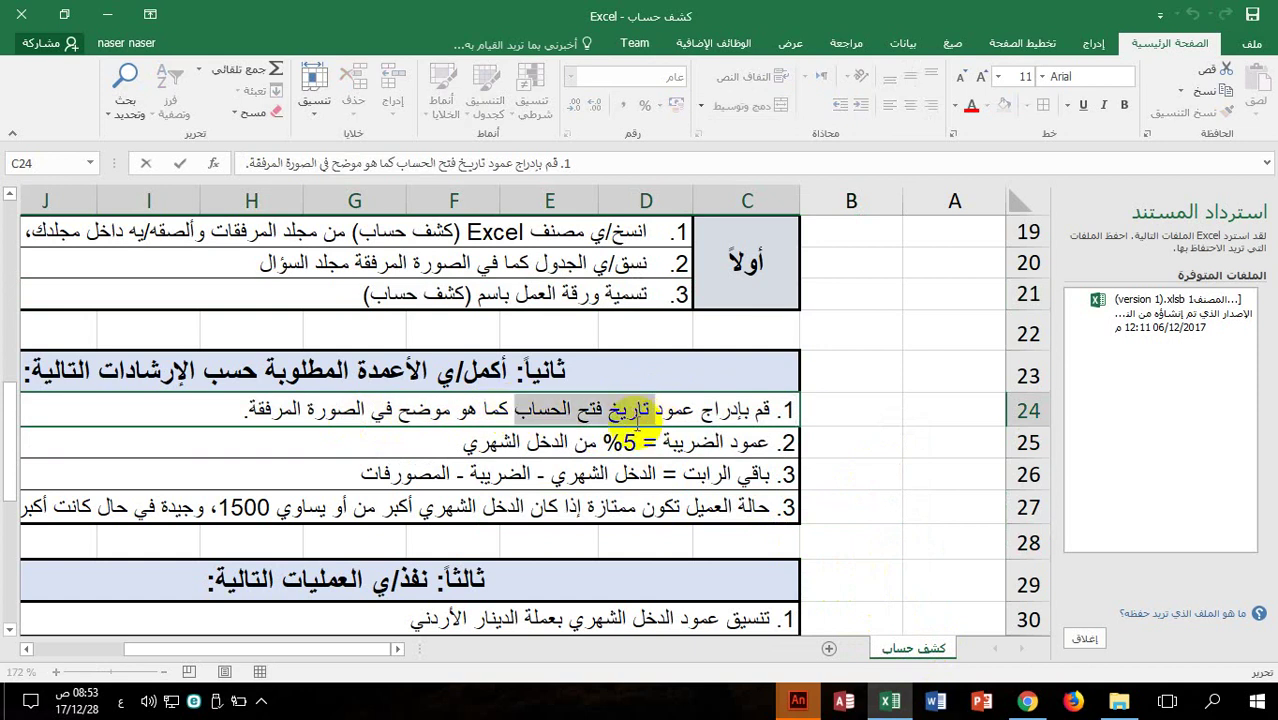
right_click(633, 410)
click(567, 388)
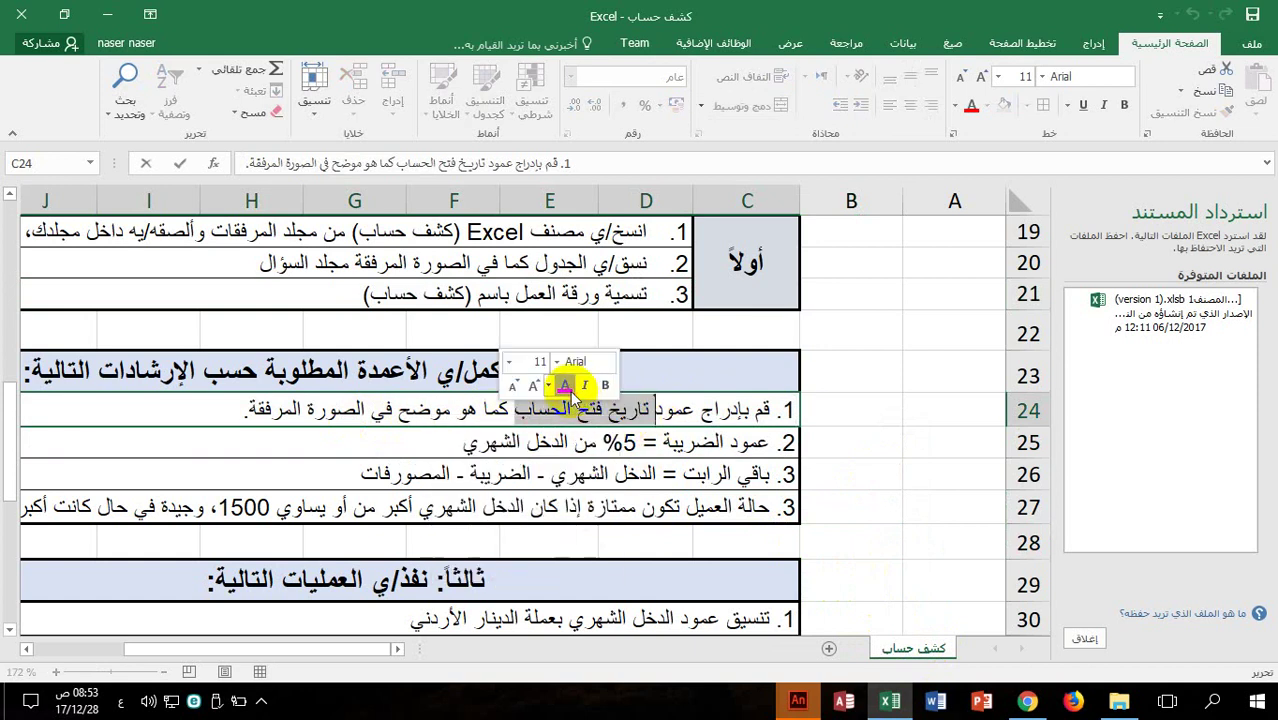
click(694, 462)
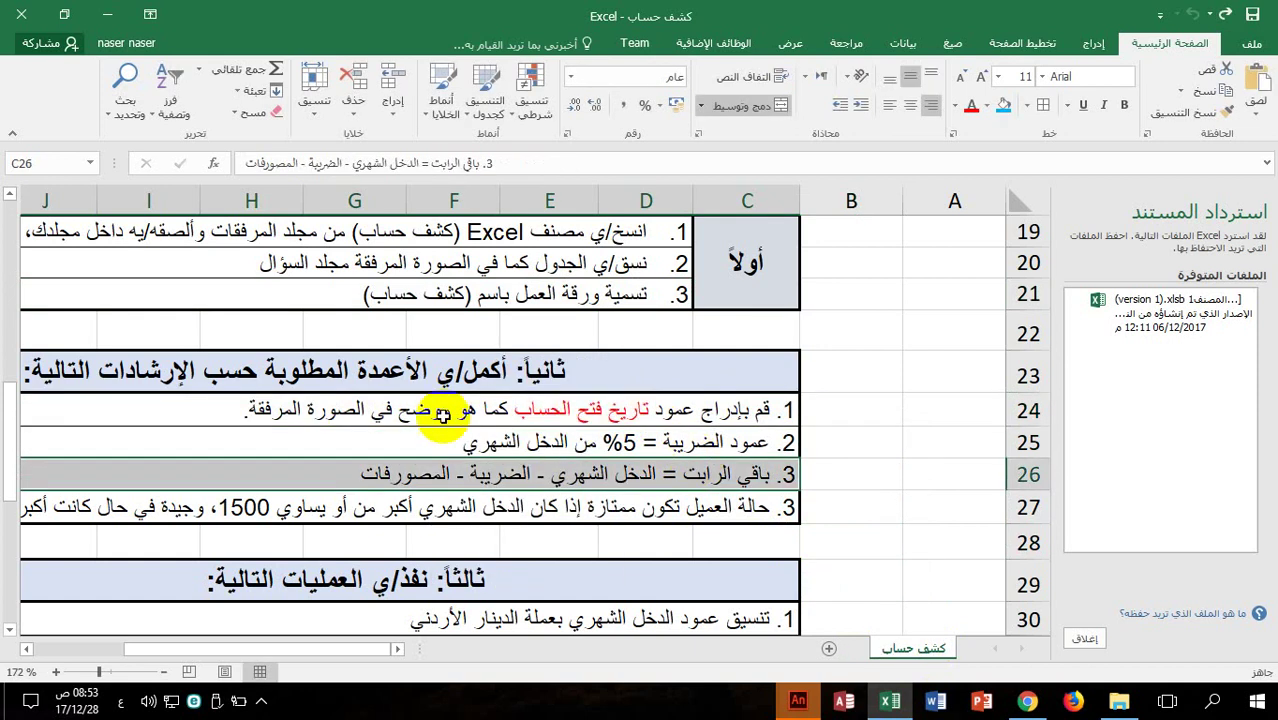
Widen column C so the monthly income header in C5 fits
scroll(491, 479, up, 6)
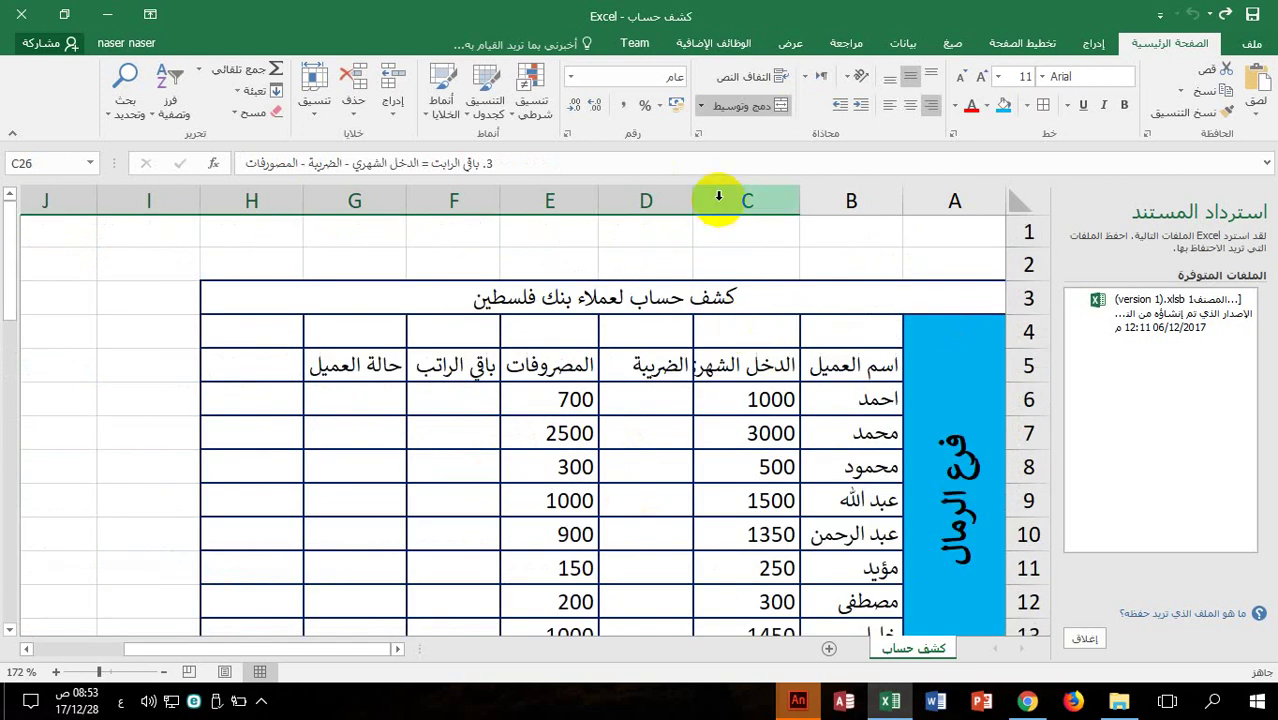
click(750, 197)
drag(693, 201, 675, 201)
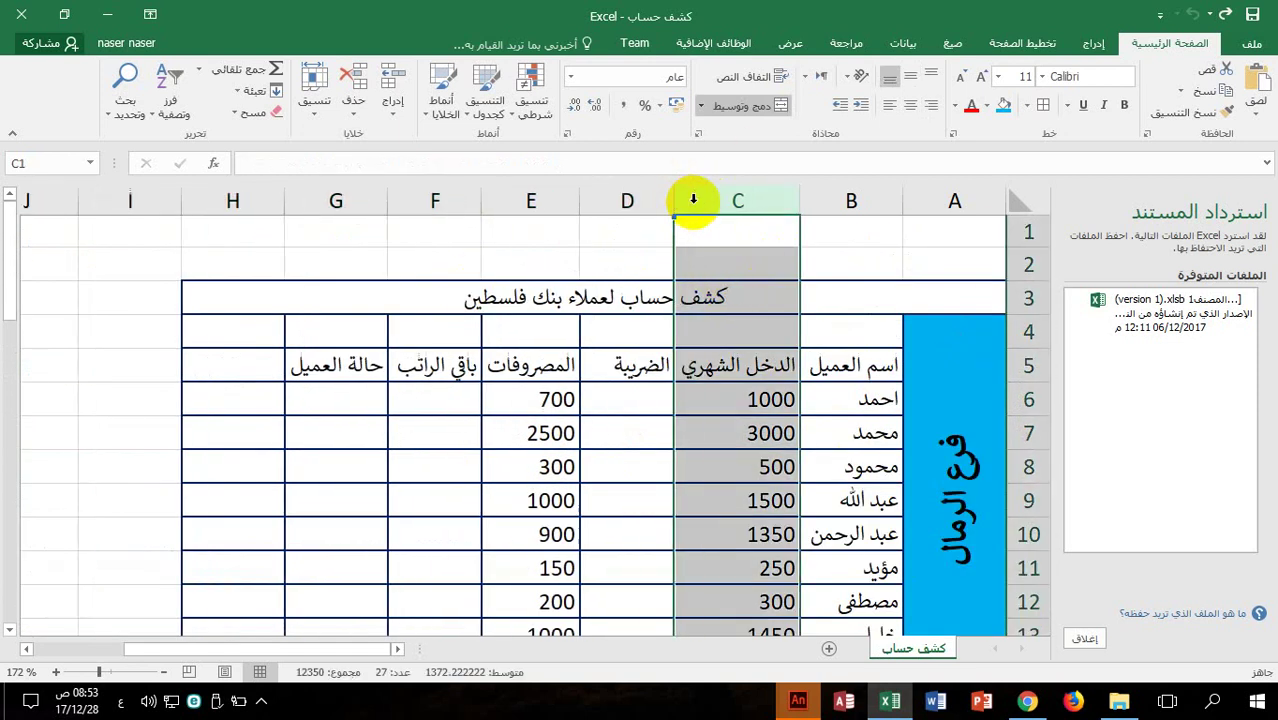
click(680, 422)
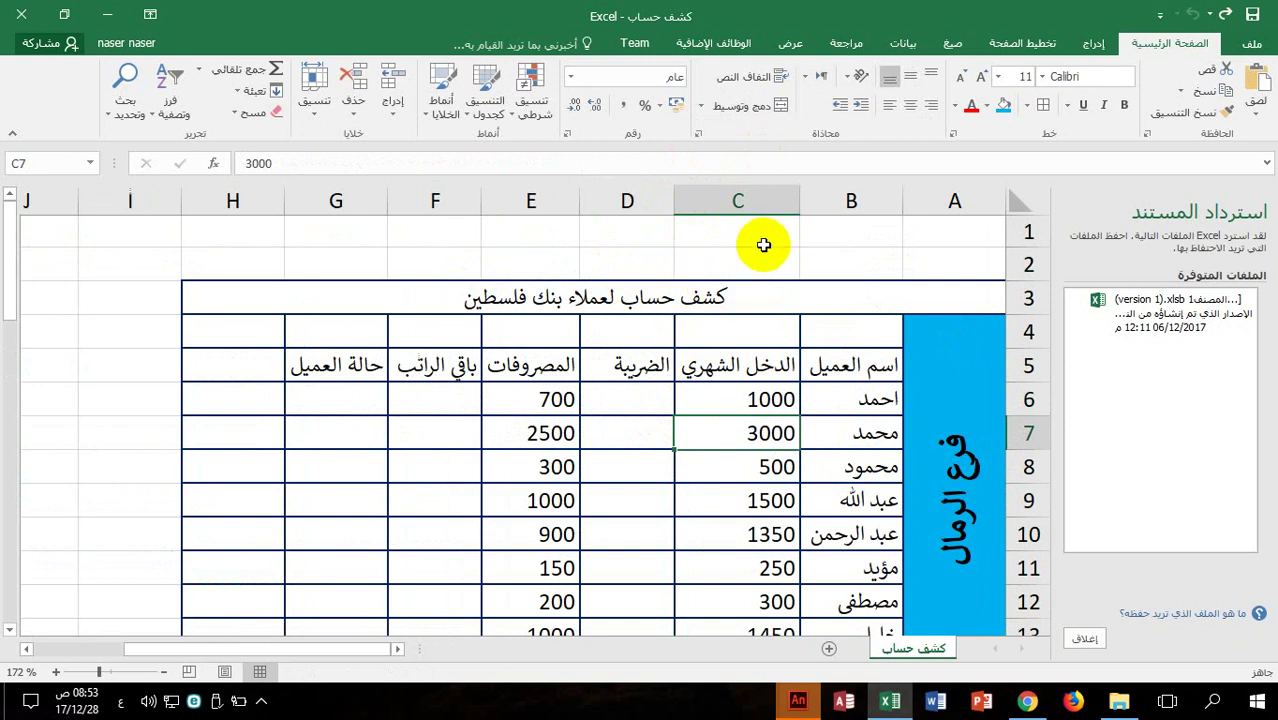
Insert a new column before the monthly income column C
click(737, 197)
right_click(739, 201)
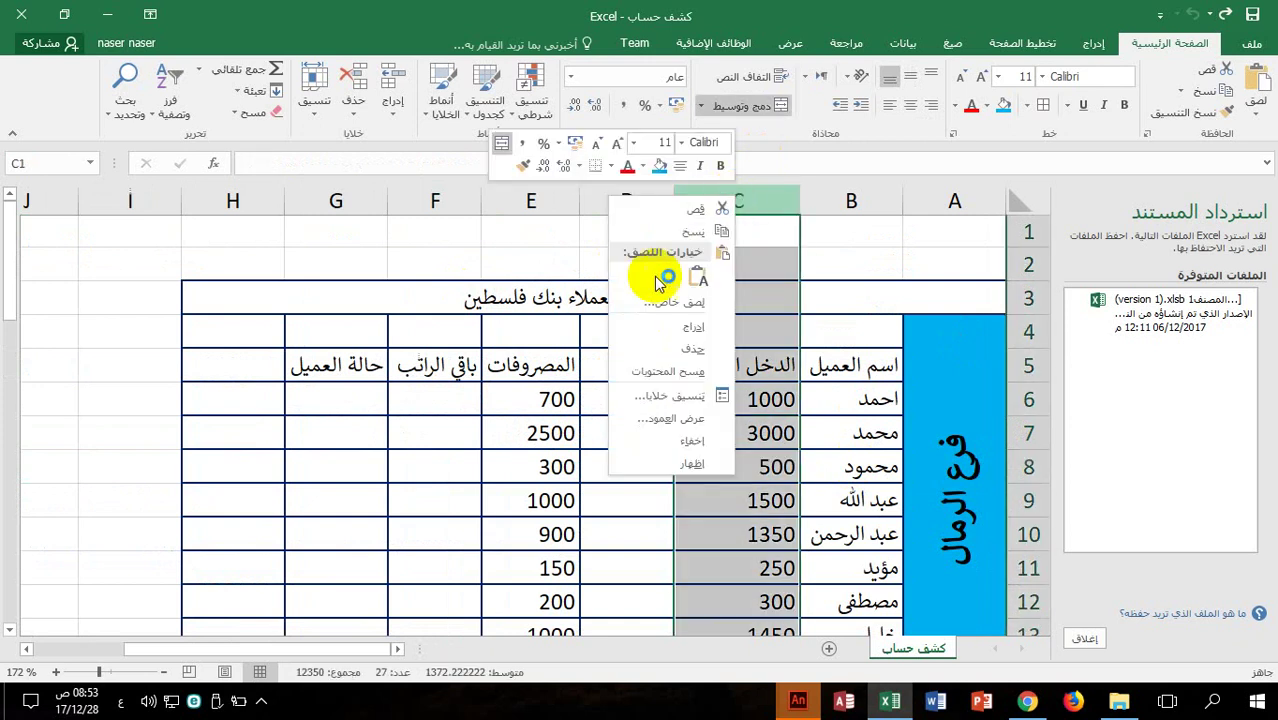
click(688, 329)
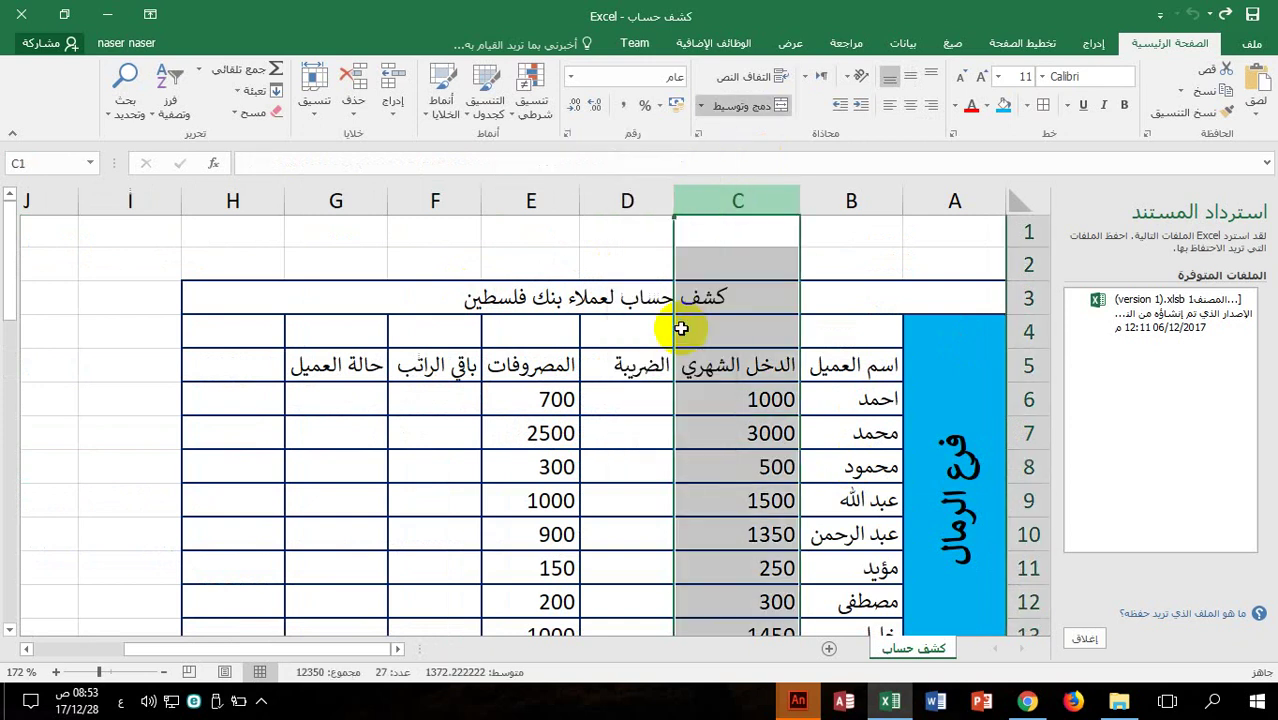
Paste the header "تاريخ فتح الحساب" into C5 and fit the width of column C to it
click(765, 368)
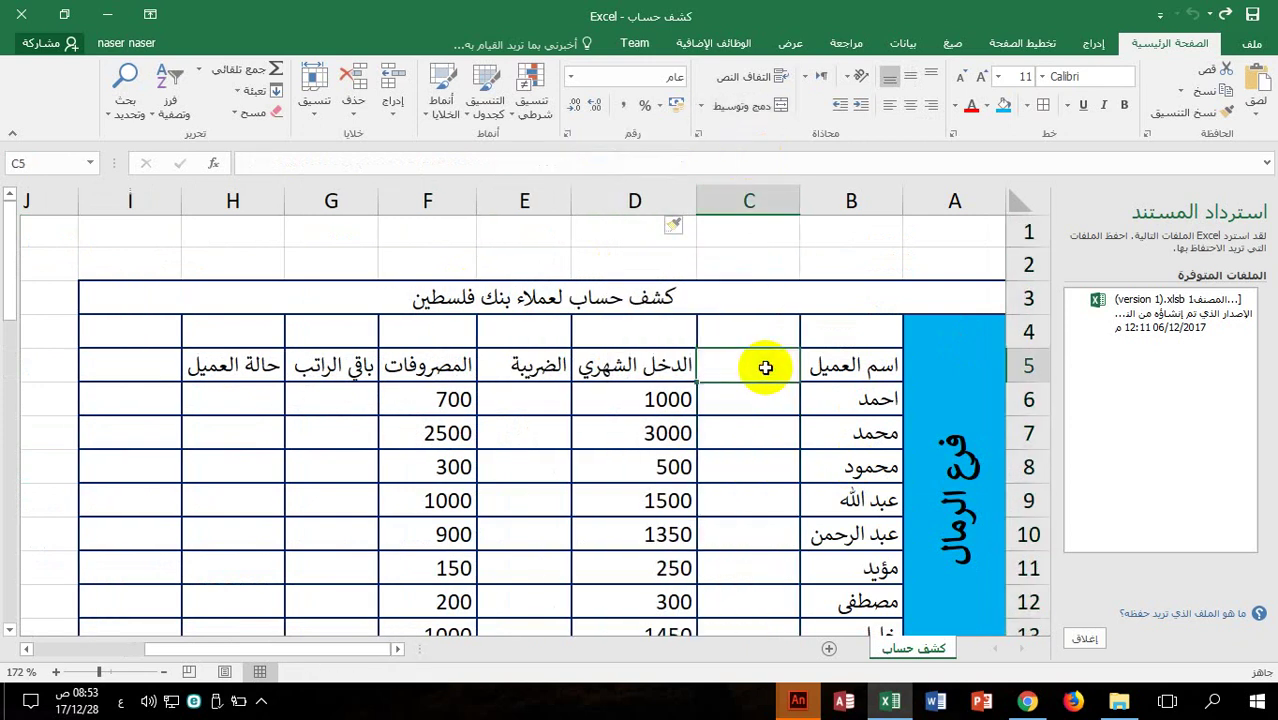
key(ctrl+v)
click(740, 428)
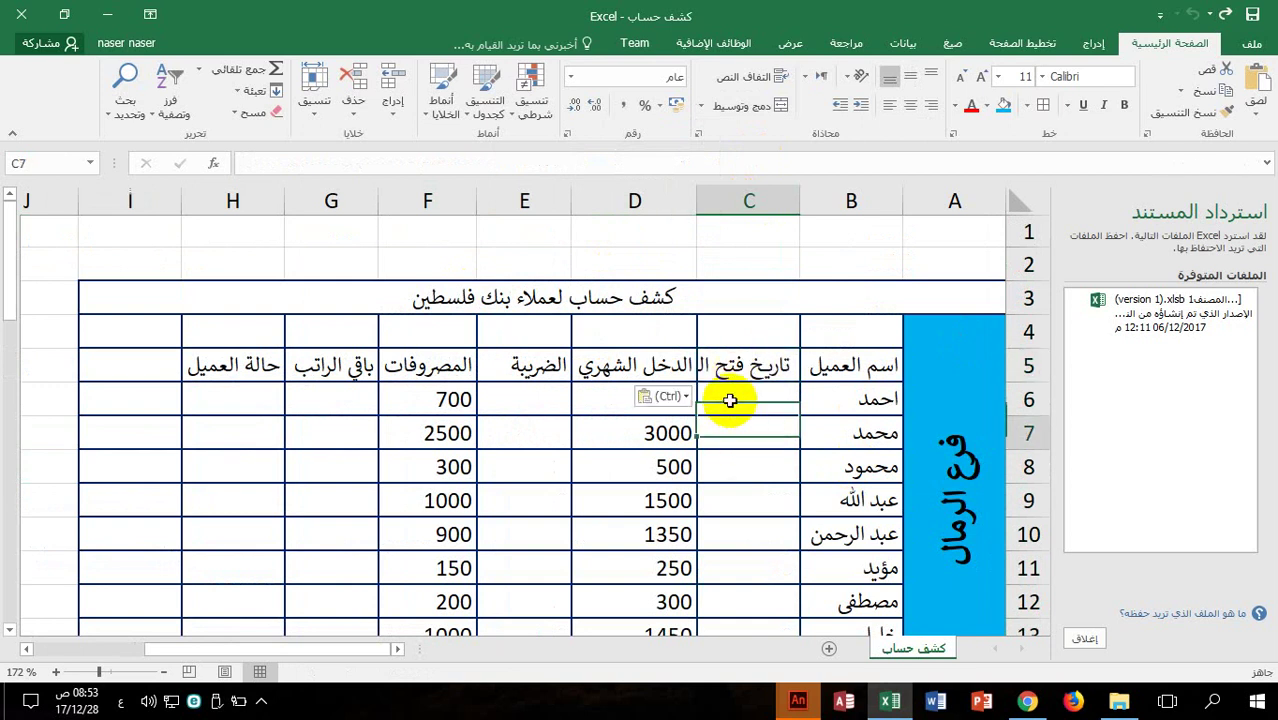
double_click(699, 195)
click(720, 392)
Calculate the tax in E6 with =5%*D6, following the row 25 instruction, and fill the formula down to E14
scroll(725, 392, down, 4)
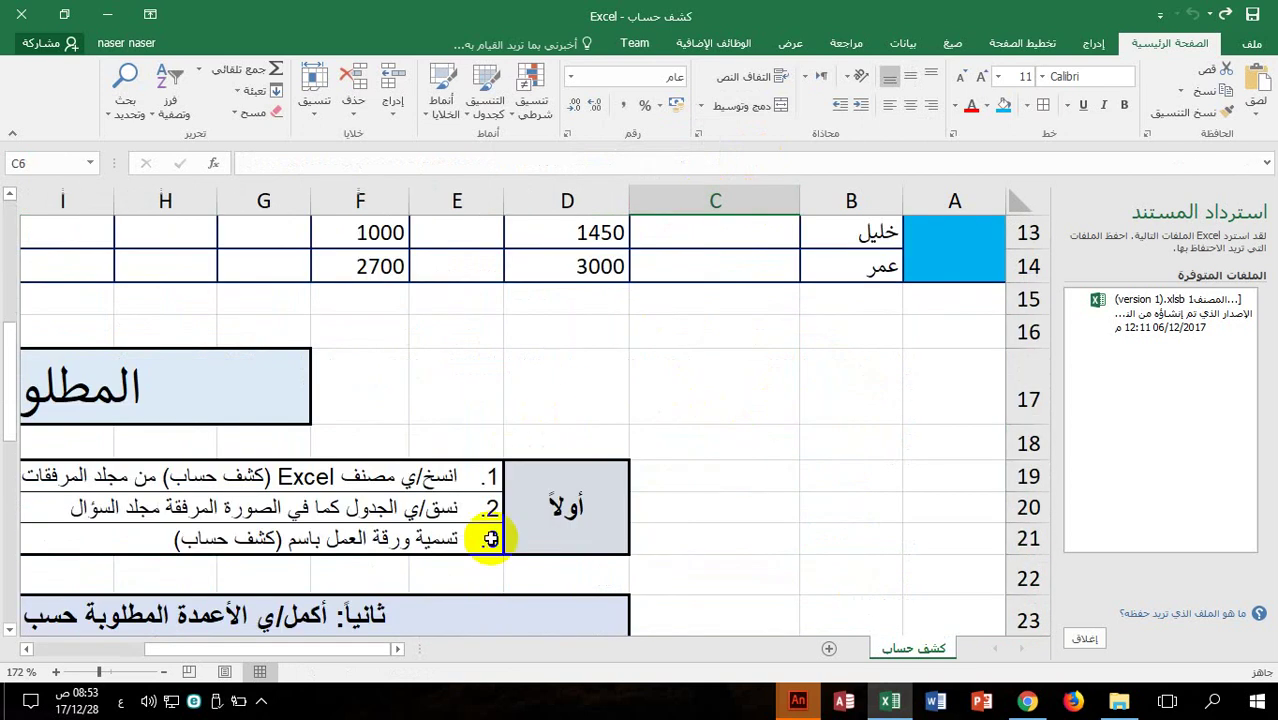
scroll(490, 539, down, 2)
click(320, 444)
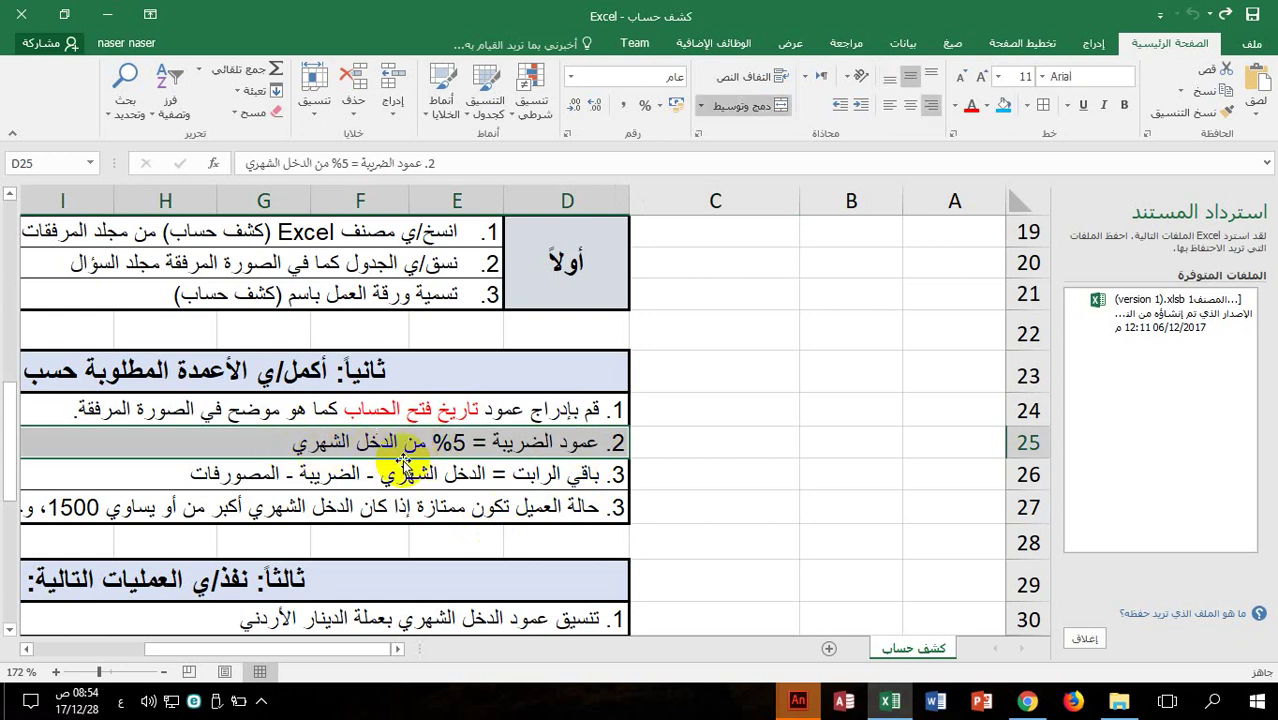
scroll(455, 450, up, 6)
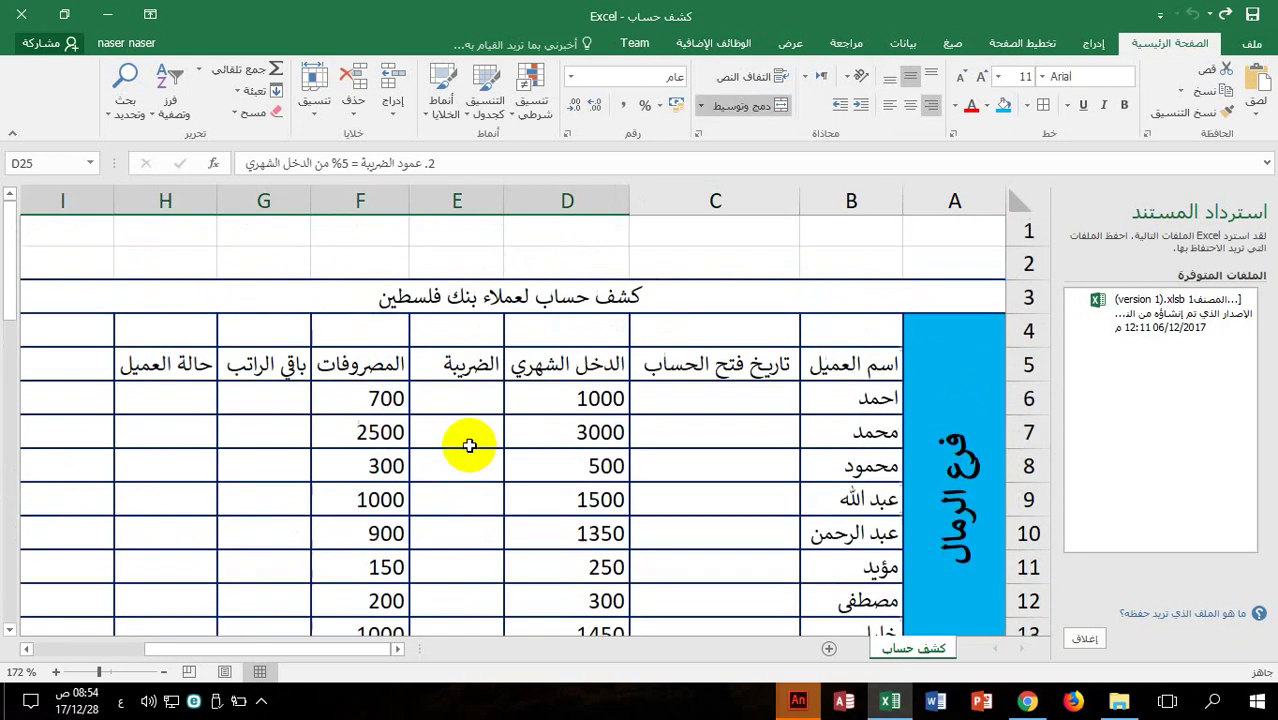
click(448, 405)
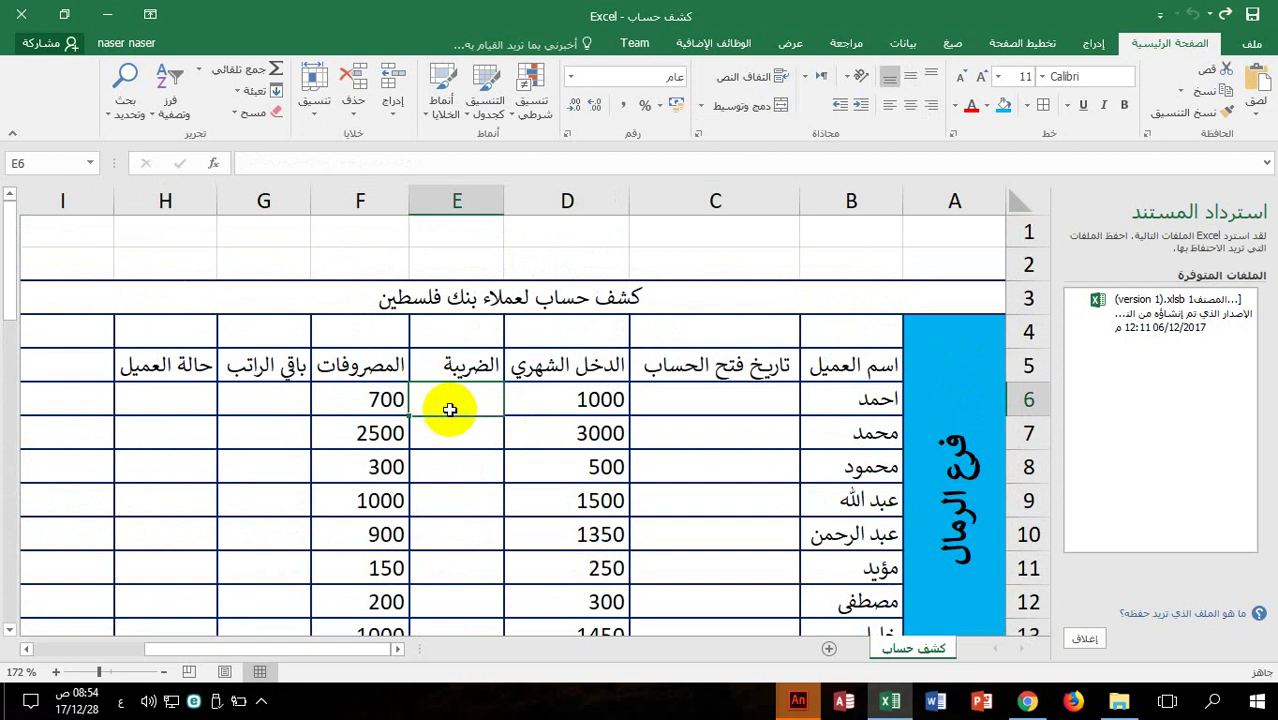
text(=)
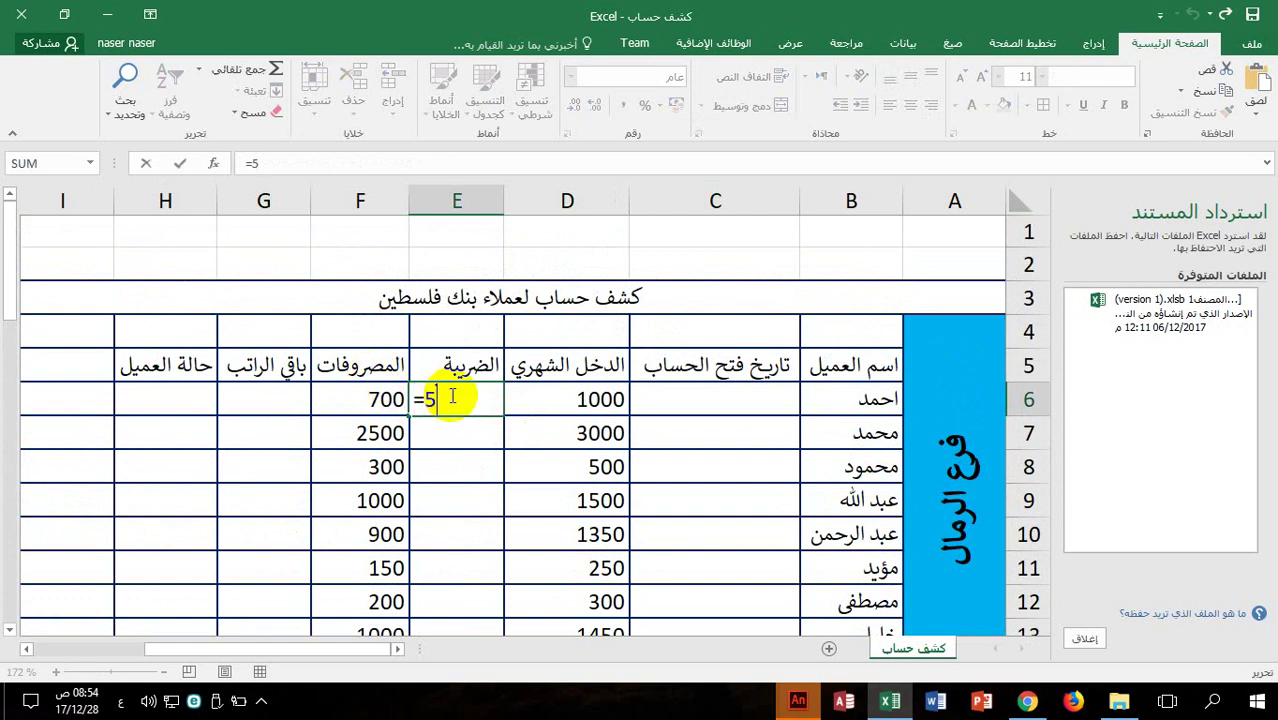
text(5%*)
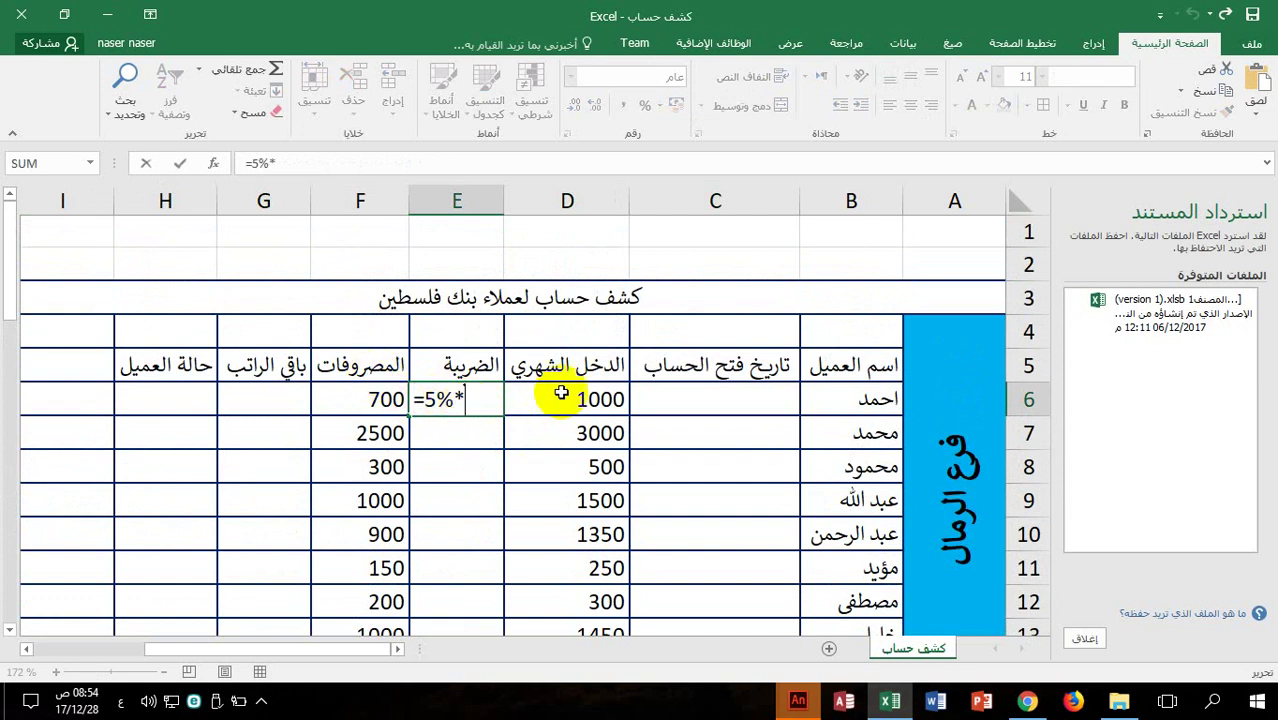
click(564, 392)
key(Return)
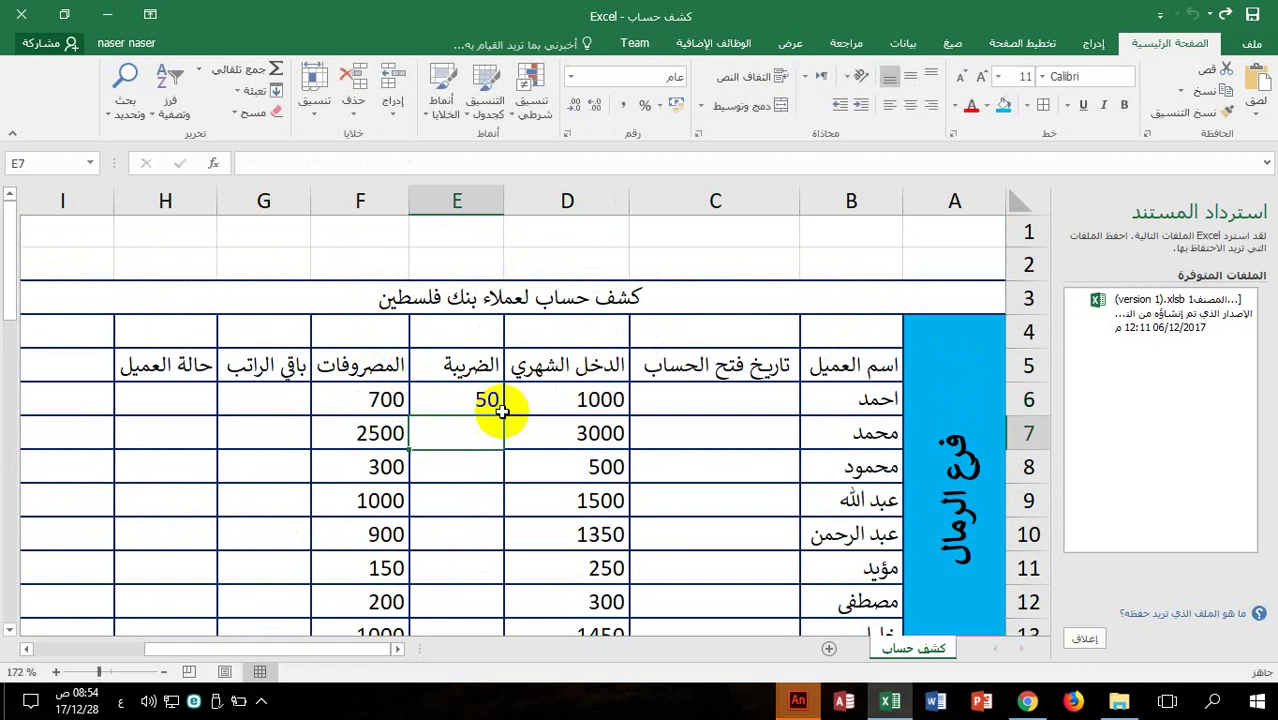
click(462, 402)
drag(410, 418, 446, 498)
Correct the misspelled word in the row 26 instruction to "الراتب"
scroll(591, 525, down, 3)
scroll(591, 525, down, 3)
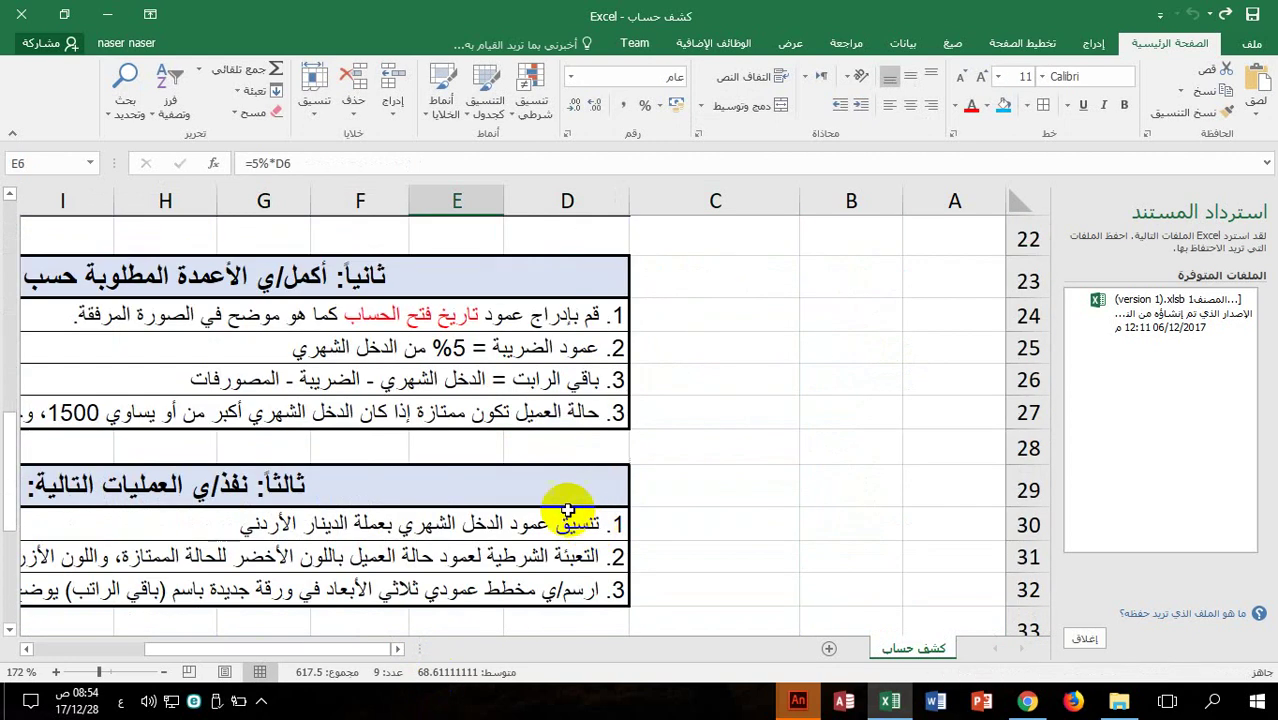
double_click(551, 381)
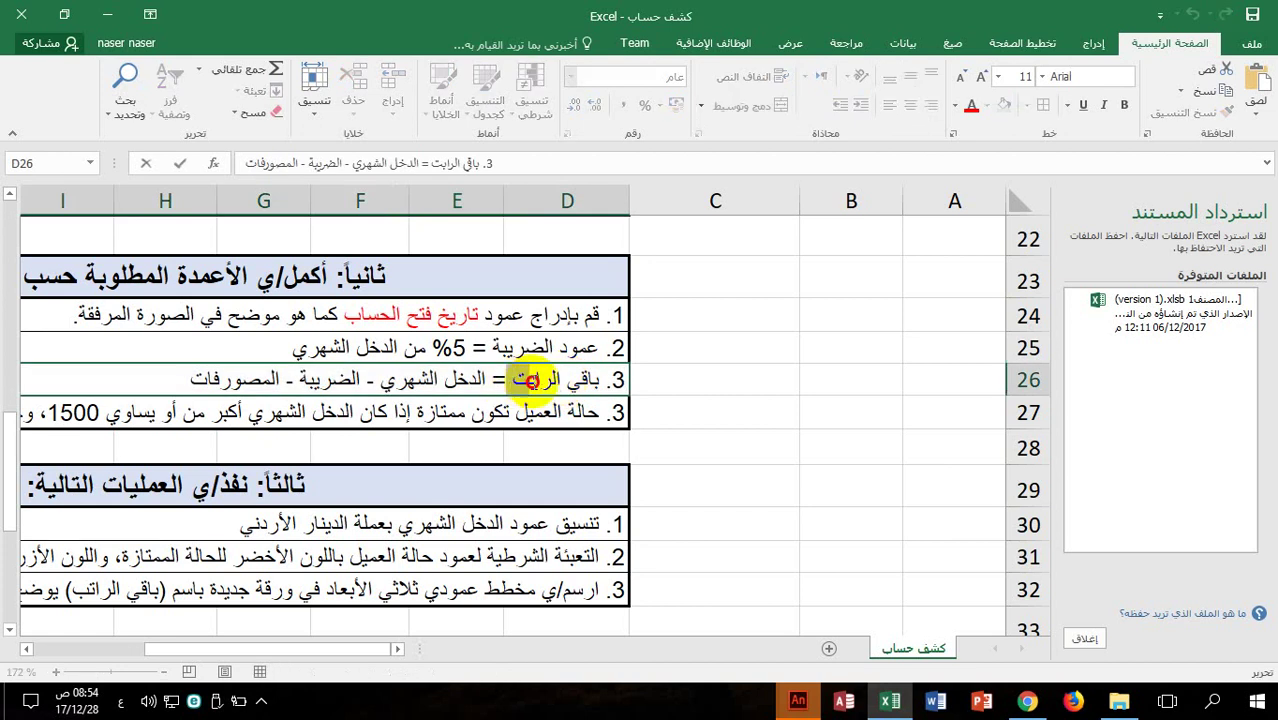
drag(537, 381, 514, 381)
text(تب)
key(Return)
key(Return)
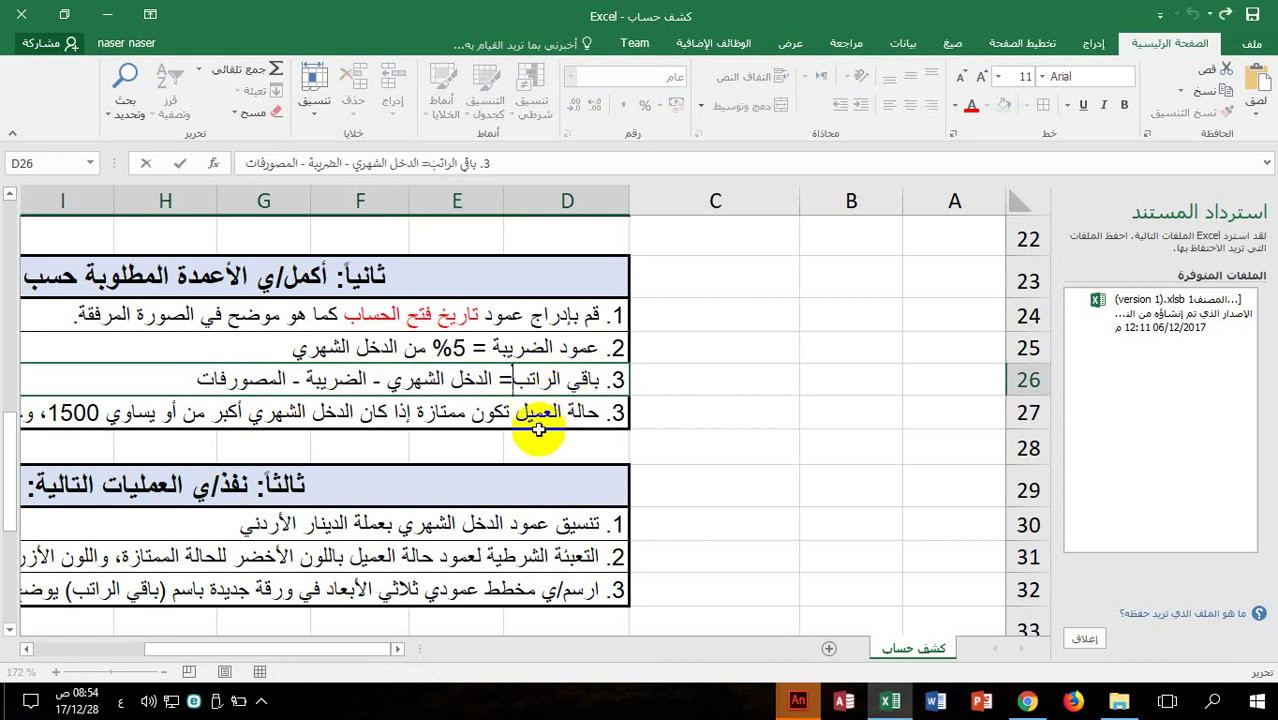
click(524, 380)
Calculate the remaining salary in G6 with =D6-E6-F6 and fill the formula down to G14
scroll(420, 400, up, 7)
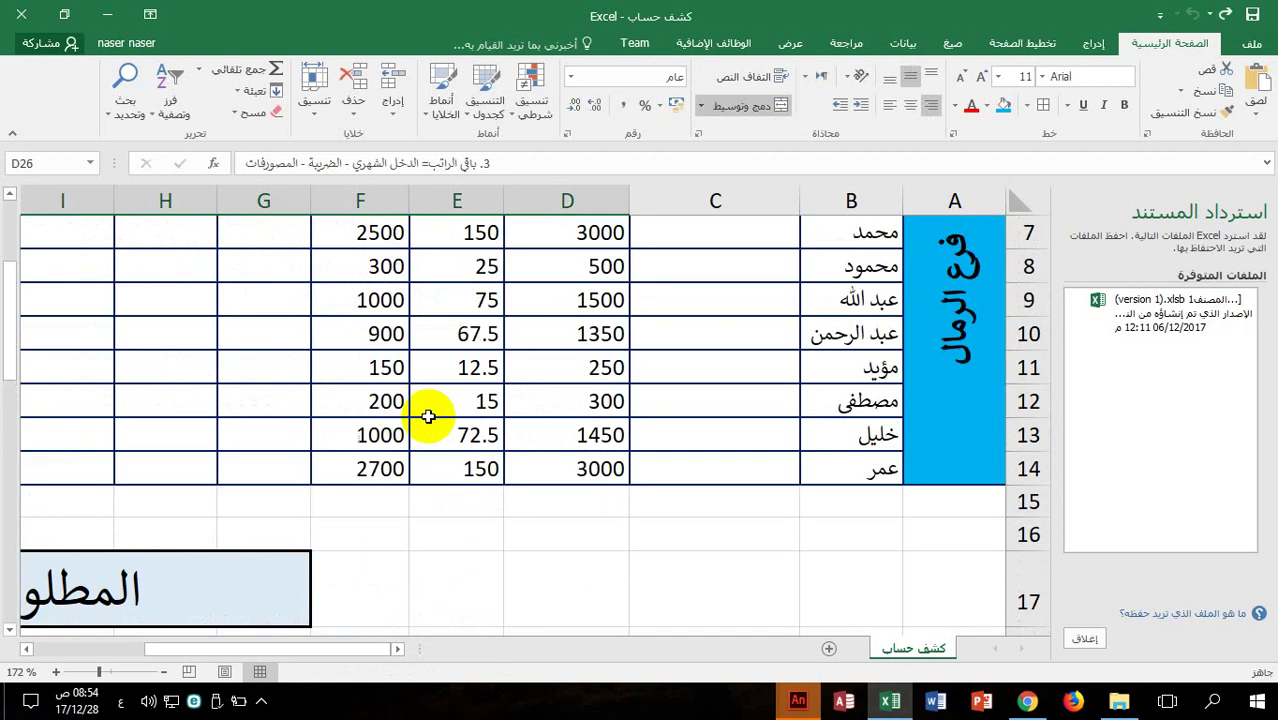
click(265, 398)
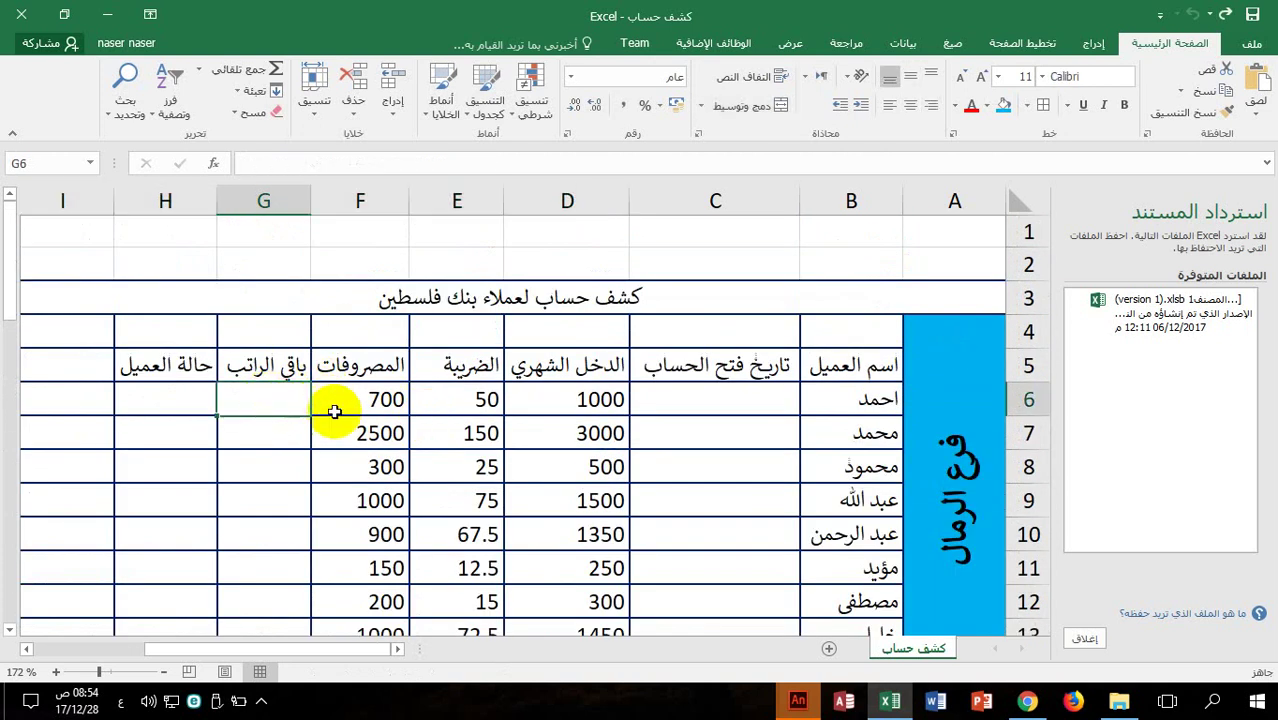
scroll(335, 405, down, 4)
scroll(345, 408, up, 4)
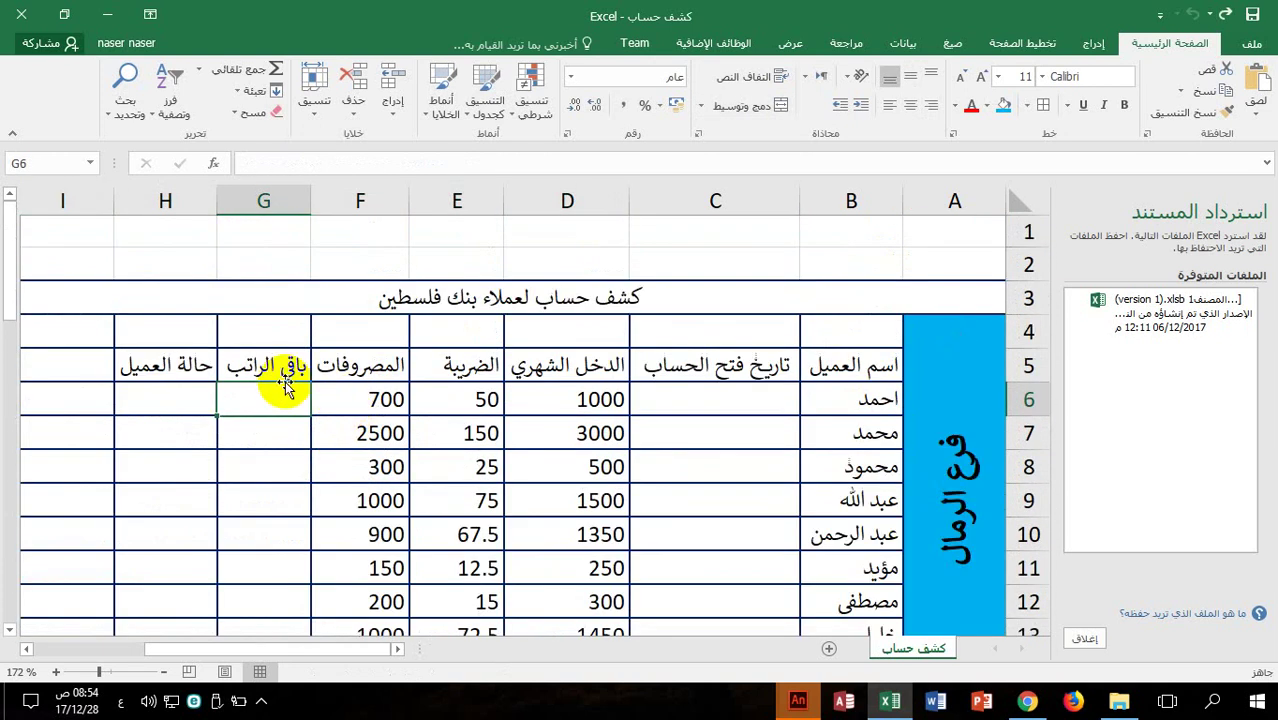
text(=)
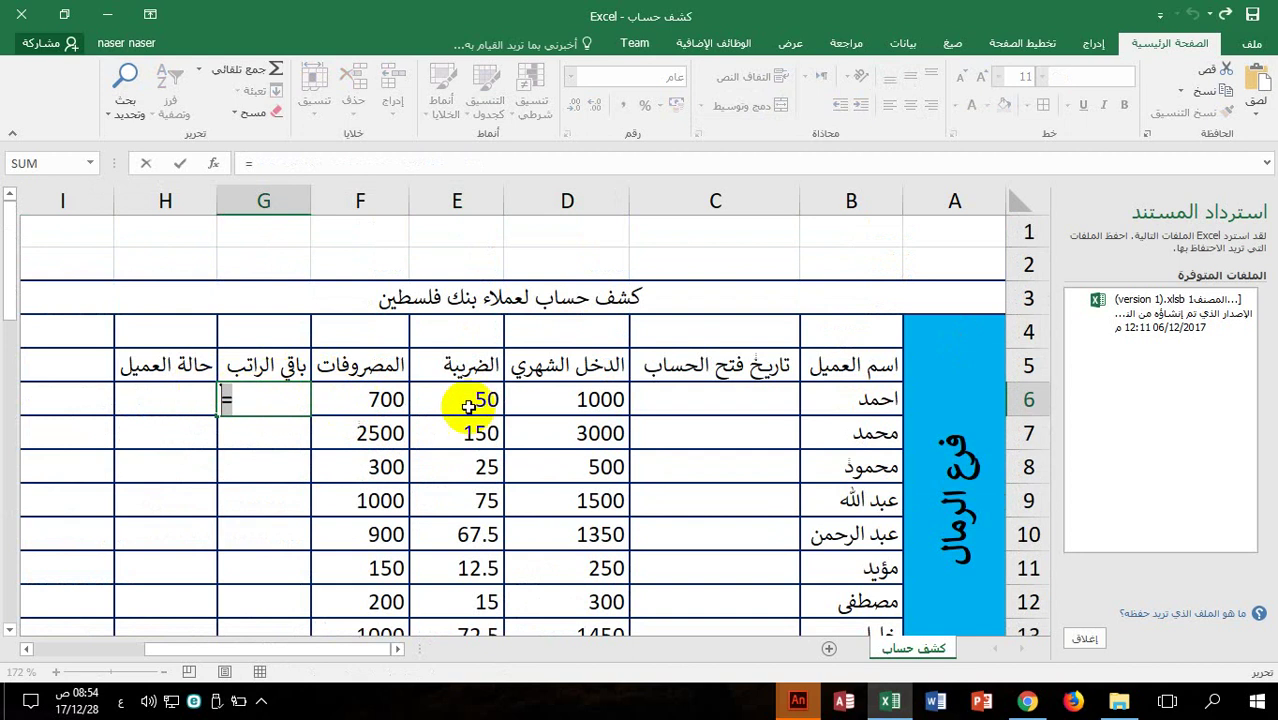
click(588, 399)
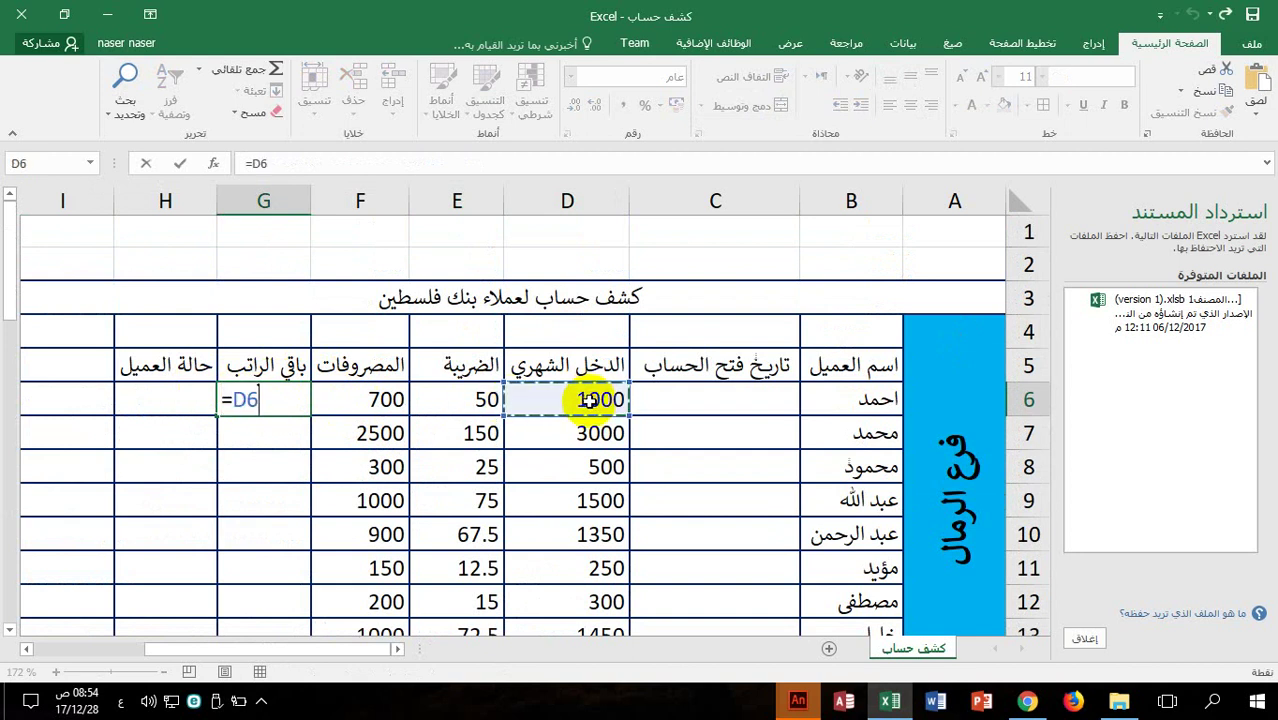
text(-)
click(491, 402)
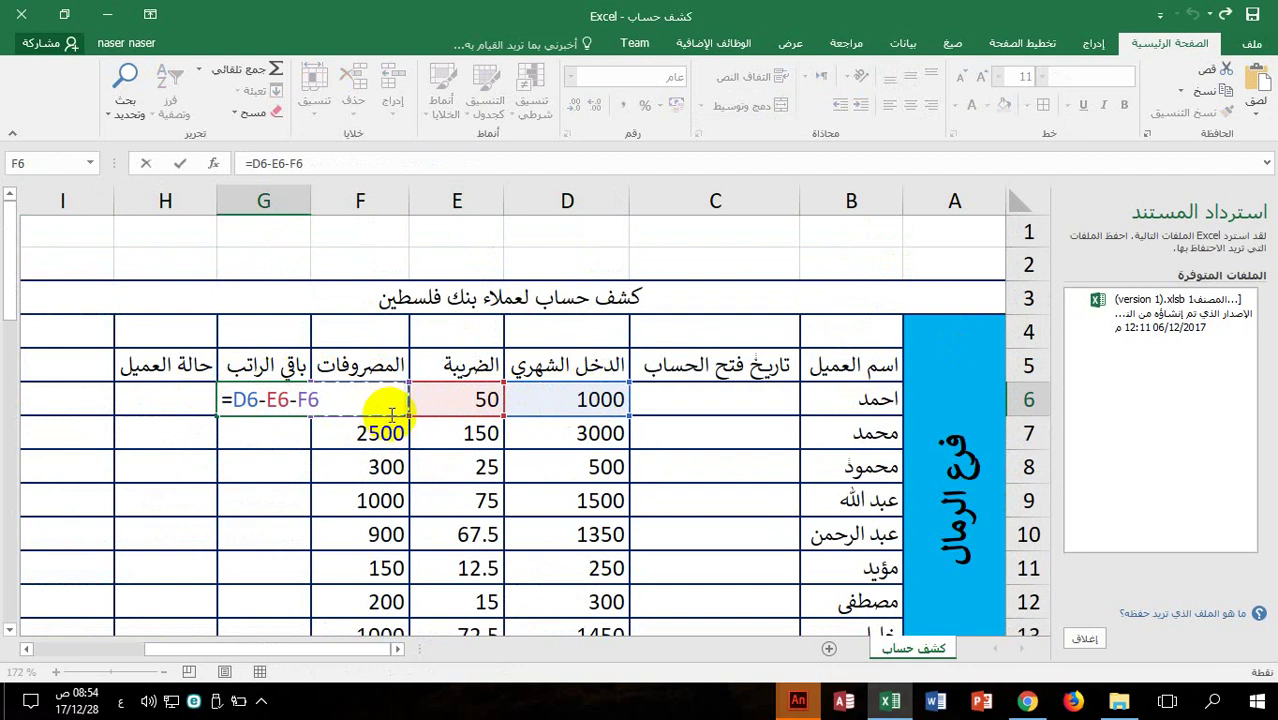
key(Return)
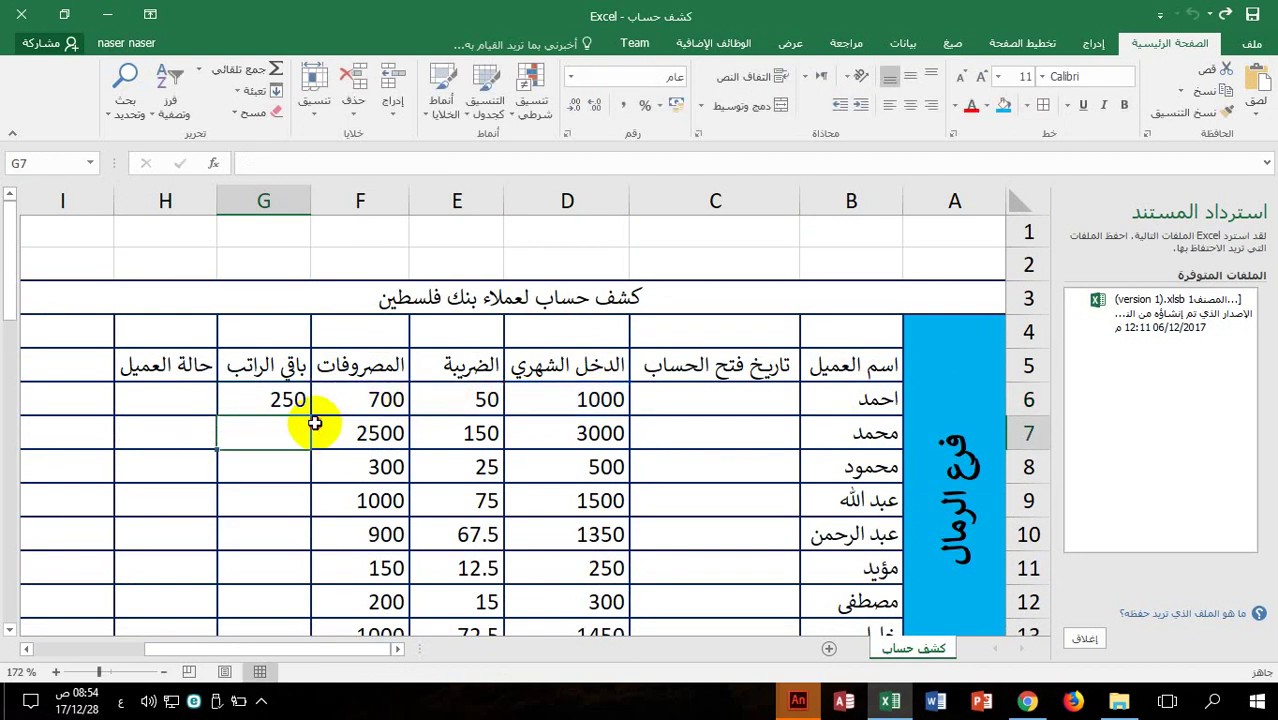
click(239, 411)
drag(216, 418, 249, 577)
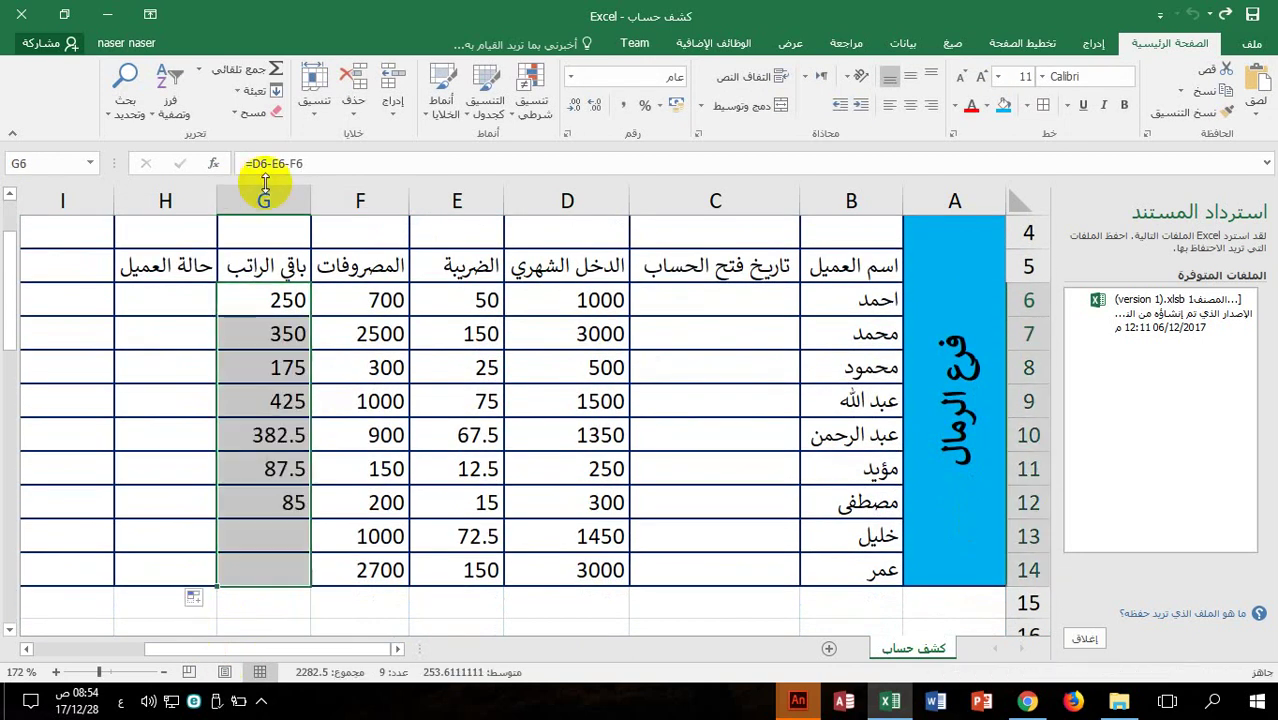
drag(330, 163, 247, 163)
click(471, 400)
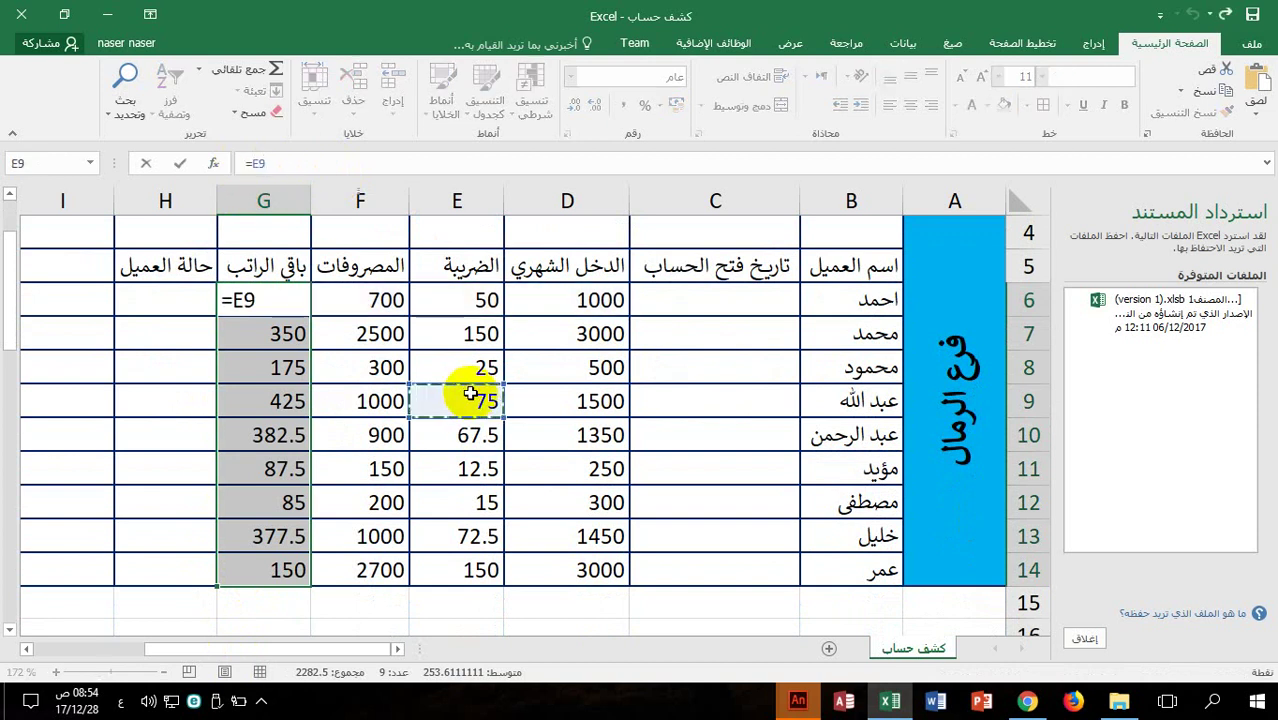
key(Escape)
Review the customer status rule in row 27 and begin inserting a function in H6
scroll(510, 465, down, 5)
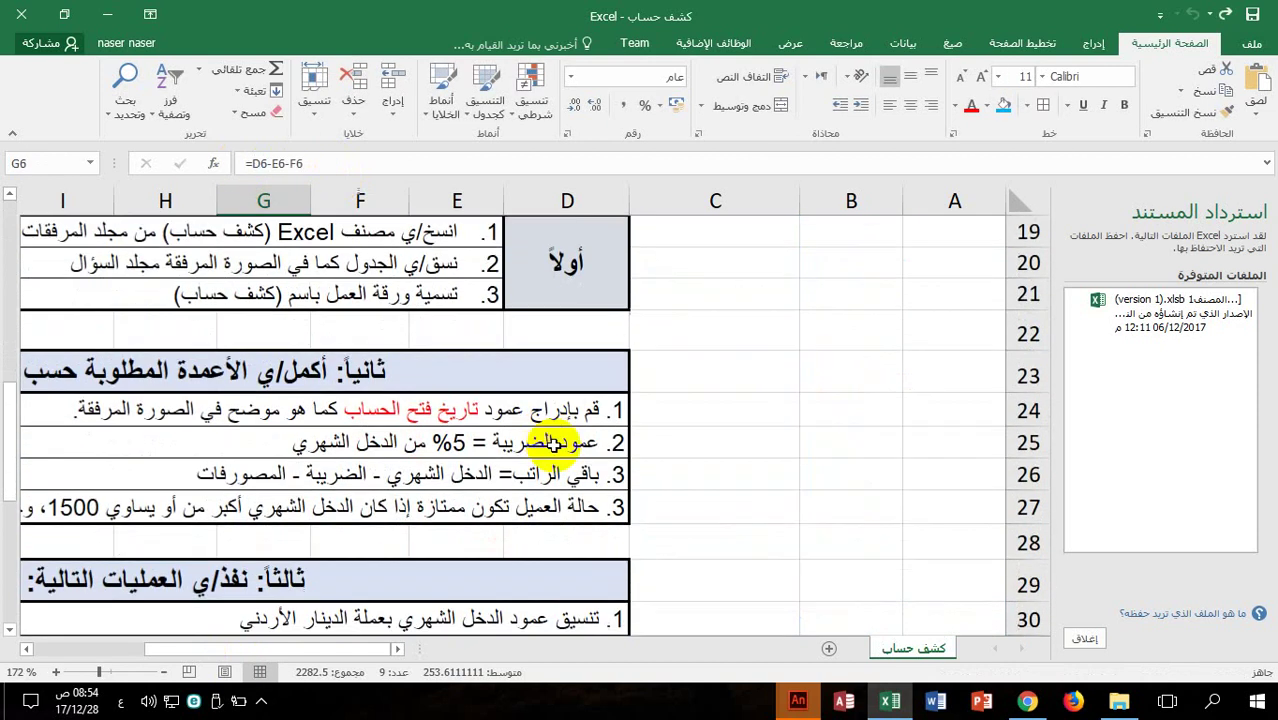
scroll(578, 508, left, 5)
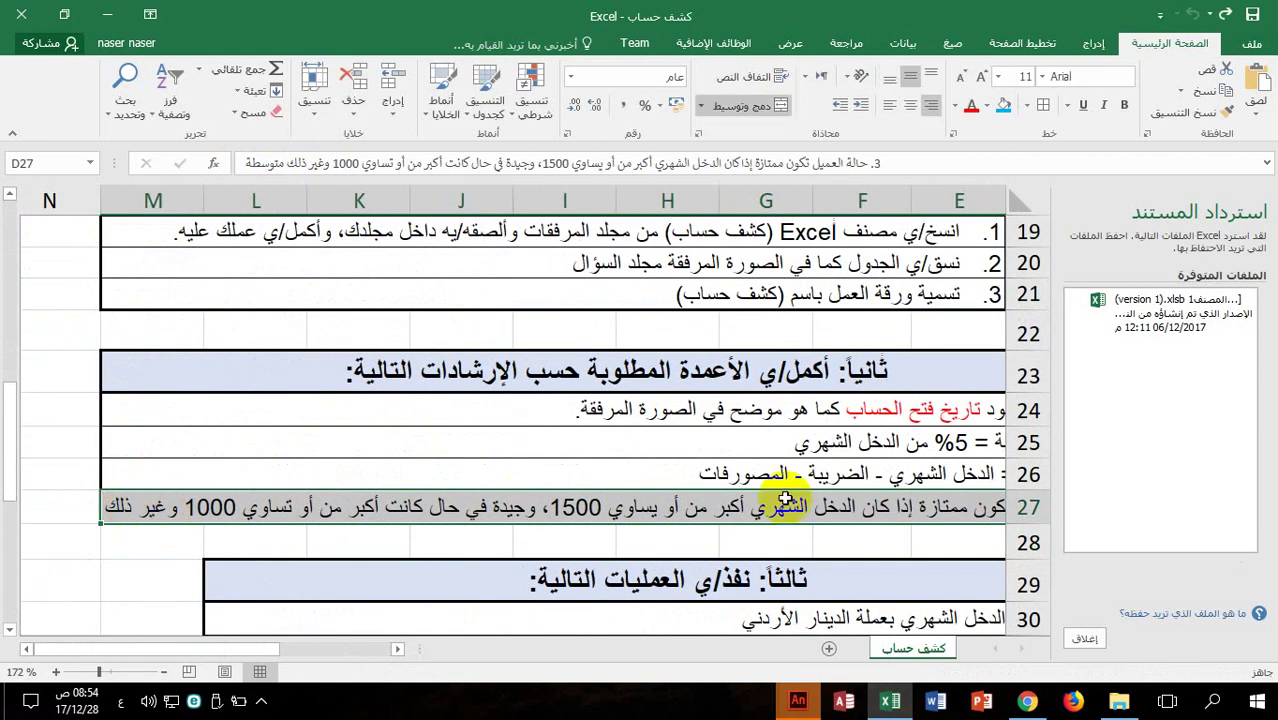
click(780, 477)
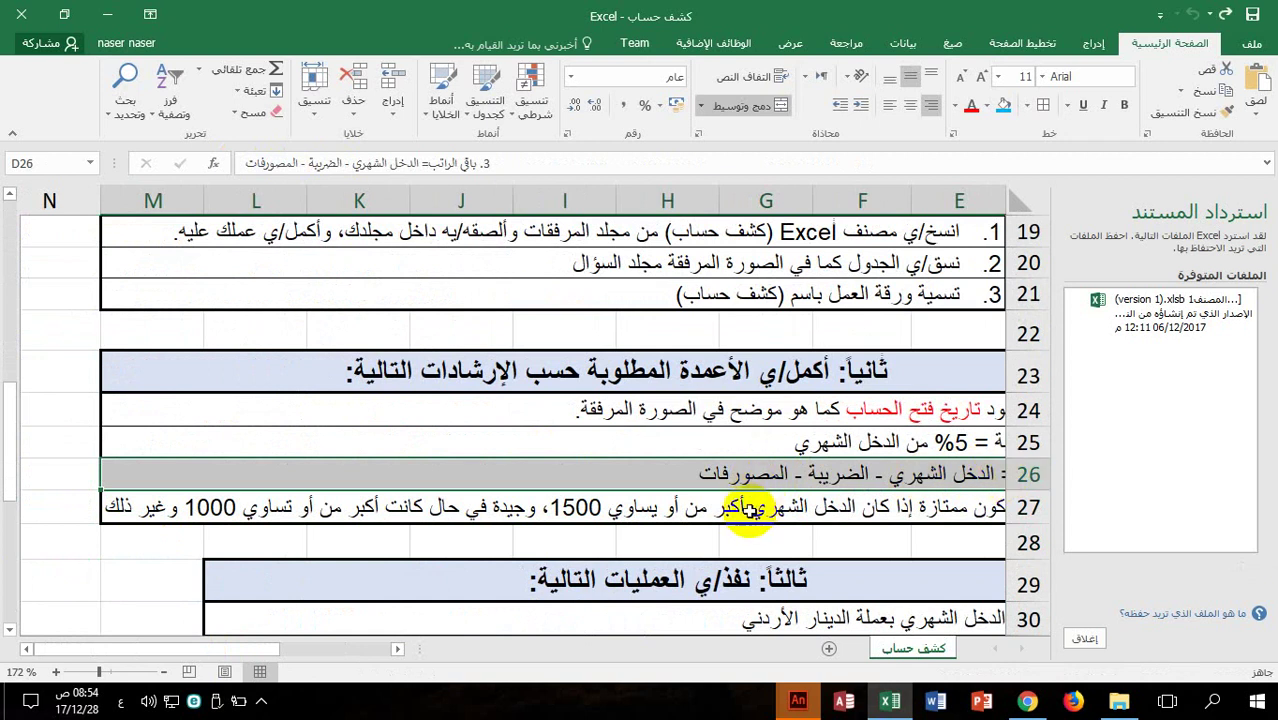
click(750, 508)
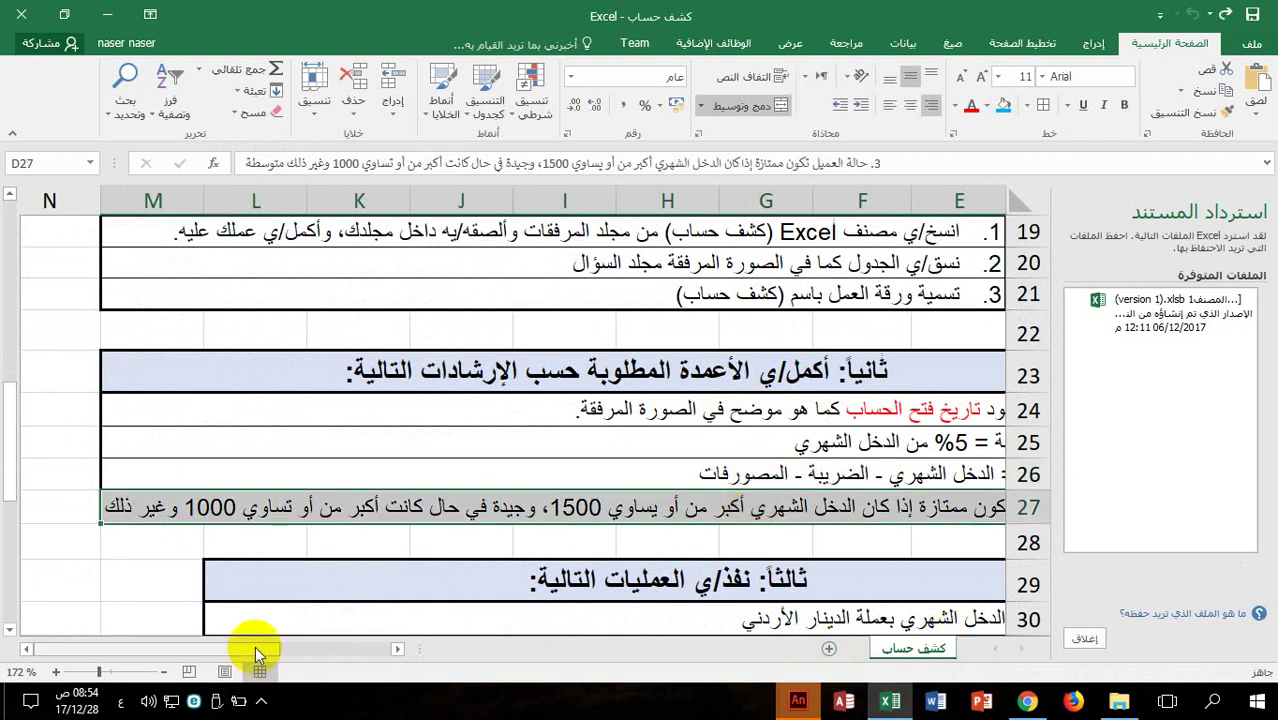
drag(258, 649, 310, 648)
scroll(114, 466, up, 6)
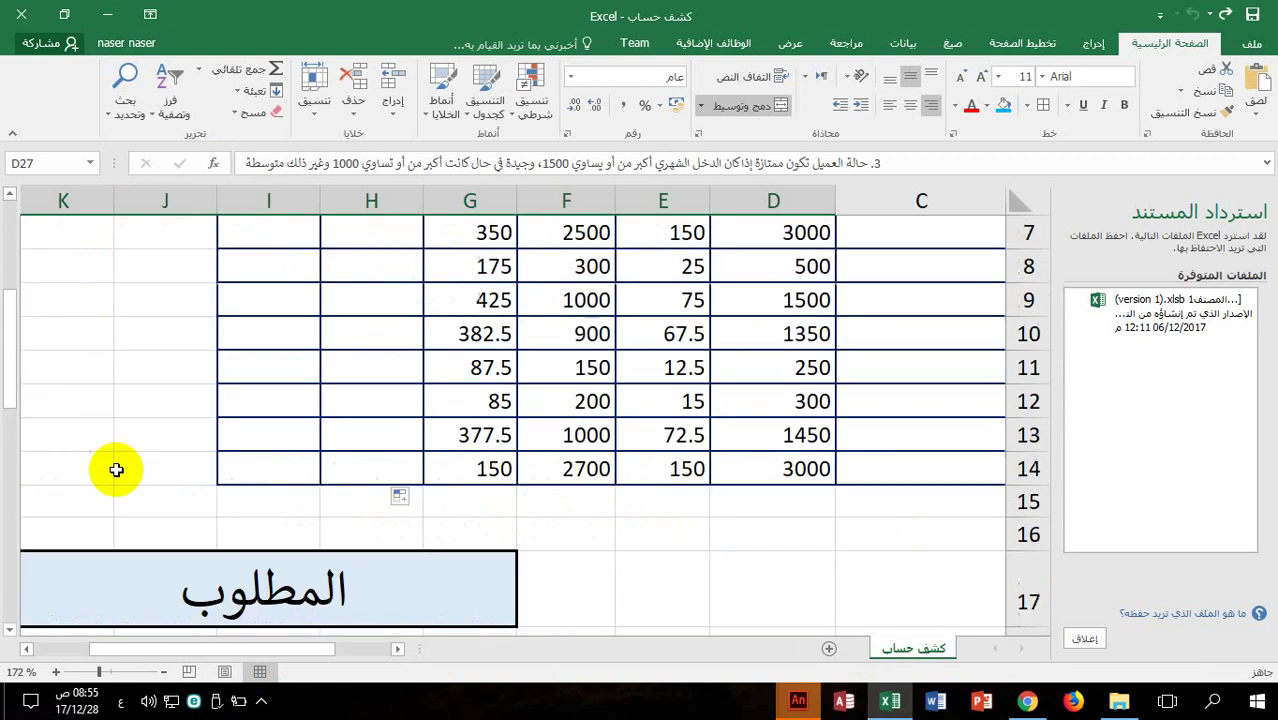
click(368, 396)
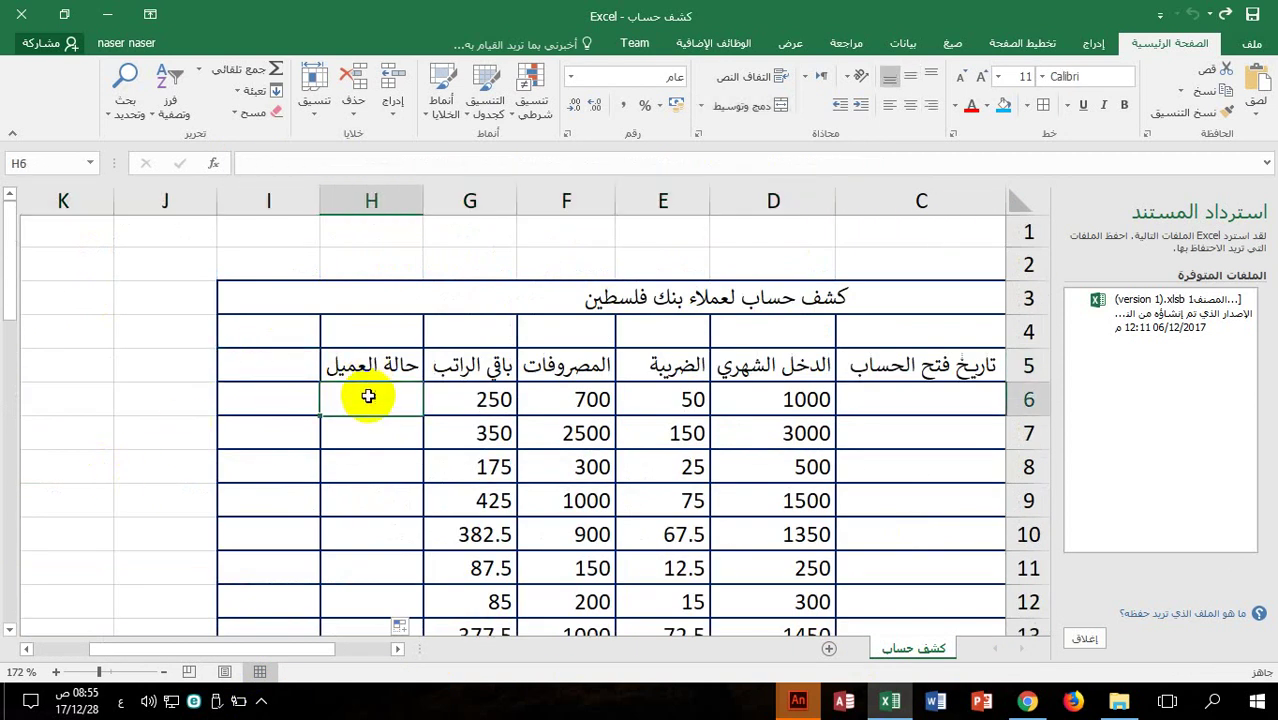
click(199, 69)
click(234, 208)
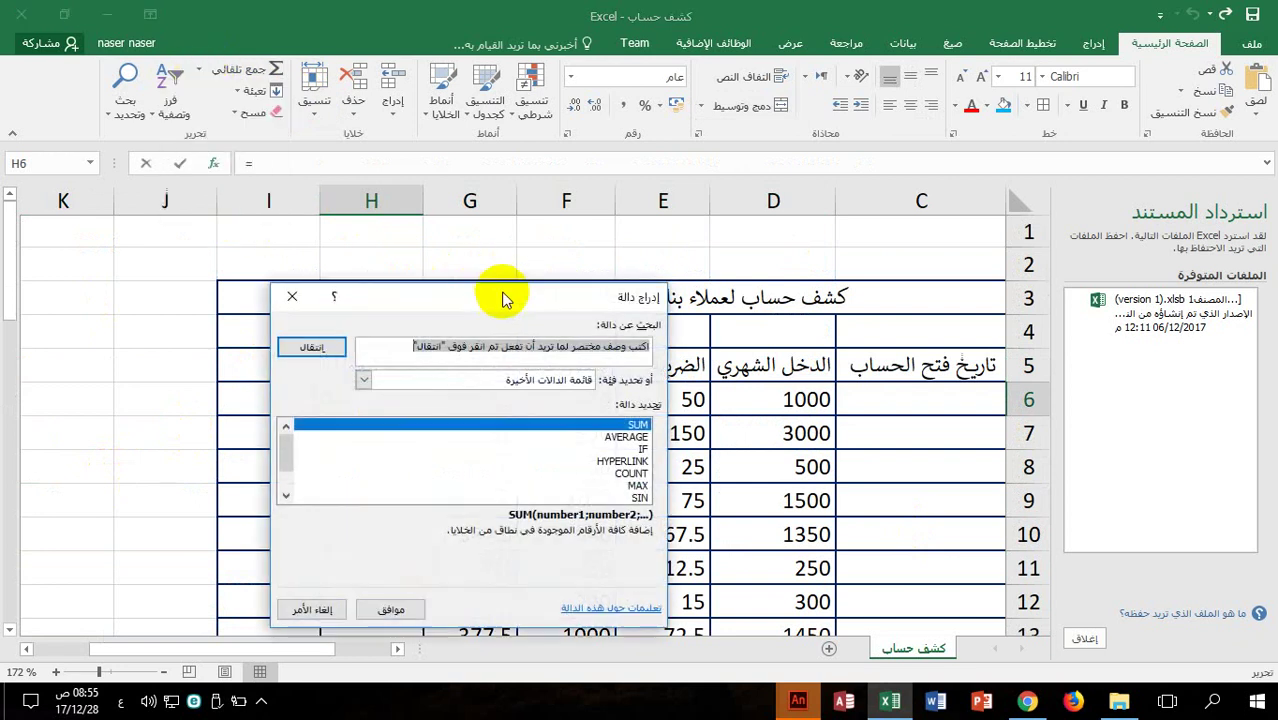
click(553, 388)
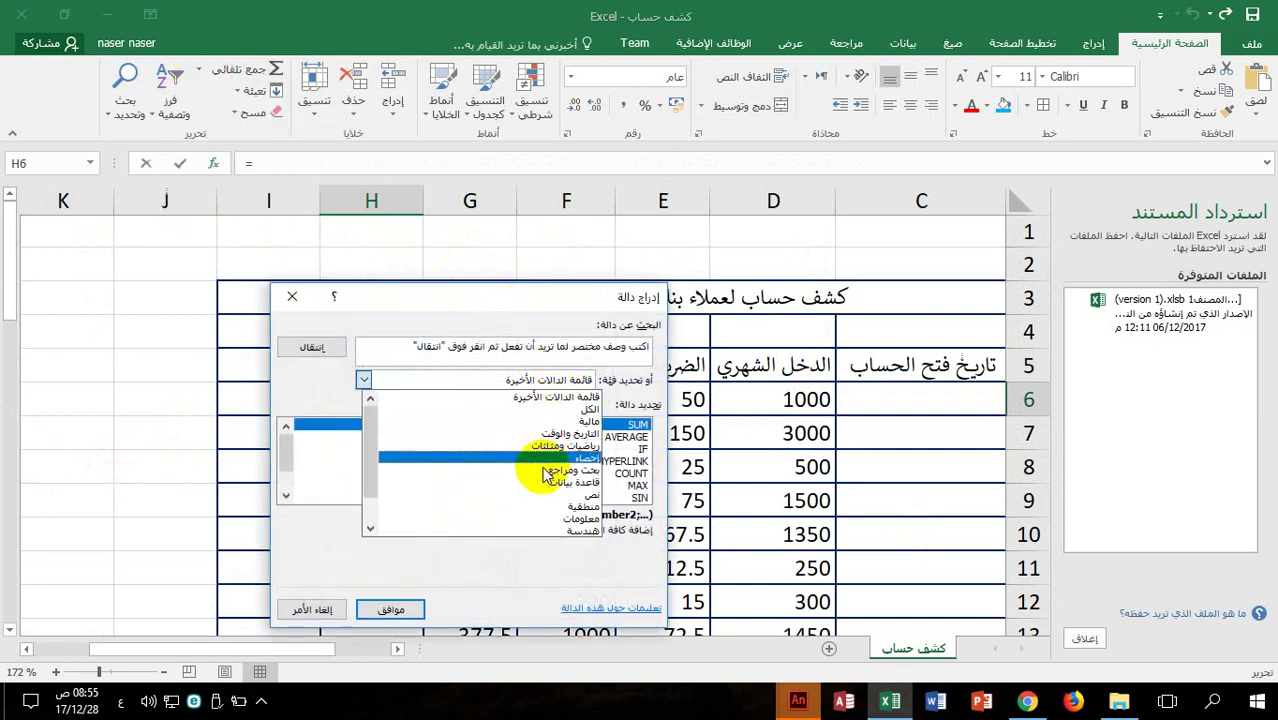
click(528, 466)
click(620, 462)
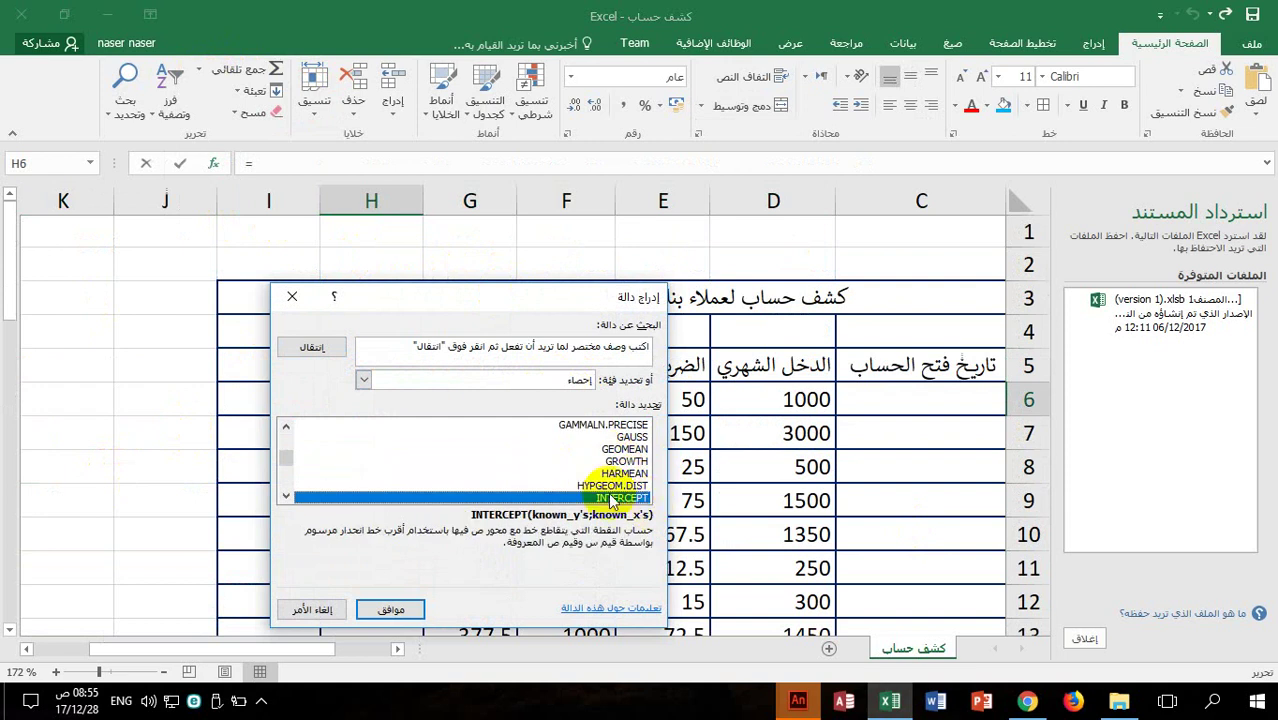
click(542, 381)
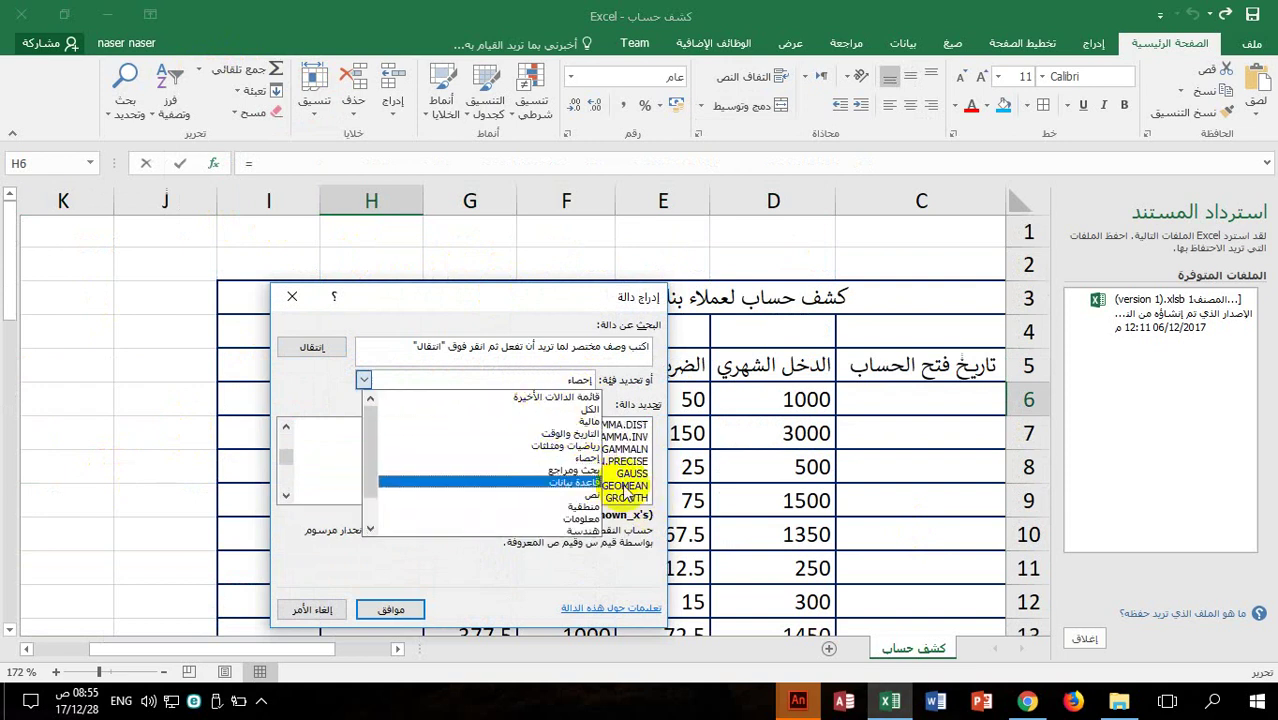
click(610, 457)
click(610, 460)
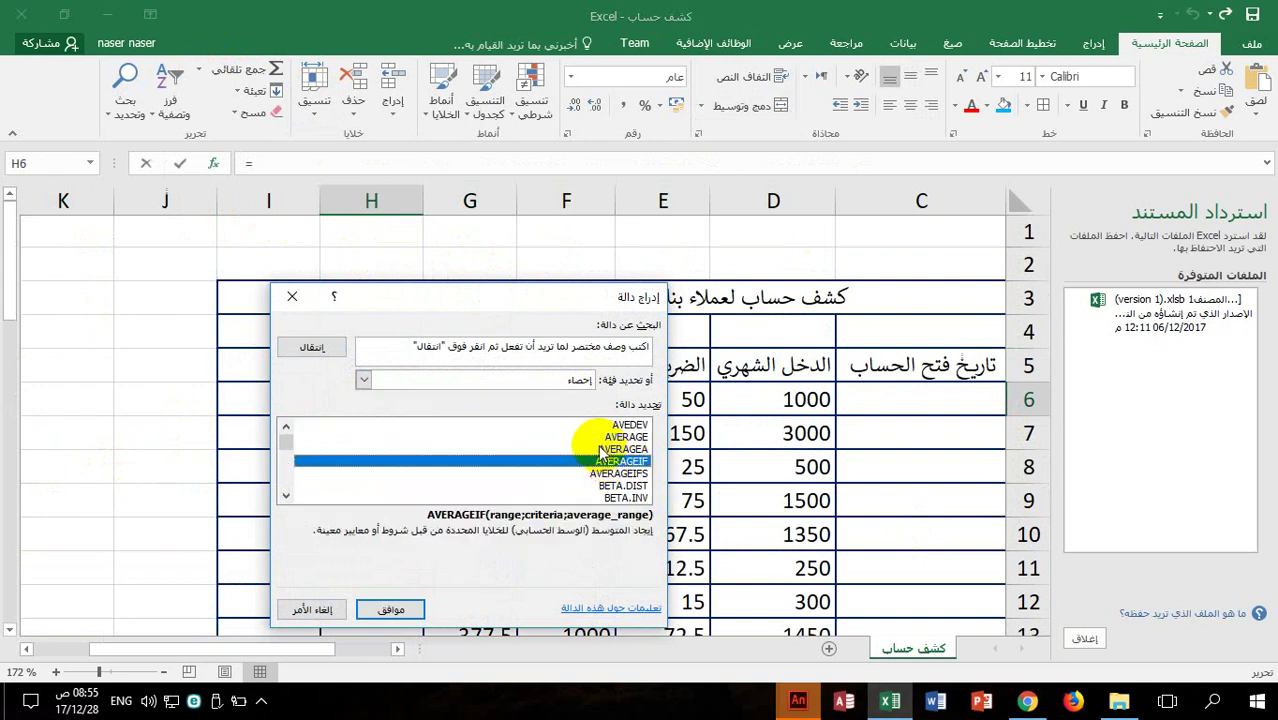
key(i)
Choose the IF function from the complete function list (الكل) for H6
click(575, 381)
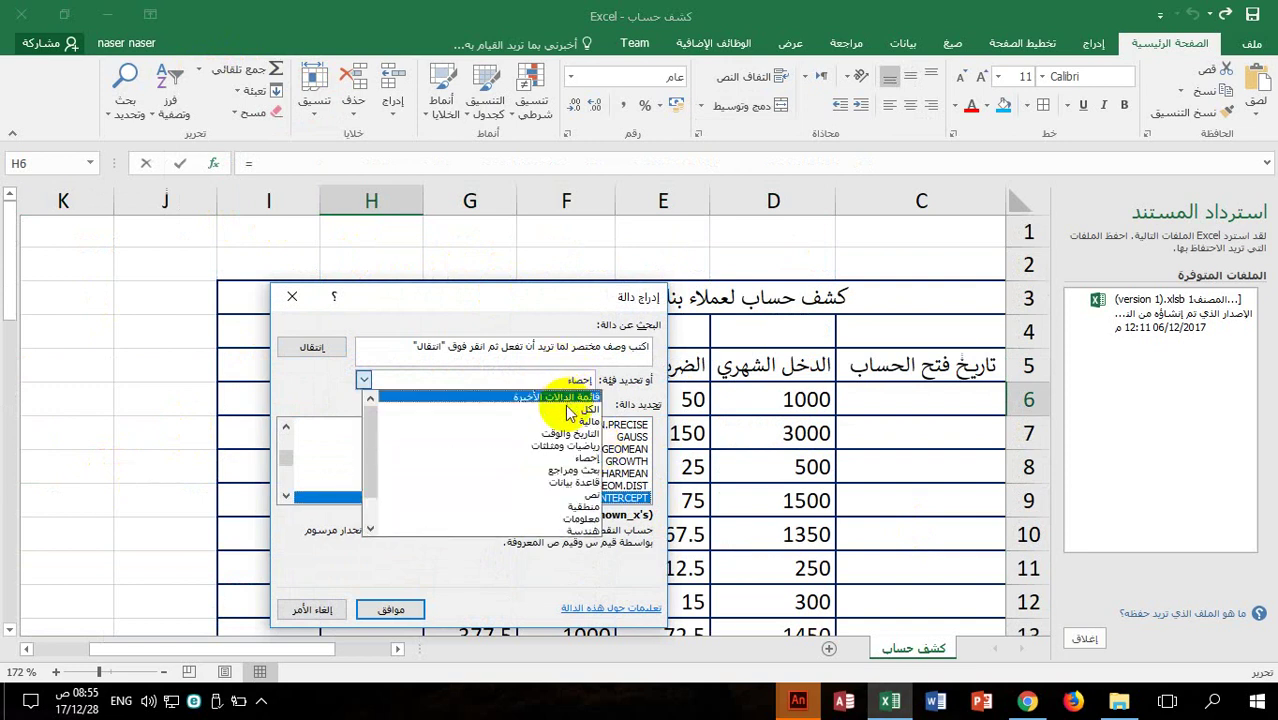
click(566, 395)
scroll(598, 457, down, 10)
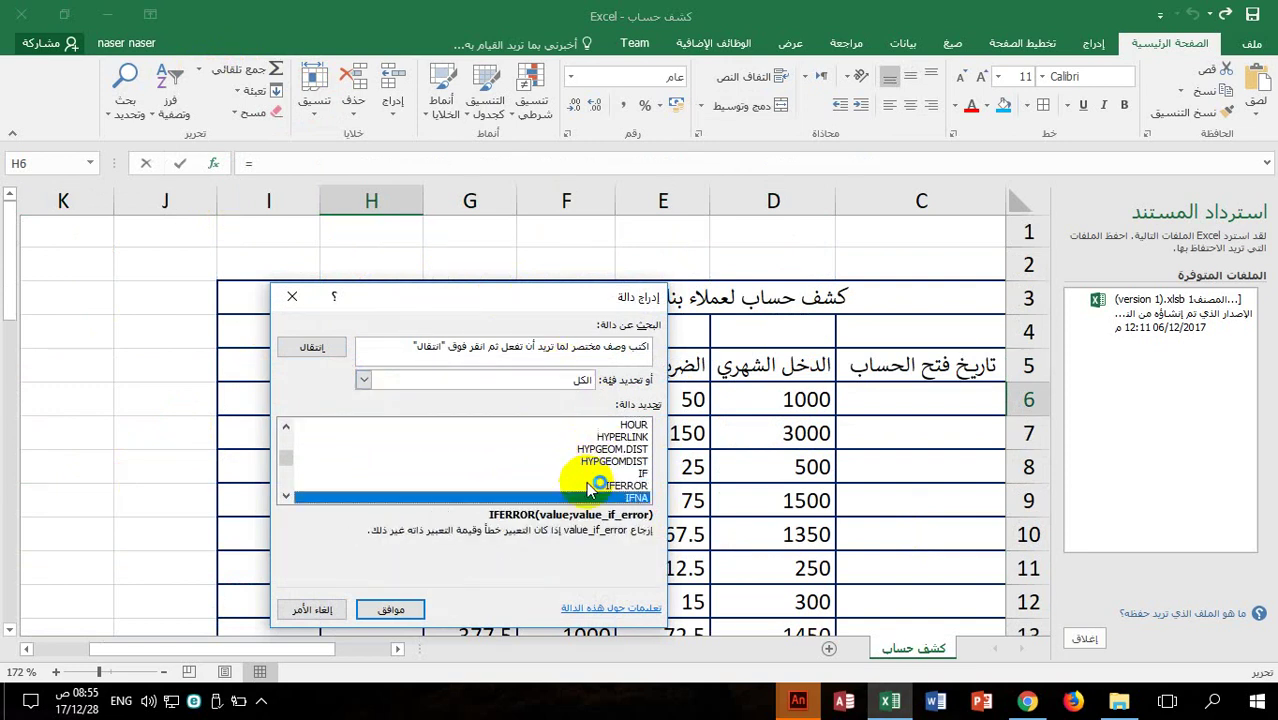
click(614, 473)
double_click(613, 477)
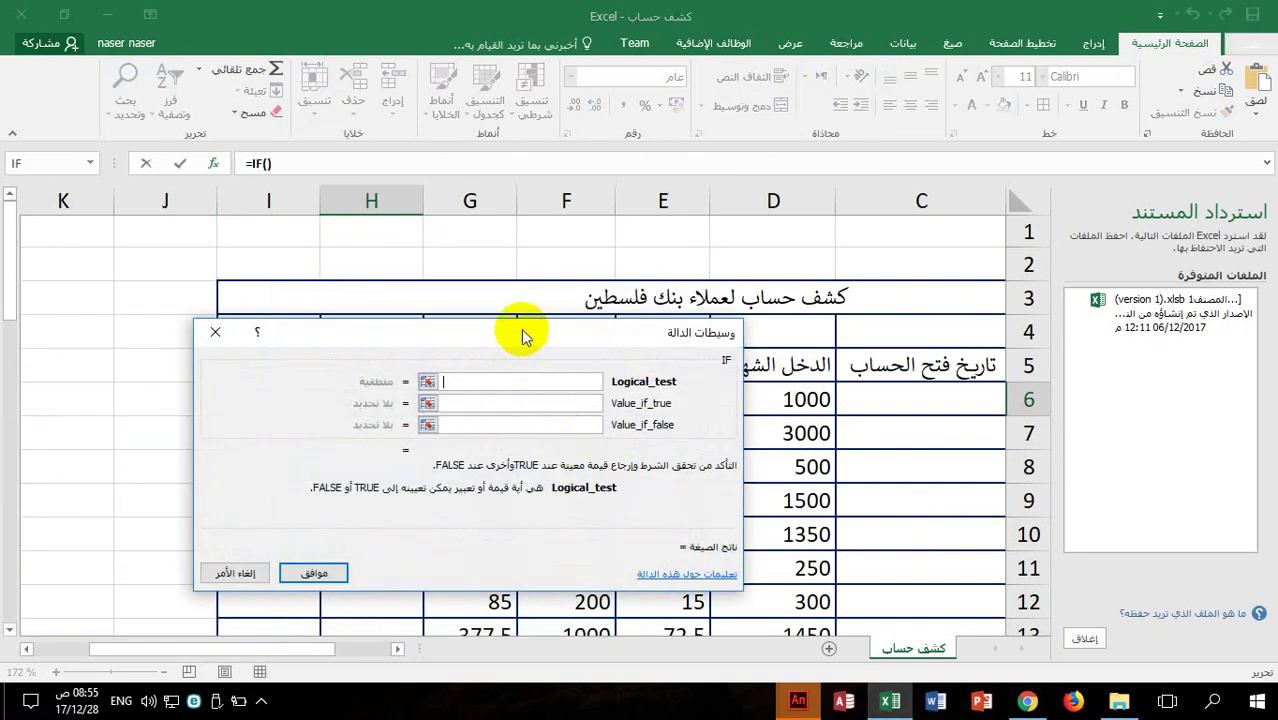
Set the IF function's Logical_test to D6>=1500, following the row 27 rule
drag(525, 337, 246, 295)
scroll(605, 448, down, 5)
scroll(635, 608, down, 1)
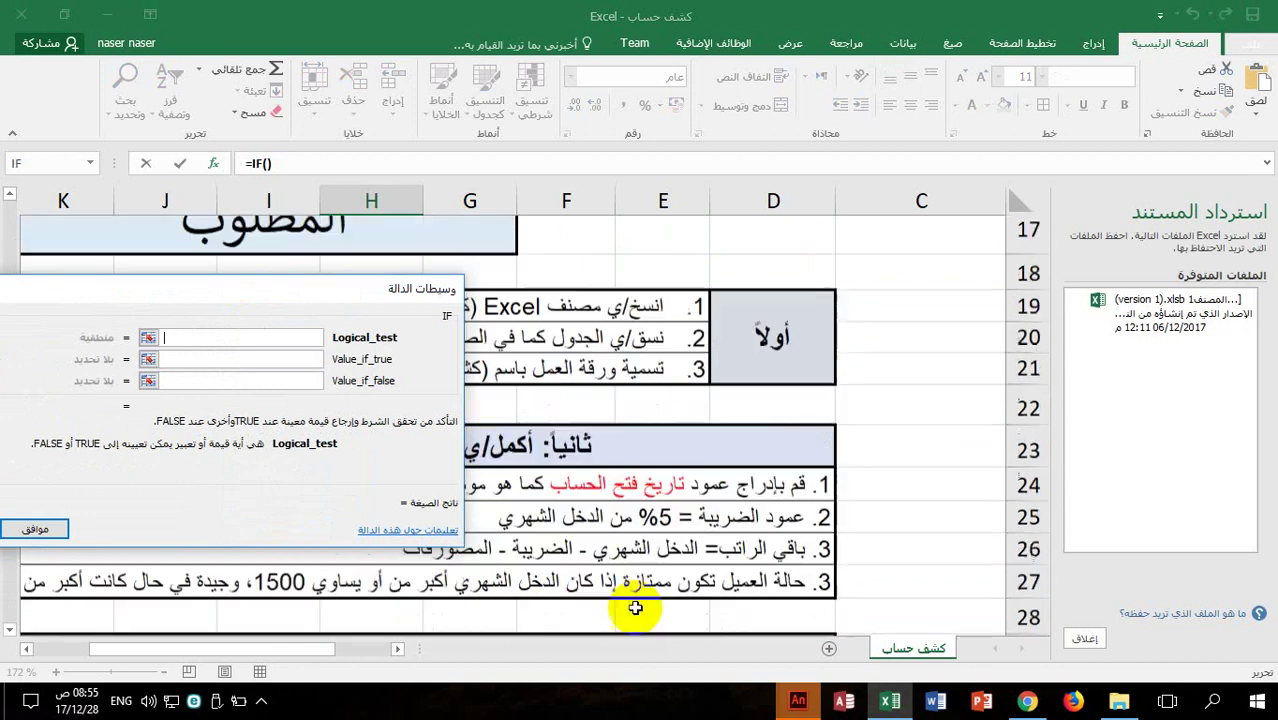
scroll(635, 608, down, 1)
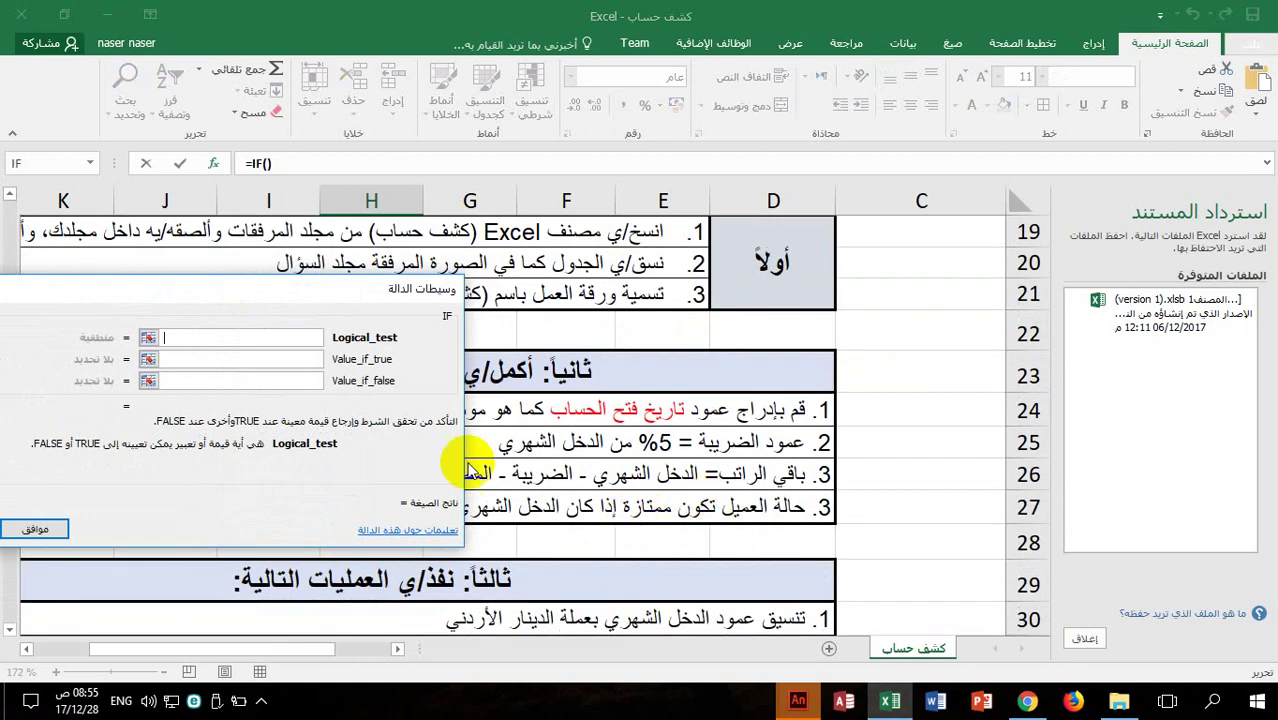
drag(348, 292, 133, 299)
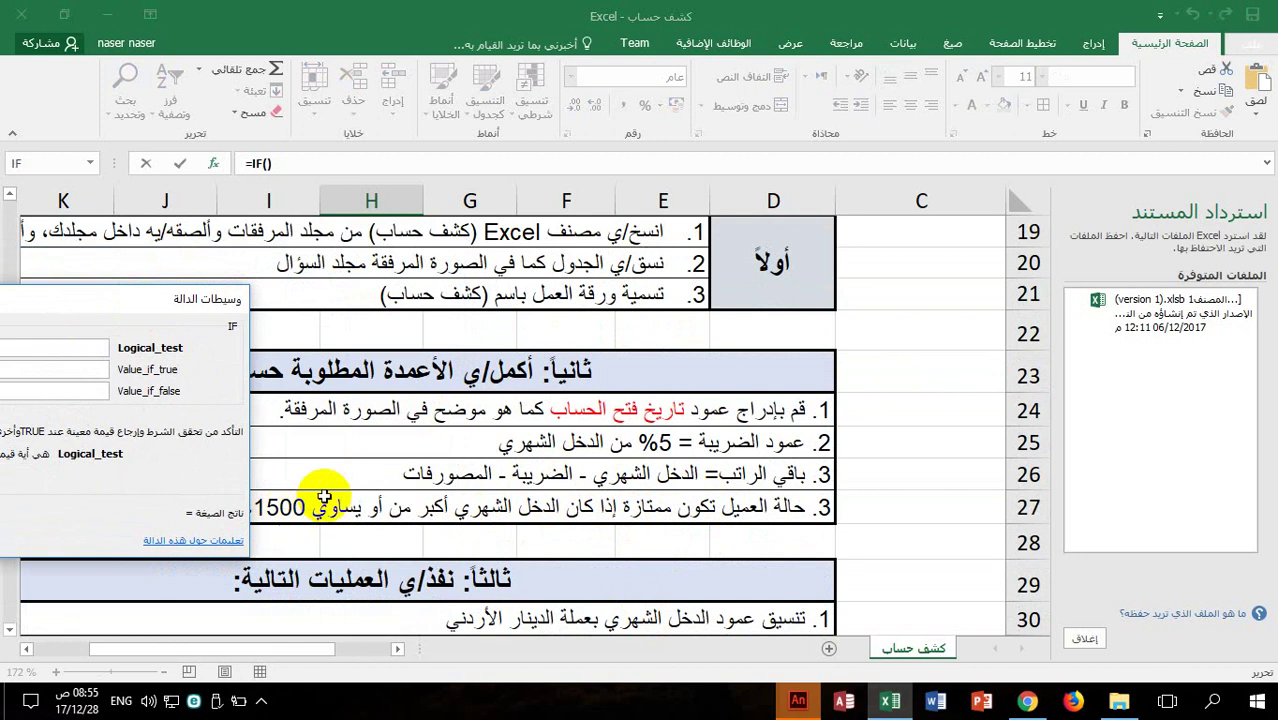
scroll(428, 445, up, 6)
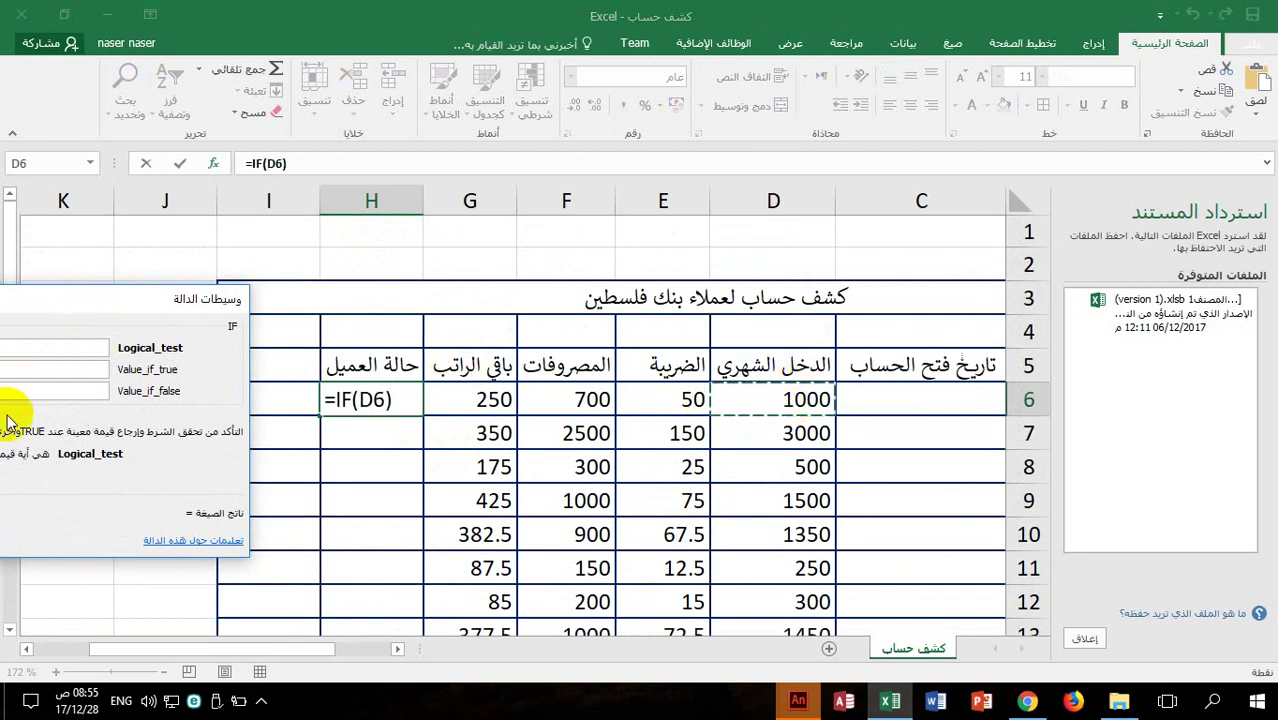
drag(121, 298, 320, 312)
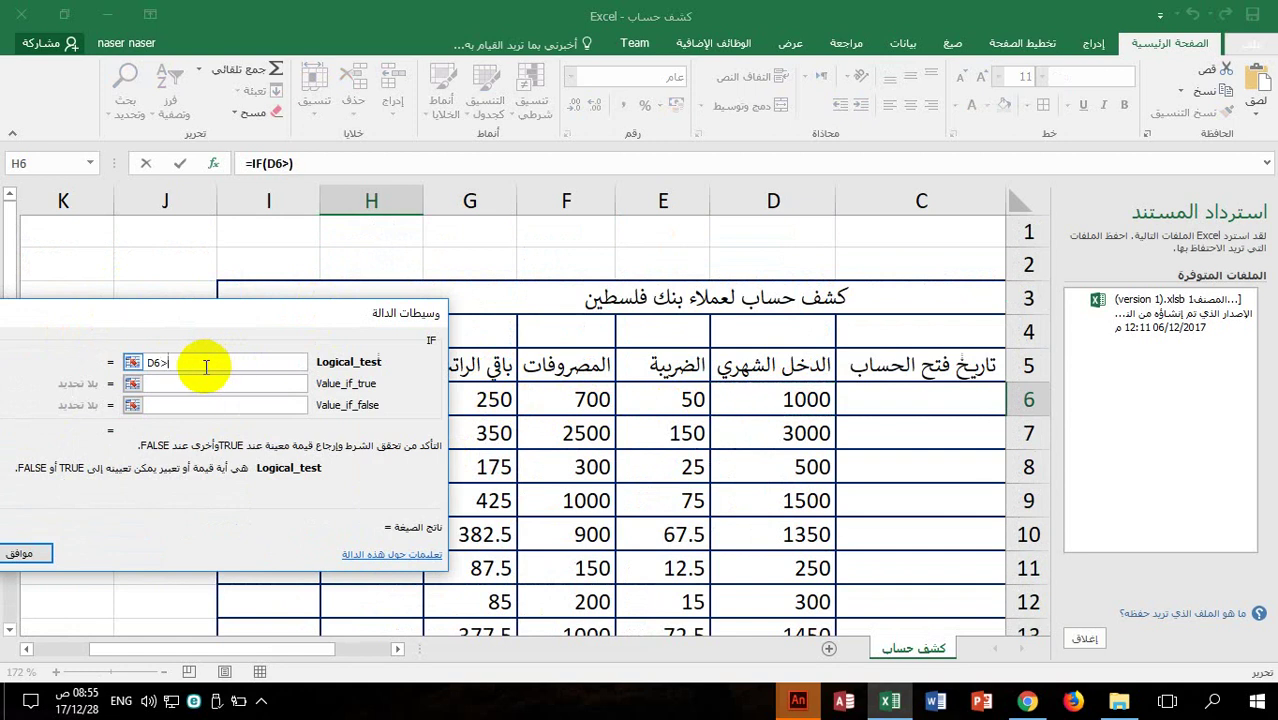
text(00)
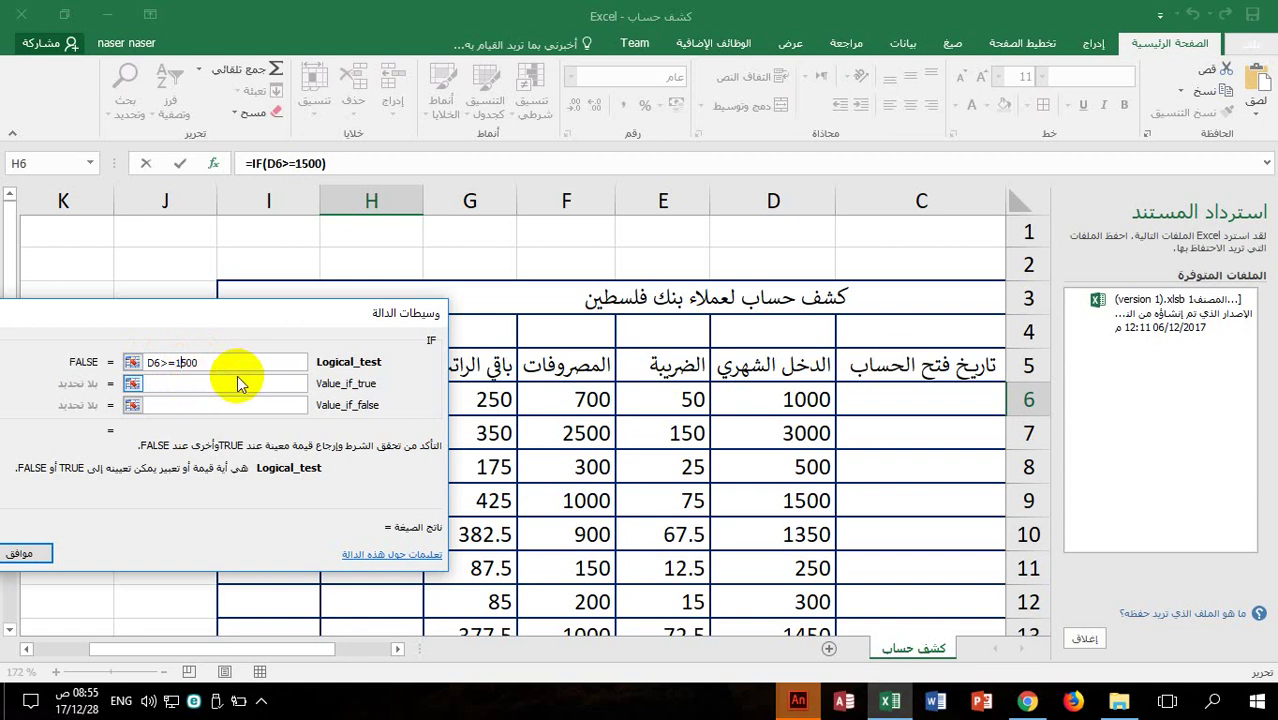
Set the IF function's Value_if_true to "ممتازة"
click(230, 383)
scroll(660, 455, down, 3)
scroll(686, 460, down, 4)
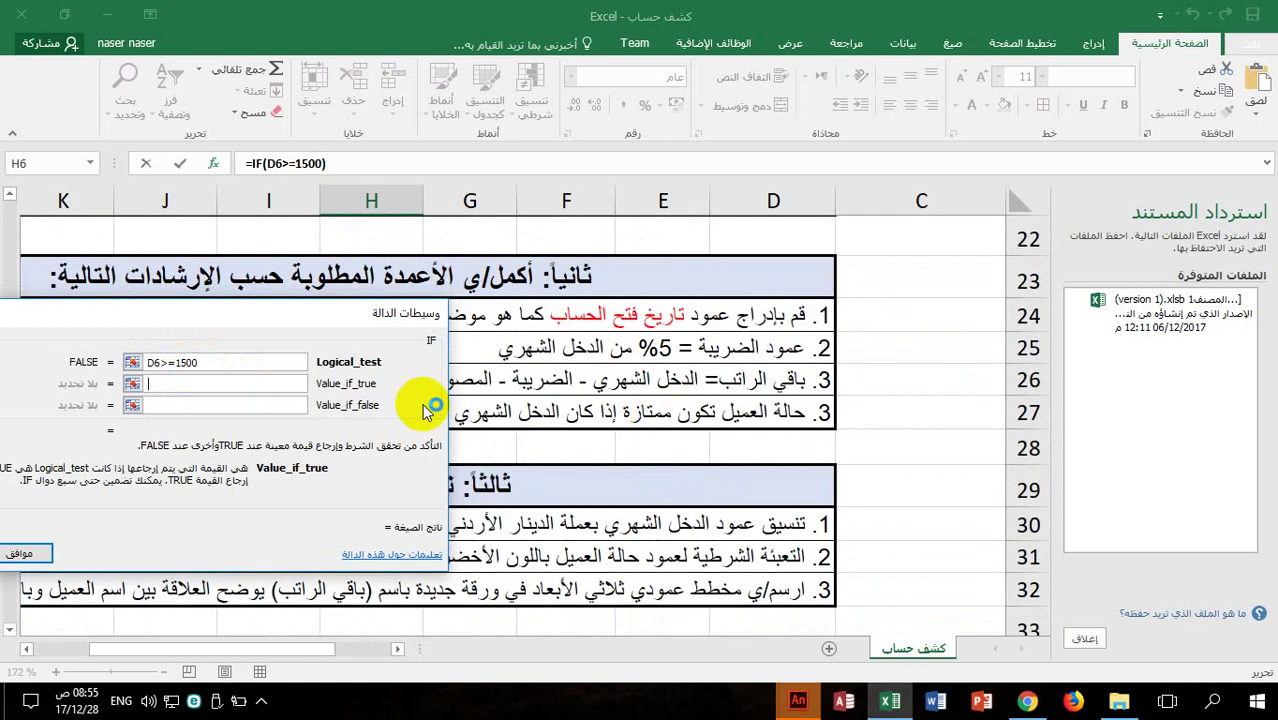
key(alt+shift)
text(م)
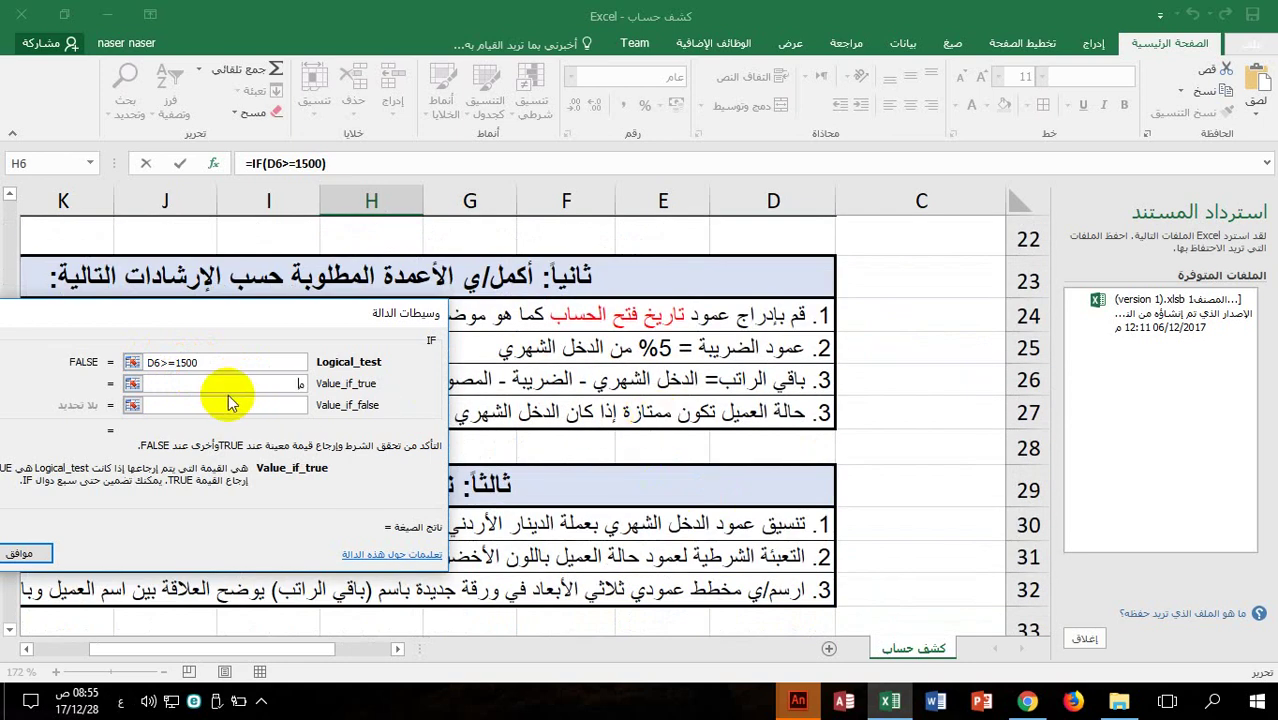
text(متازة)
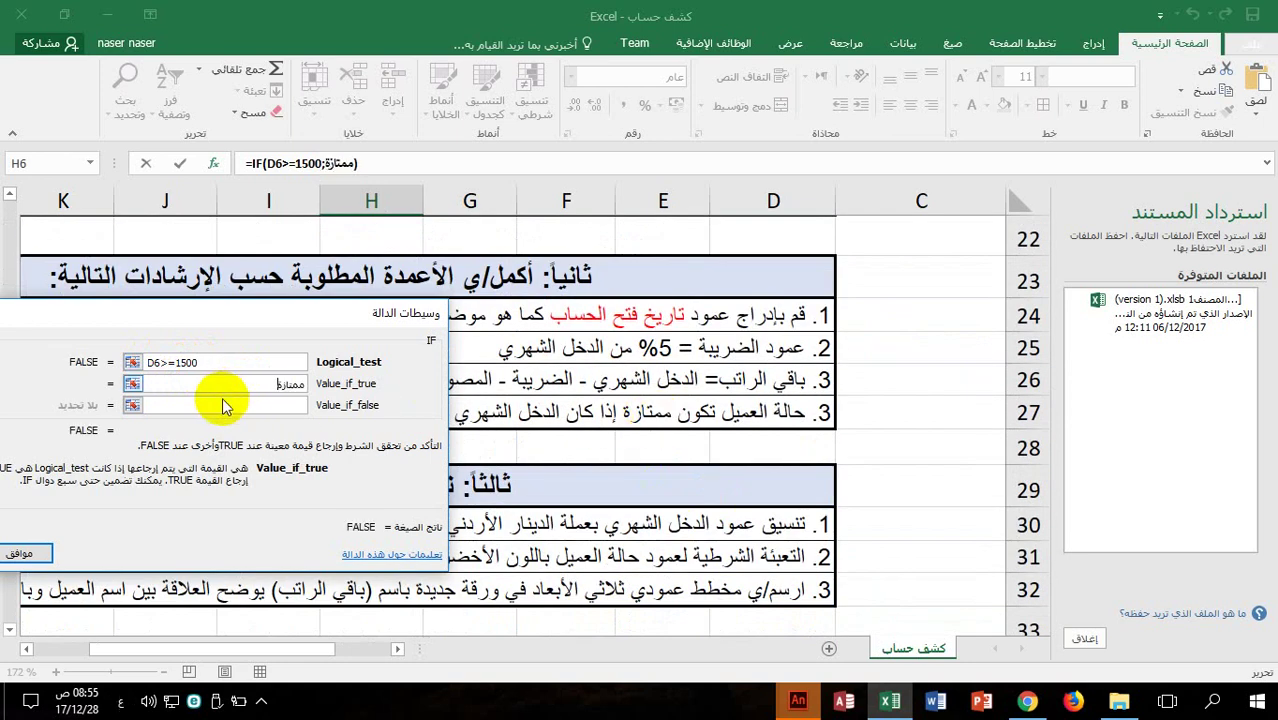
key(Tab)
Nest a second IF function in Value_if_false to cover the remaining conditions of the row 27 rule
scroll(568, 572, up, 2)
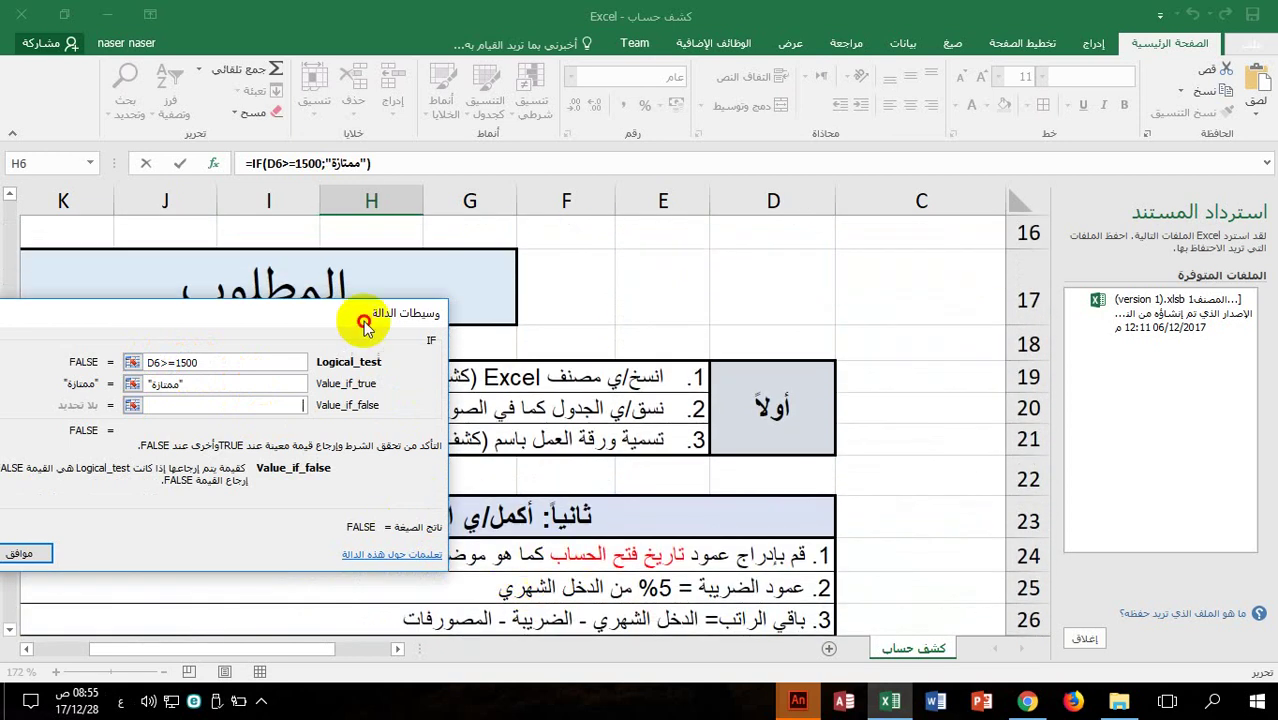
drag(365, 327, 786, 159)
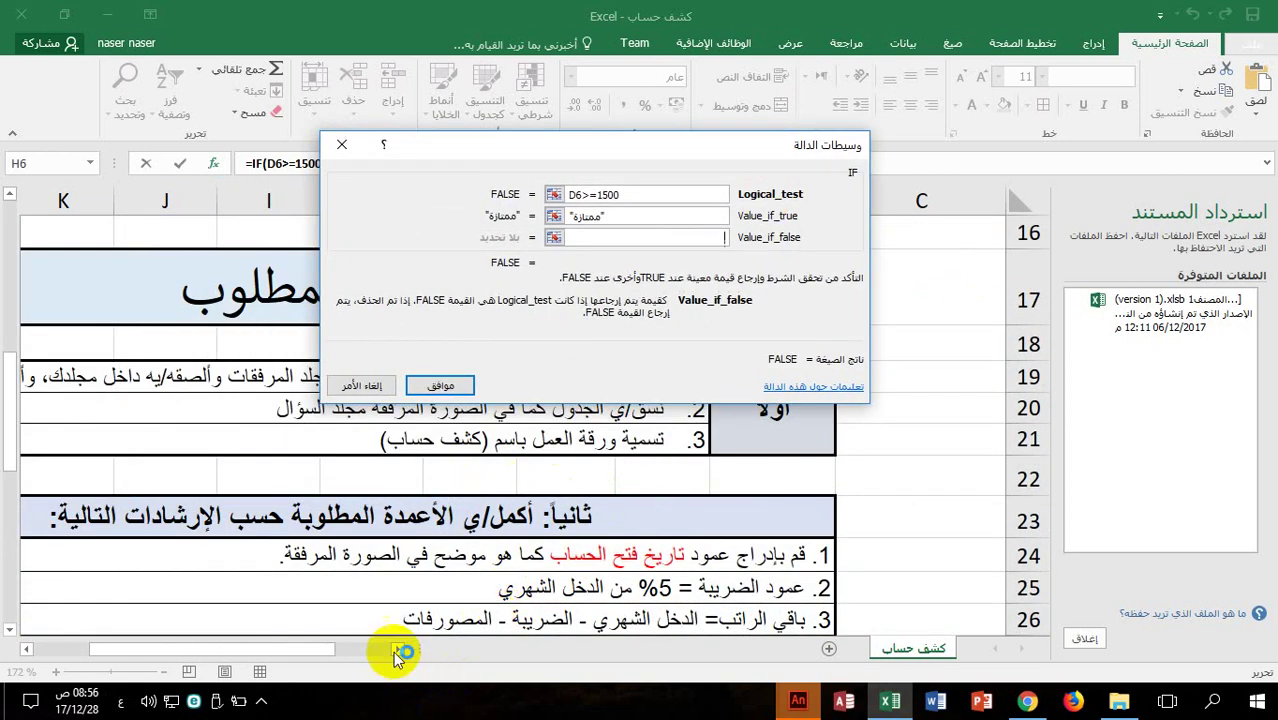
drag(198, 641, 194, 700)
scroll(277, 542, down, 1)
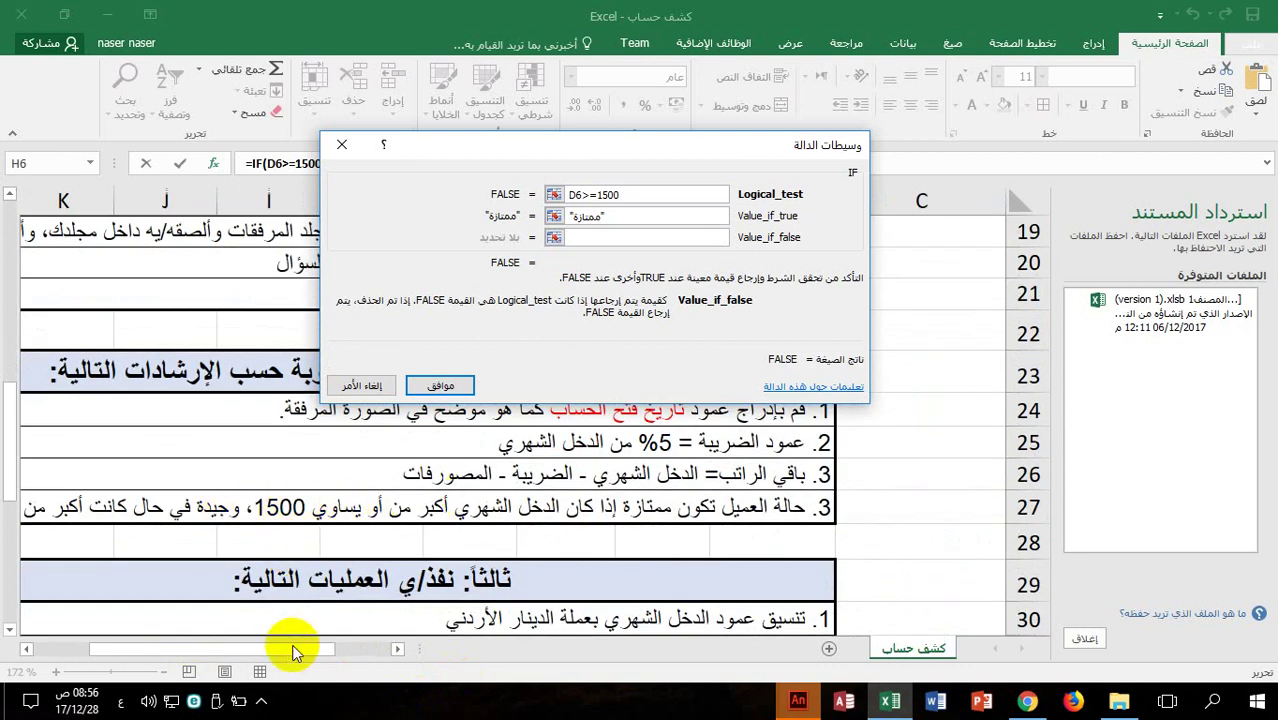
drag(256, 648, 191, 648)
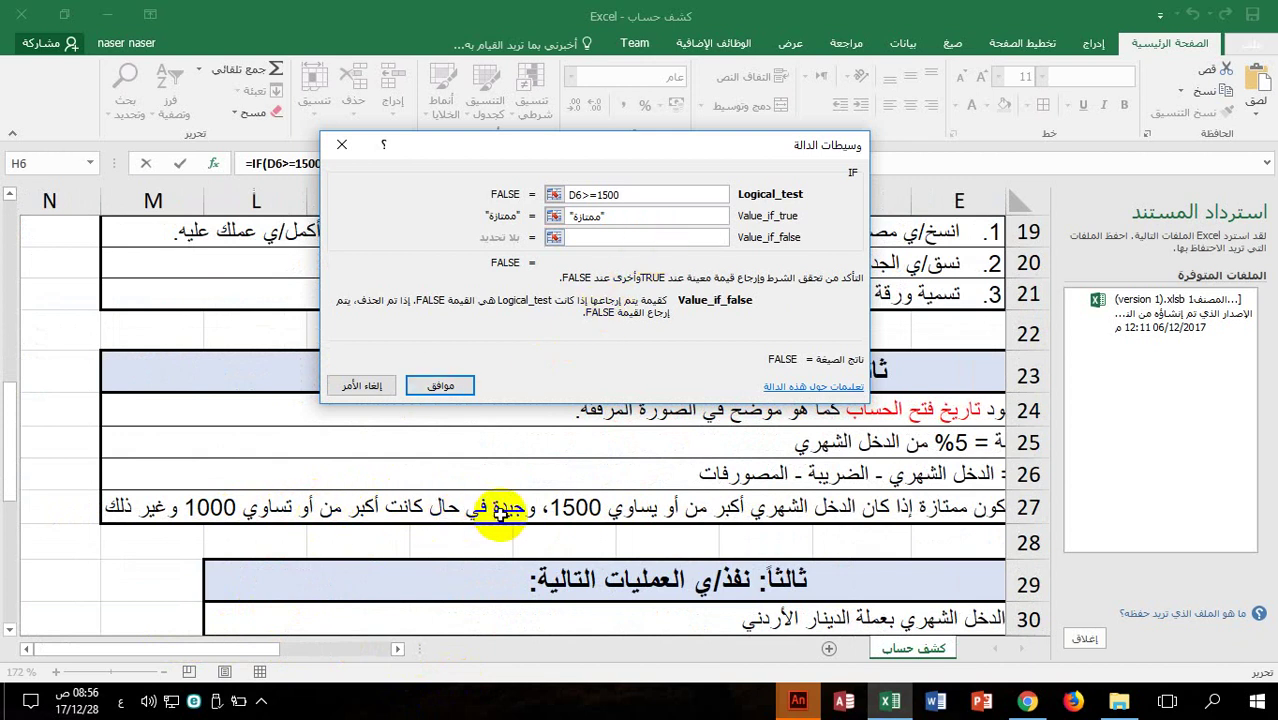
click(222, 508)
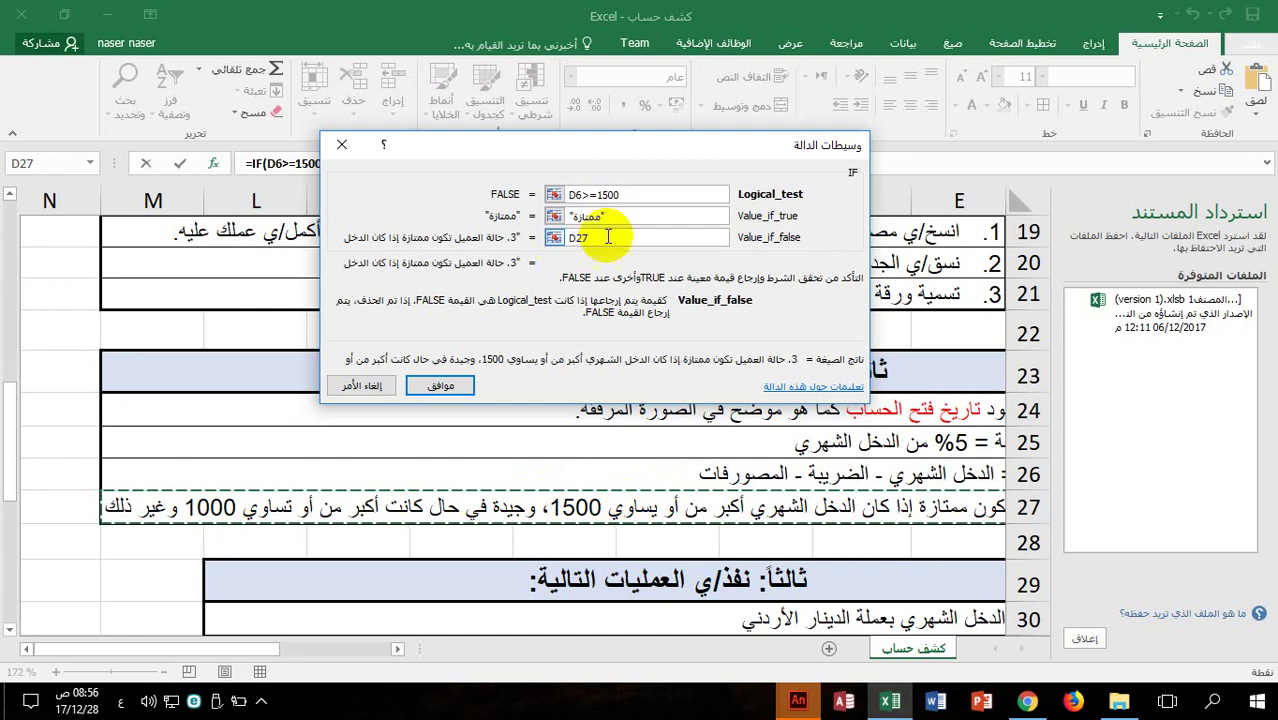
key(BackSpace)
key(BackSpace)
key(BackSpace)
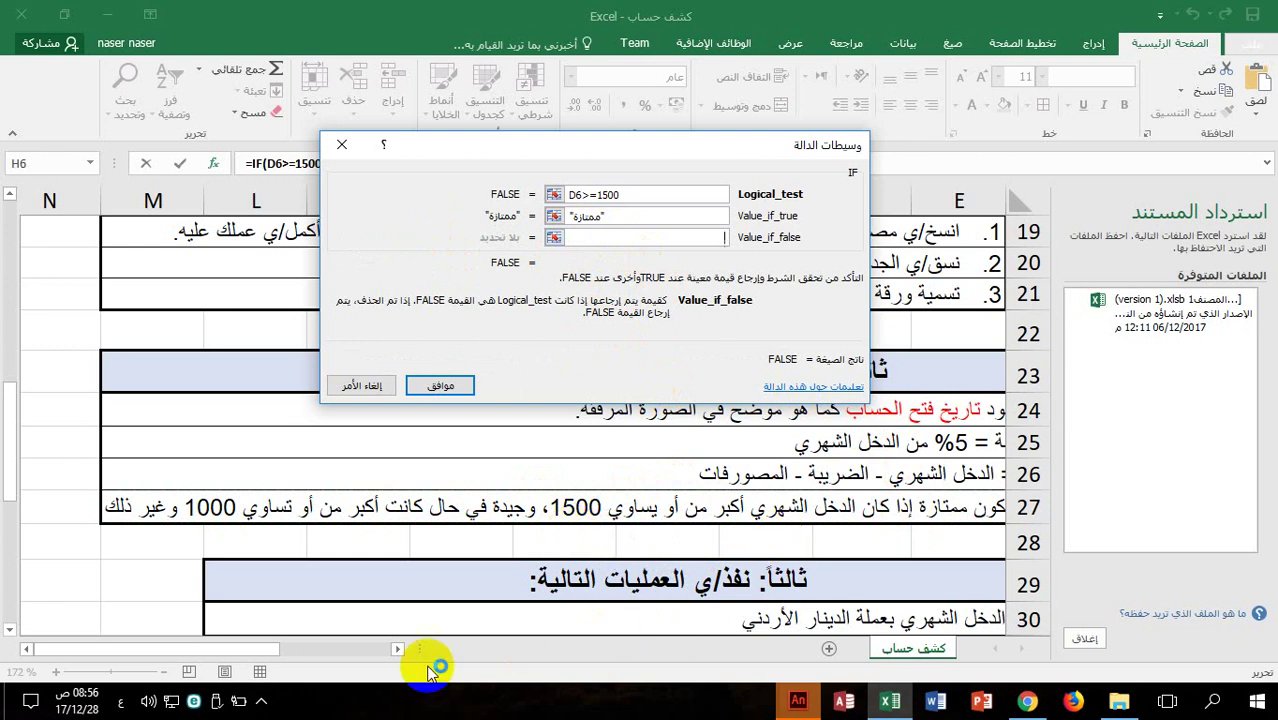
mouse_move(290, 660)
mouse_down()
mouse_move(328, 662)
mouse_move(290, 660)
mouse_up()
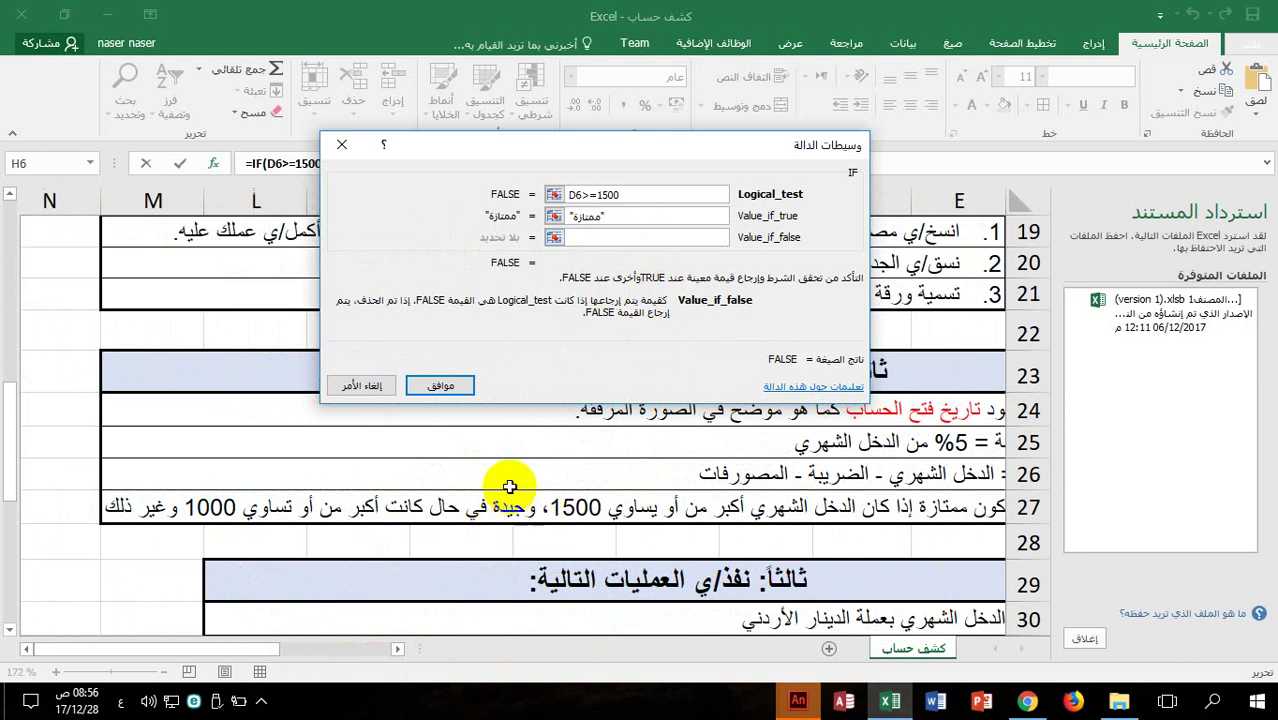
drag(545, 145, 585, 293)
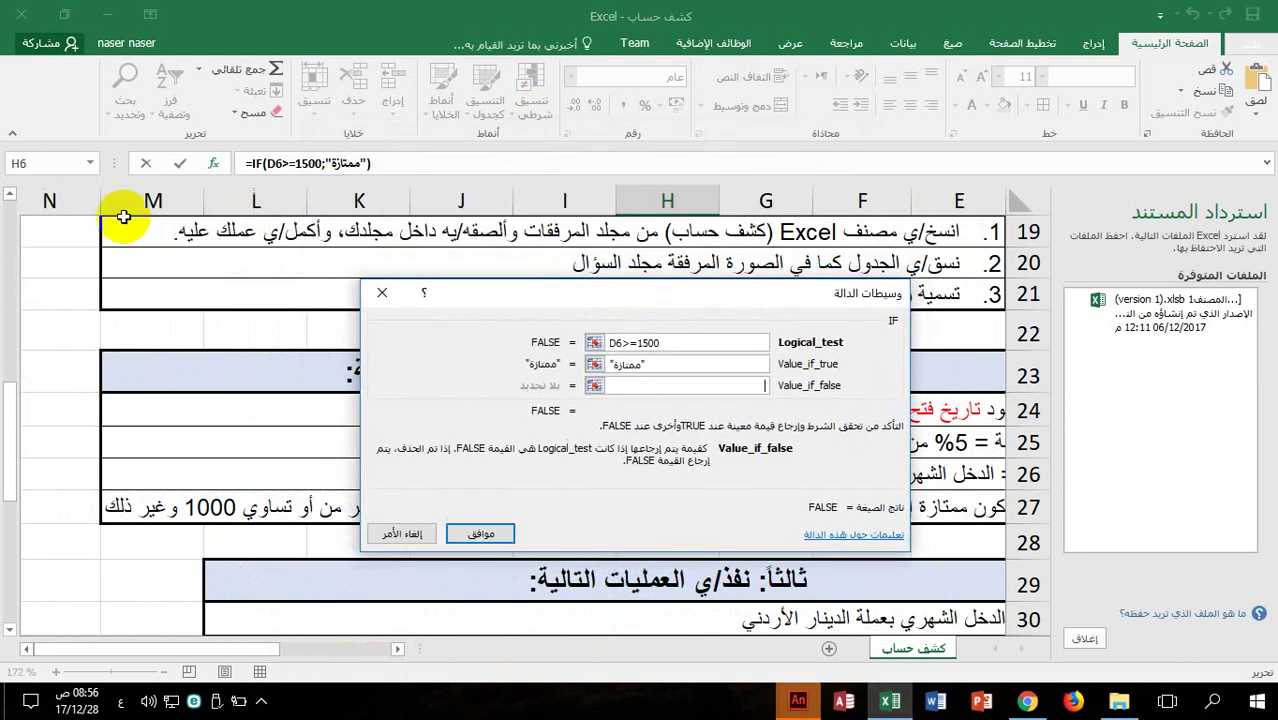
click(55, 163)
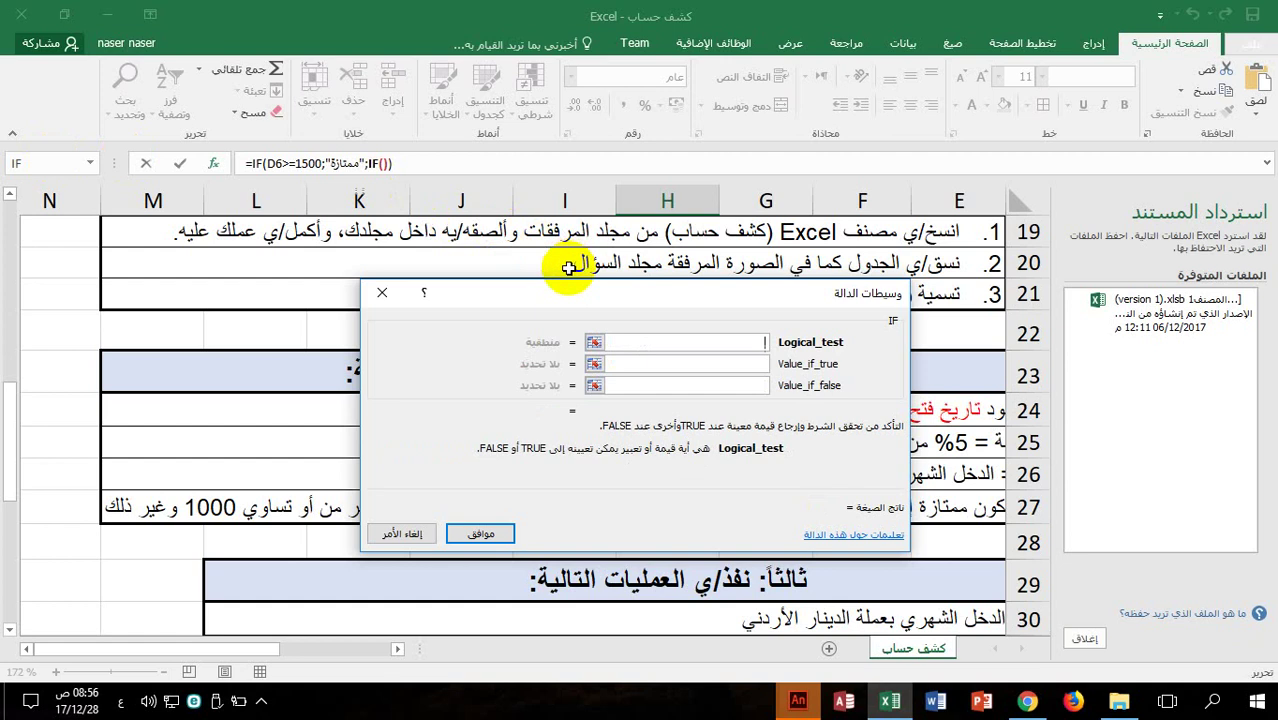
Set the nested IF's Logical_test to D6>=1000, following the row 27 rule
drag(537, 292, 102, 516)
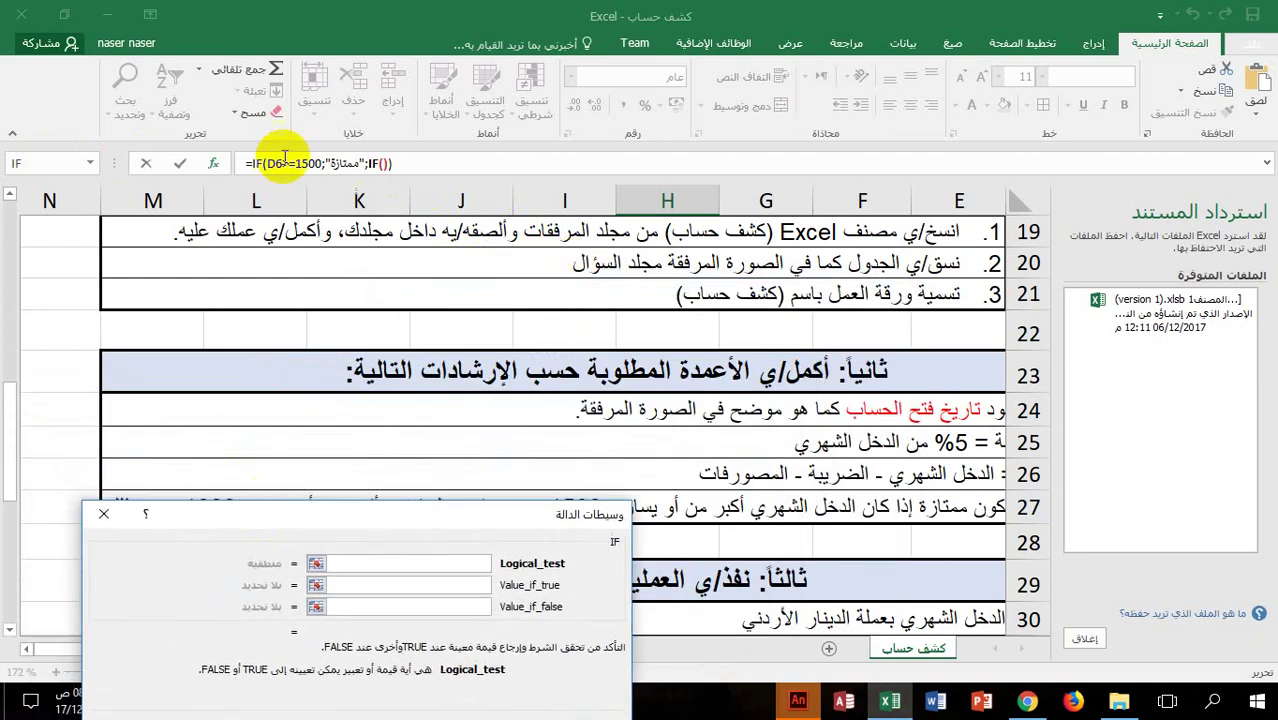
scroll(722, 364, up, 3)
scroll(722, 364, up, 3)
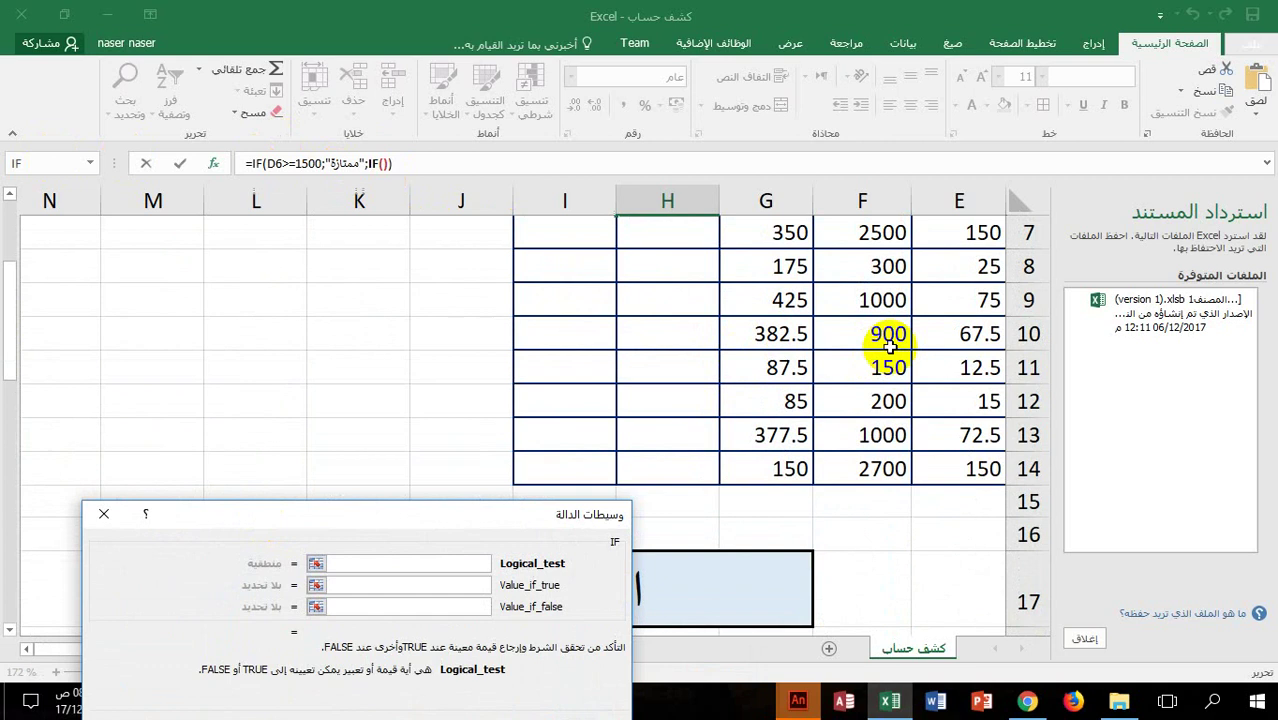
drag(552, 522, 442, 271)
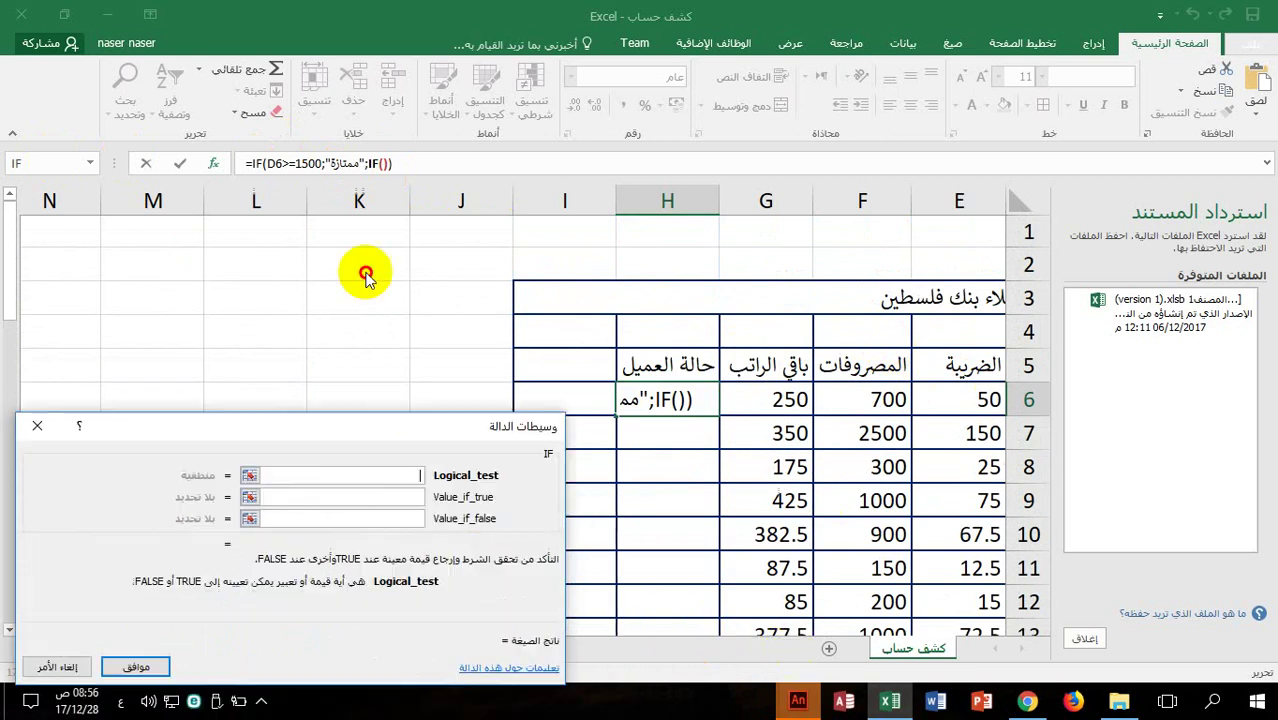
click(398, 650)
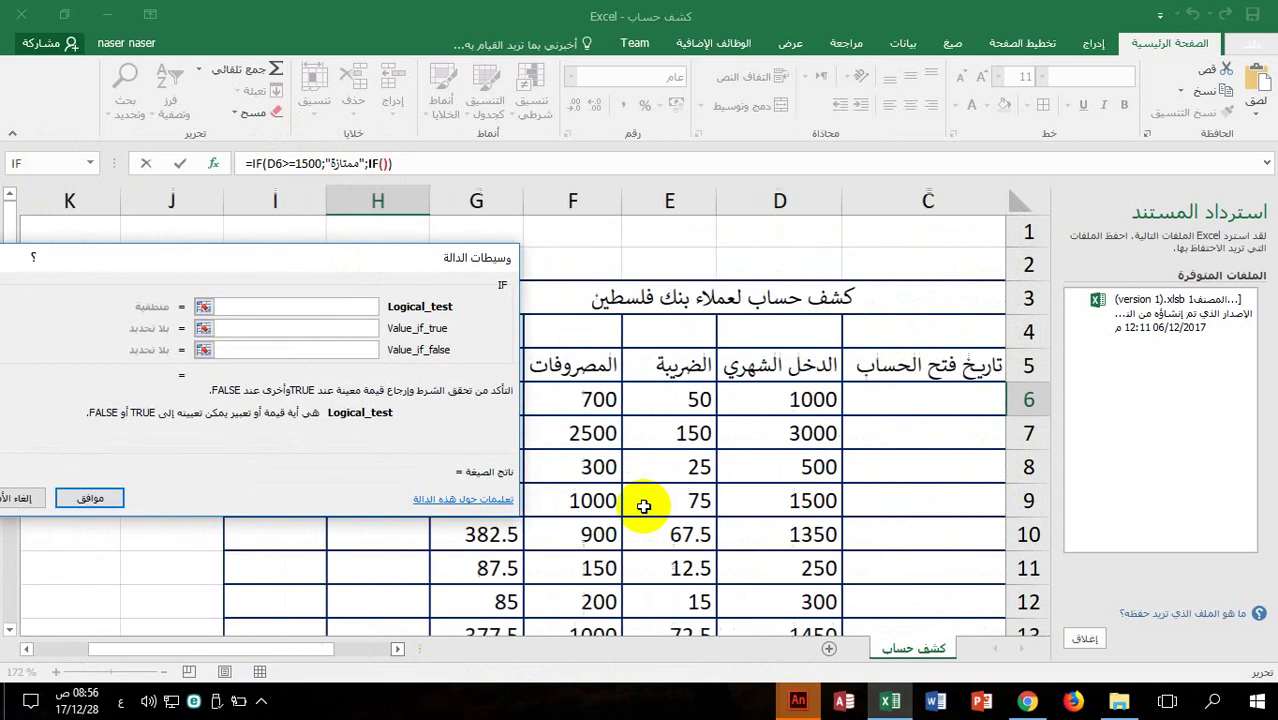
click(773, 399)
scroll(742, 456, down, 5)
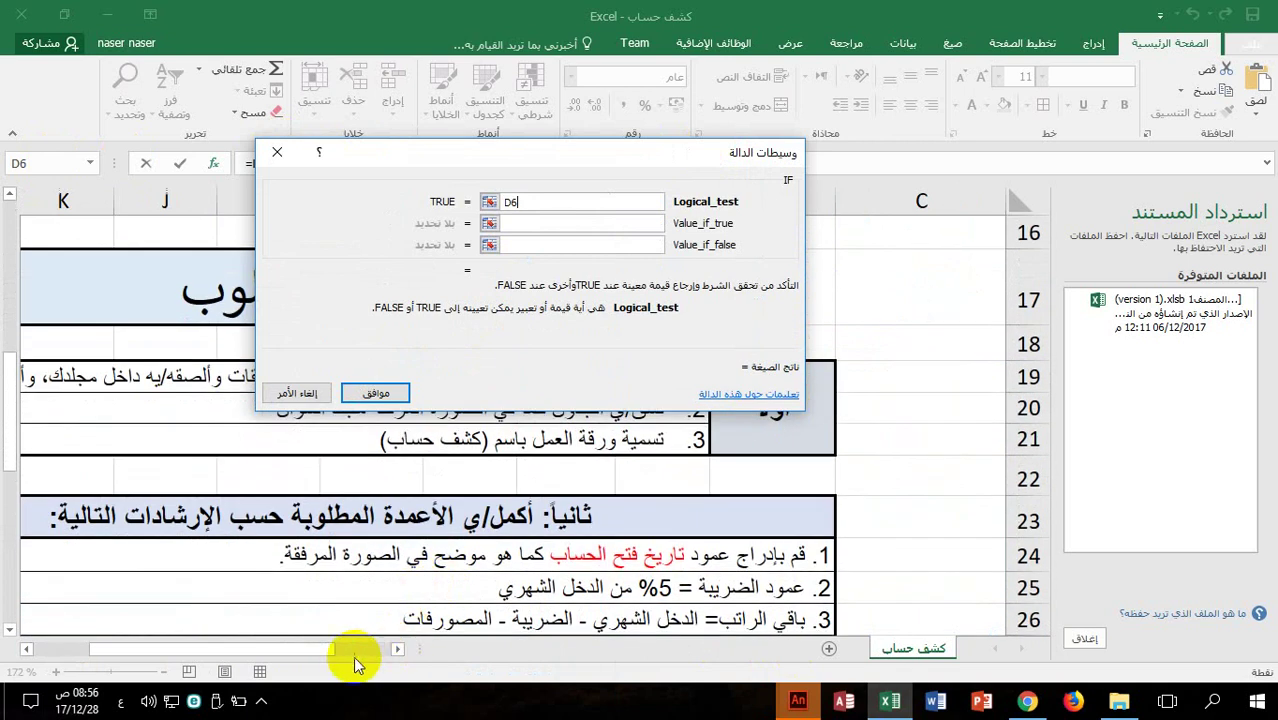
drag(305, 650, 228, 646)
scroll(330, 576, up, 3)
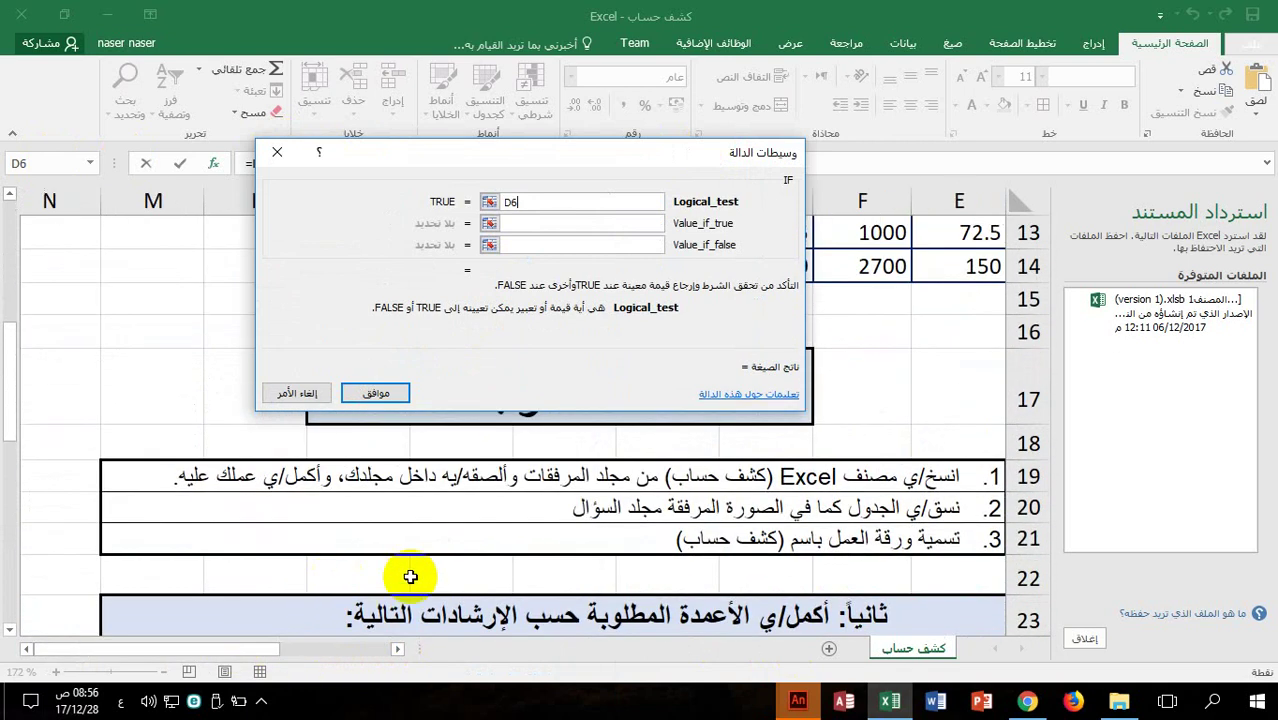
scroll(412, 580, down, 4)
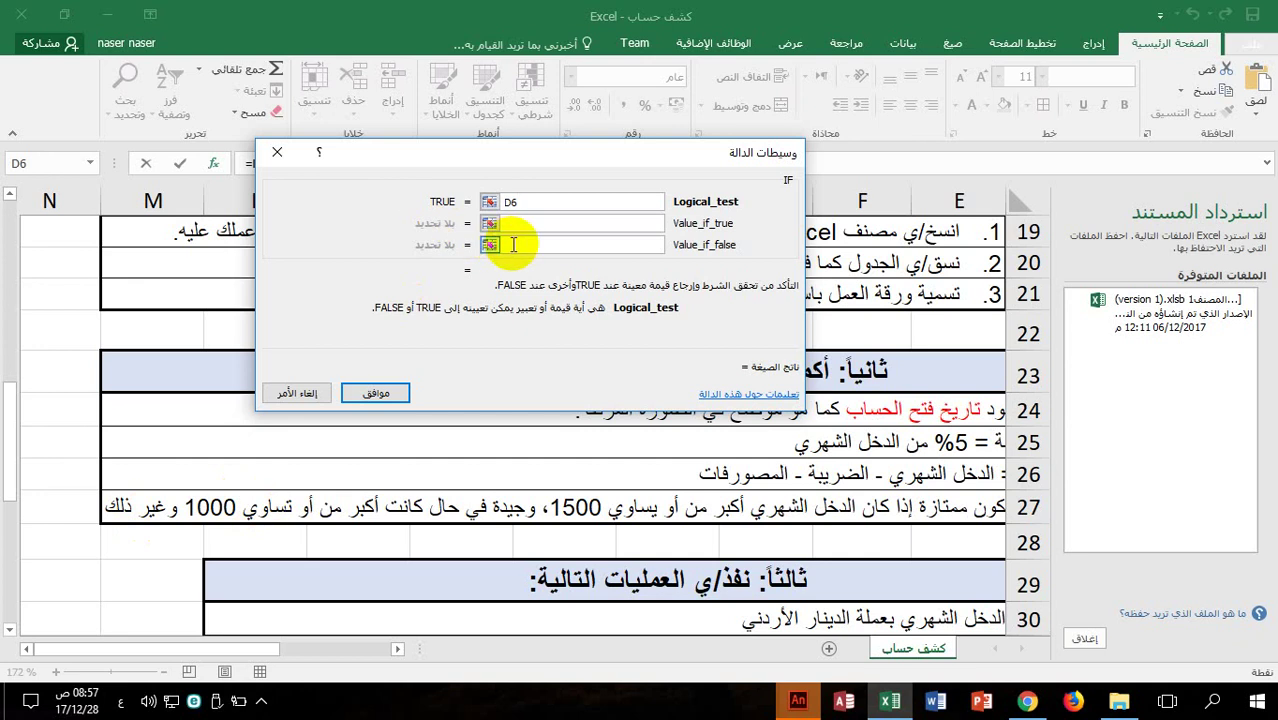
key(F8)
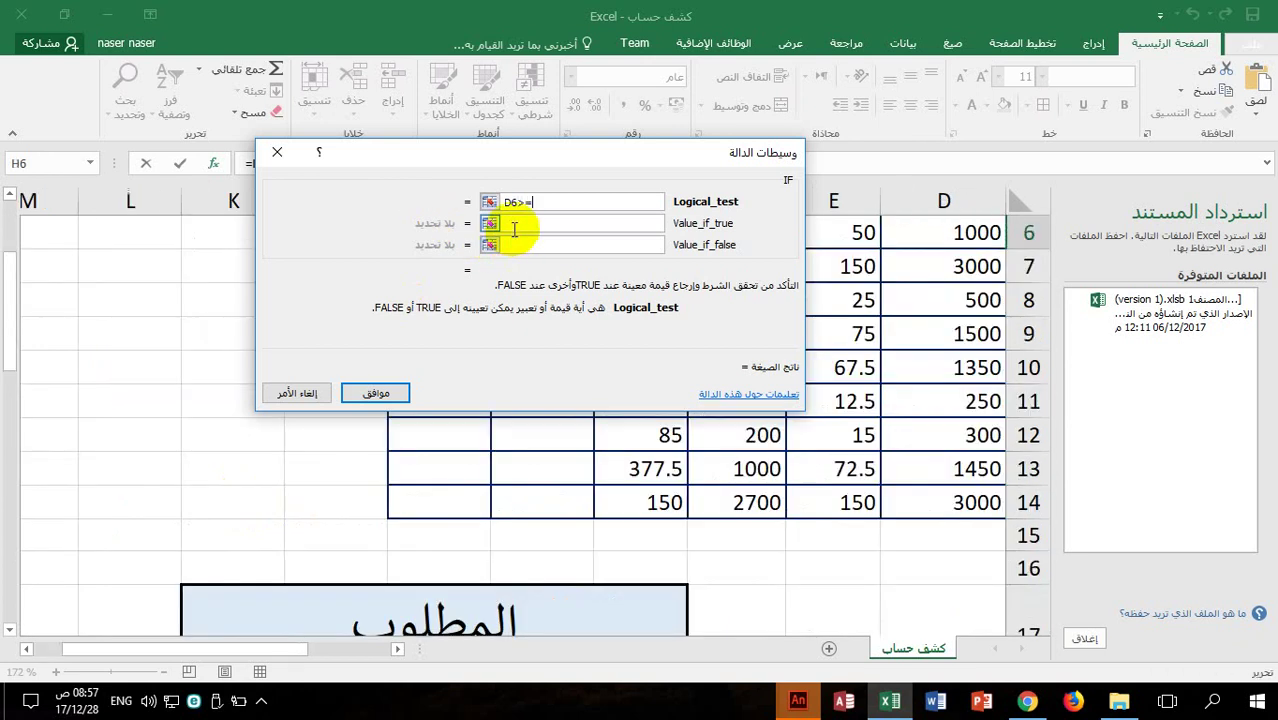
text(1000)
Complete the nested IF with "جيدة" when true and "سيئة" when false, and copy the H6 formula down to H14
click(577, 222)
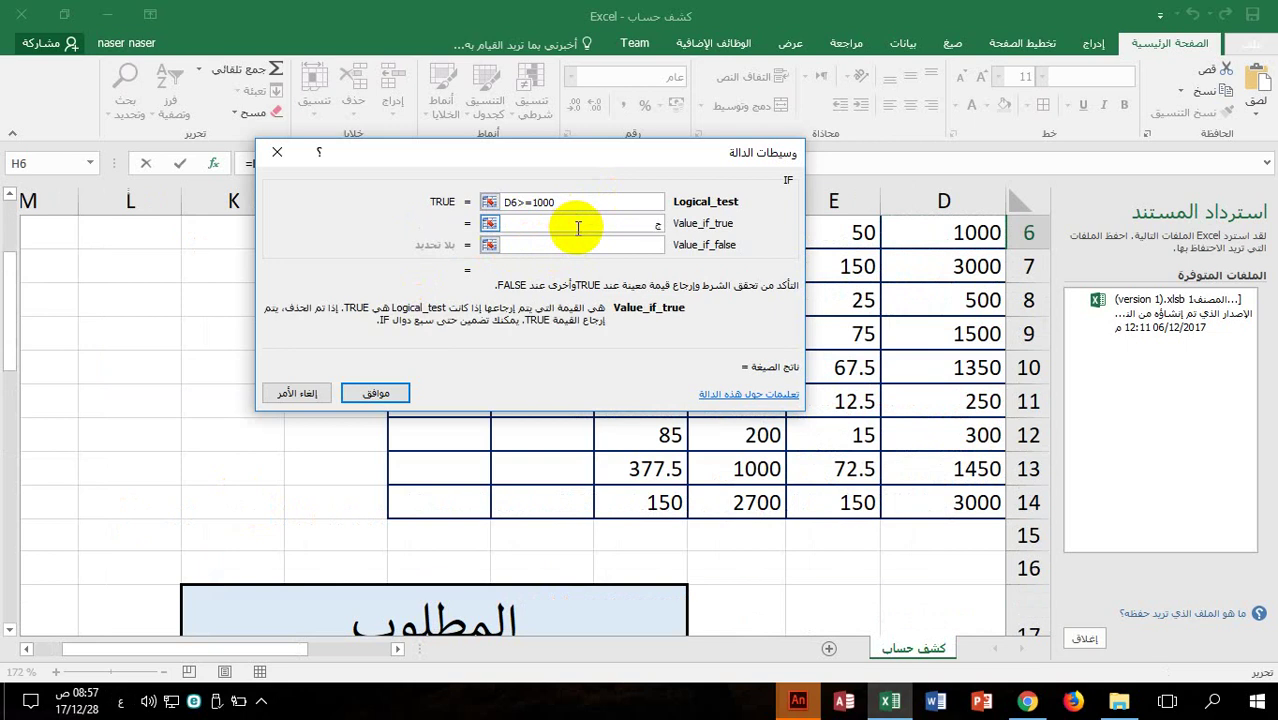
text(جيدة)
click(585, 245)
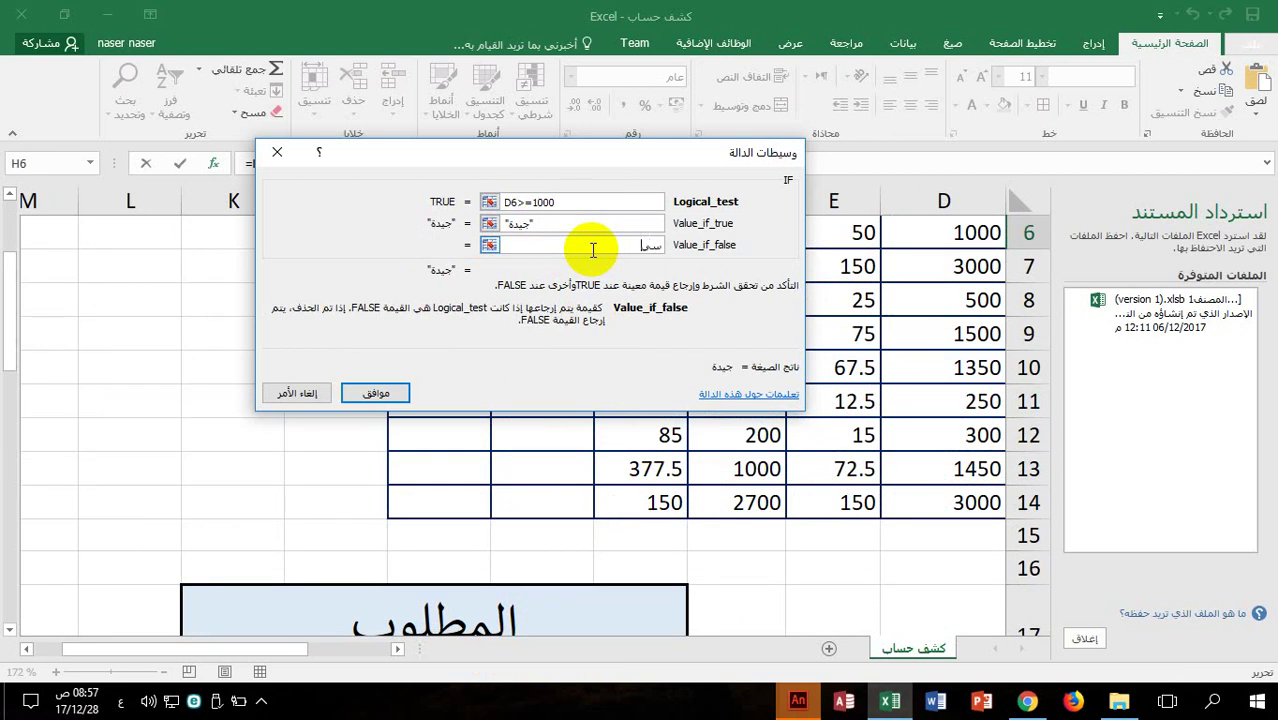
text(ة)
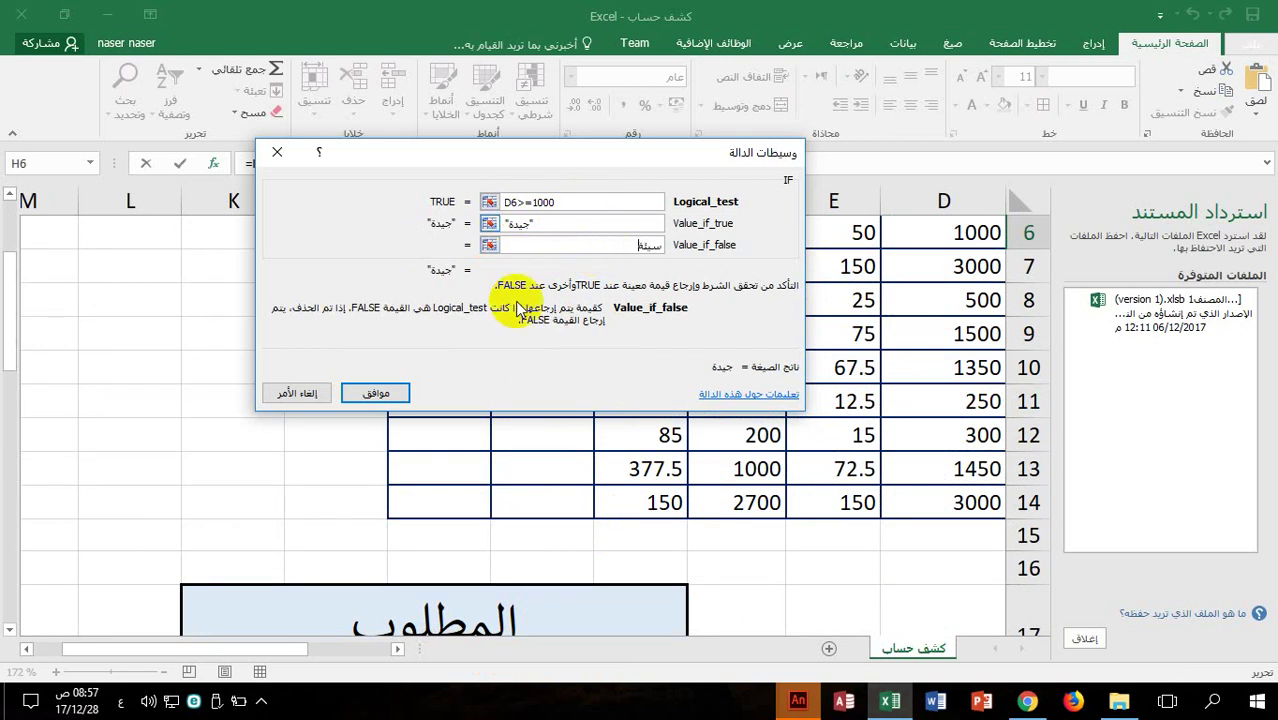
click(374, 393)
drag(497, 252, 496, 516)
key(ctrl+d)
Replace the nested IF's Value_if_false in H6 with "متوسطة" as row 27 requires, and refill the formula down to H14
scroll(760, 435, down, 3)
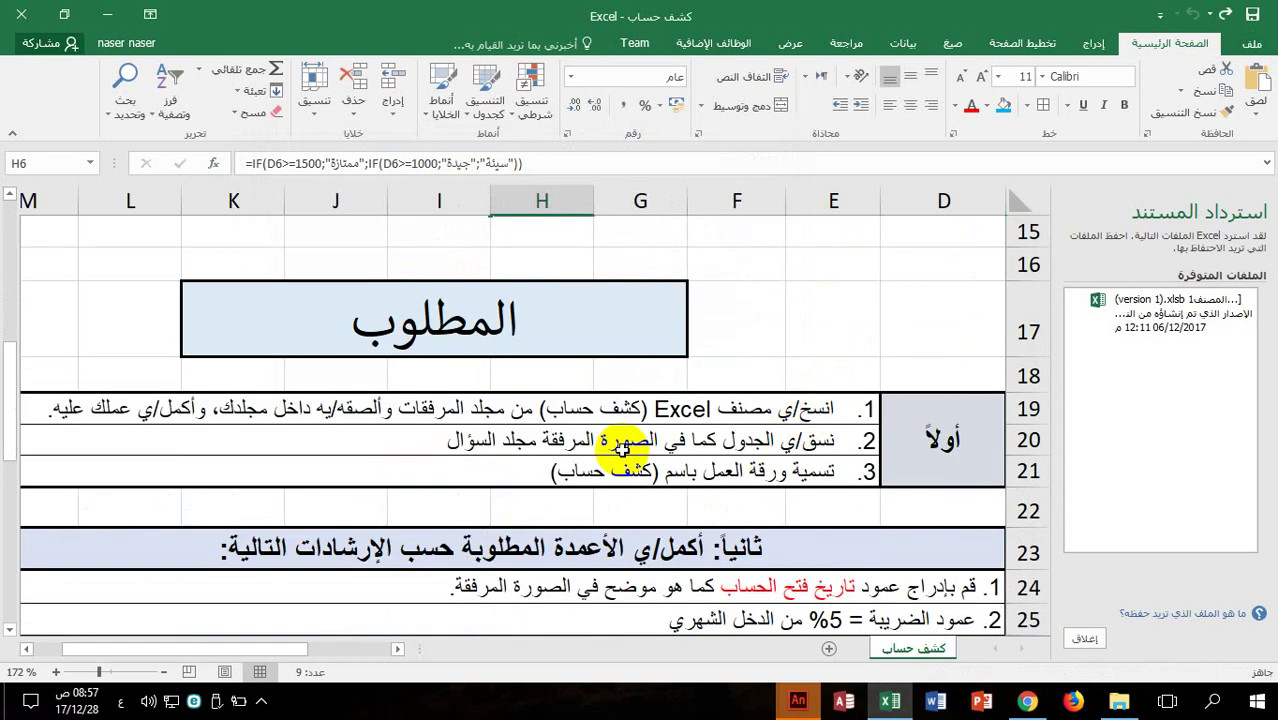
scroll(922, 600, down, 3)
scroll(922, 508, up, 3)
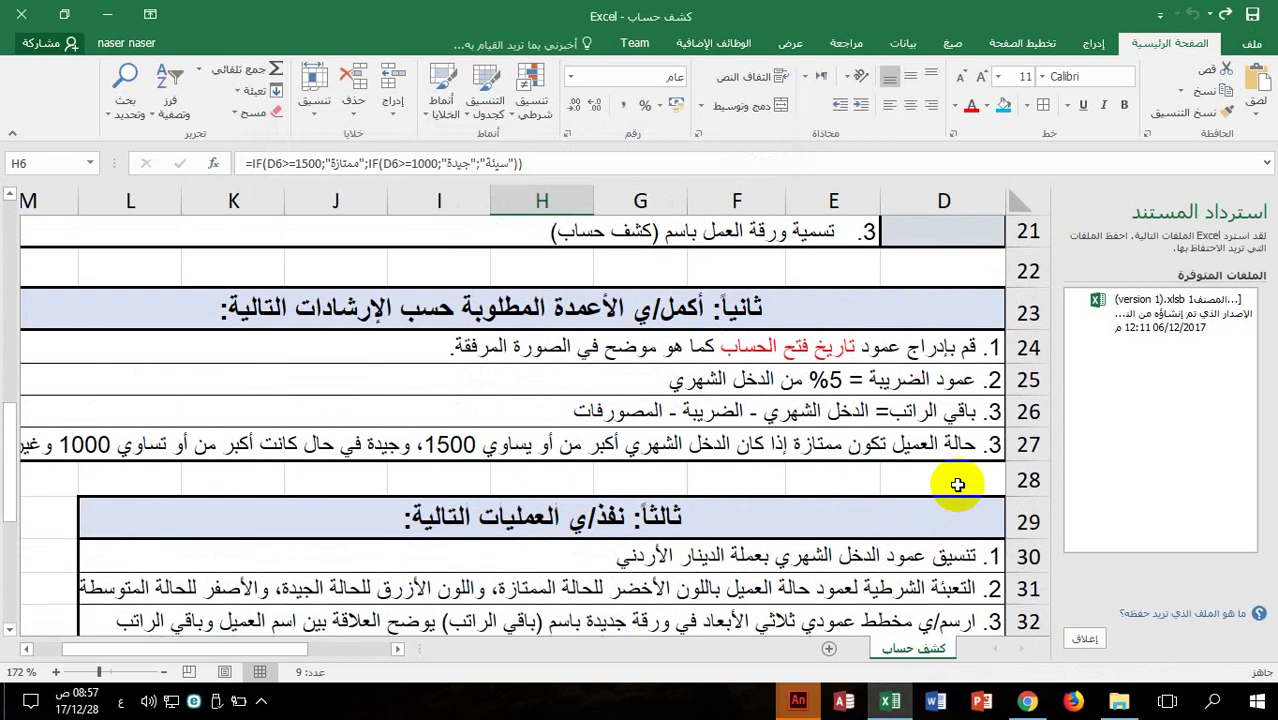
click(965, 444)
double_click(965, 444)
drag(855, 485, 922, 477)
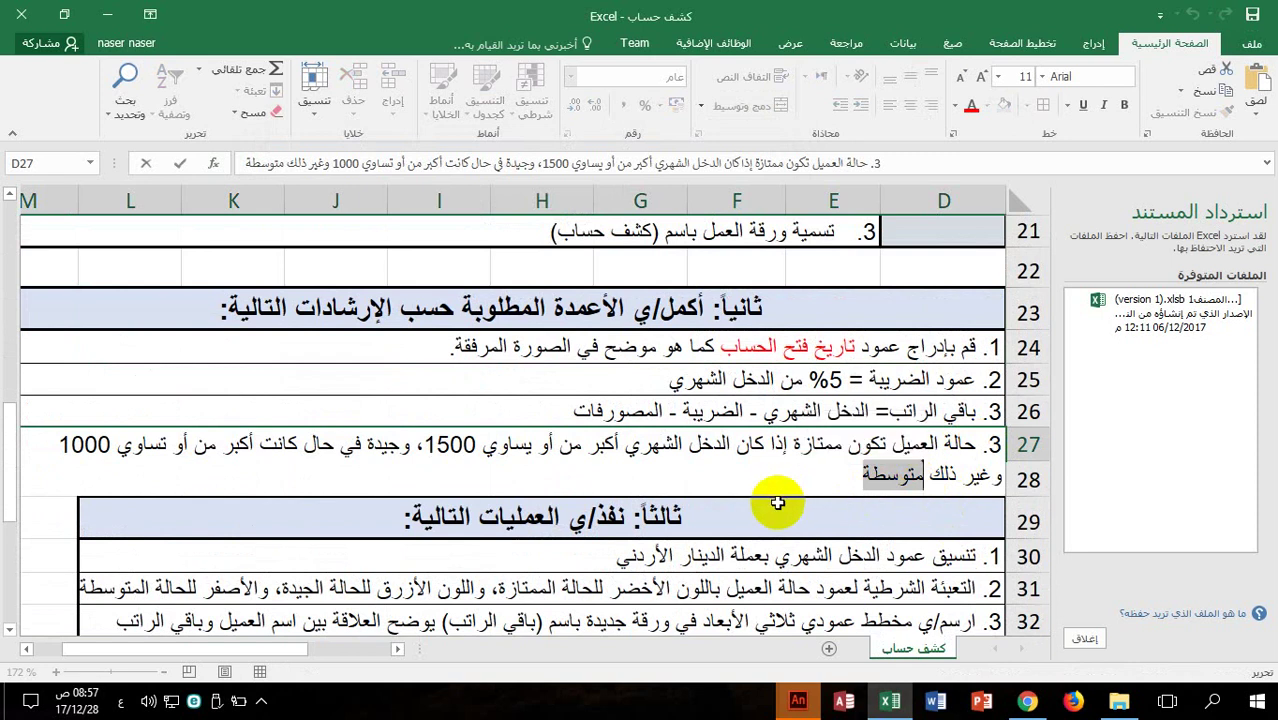
scroll(783, 557, up, 7)
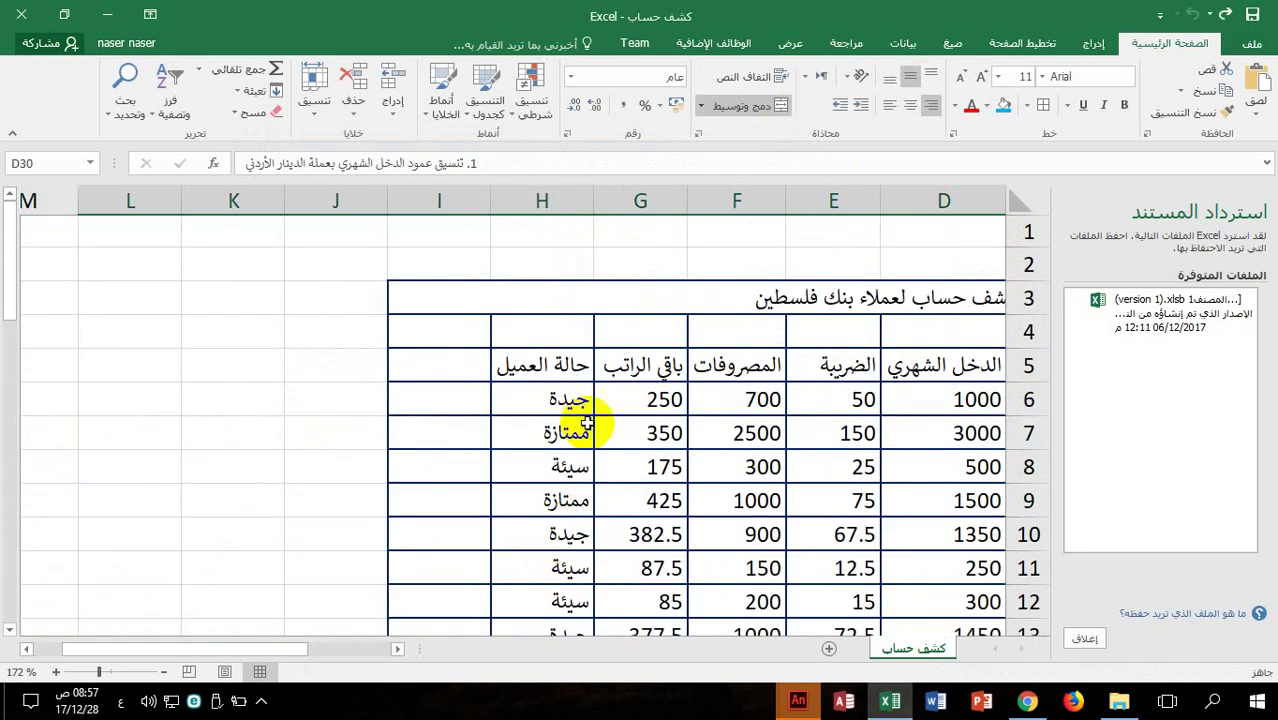
click(565, 397)
click(432, 163)
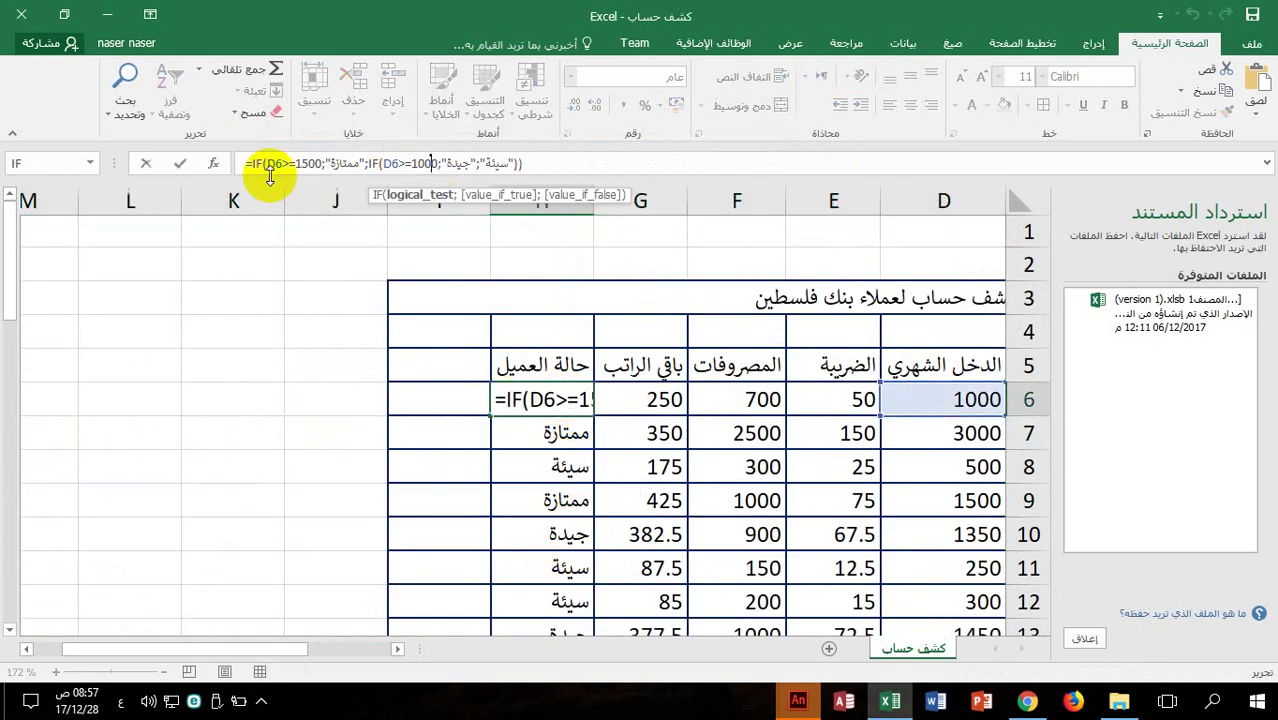
click(372, 163)
click(214, 165)
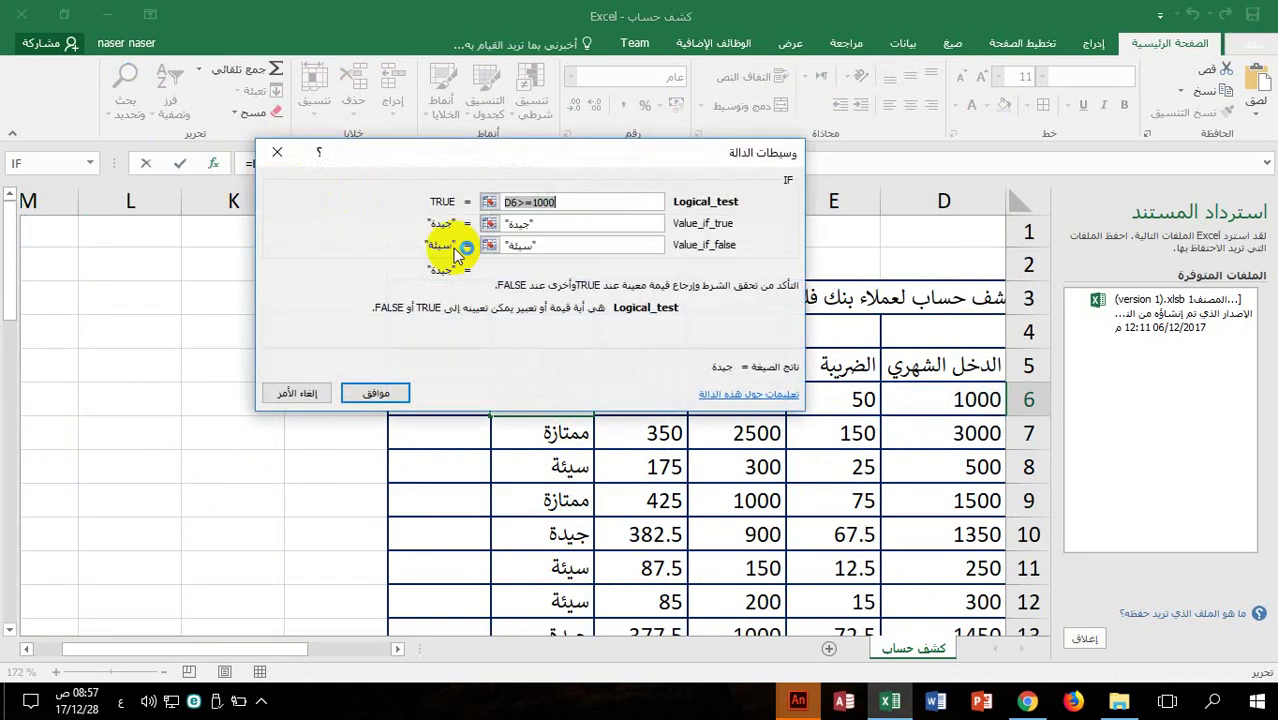
text(متوسطة)
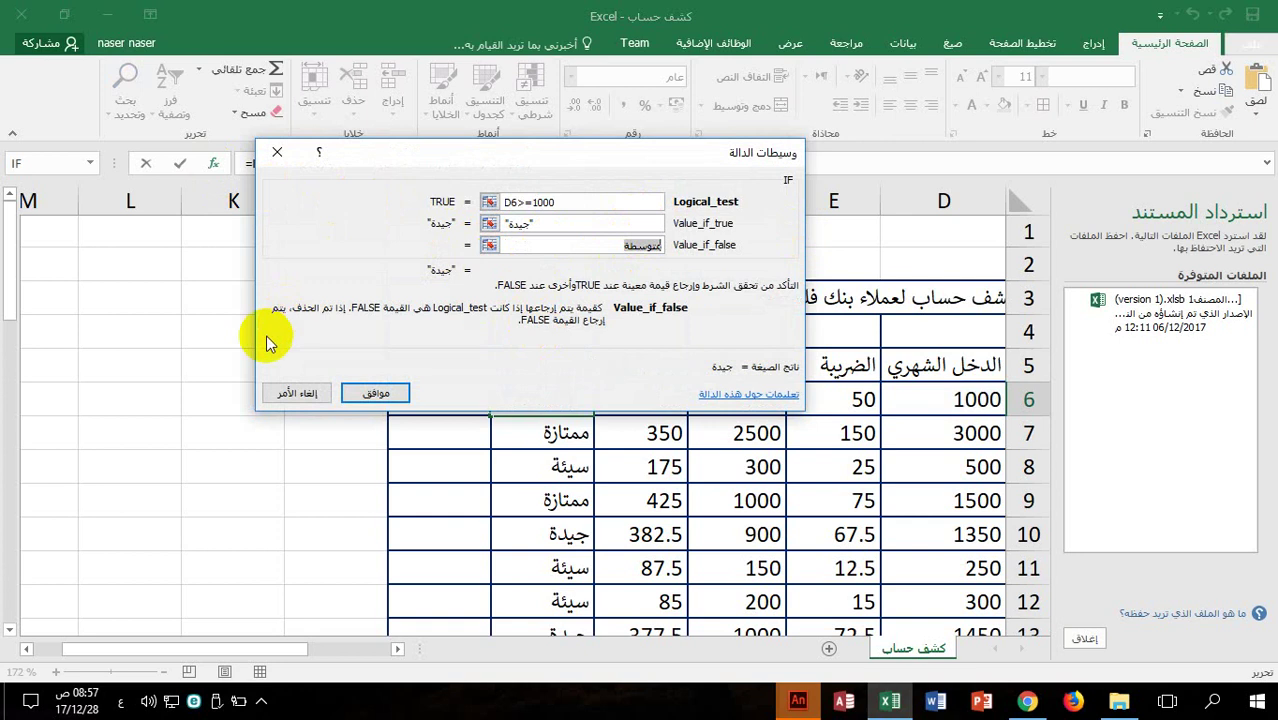
click(376, 392)
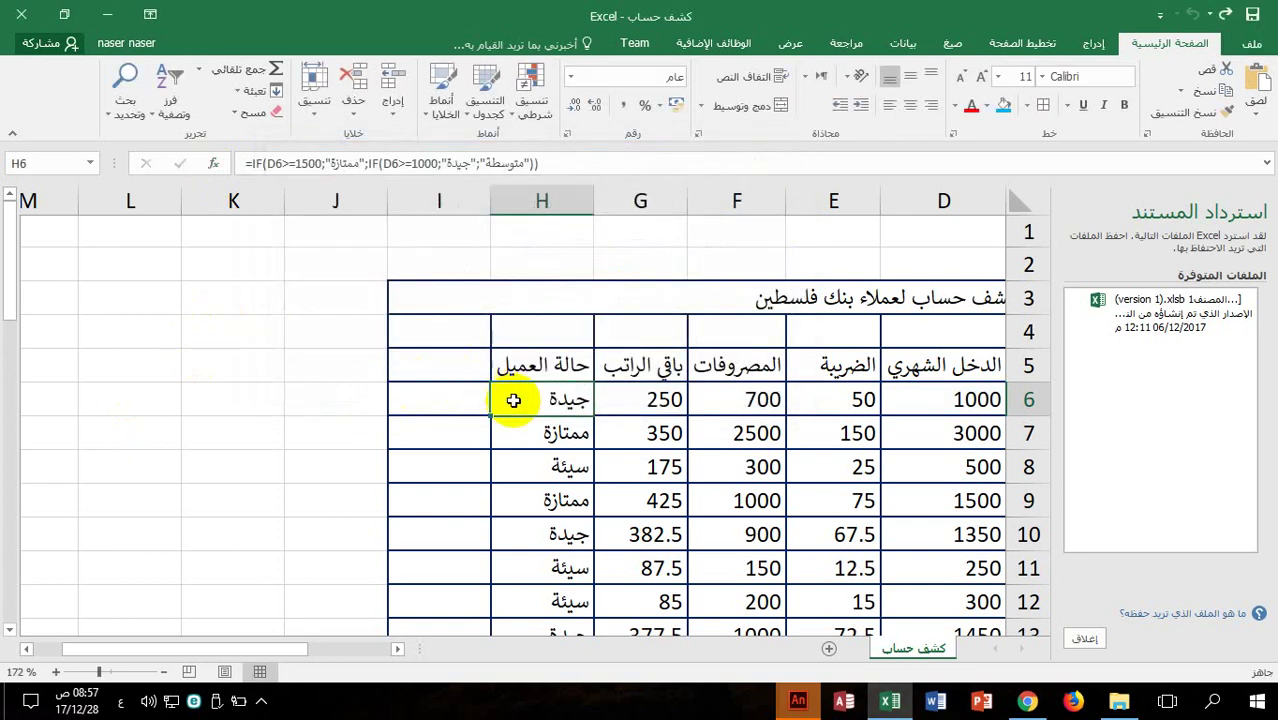
drag(489, 416, 496, 579)
Choose the currency (العملة) number category for the monthly income values D6:D14, as instructed in row 30
click(728, 462)
scroll(728, 455, down, 7)
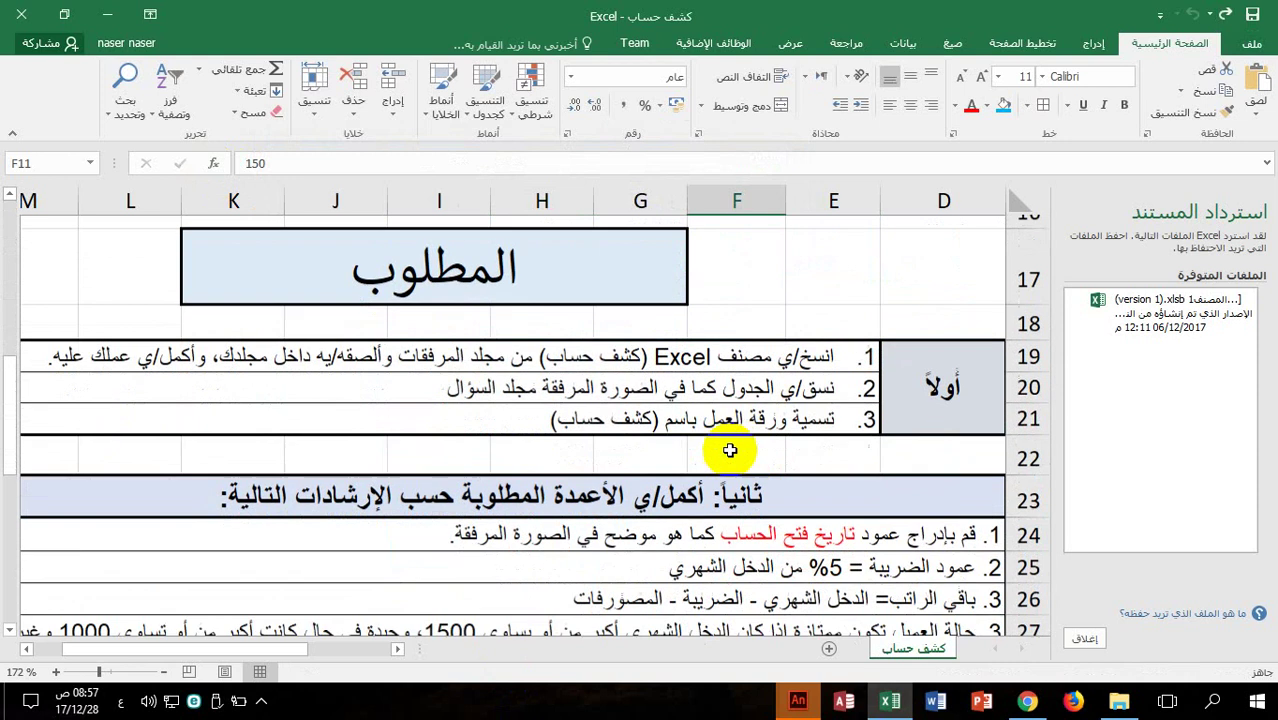
click(962, 408)
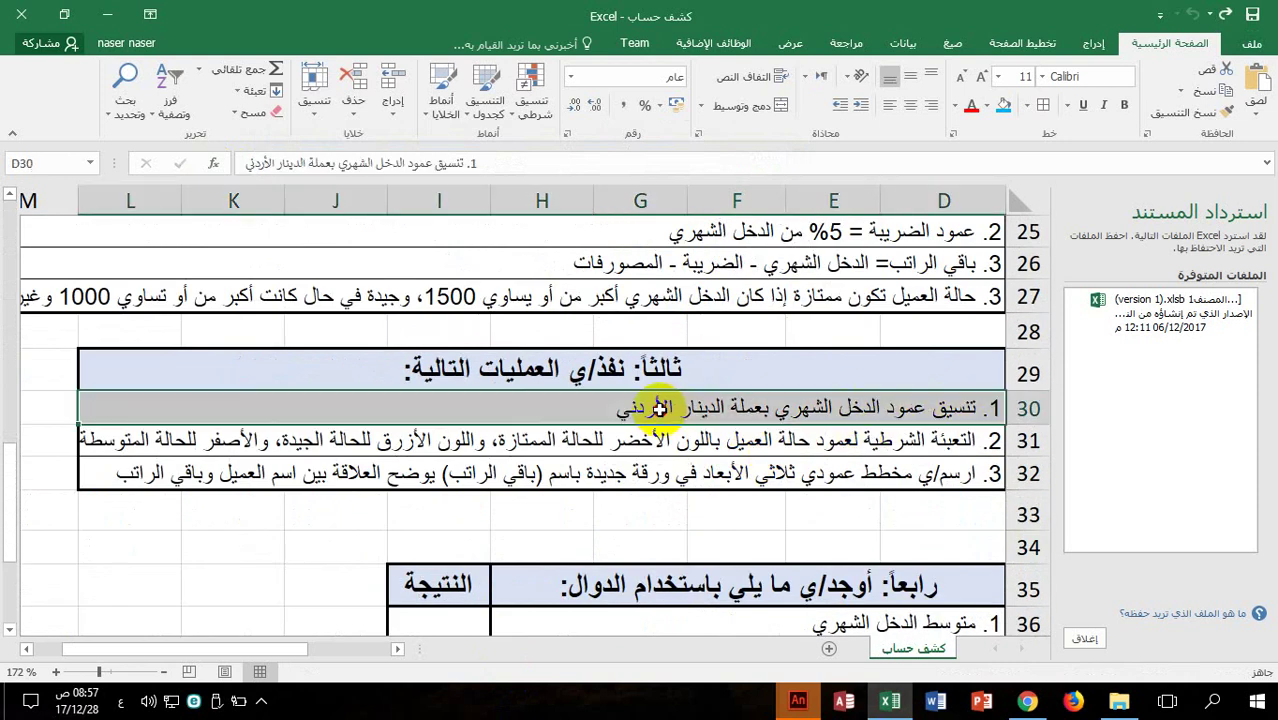
scroll(725, 425, up, 5)
scroll(735, 430, down, 4)
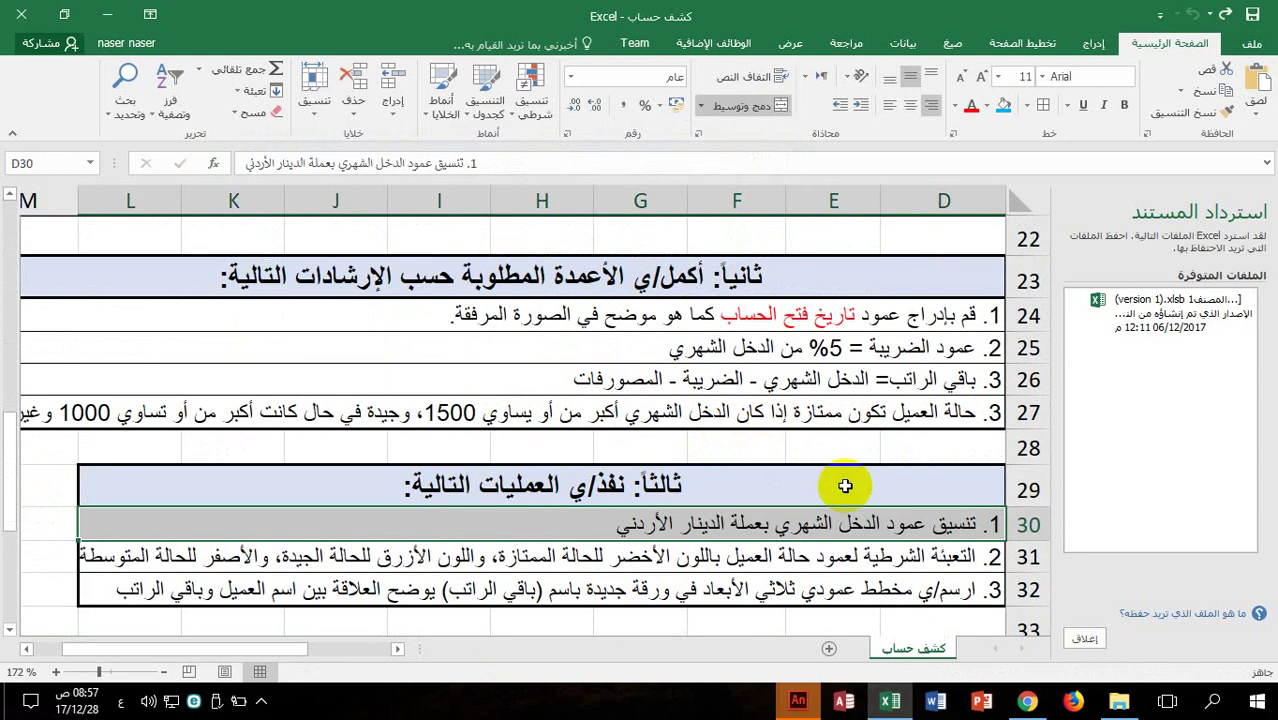
scroll(790, 490, up, 6)
drag(962, 300, 962, 571)
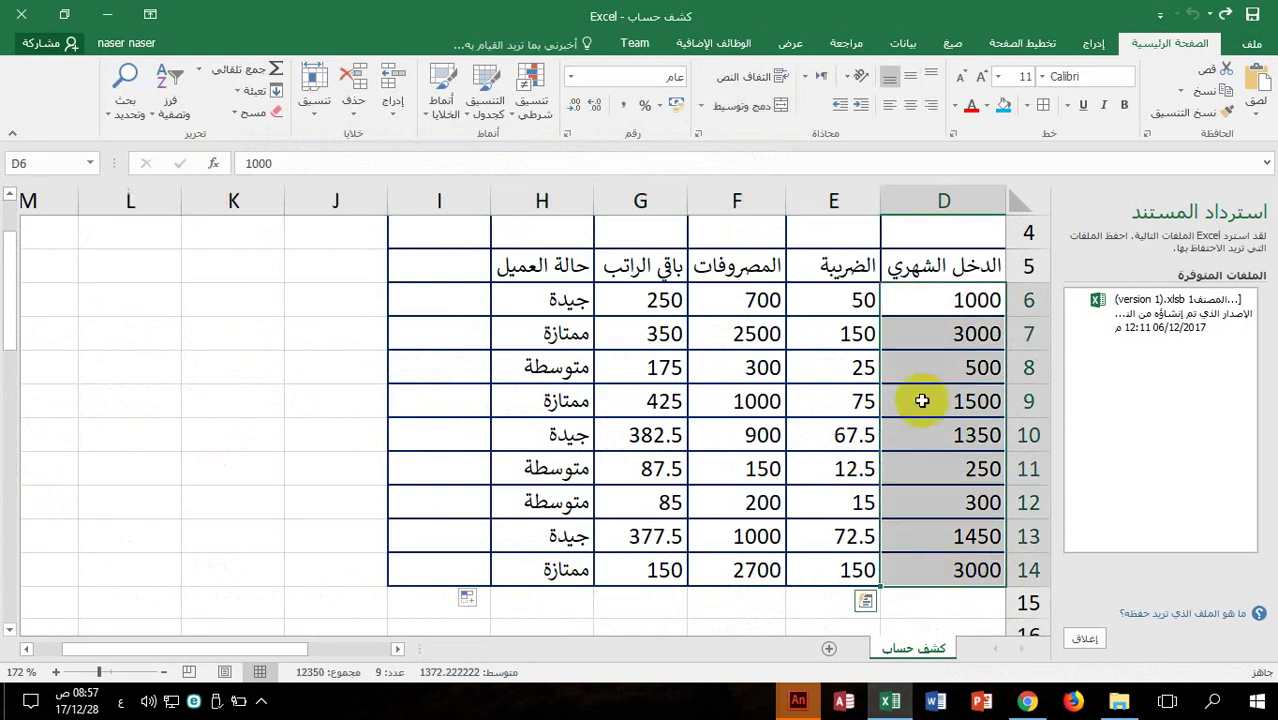
right_click(972, 288)
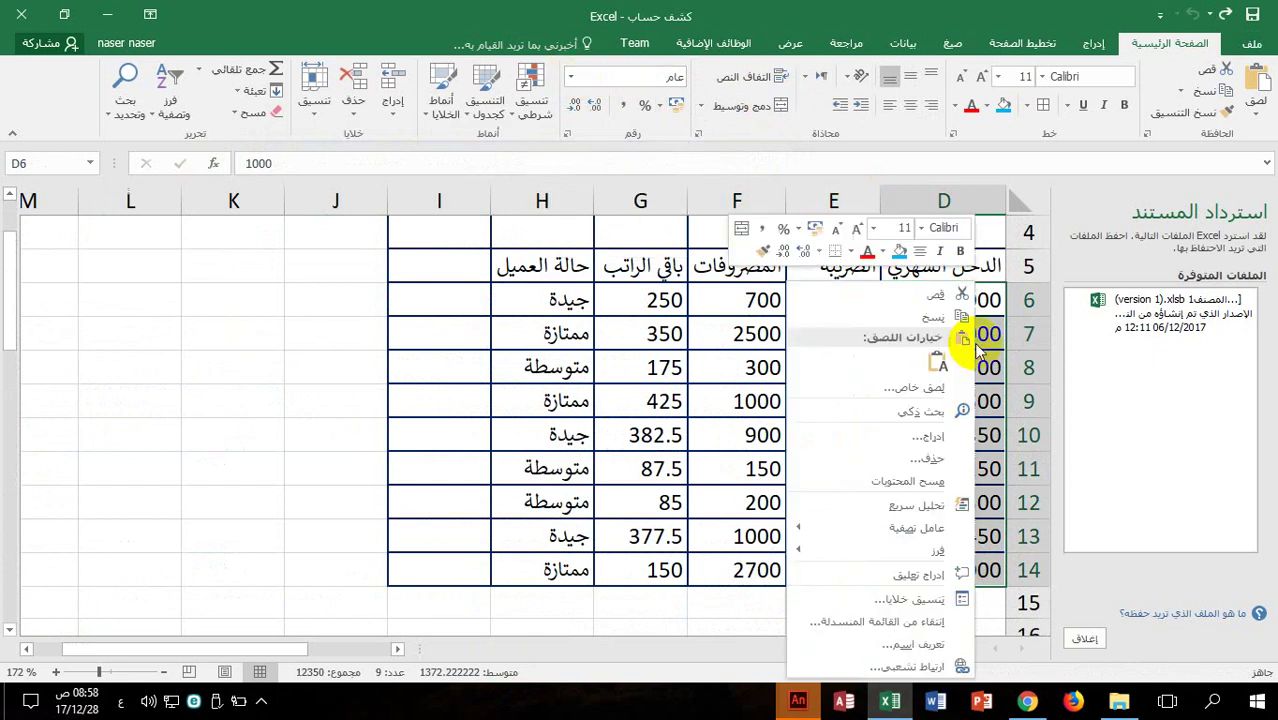
click(862, 601)
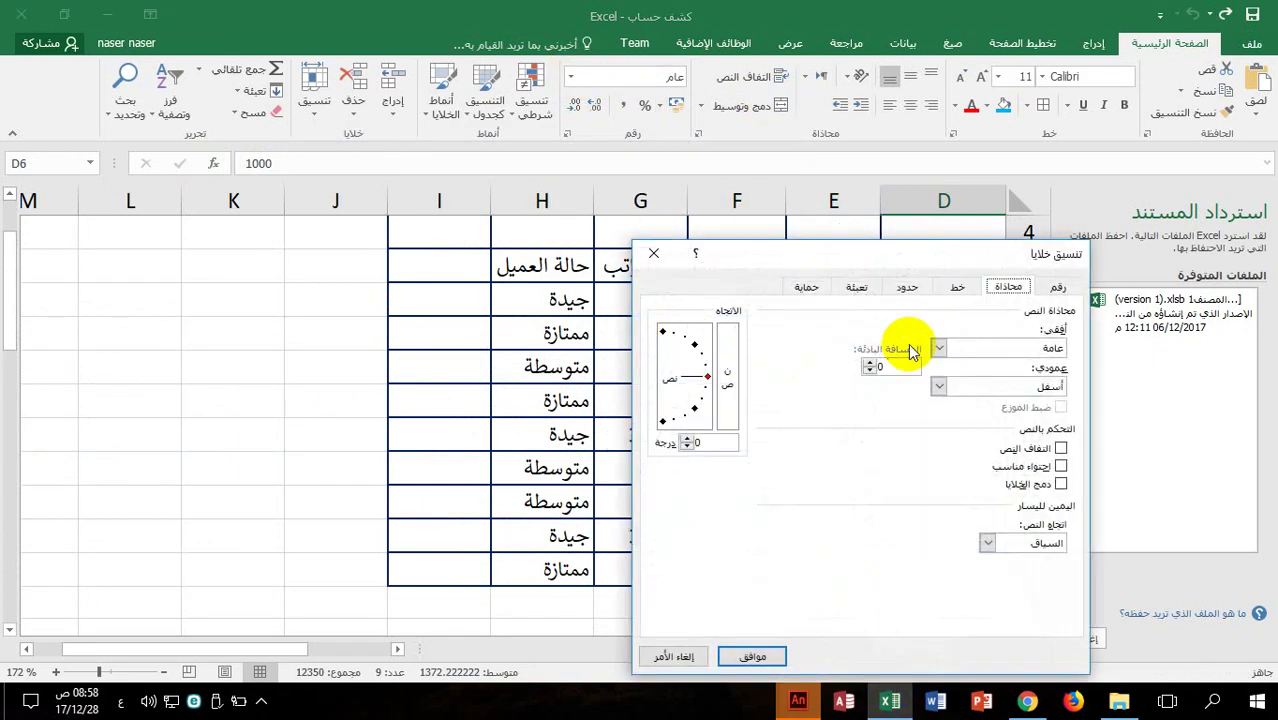
click(1057, 287)
click(1057, 351)
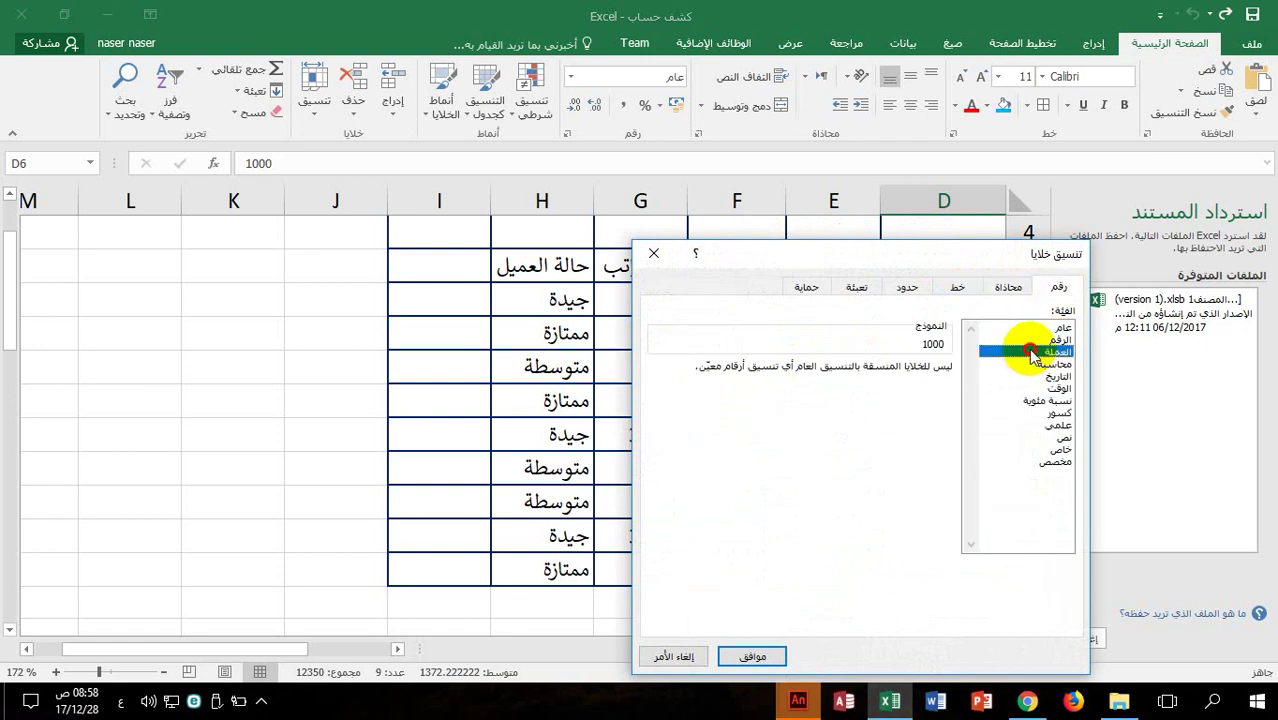
Set the currency symbol to the Jordanian dinar, د.ا. العربية (الأردن), and apply the format to D6:D14
click(853, 399)
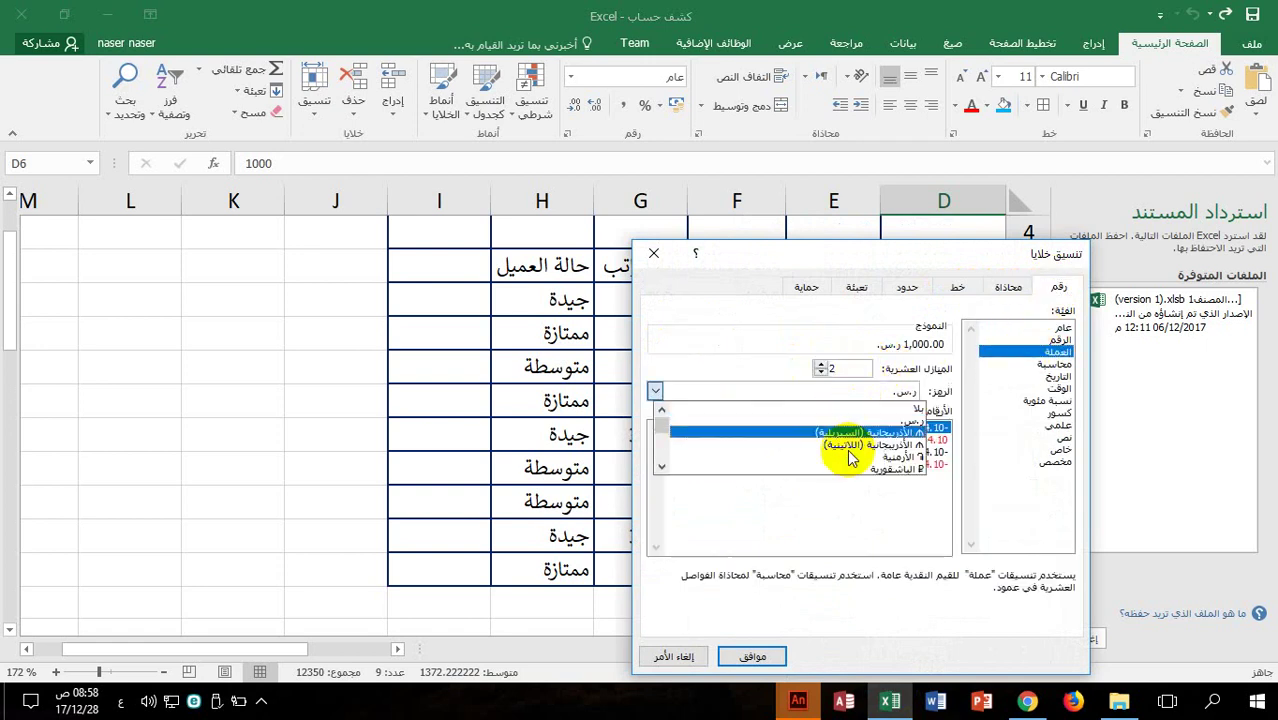
scroll(850, 455, up, 5)
scroll(845, 460, up, 10)
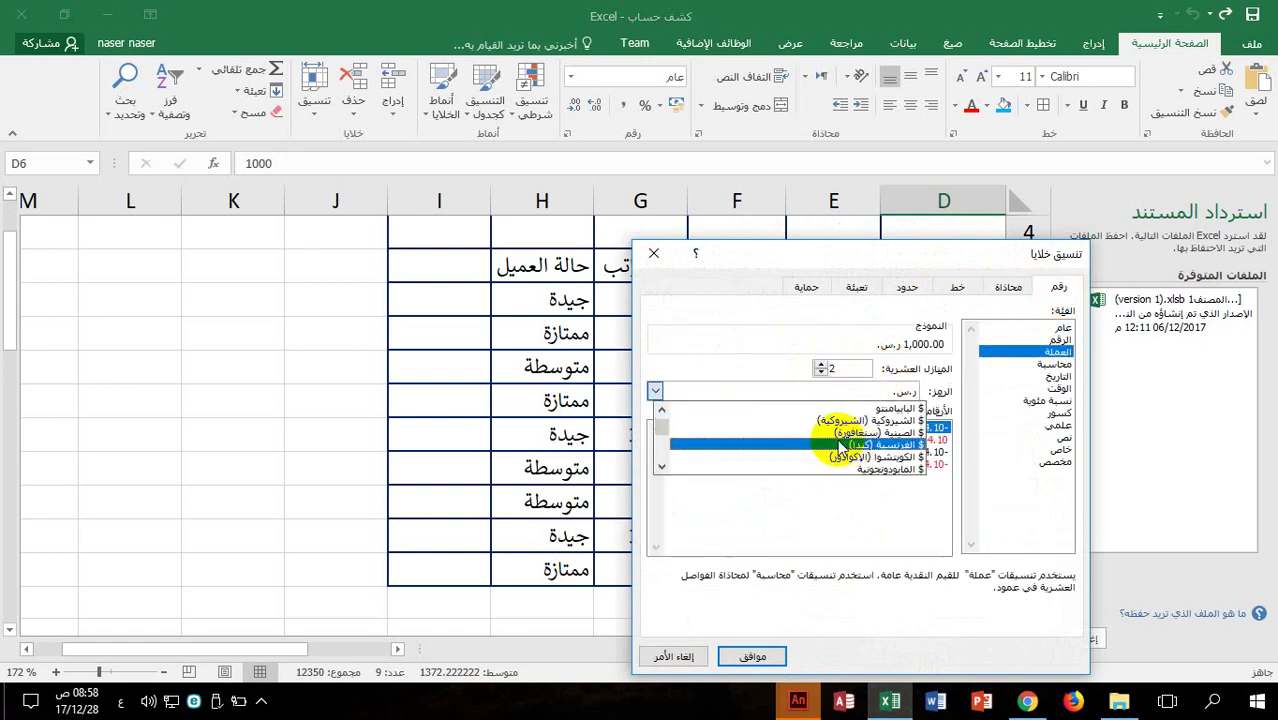
scroll(815, 443, down, 5)
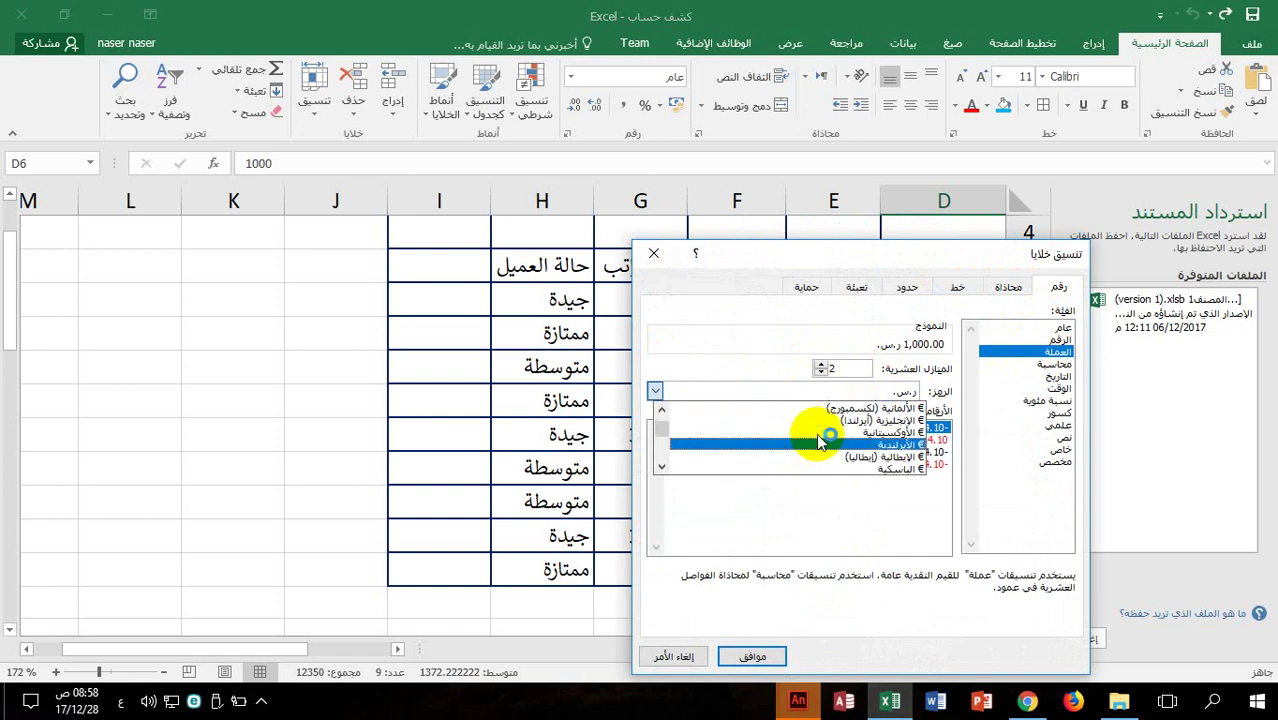
scroll(818, 443, down, 5)
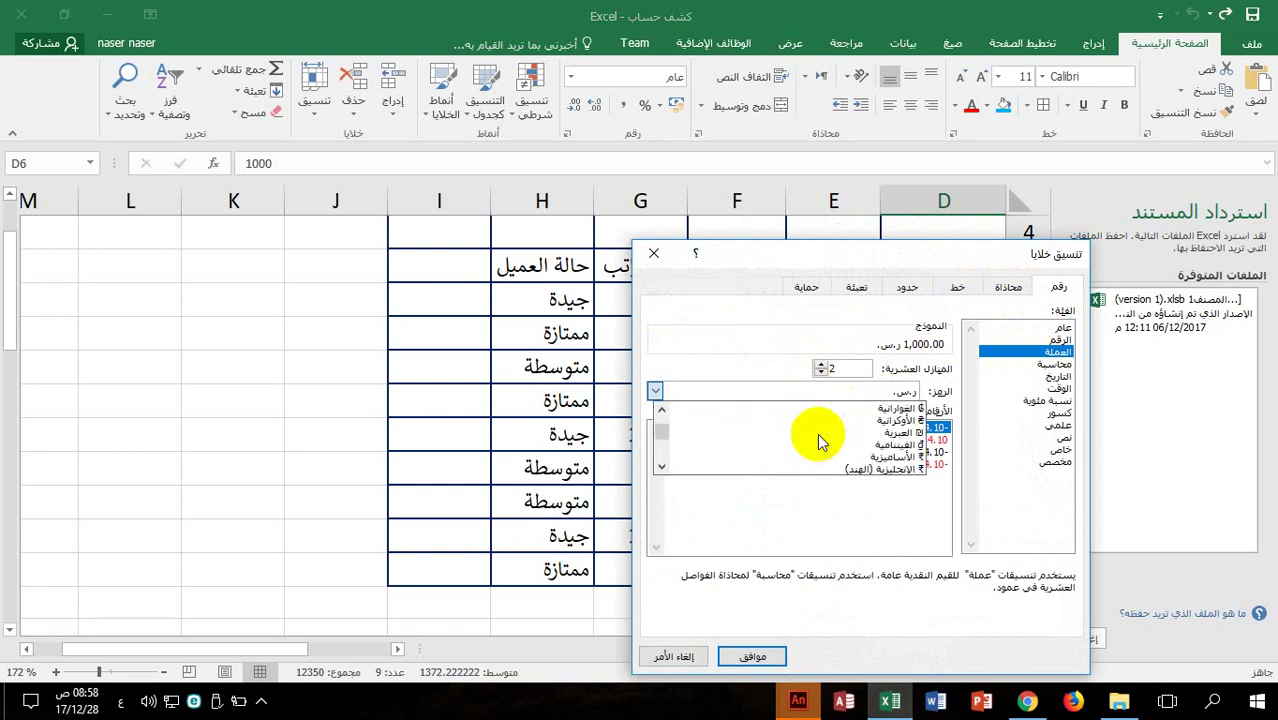
scroll(815, 437, down, 10)
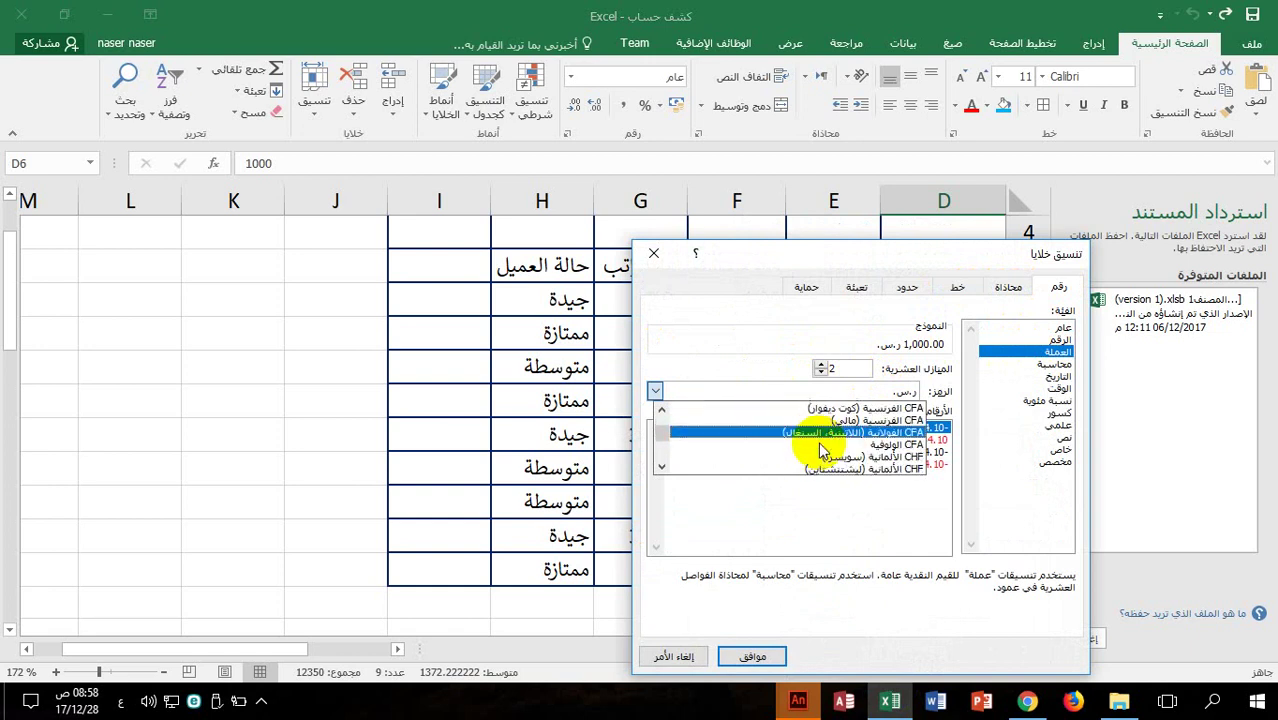
scroll(805, 465, down, 15)
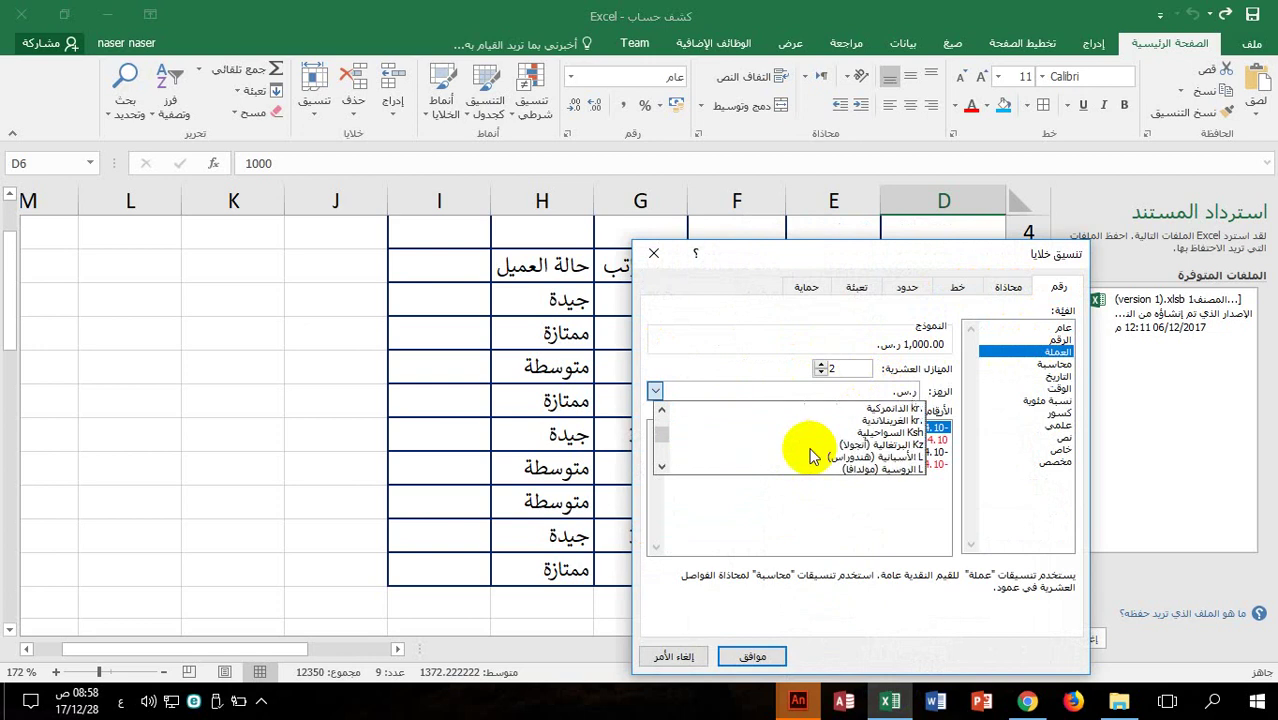
scroll(790, 450, down, 15)
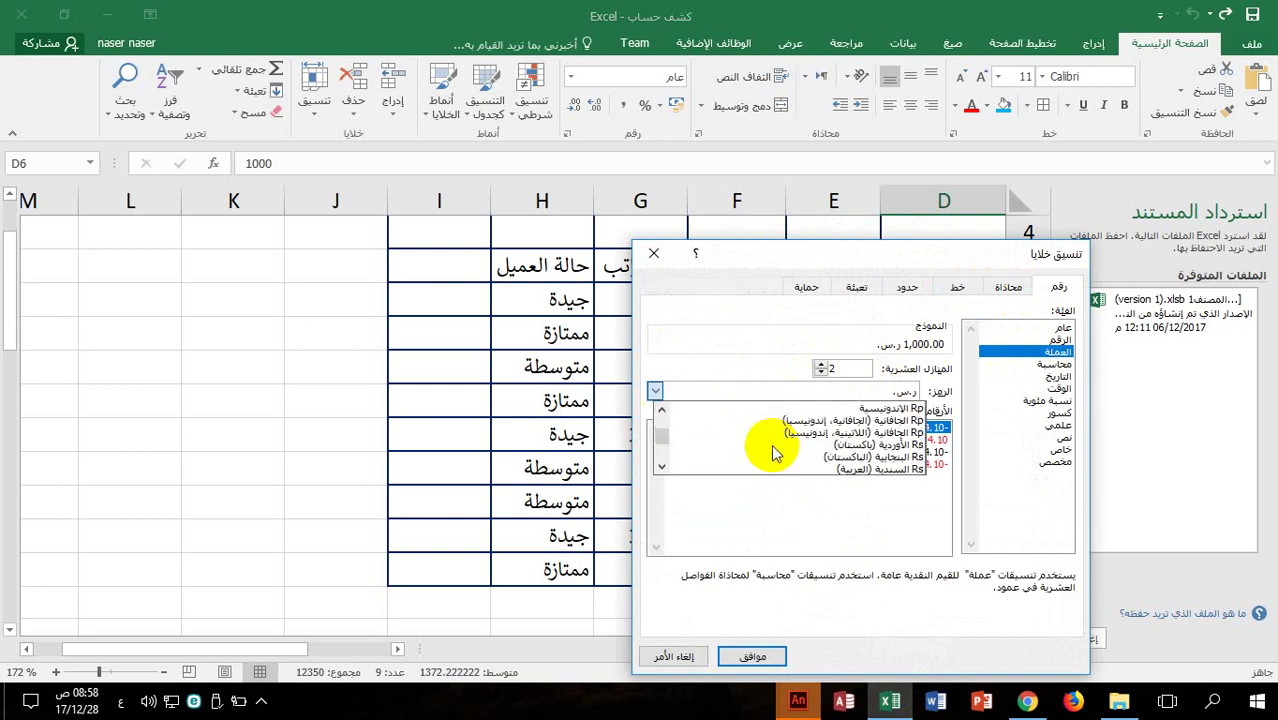
scroll(775, 447, down, 10)
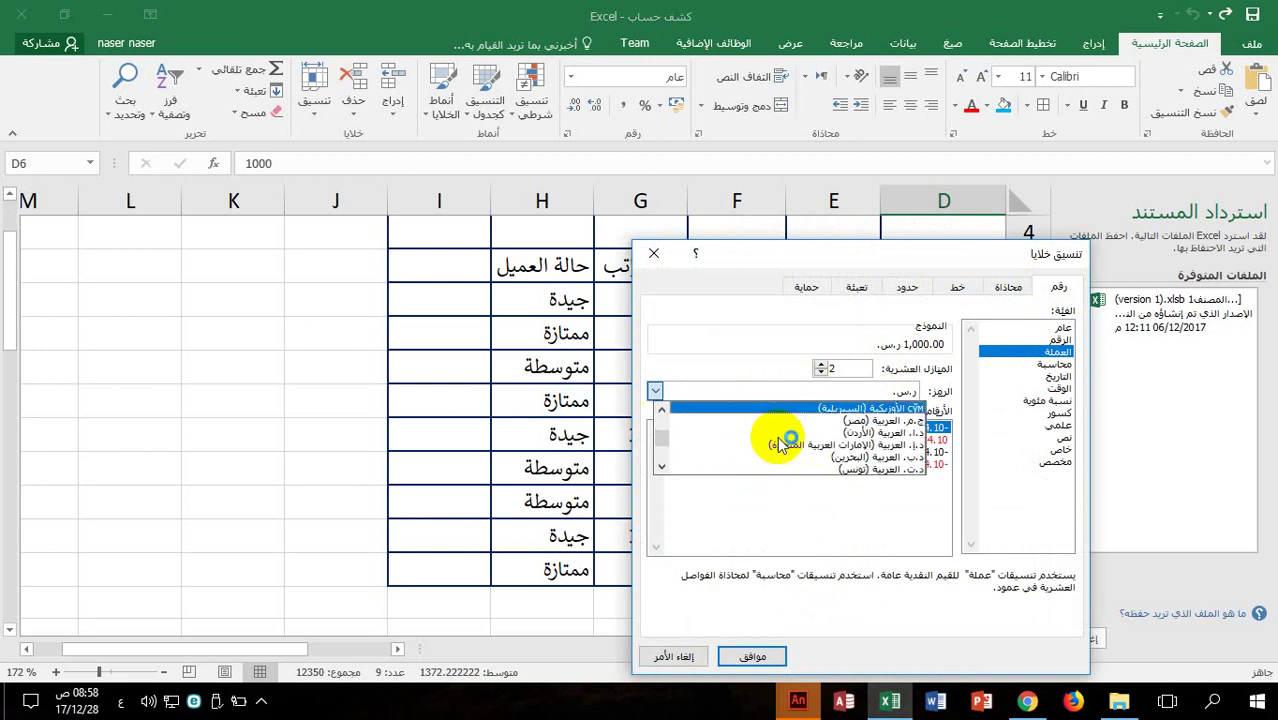
click(826, 432)
click(752, 656)
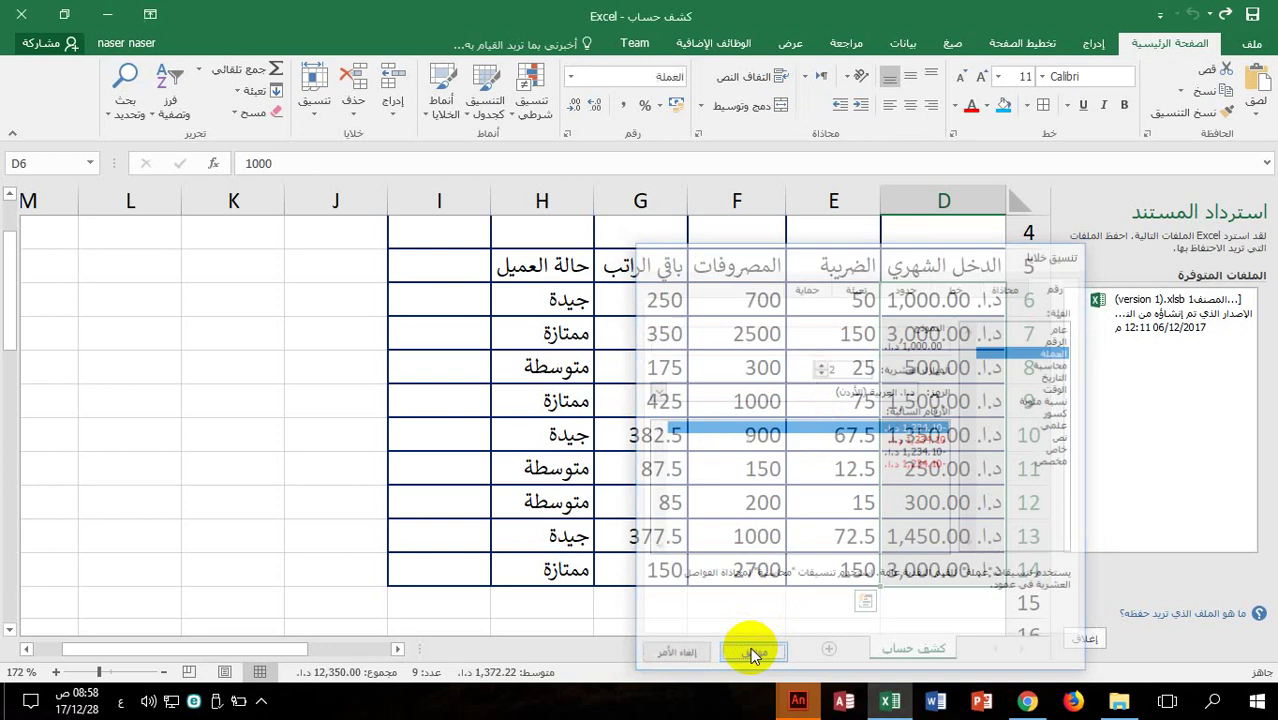
Start a conditional formatting rule for H6:H14 that formats only cells whose value equals (تساوي) the "ممتازة" cell $H$14
scroll(914, 520, down, 8)
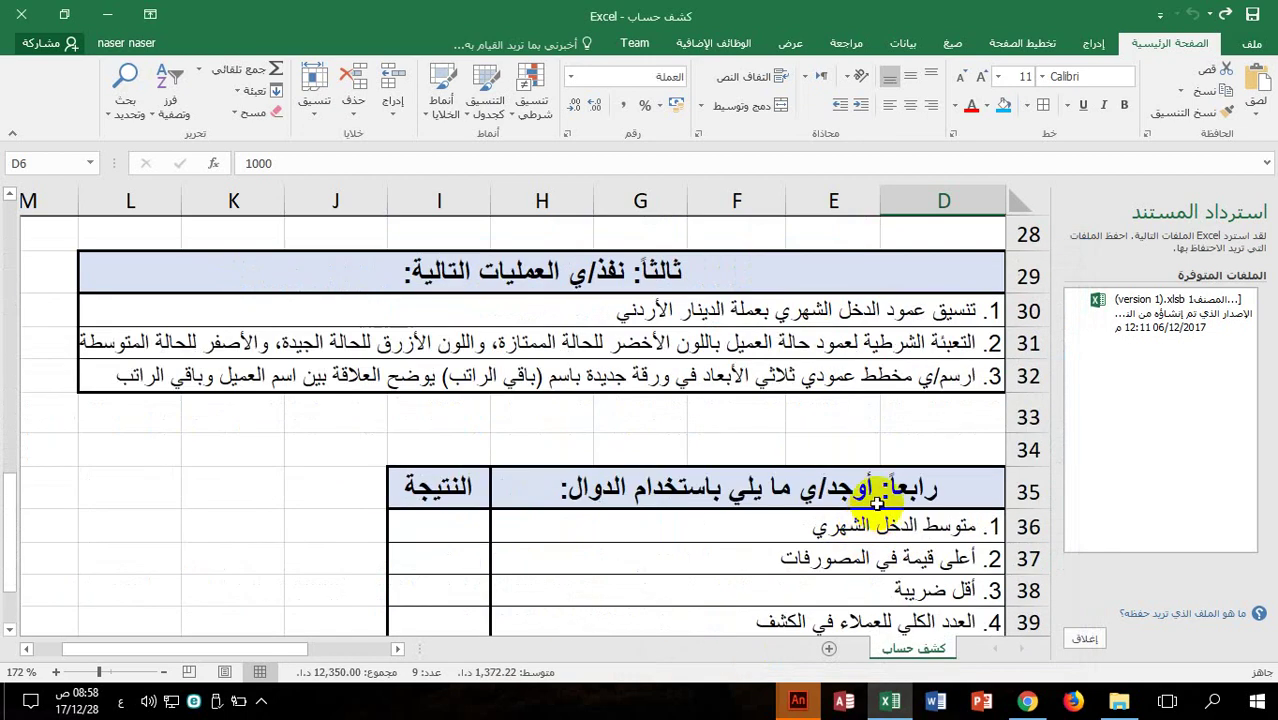
click(536, 343)
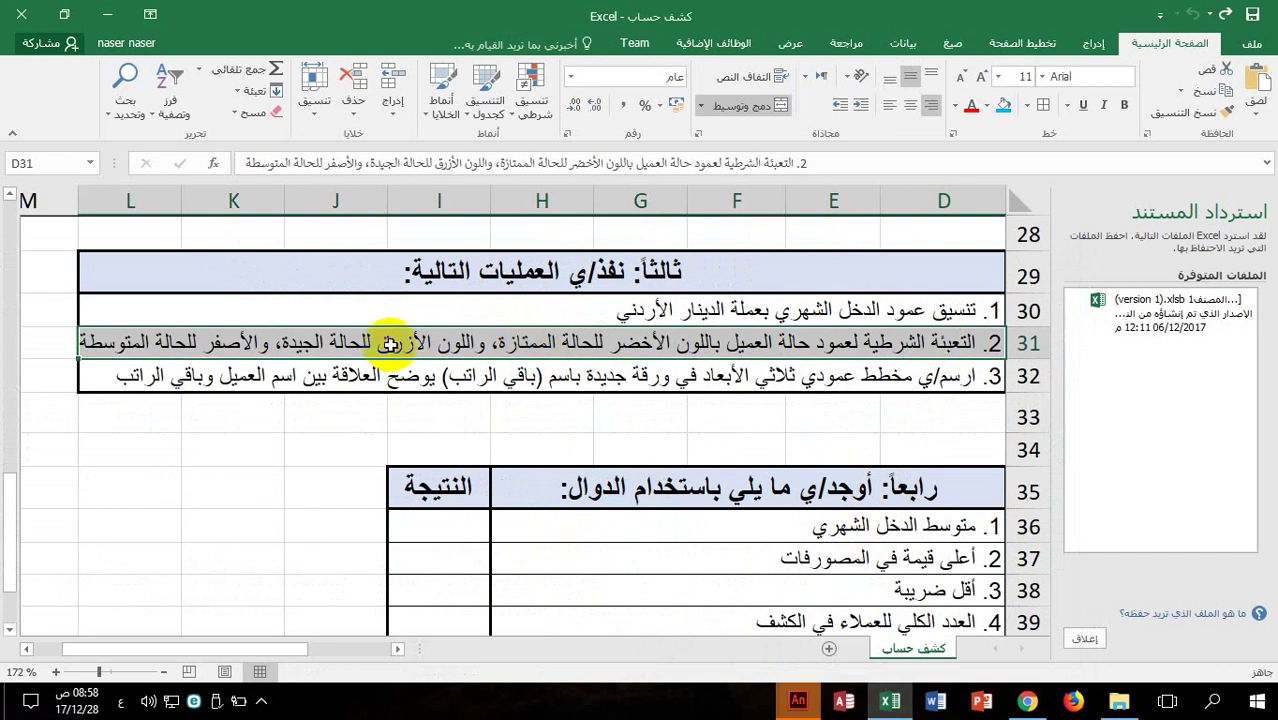
scroll(266, 469, up, 9)
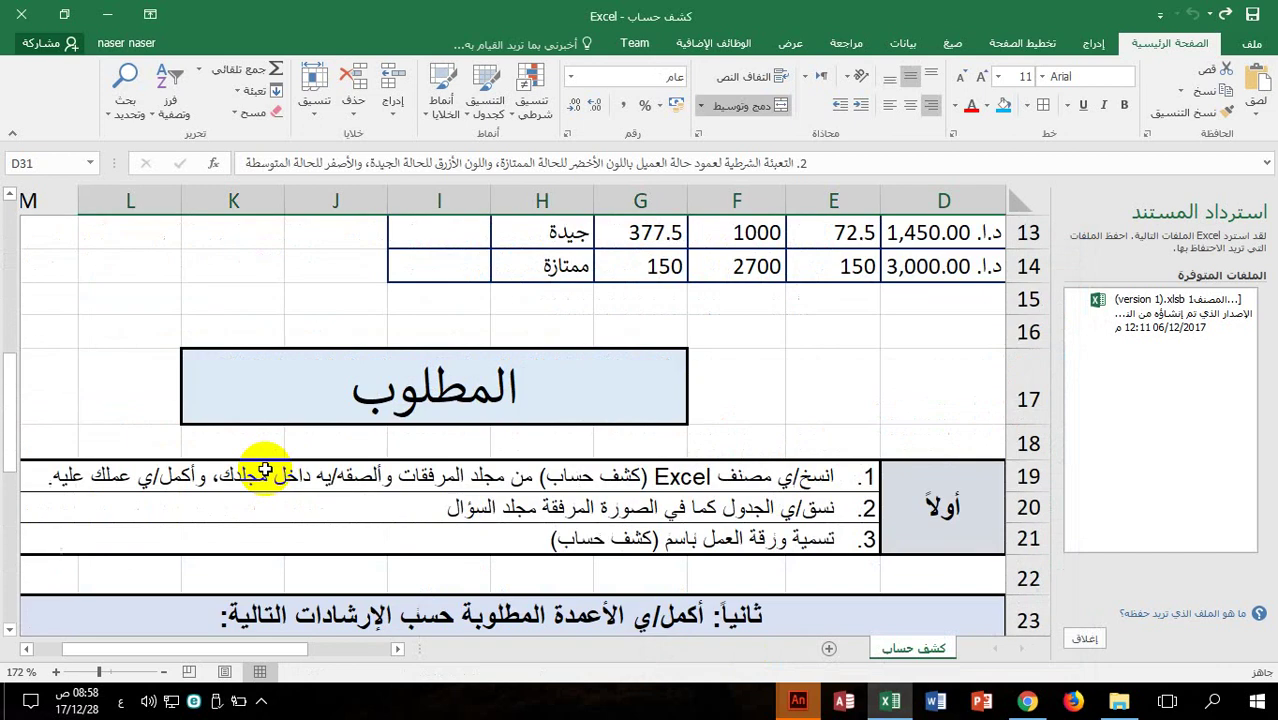
drag(563, 398, 528, 562)
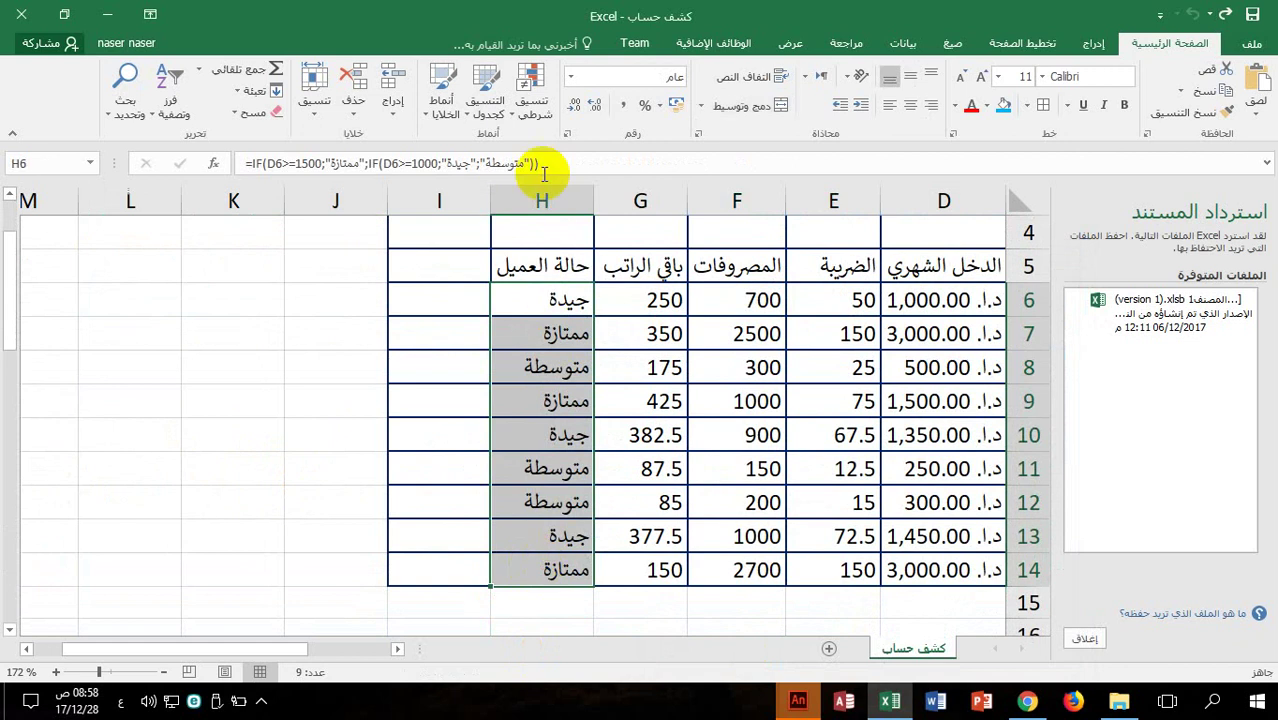
click(531, 100)
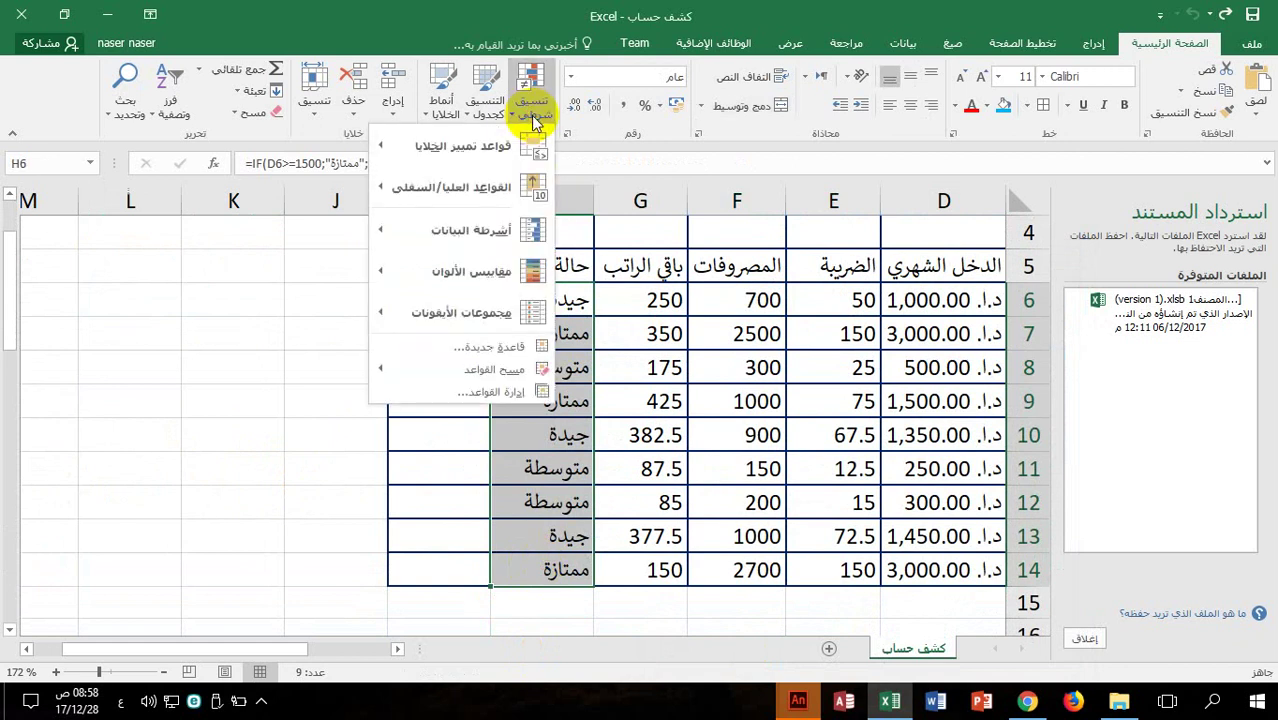
click(442, 345)
click(677, 198)
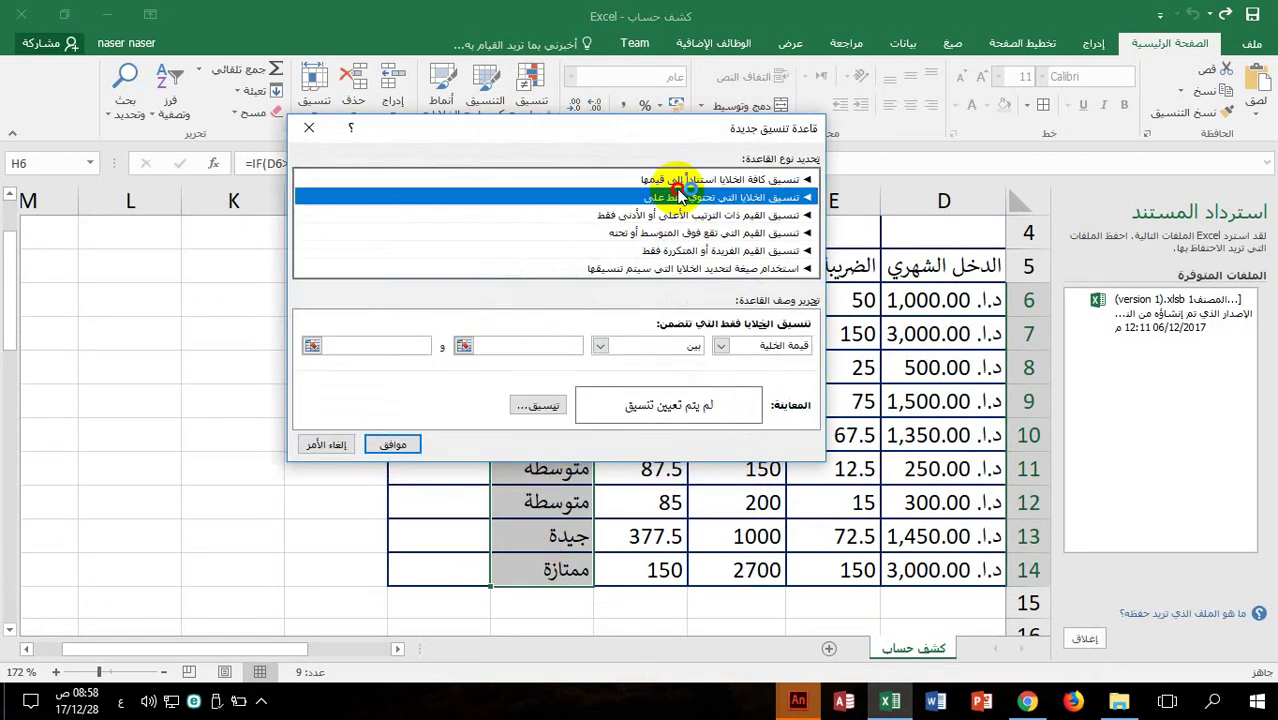
click(642, 343)
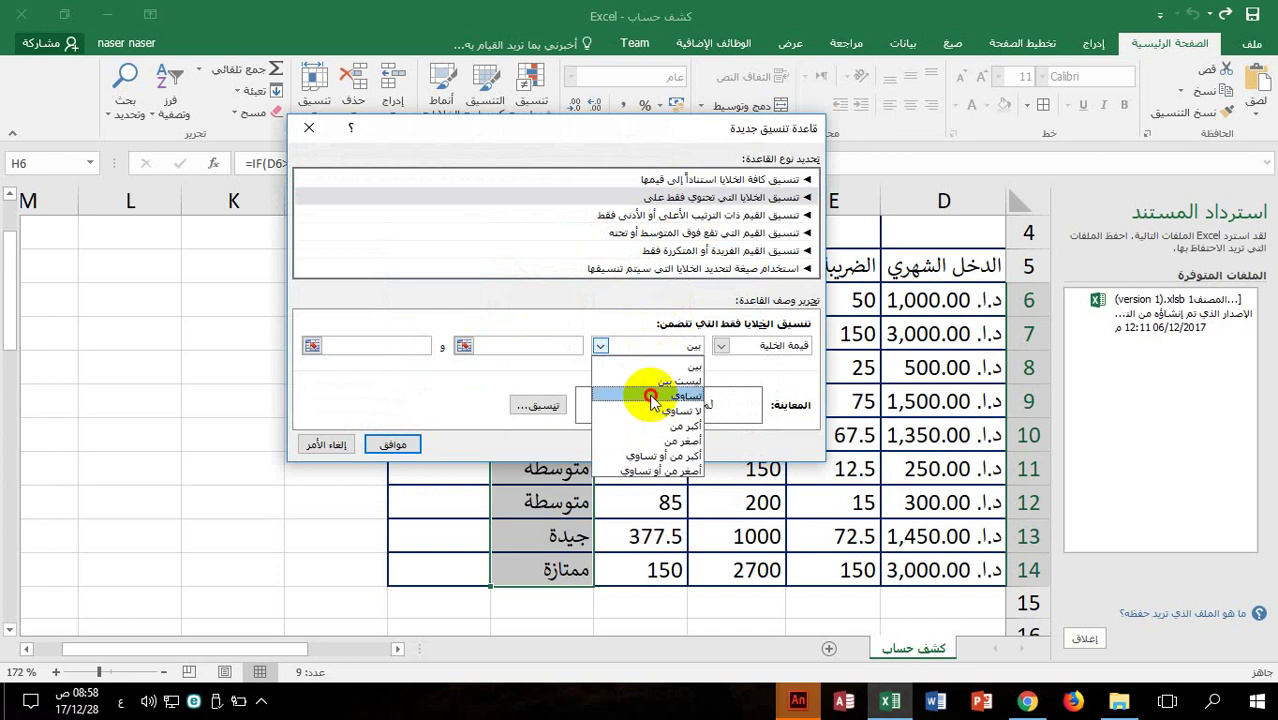
click(672, 392)
drag(580, 128, 1009, 141)
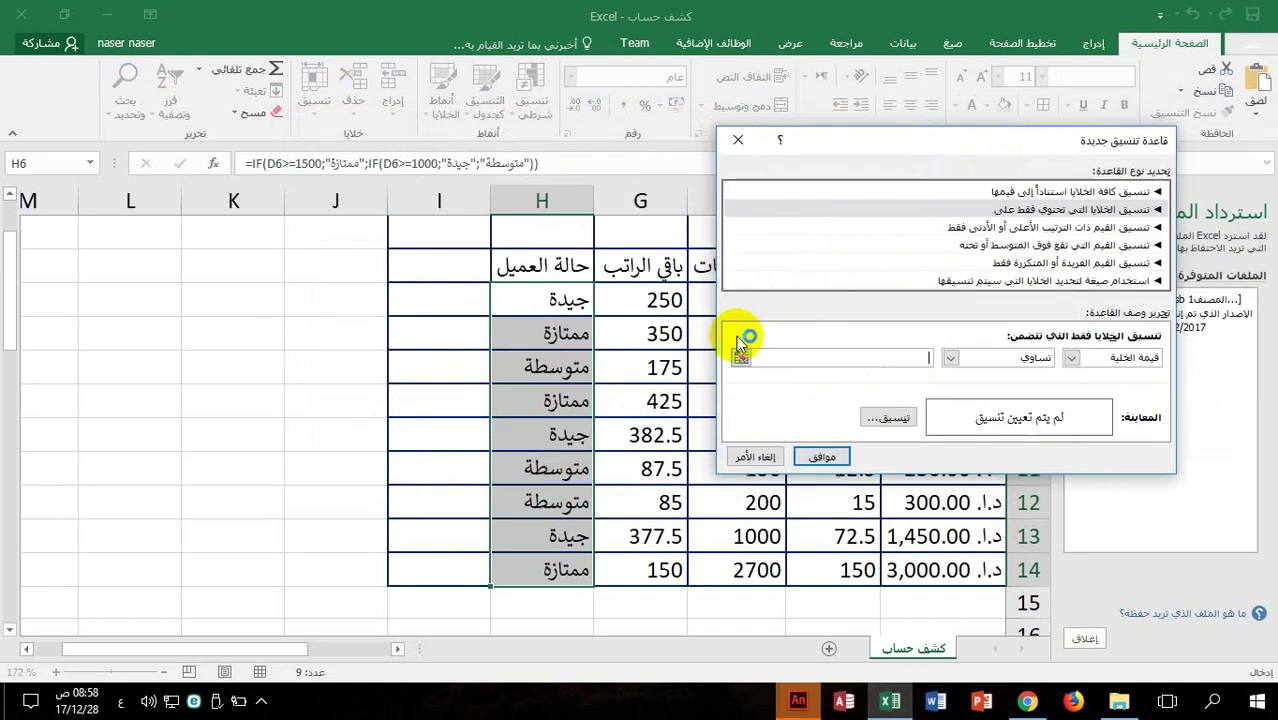
click(566, 480)
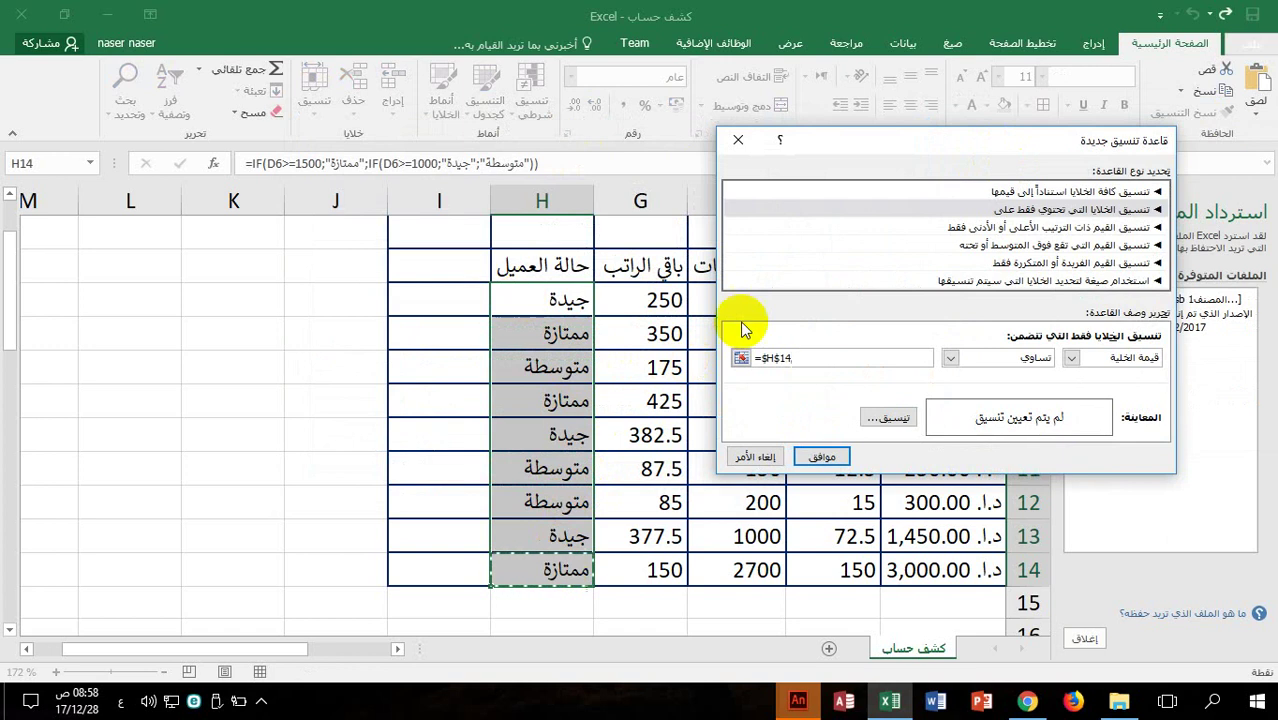
Give the "ممتازة" rule a dark green background fill and apply it to the customer status cells
click(884, 418)
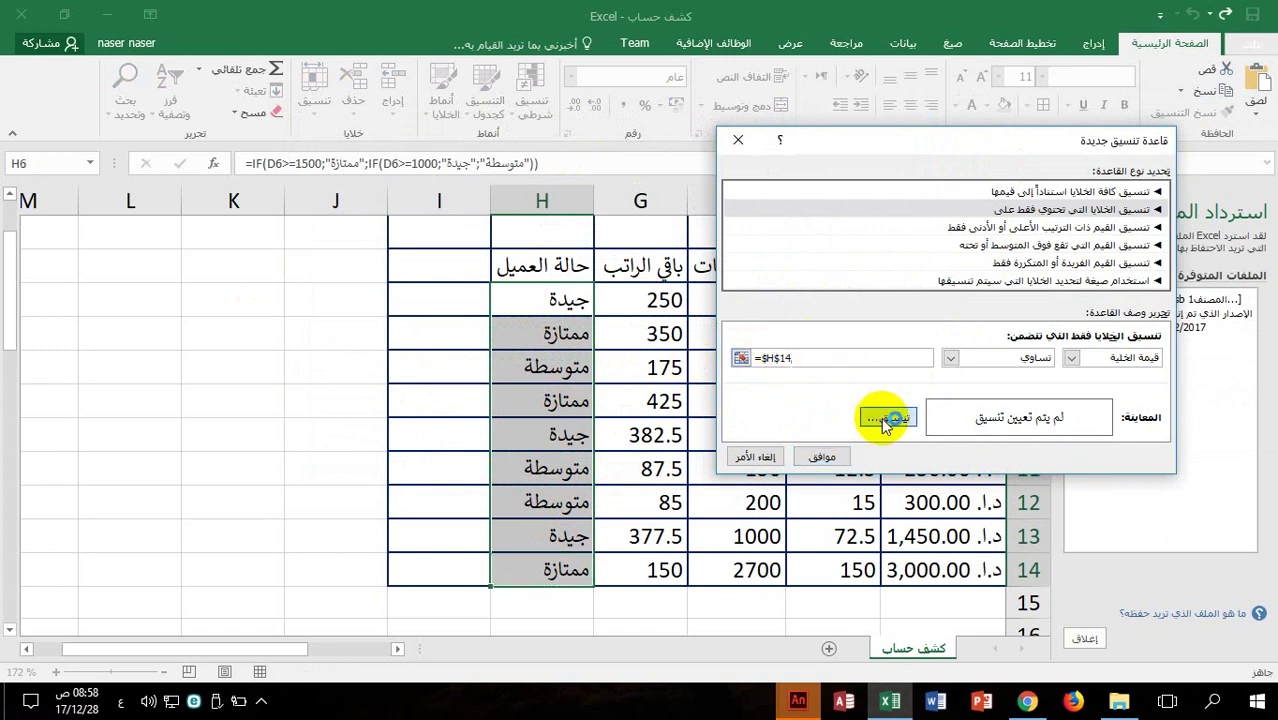
click(727, 89)
click(679, 89)
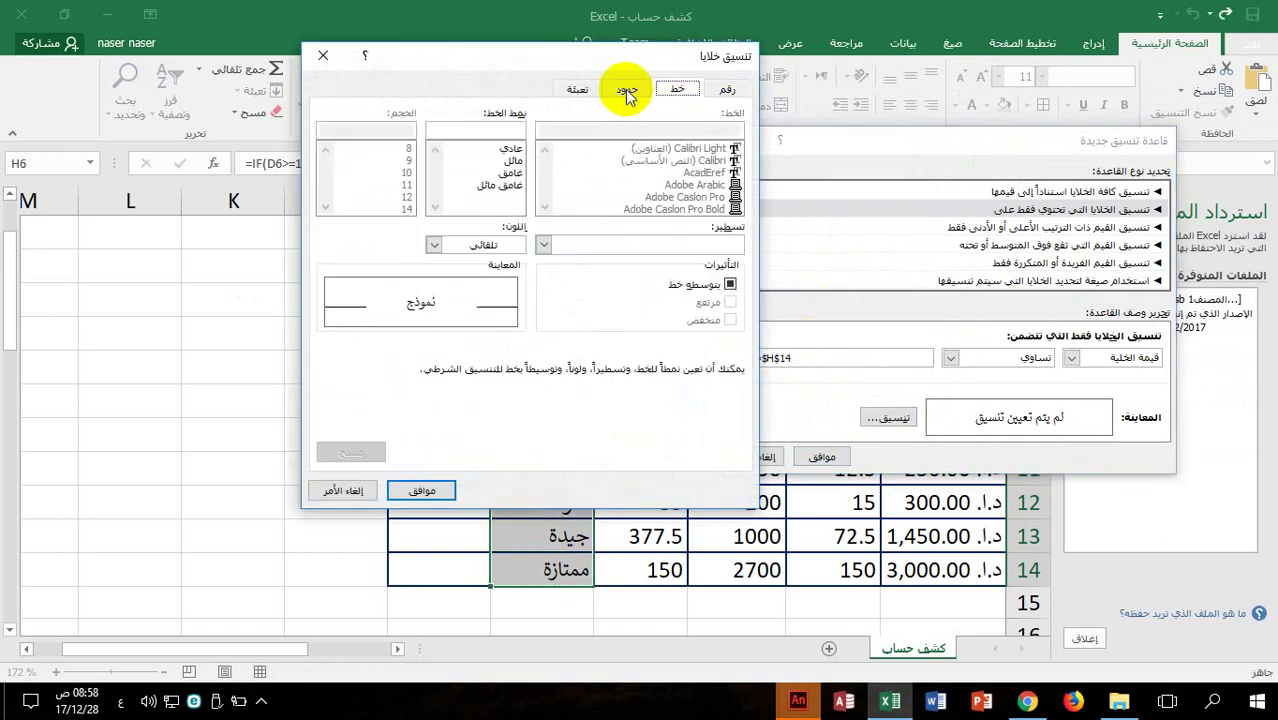
click(627, 90)
click(577, 89)
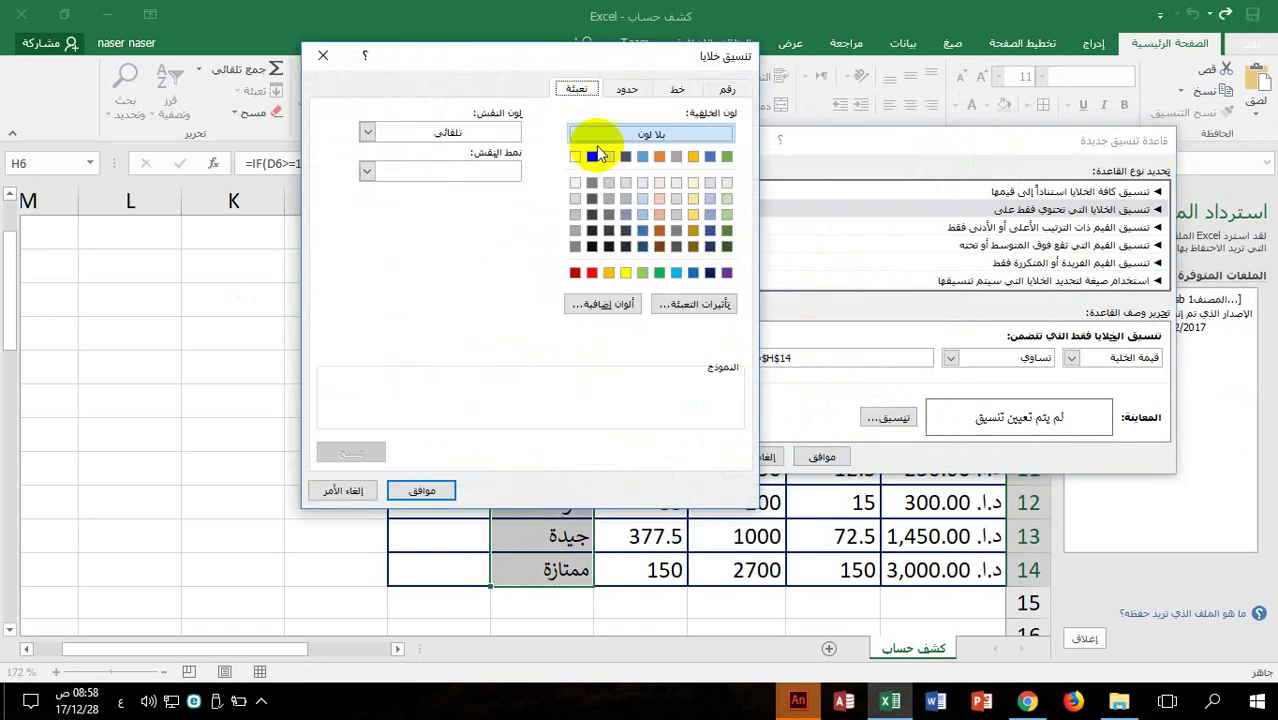
click(725, 246)
click(422, 490)
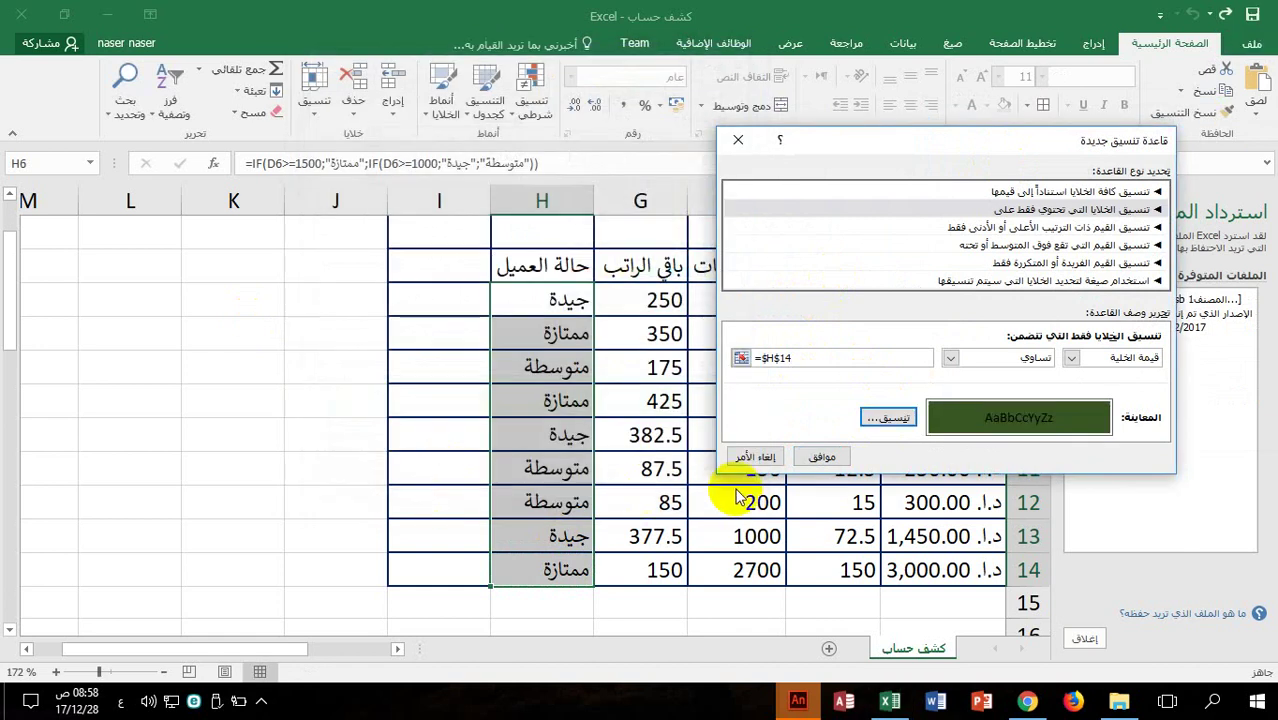
click(818, 456)
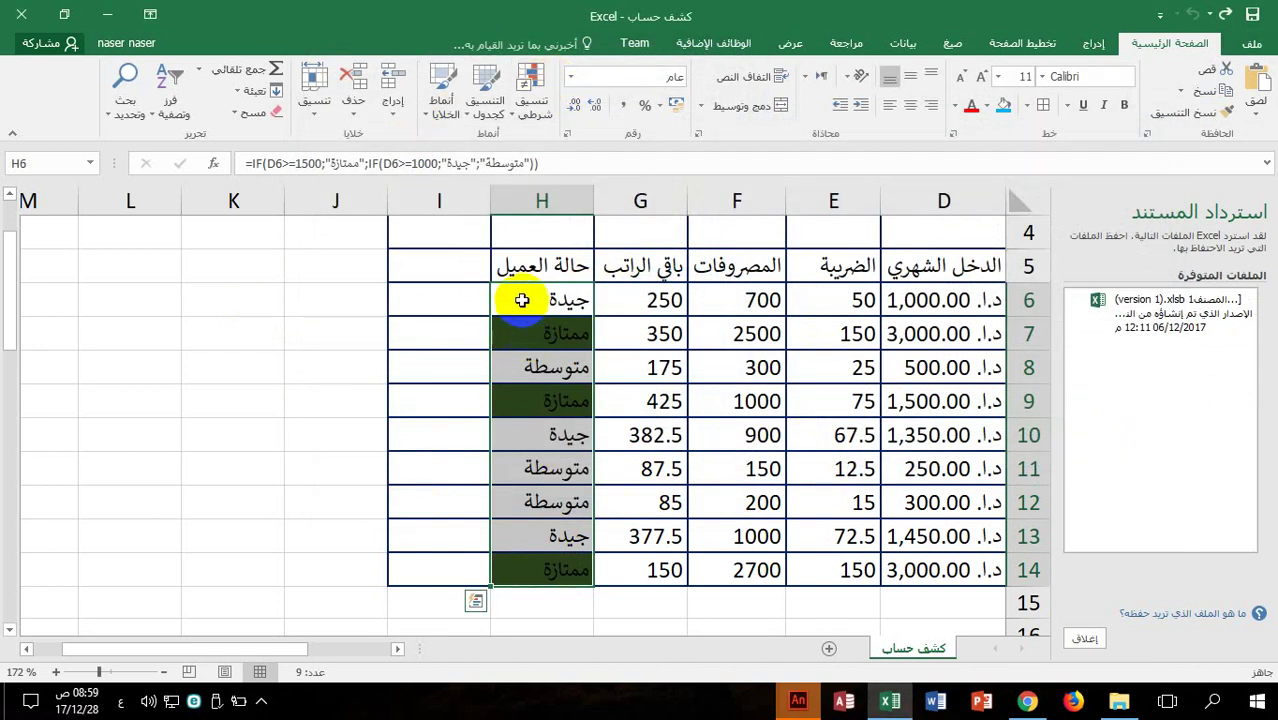
Start a second conditional formatting rule for H6:H14 for cells whose value equals (تساوي) the "متوسطة" cell $H$8
drag(522, 300, 513, 570)
click(540, 82)
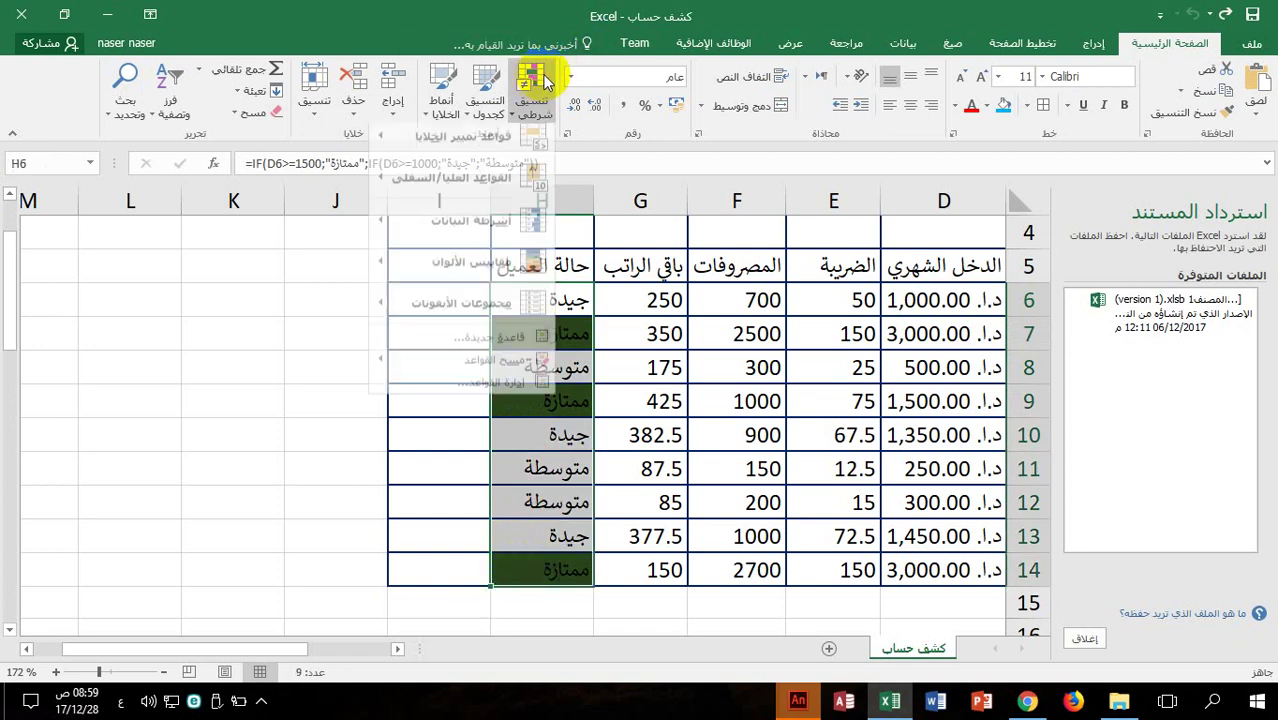
click(534, 345)
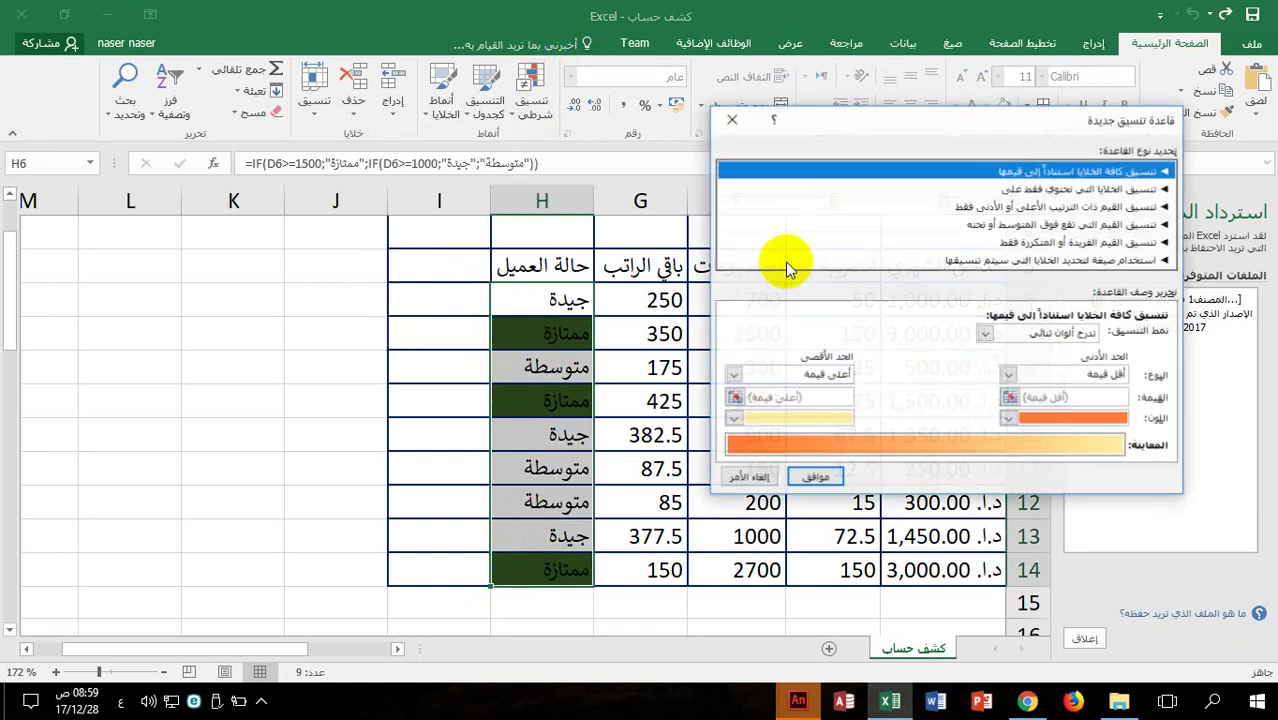
click(1090, 190)
click(1080, 337)
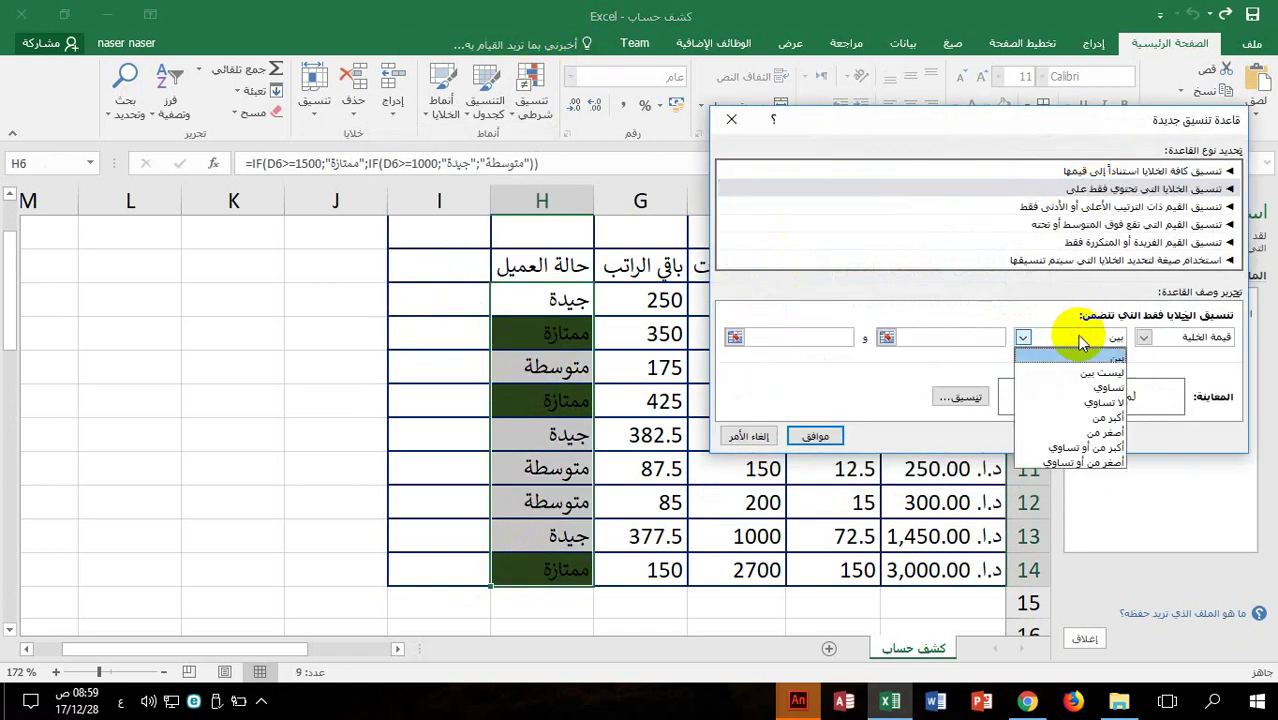
click(1095, 378)
click(913, 337)
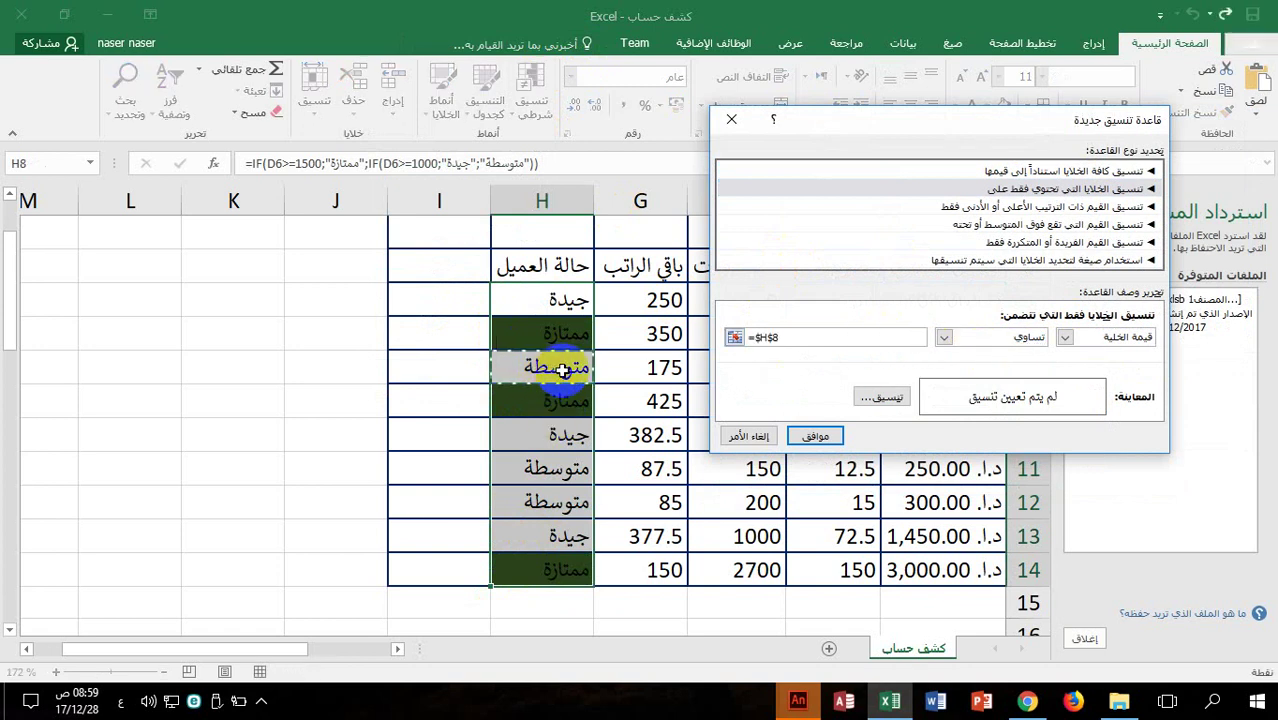
Give the "متوسطة" rule a blue background fill and apply it to the customer status cells
click(882, 397)
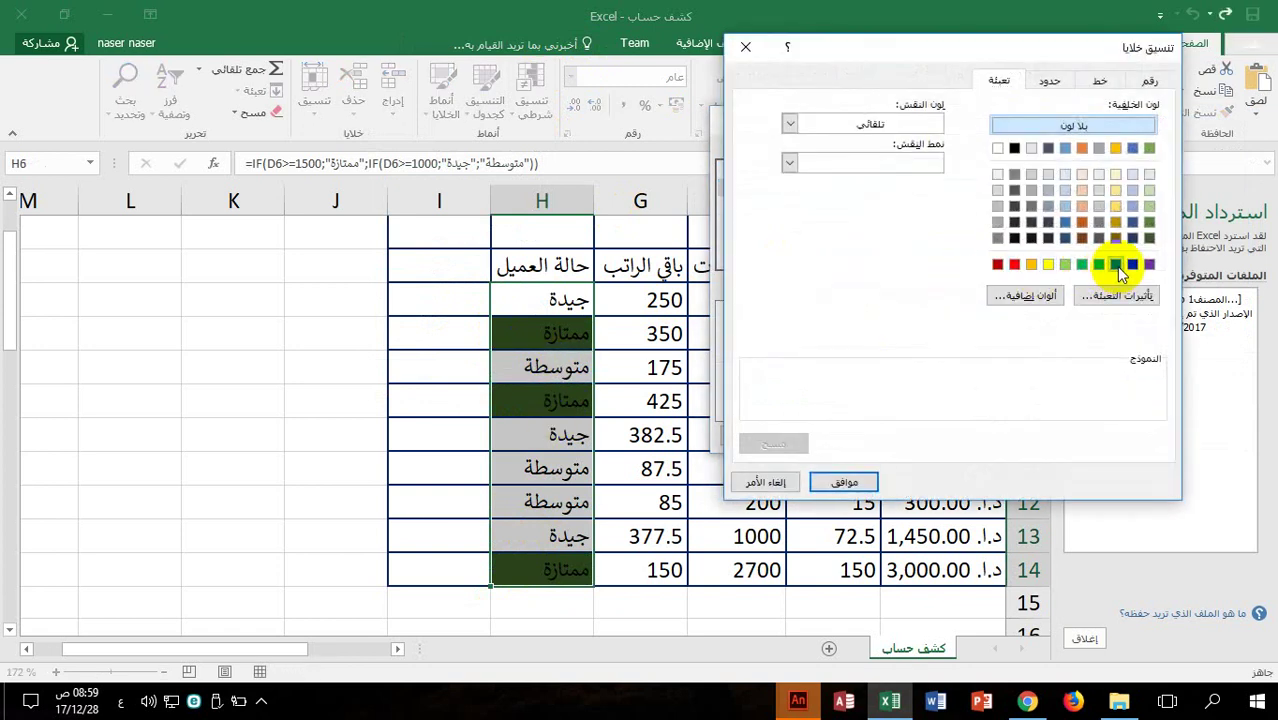
click(1116, 264)
click(845, 483)
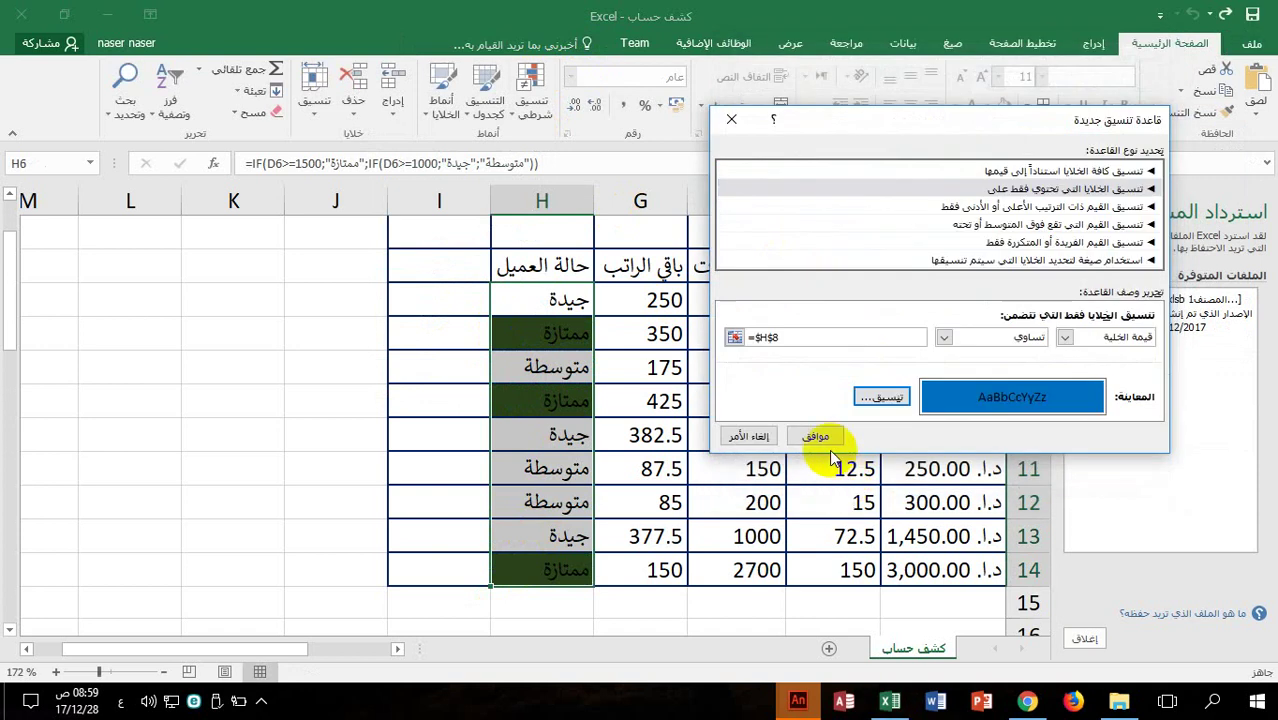
click(815, 436)
click(660, 434)
Start a third conditional formatting rule for H6:H14 that formats only cells containing a value, with the equal to (تساوي) condition
drag(560, 335, 556, 505)
drag(545, 300, 549, 577)
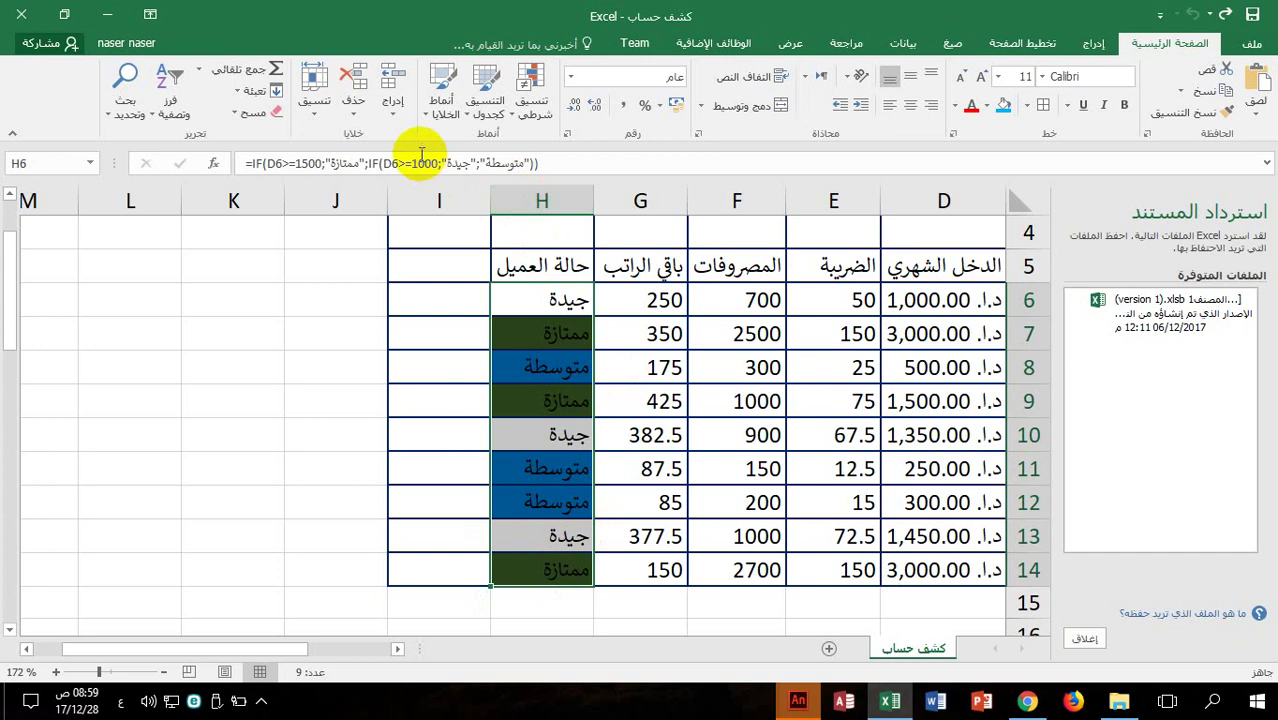
click(530, 88)
click(515, 346)
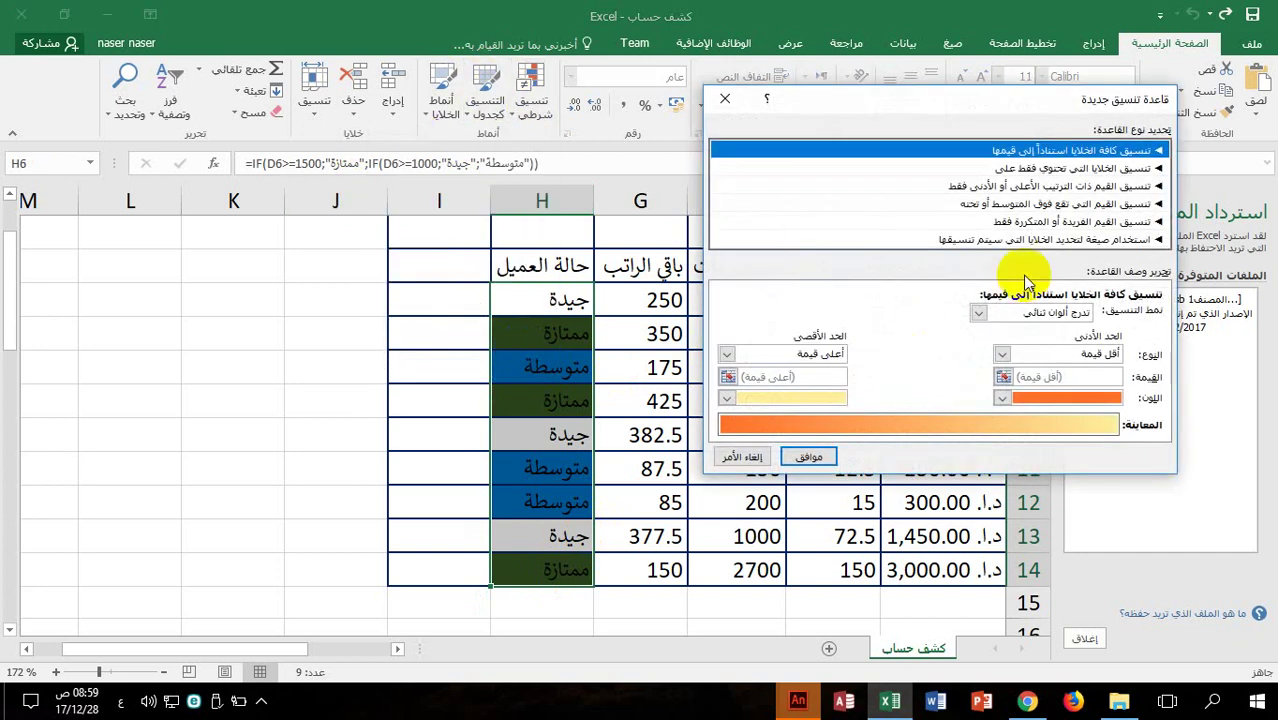
click(1063, 170)
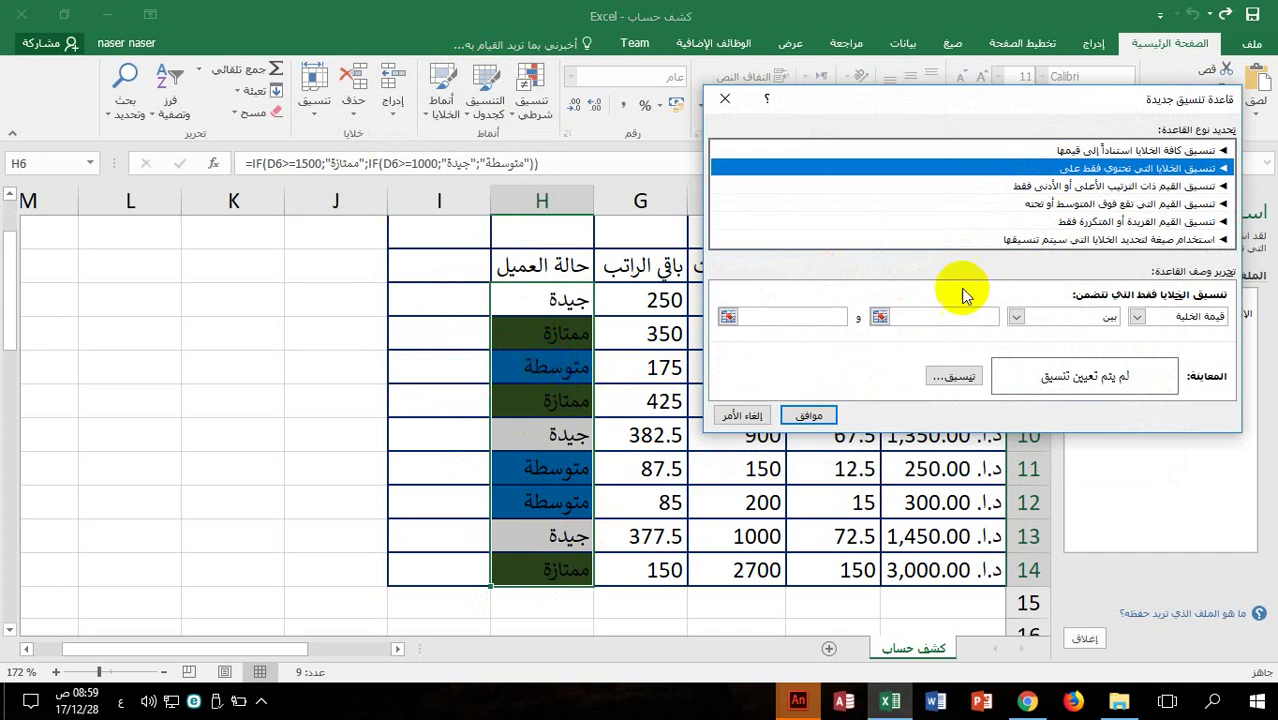
click(1016, 317)
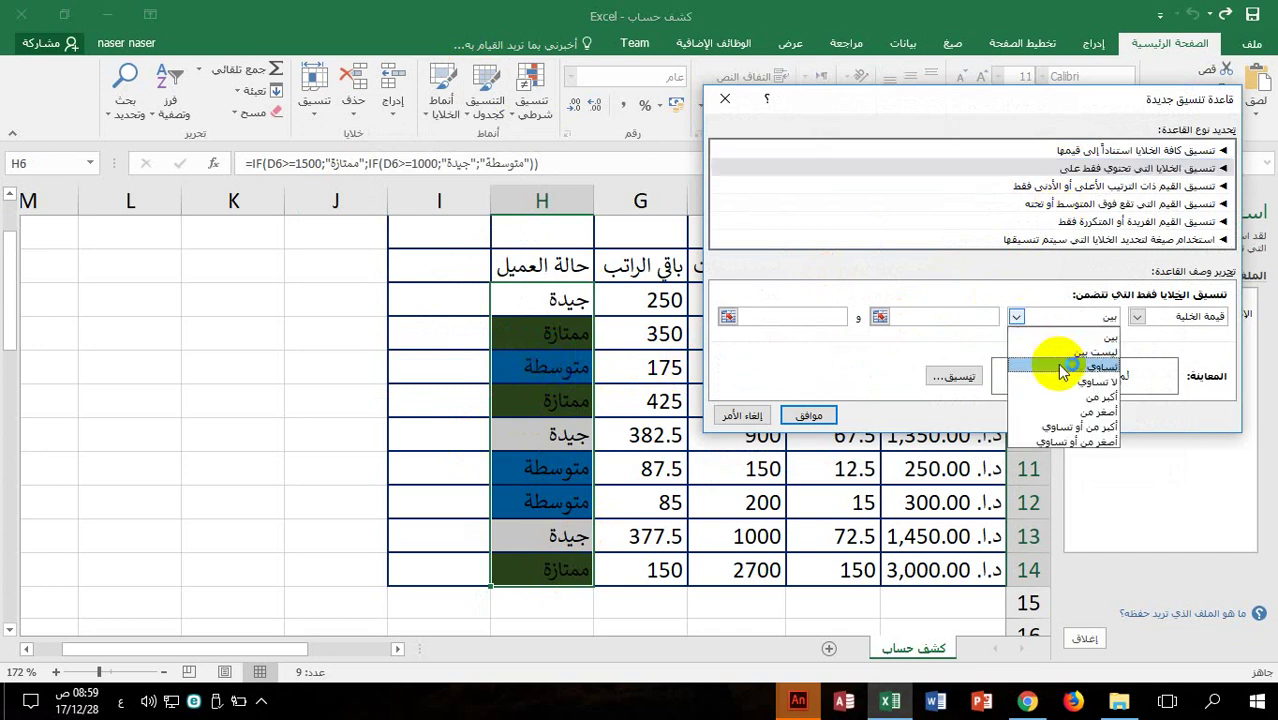
click(1063, 370)
Set the third rule's fill to yellow and its comparison value to the "جيدة" cell $H$10, and apply the rule
click(879, 377)
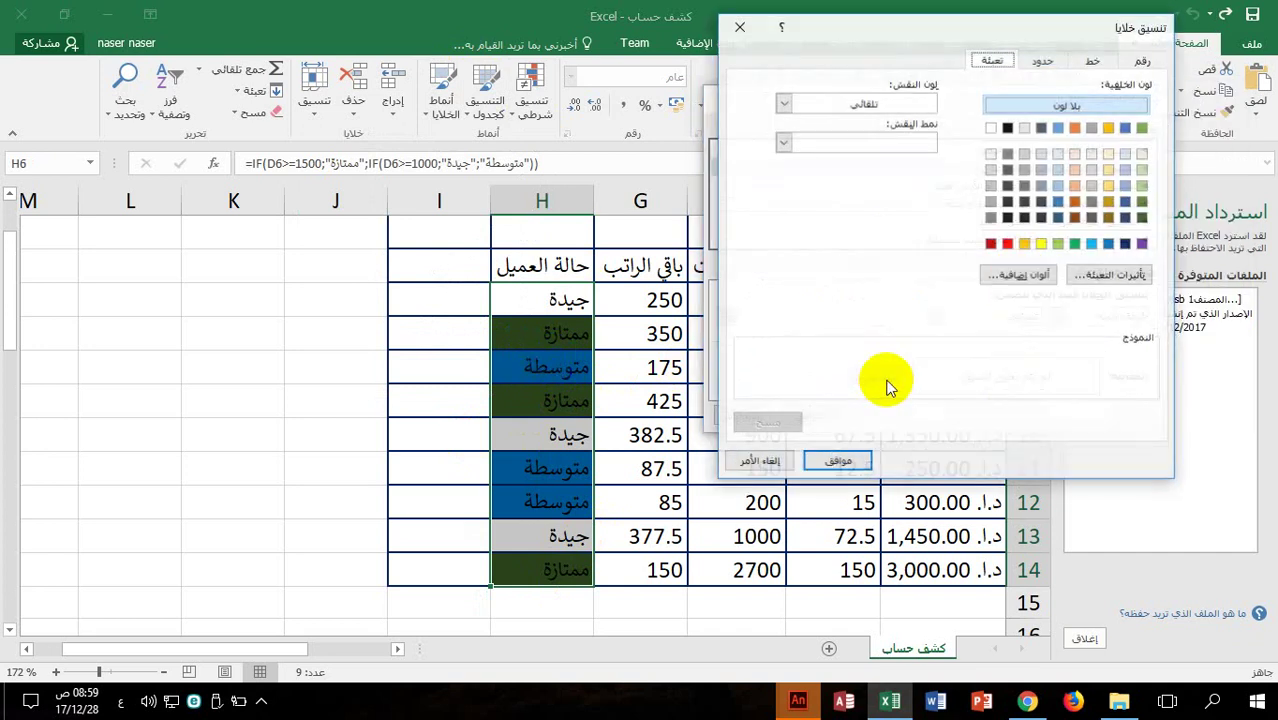
click(1042, 245)
click(838, 461)
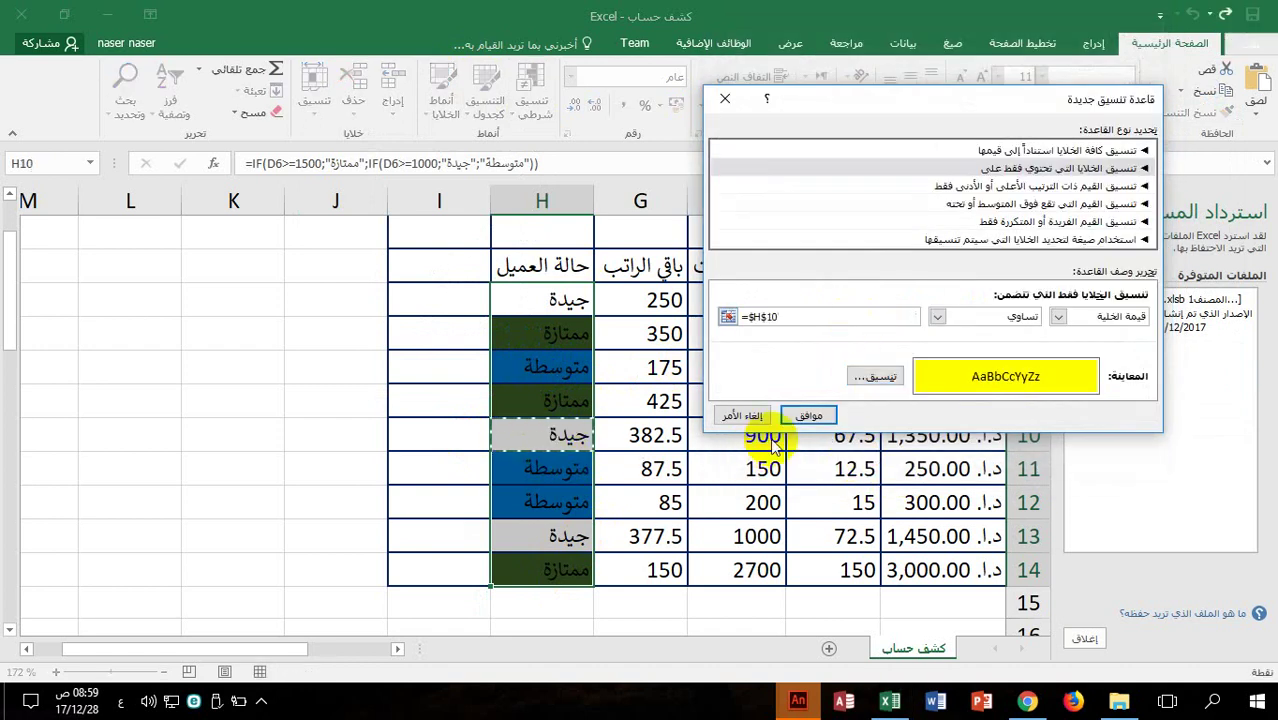
click(809, 415)
click(719, 491)
Review the row 32 chart task and locate the customer name (اسم العميل) and remaining salary (باقي الراتب) columns it refers to
scroll(719, 491, down, 5)
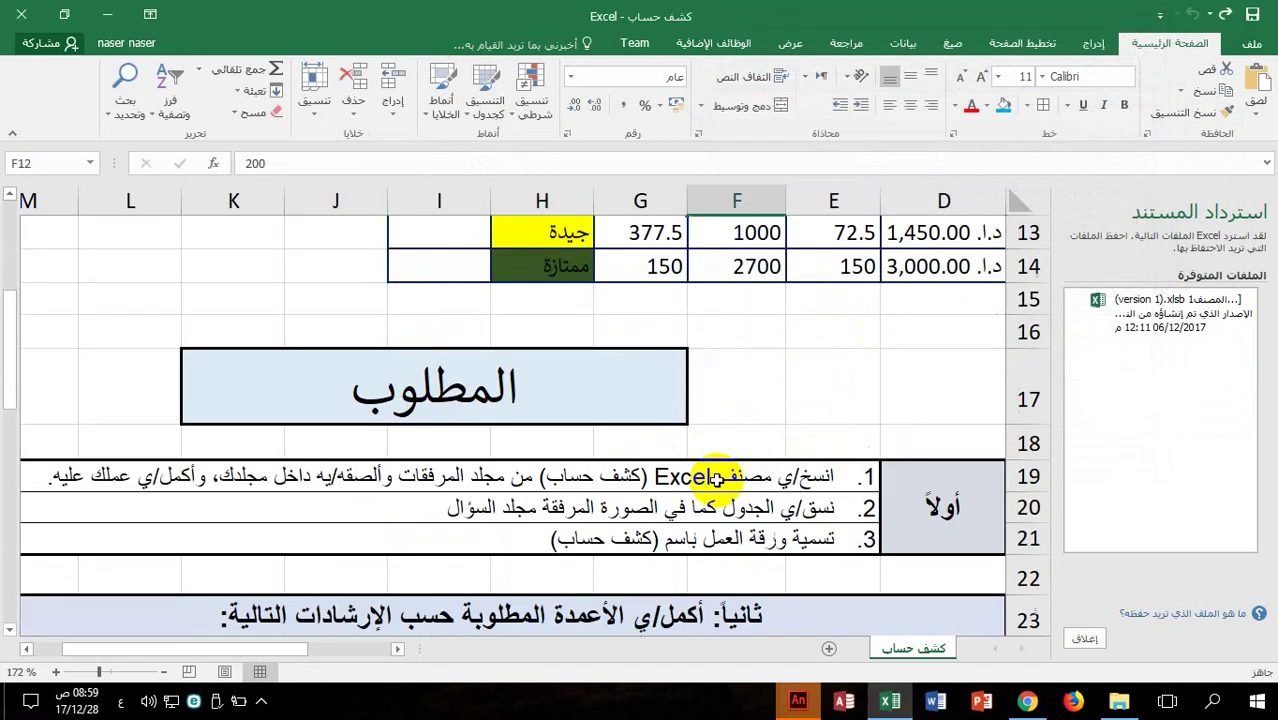
scroll(736, 443, up, 3)
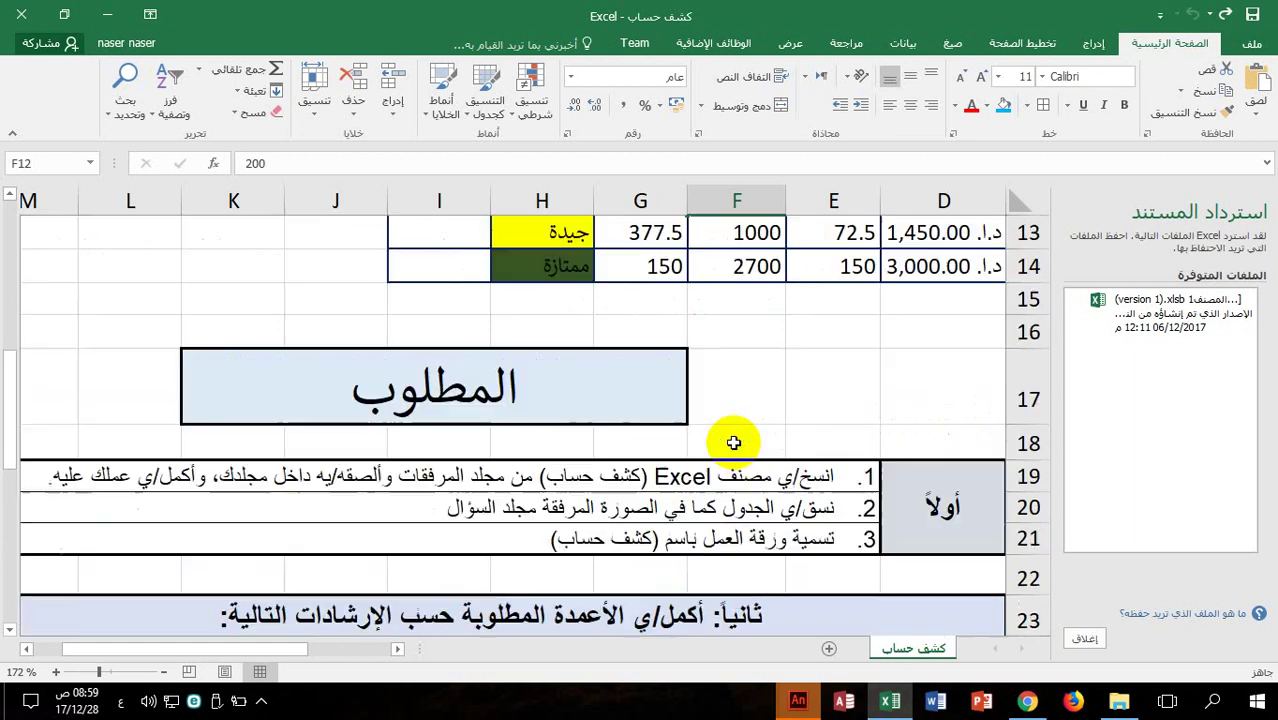
scroll(736, 443, down, 8)
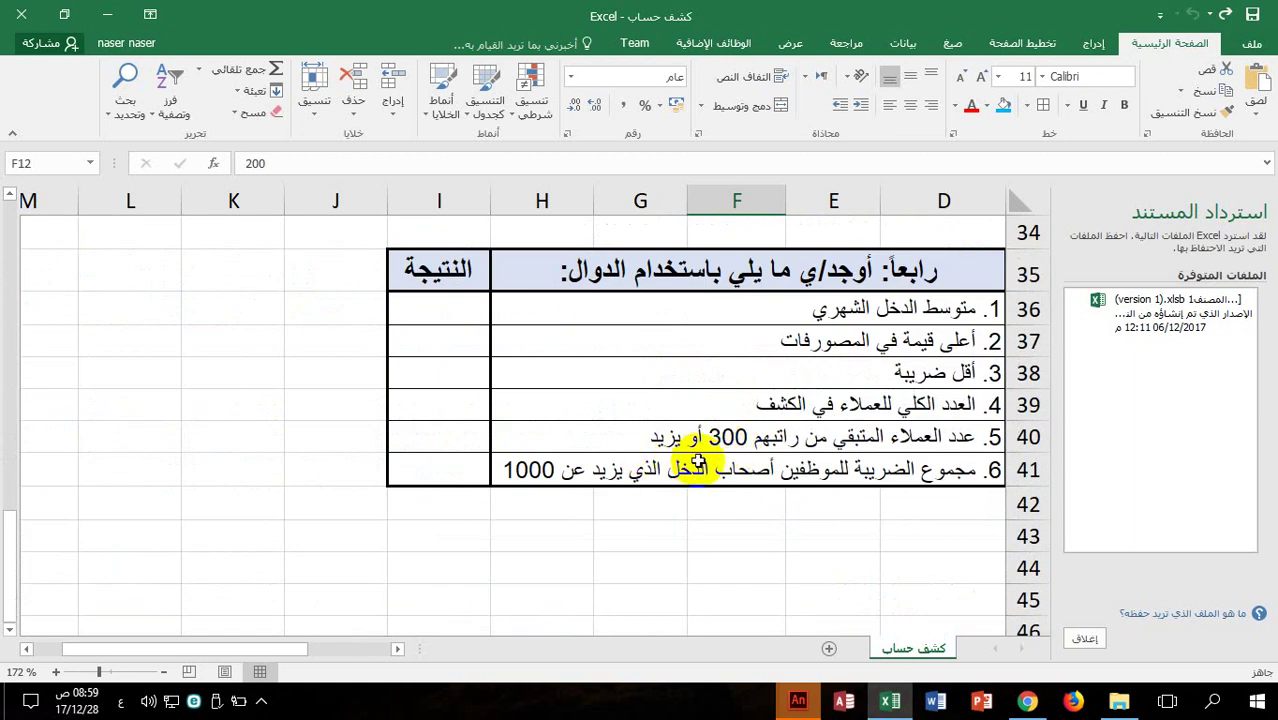
scroll(765, 468, up, 3)
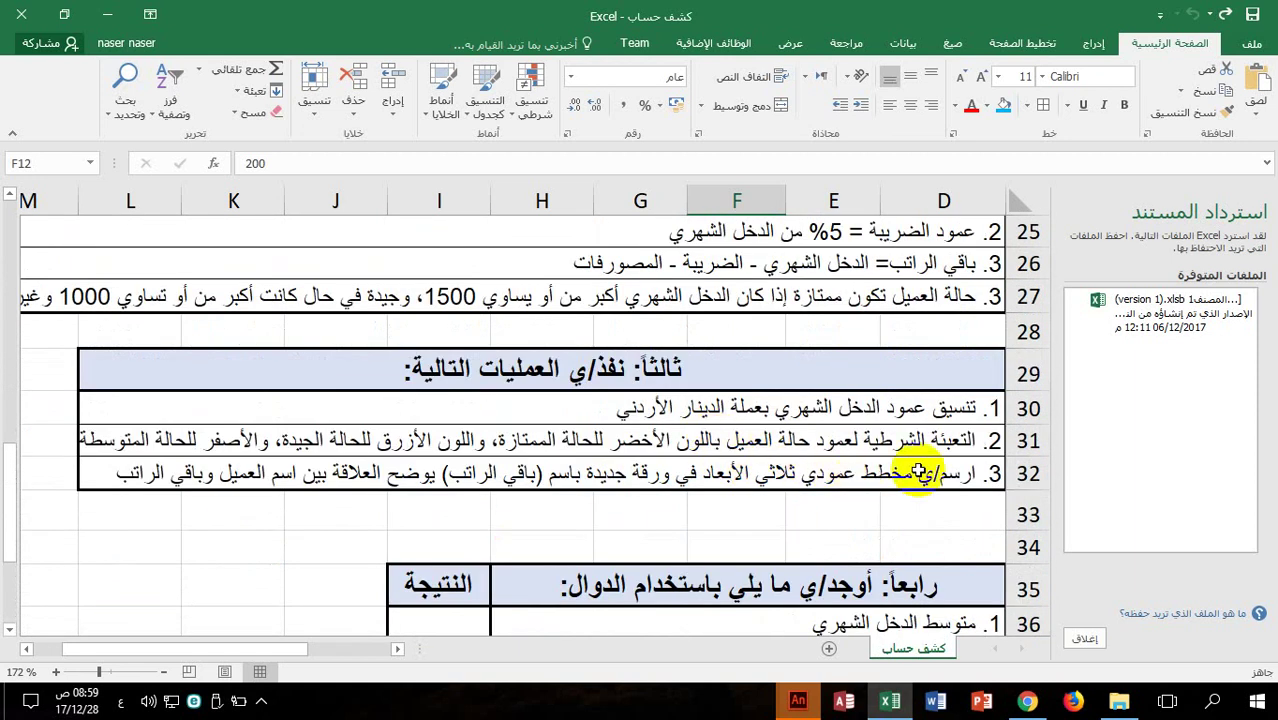
click(440, 478)
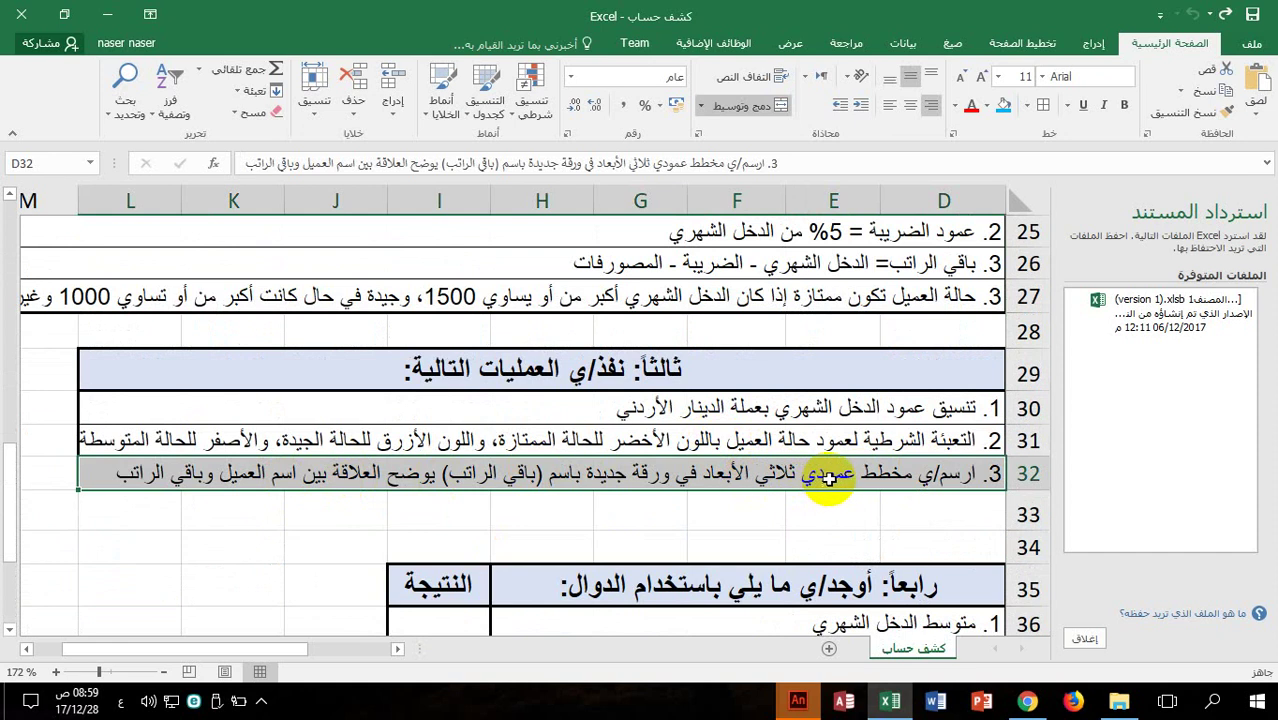
double_click(515, 474)
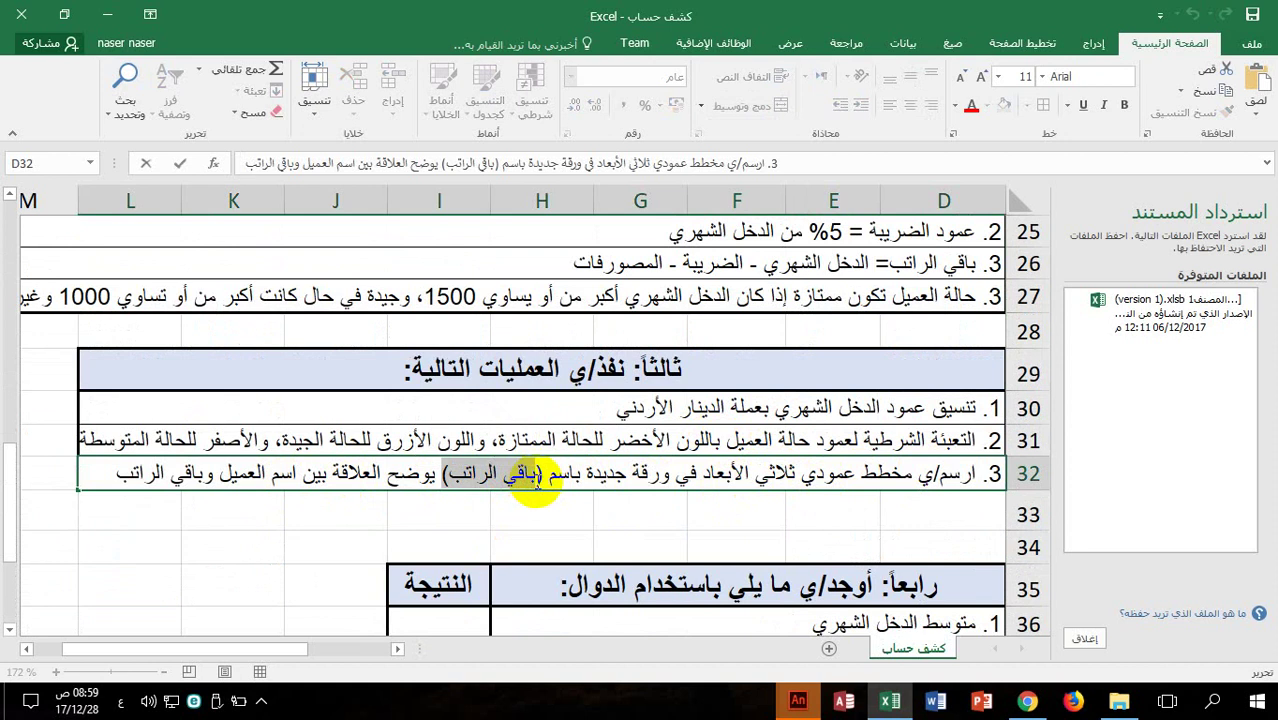
click(718, 515)
click(414, 480)
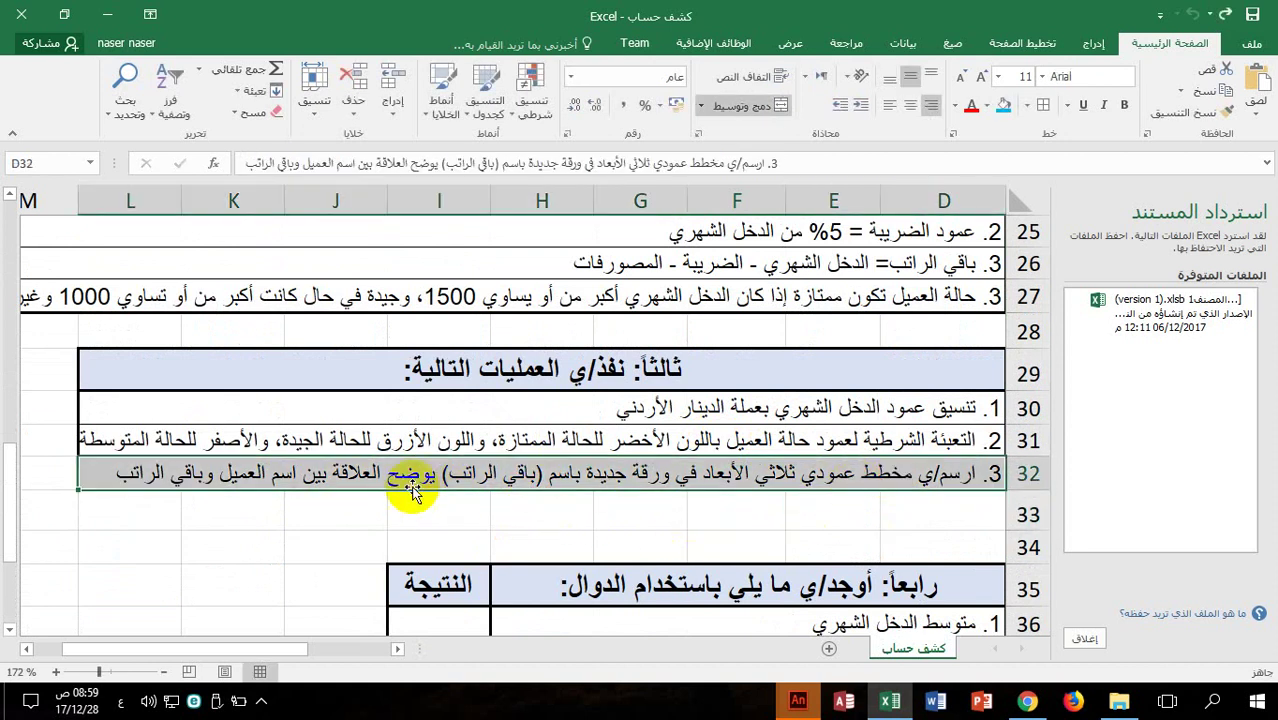
scroll(562, 474, up, 8)
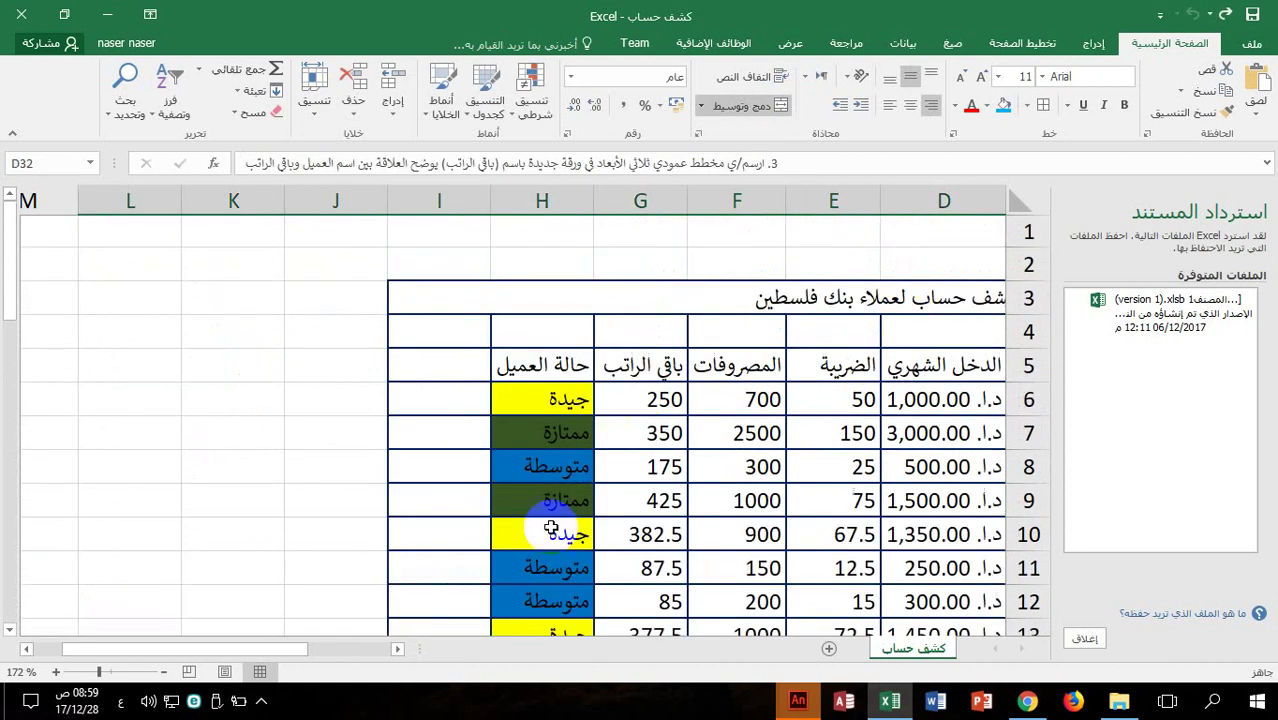
click(343, 652)
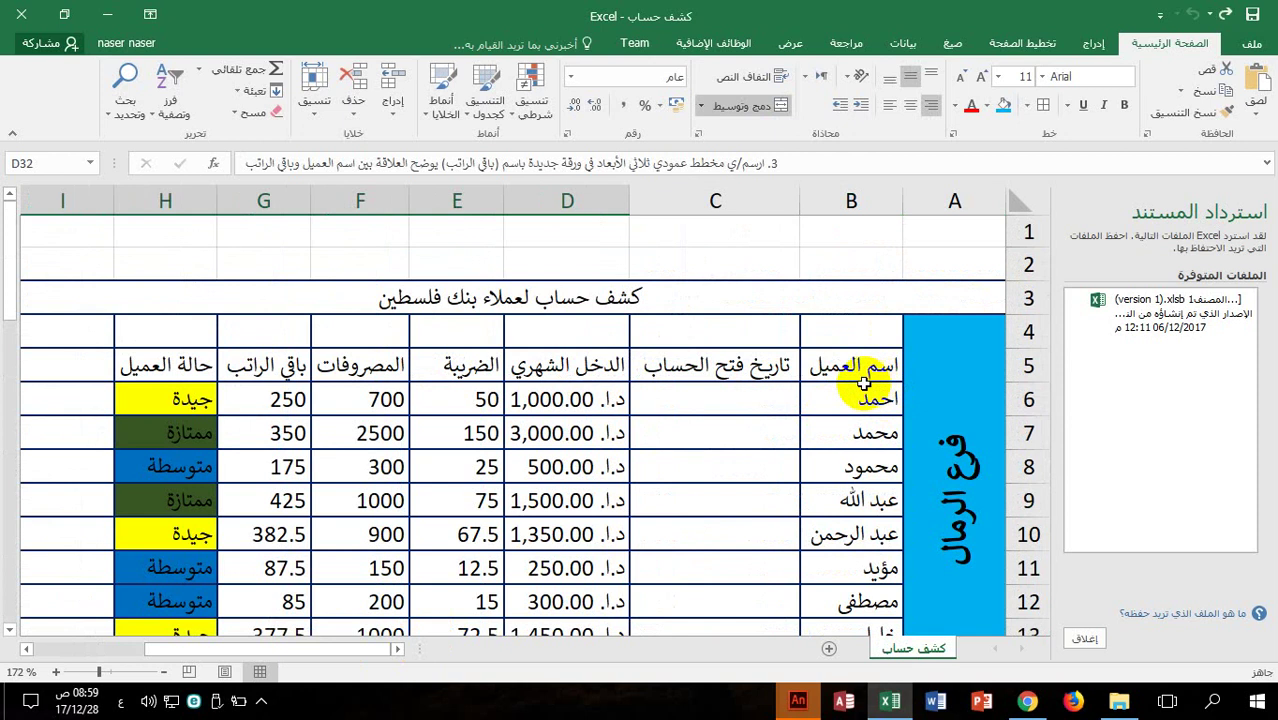
Insert a 3-D column chart from the customer name (اسم العميل) range B5:B14 and the remaining salary (باقي الراتب) range G5:G14
drag(855, 365, 850, 540)
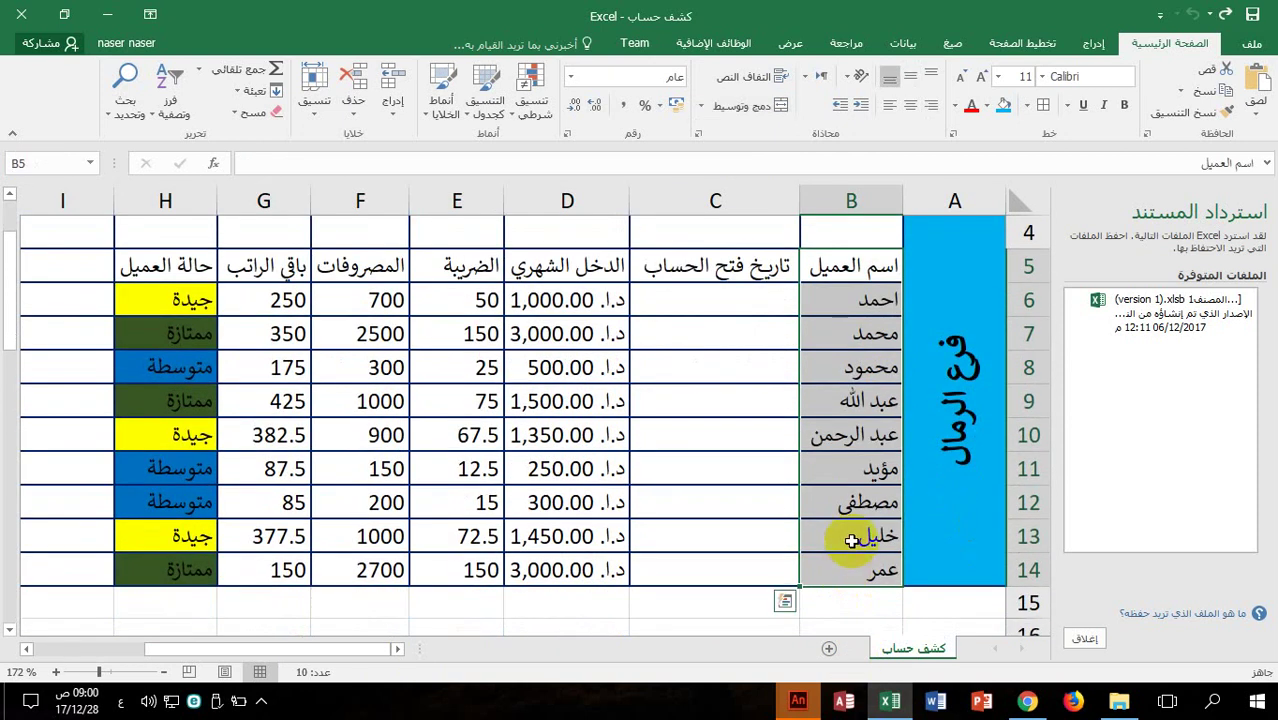
drag(262, 266, 265, 570)
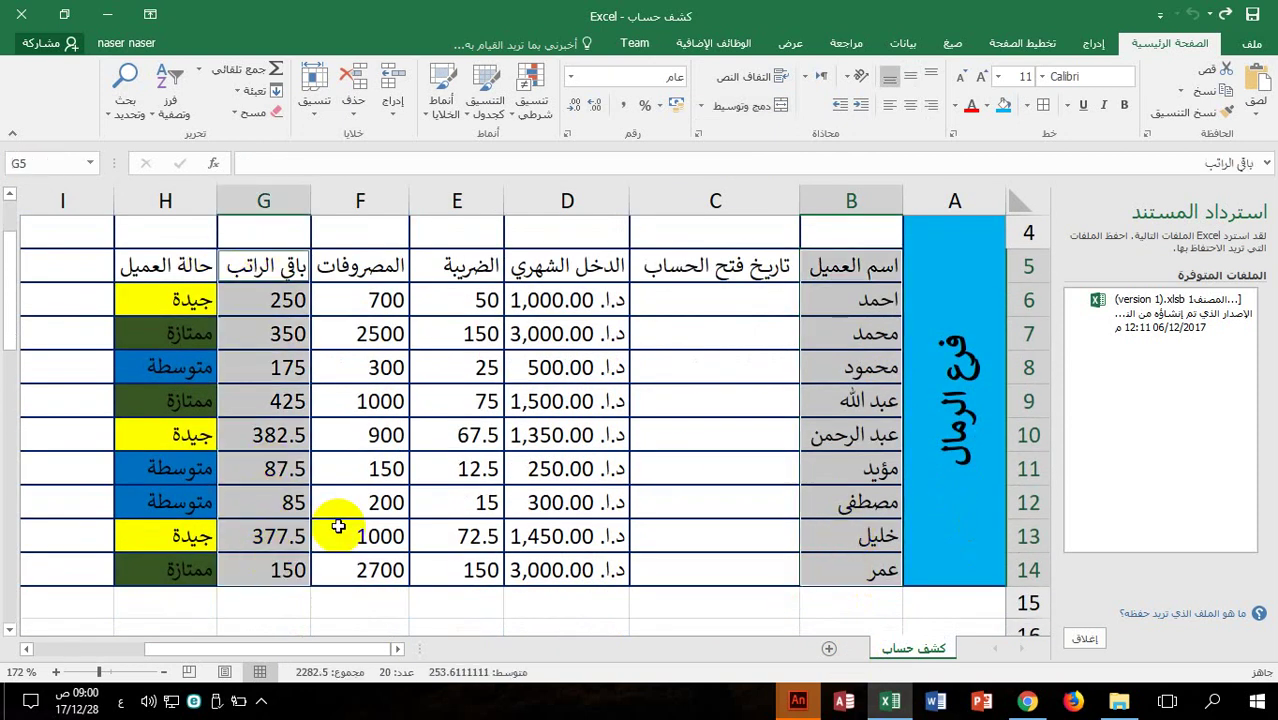
click(1100, 47)
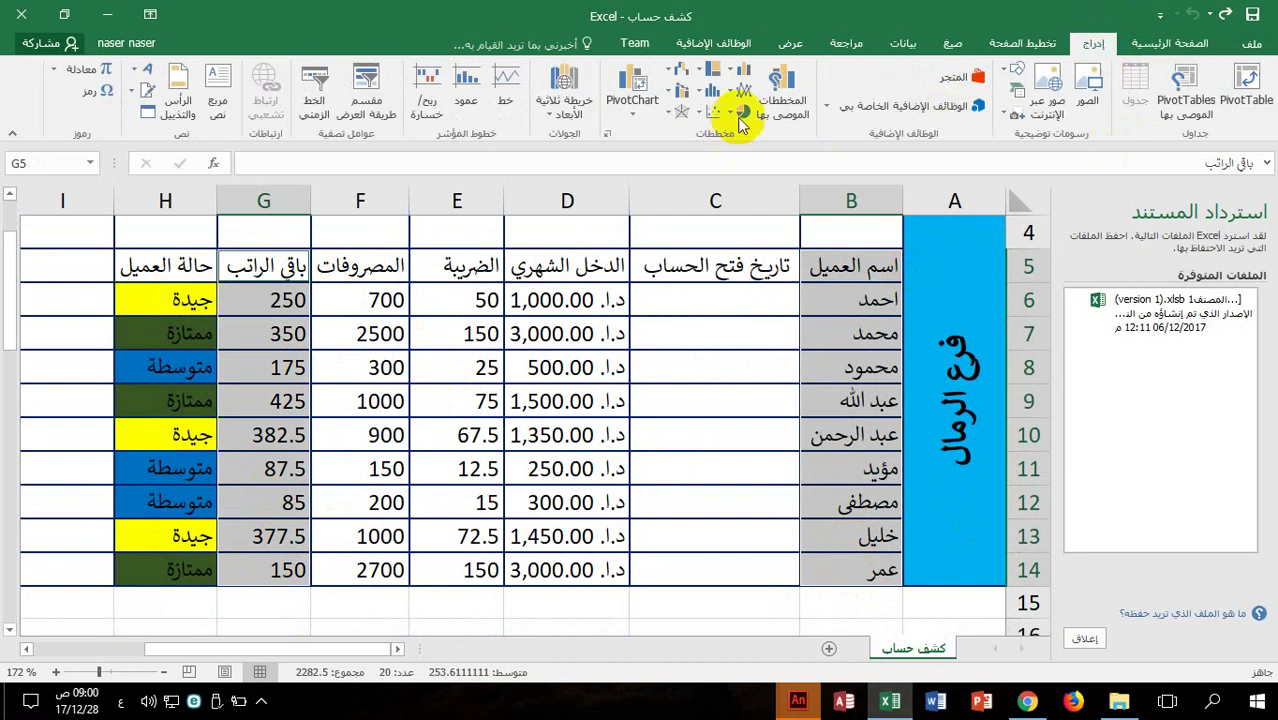
click(733, 73)
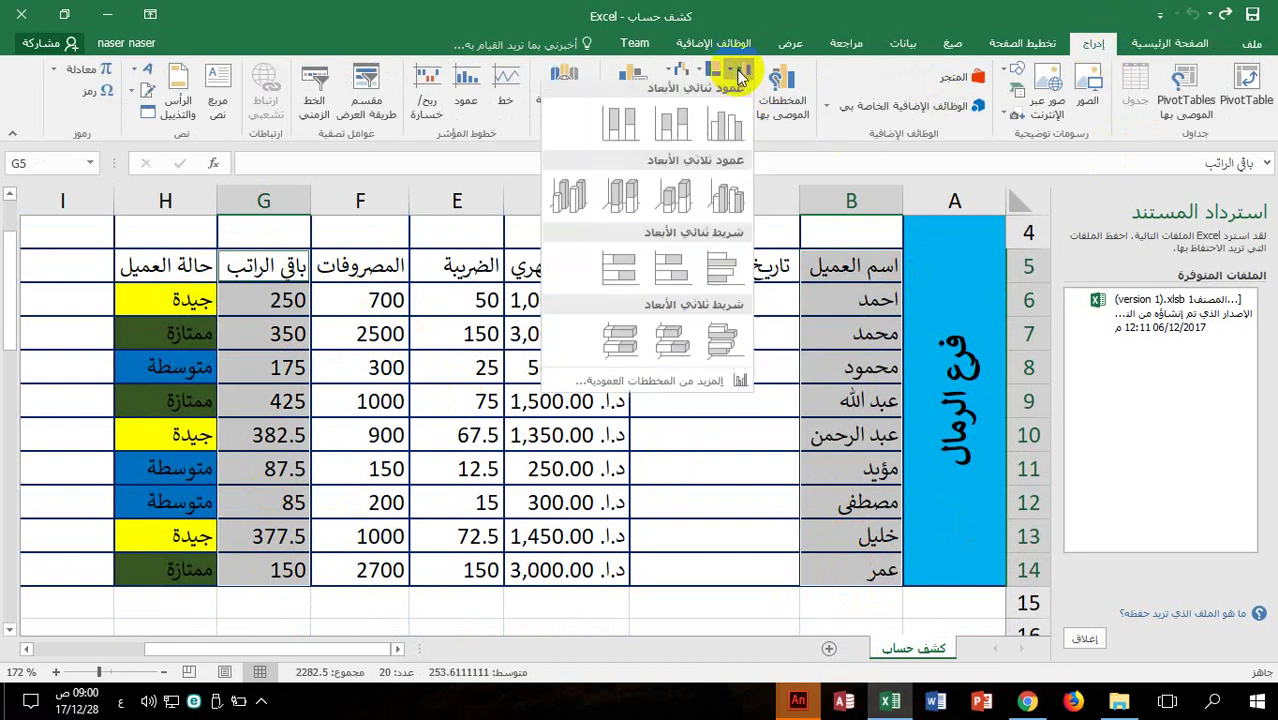
click(668, 202)
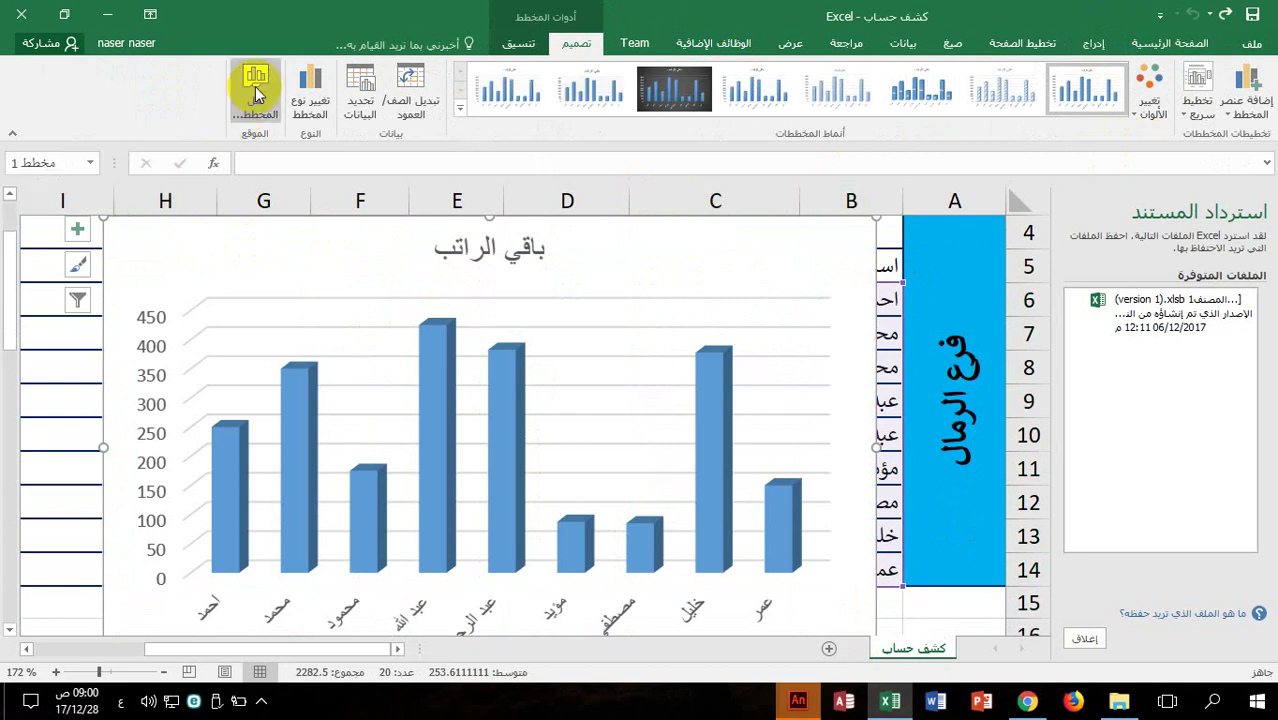
Move the chart to a new sheet named باقي الراتب and return to the كشف حساب sheet
click(258, 93)
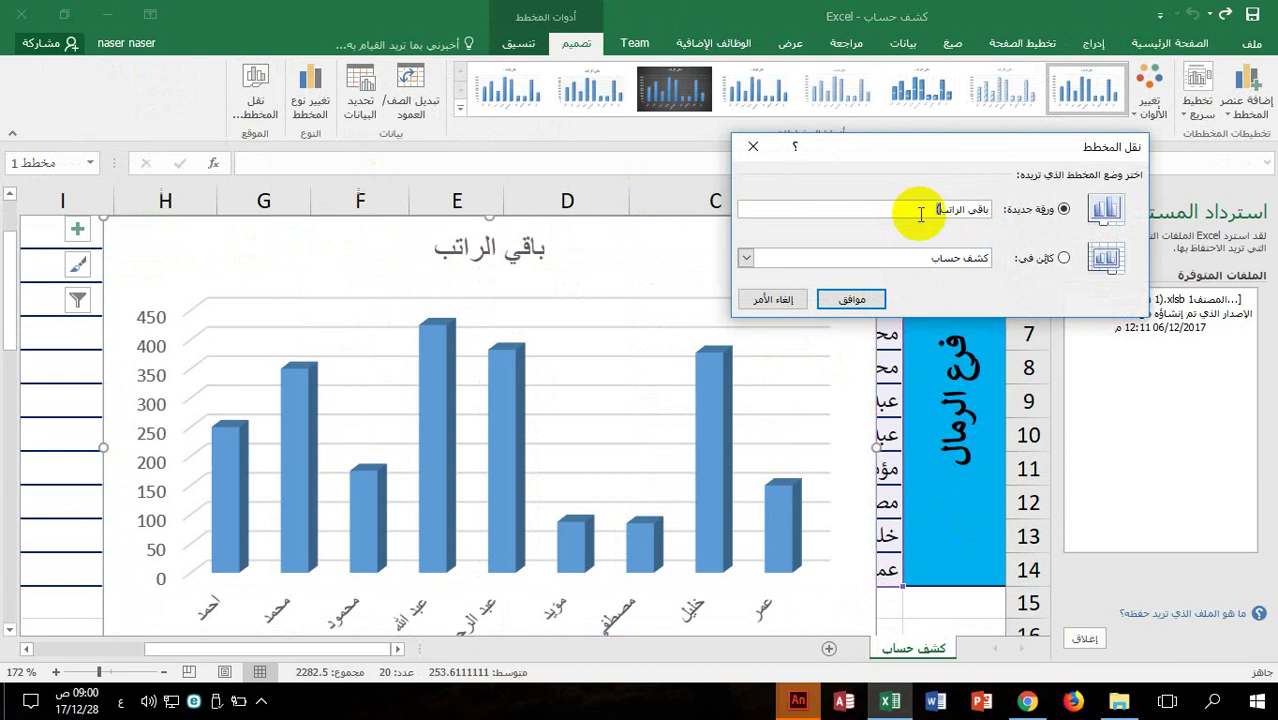
click(851, 299)
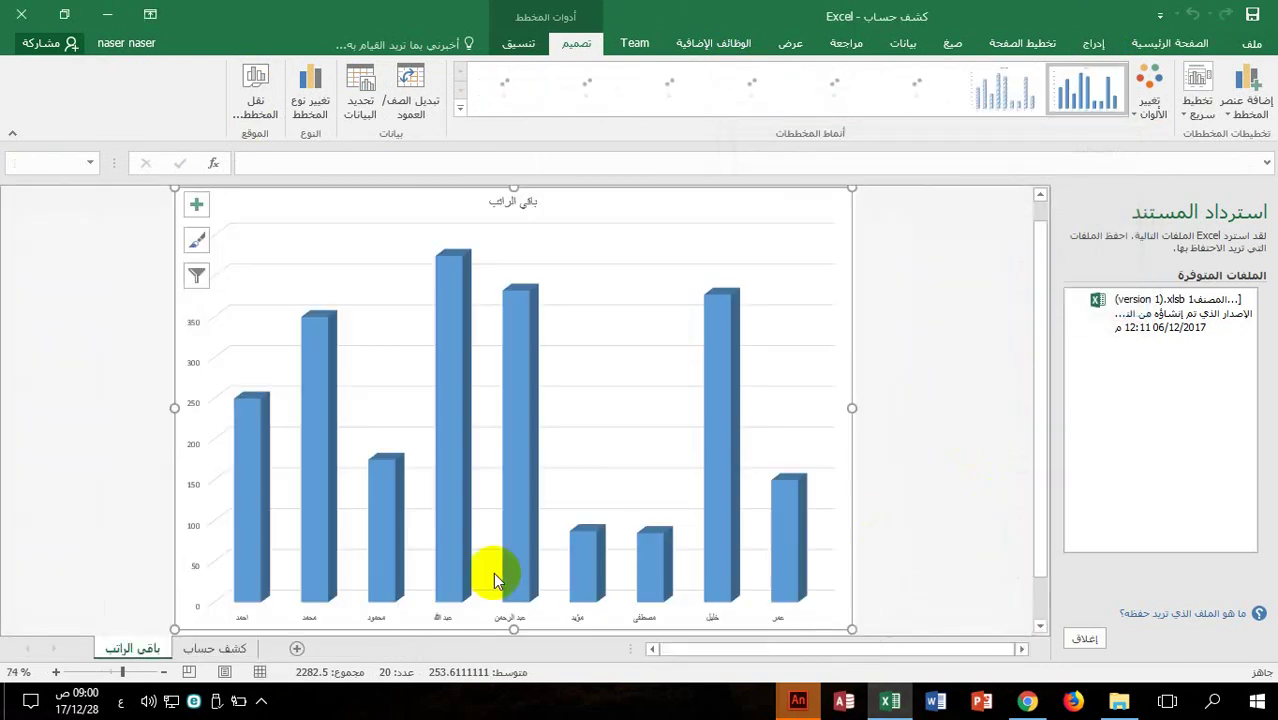
click(214, 648)
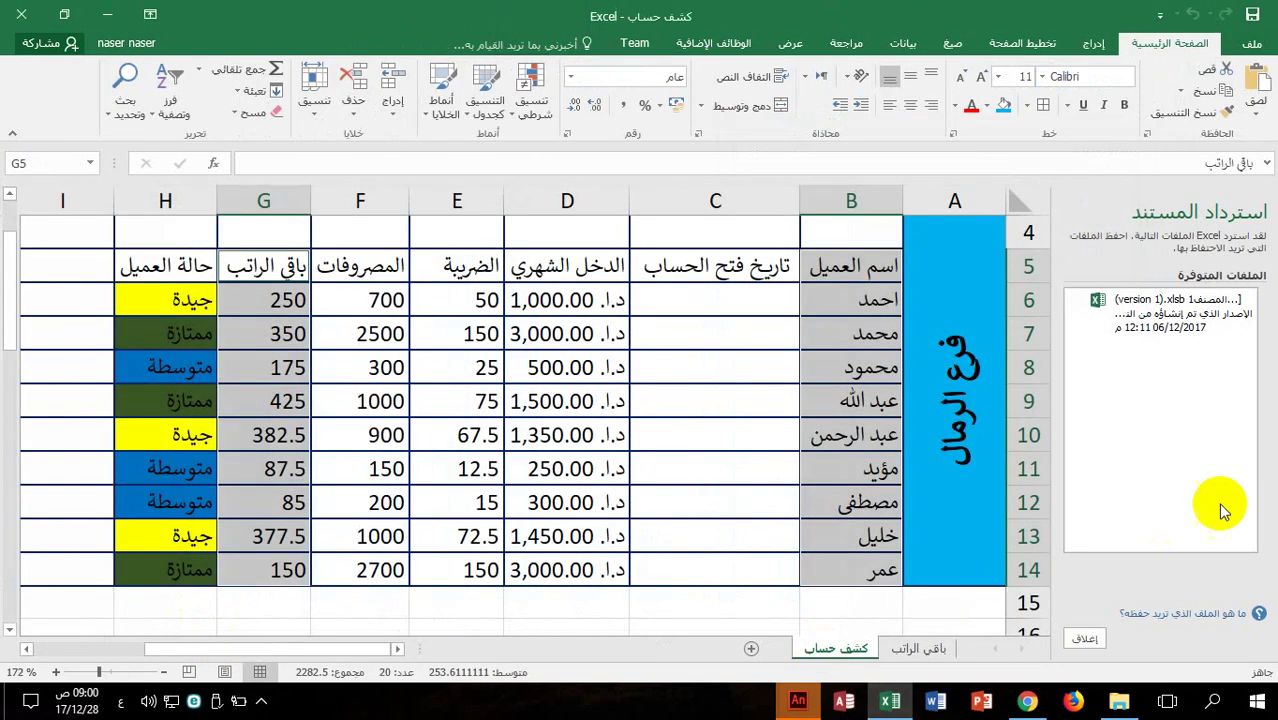
Calculate the average monthly income in I36 with the AVERAGE function over D6:D14
scroll(1250, 530, down, 3)
scroll(1153, 447, down, 3)
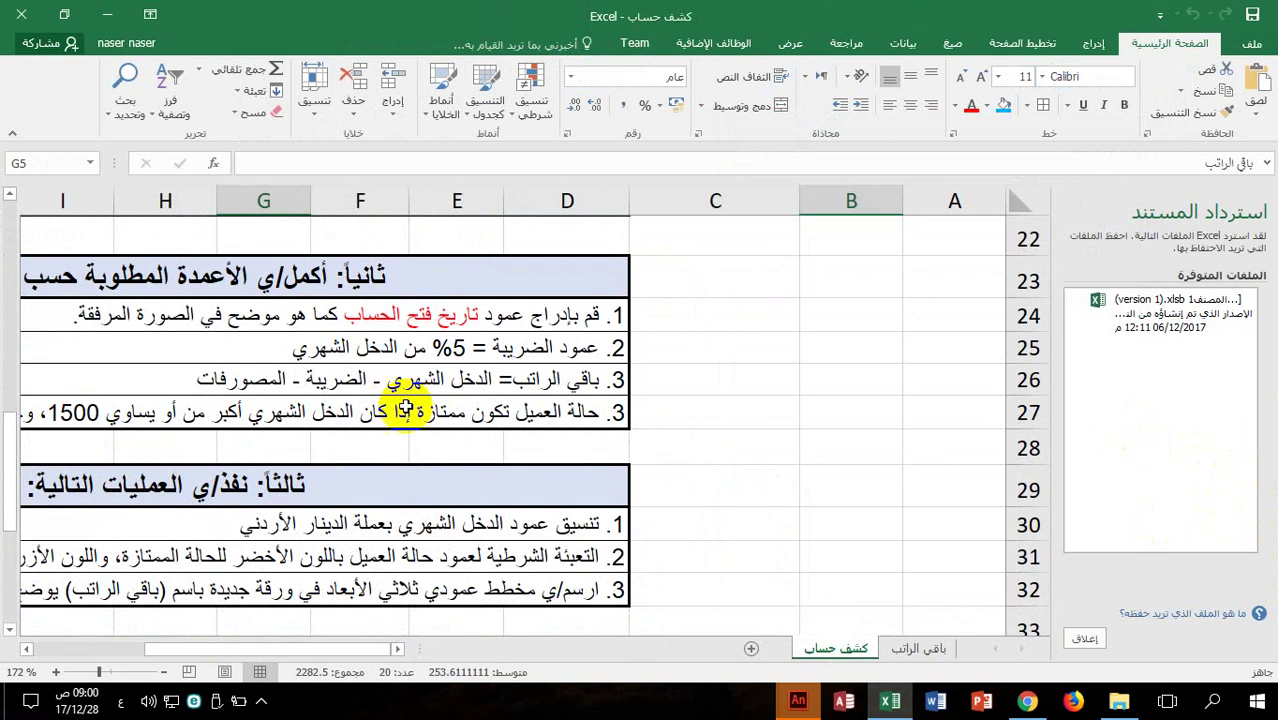
scroll(405, 410, down, 3)
drag(625, 417, 8, 410)
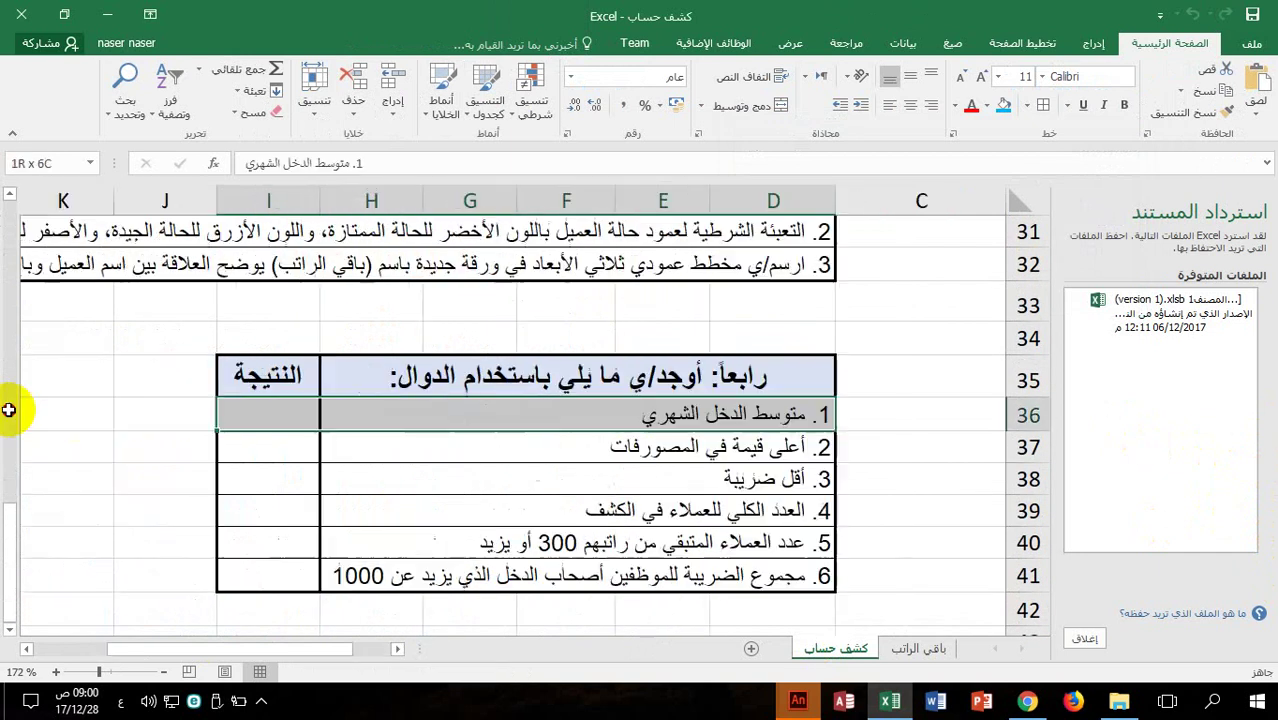
click(268, 414)
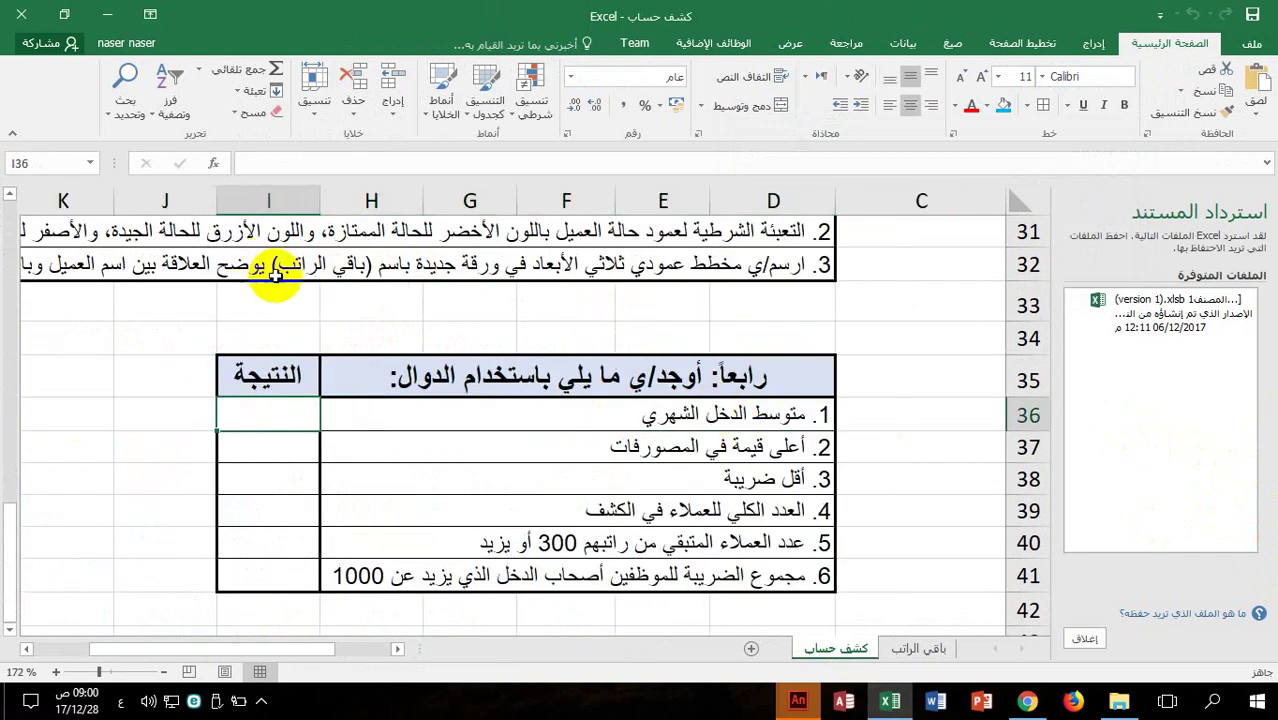
click(200, 69)
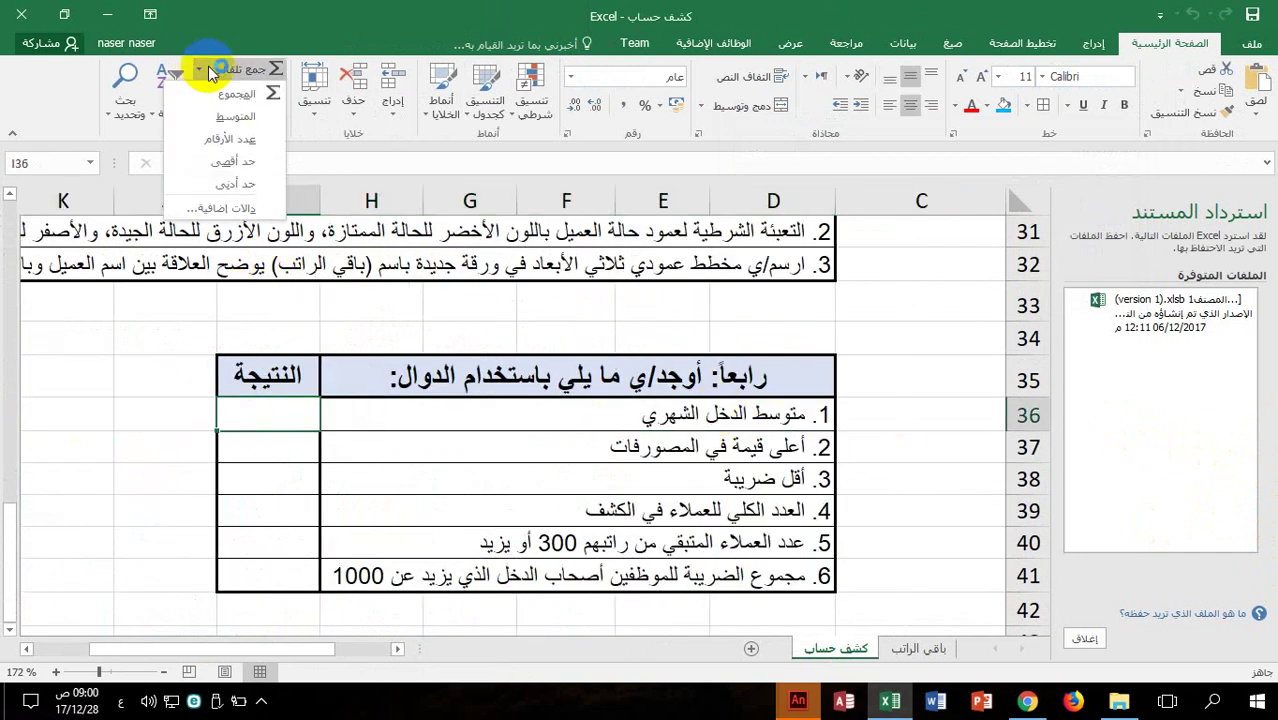
click(213, 117)
scroll(628, 365, up, 10)
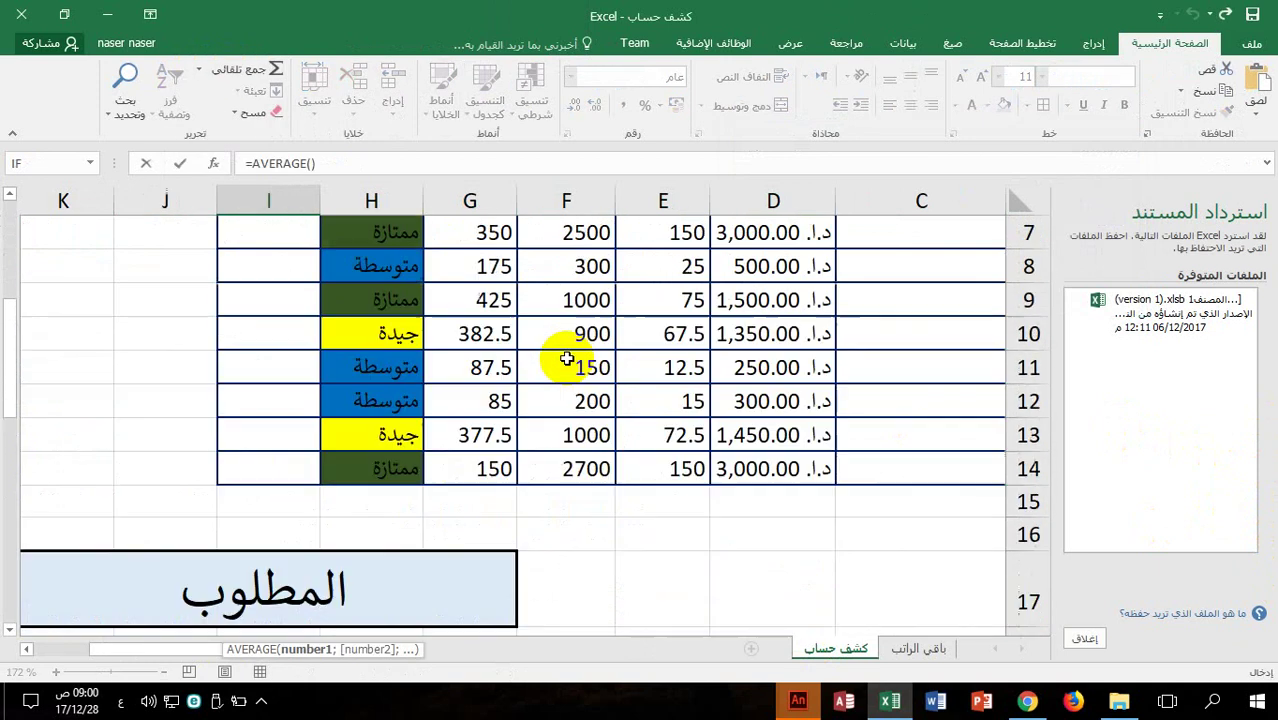
click(752, 399)
drag(775, 500, 747, 566)
key(Return)
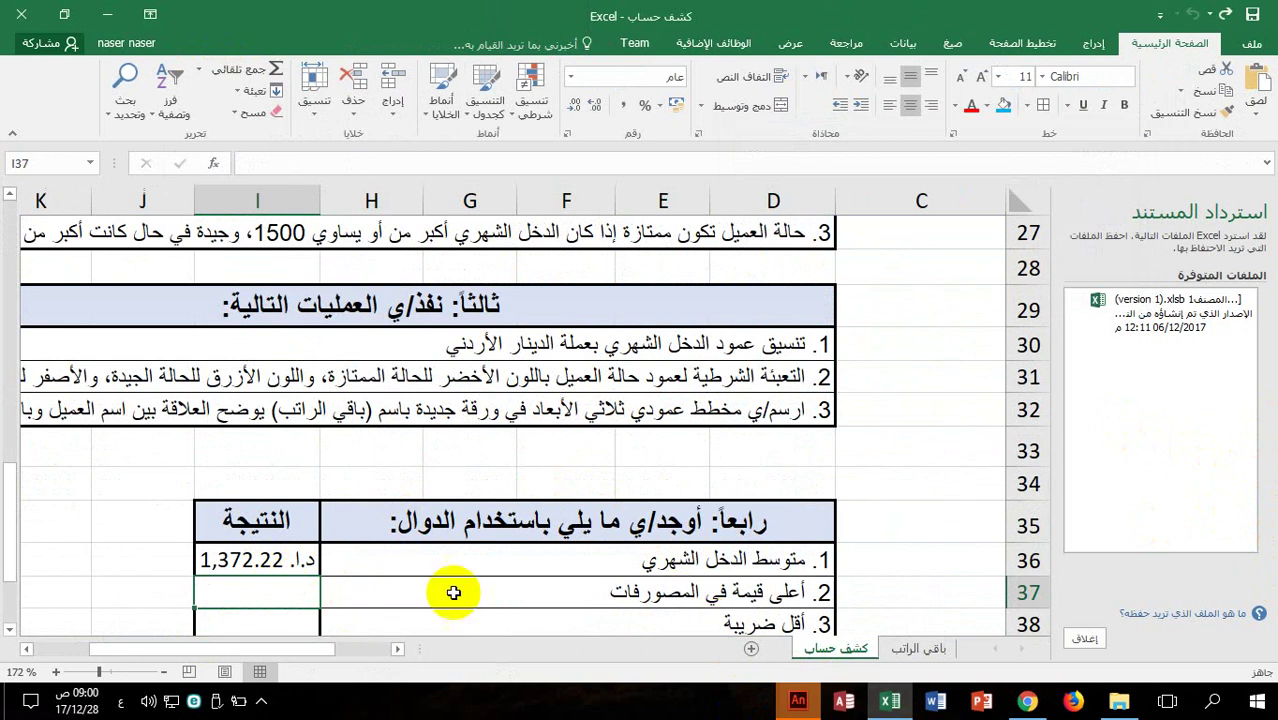
Correct the misspelled last word of the D37 task text to المصروفات
click(692, 597)
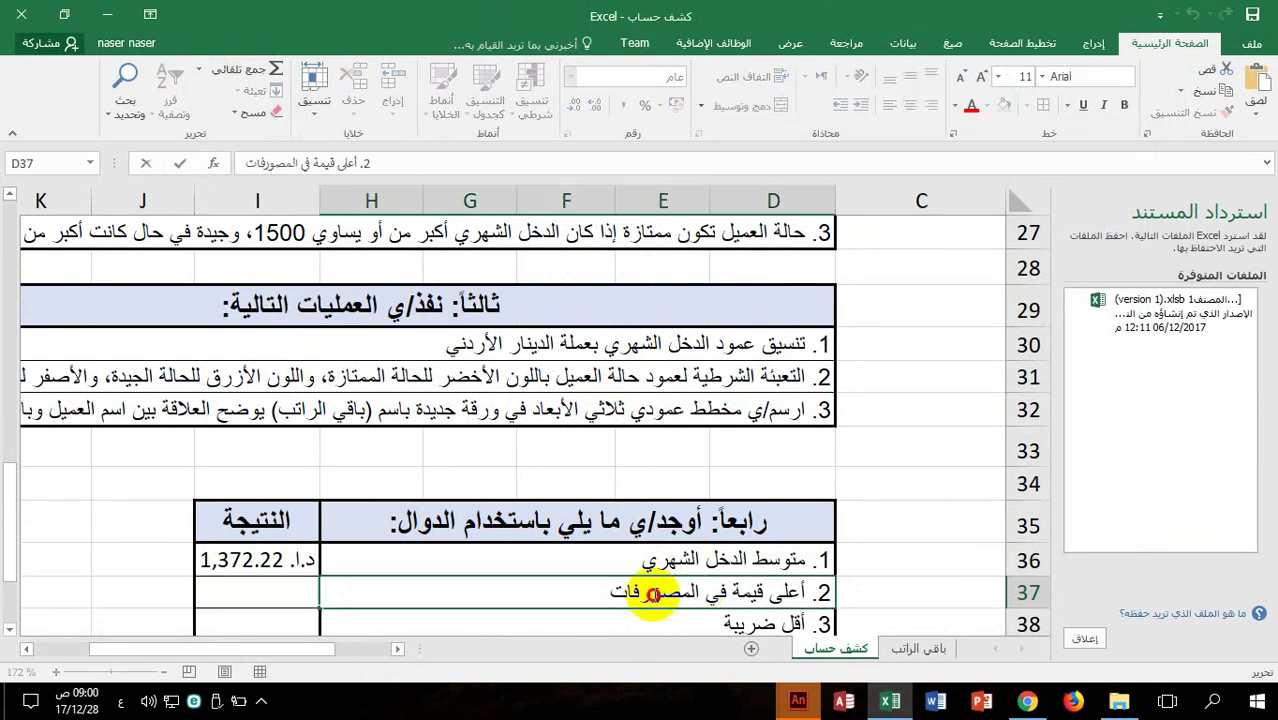
double_click(659, 596)
key(BackSpace)
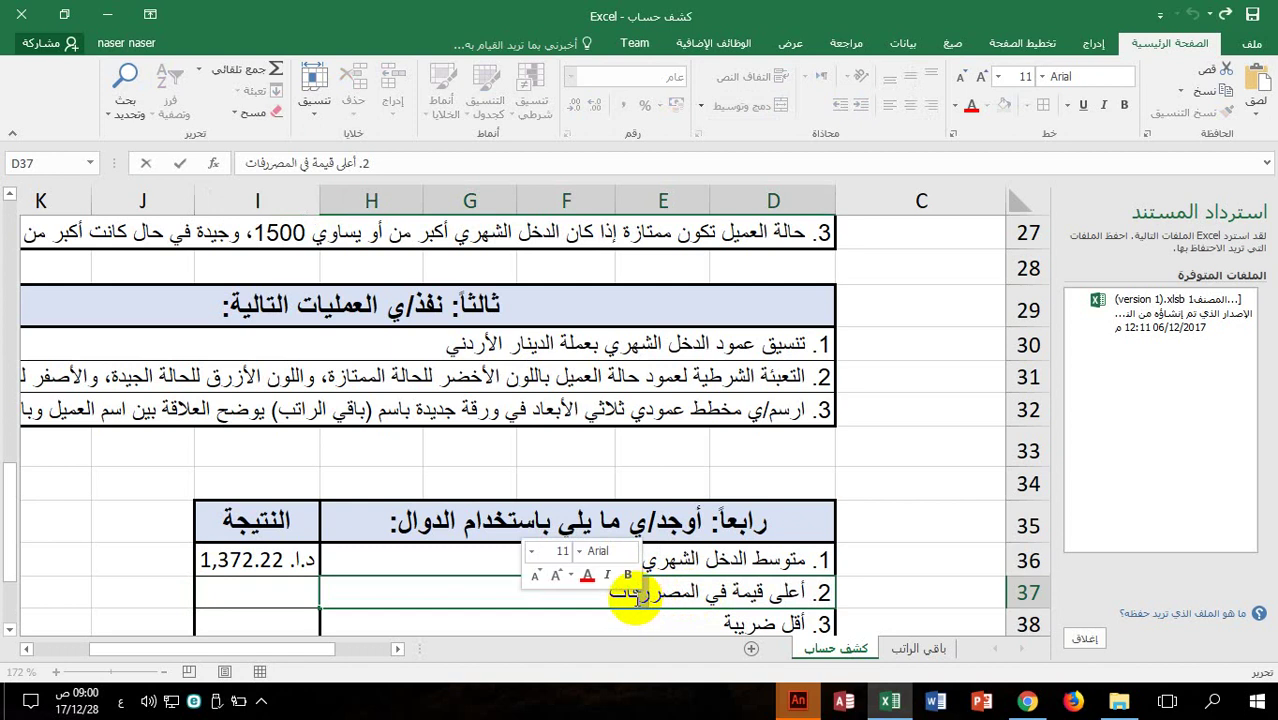
Find the highest expense in I37 with the MAX function over F6:F14
click(257, 592)
scroll(257, 466, up, 8)
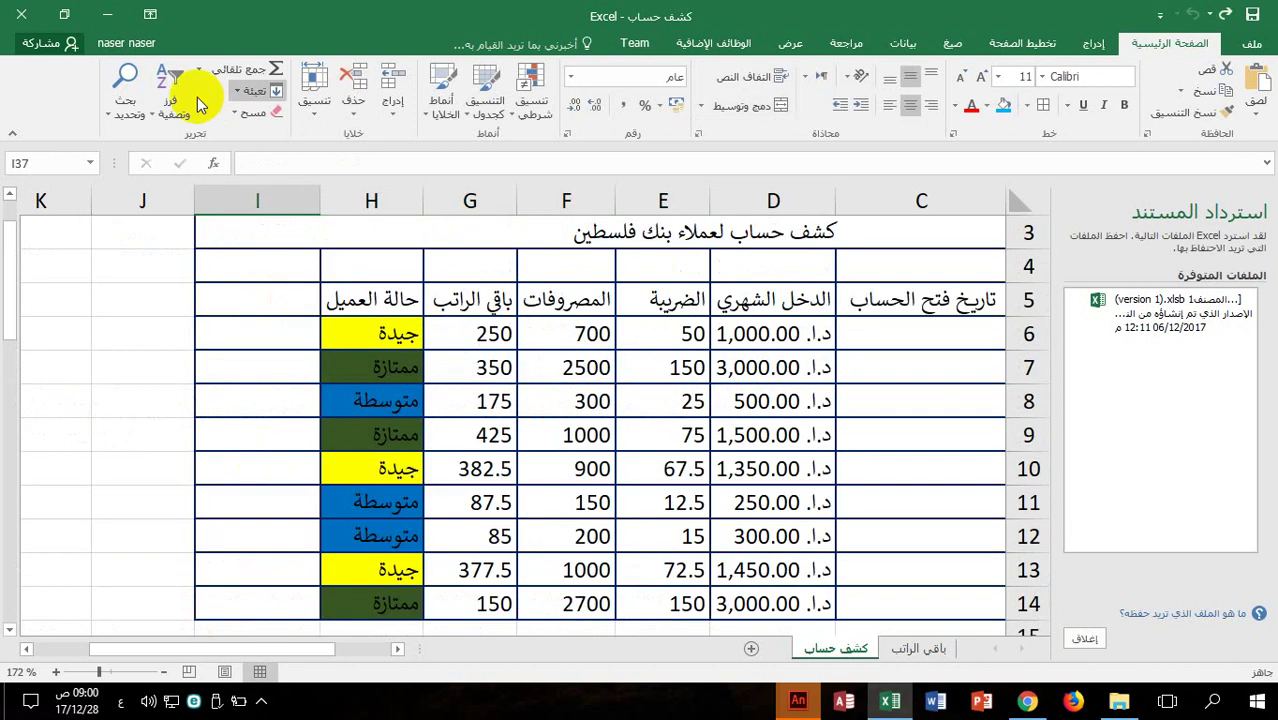
click(206, 70)
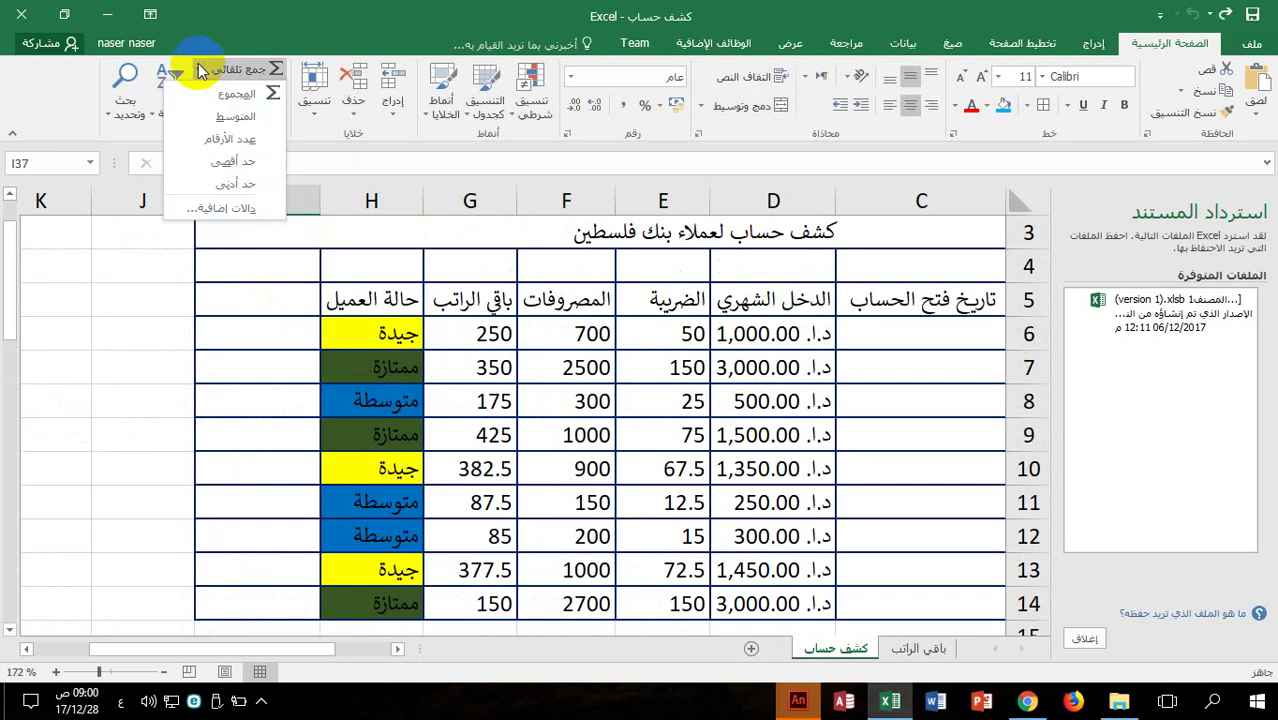
click(215, 172)
scroll(460, 270, up, 8)
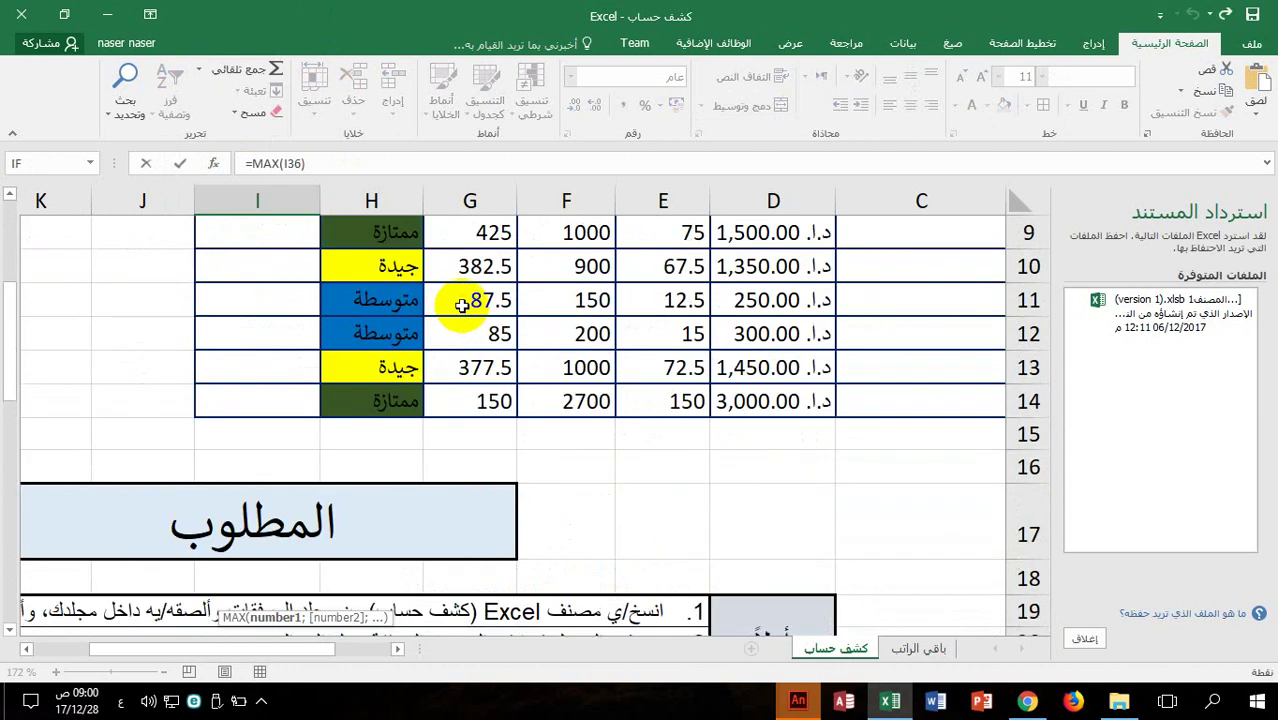
drag(536, 406, 554, 581)
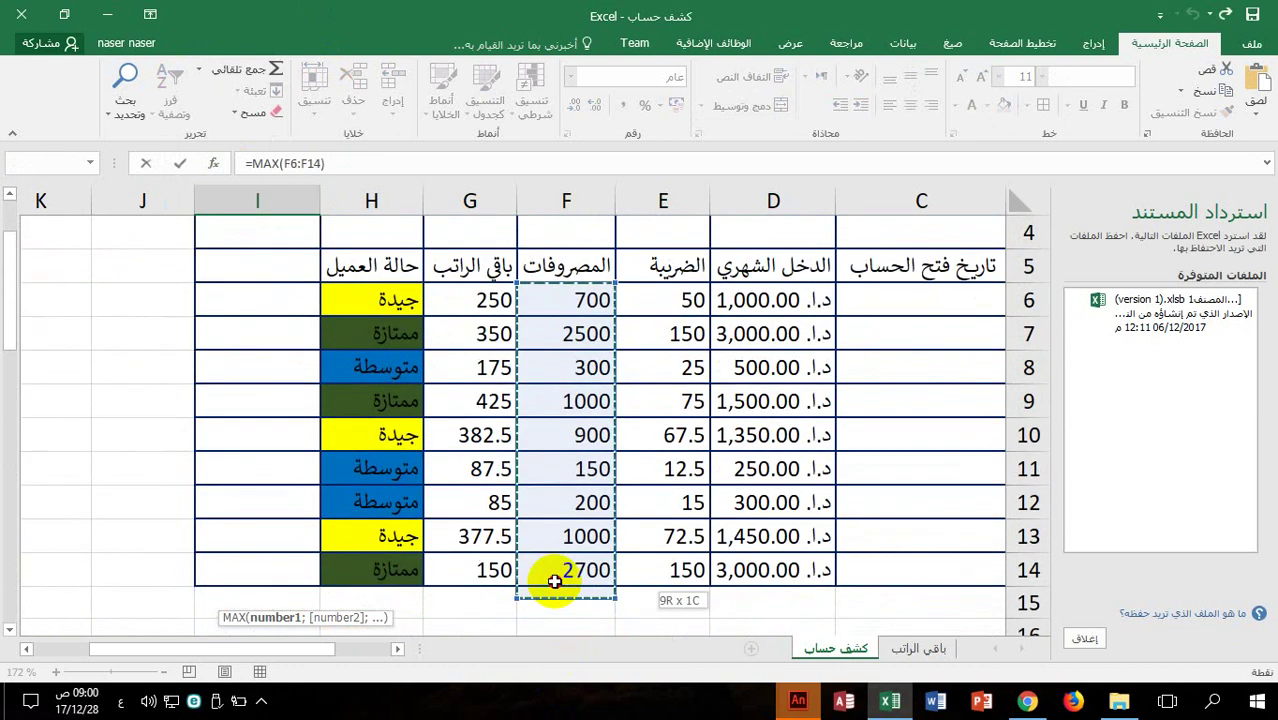
key(Return)
Find the lowest tax in I38 with the MIN function over E6:E14
scroll(700, 500, down, 3)
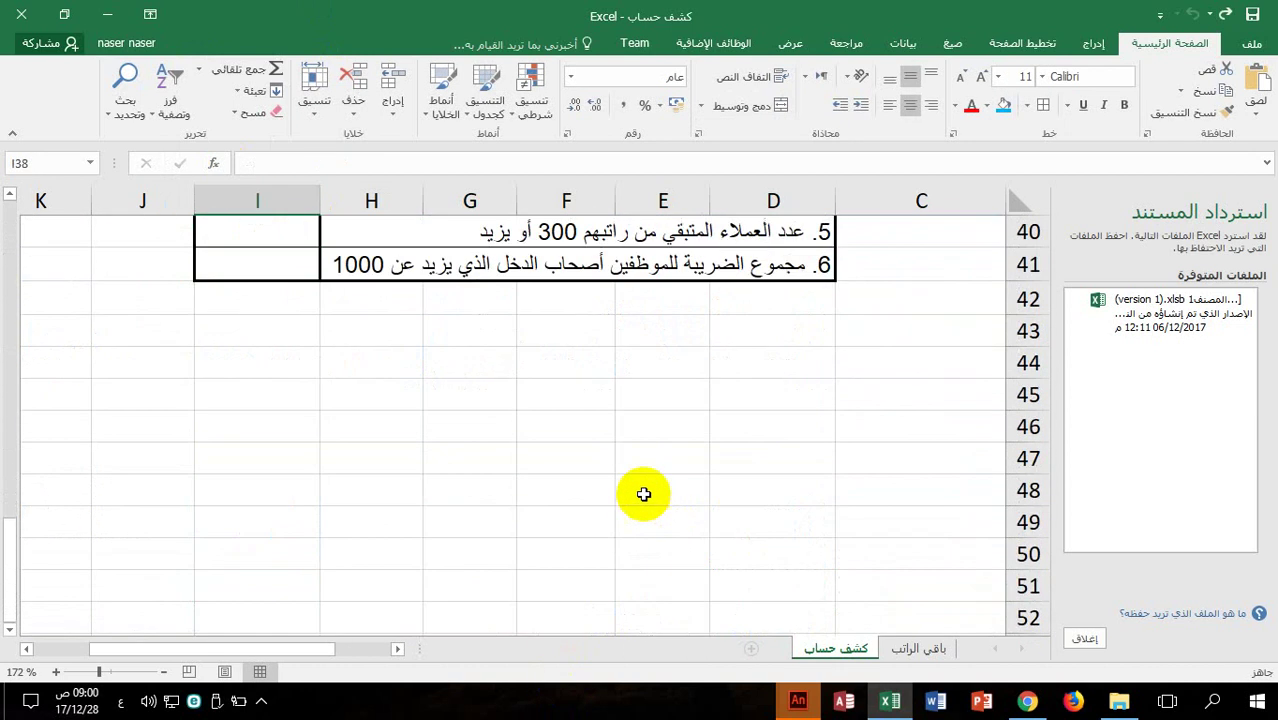
scroll(500, 490, up, 3)
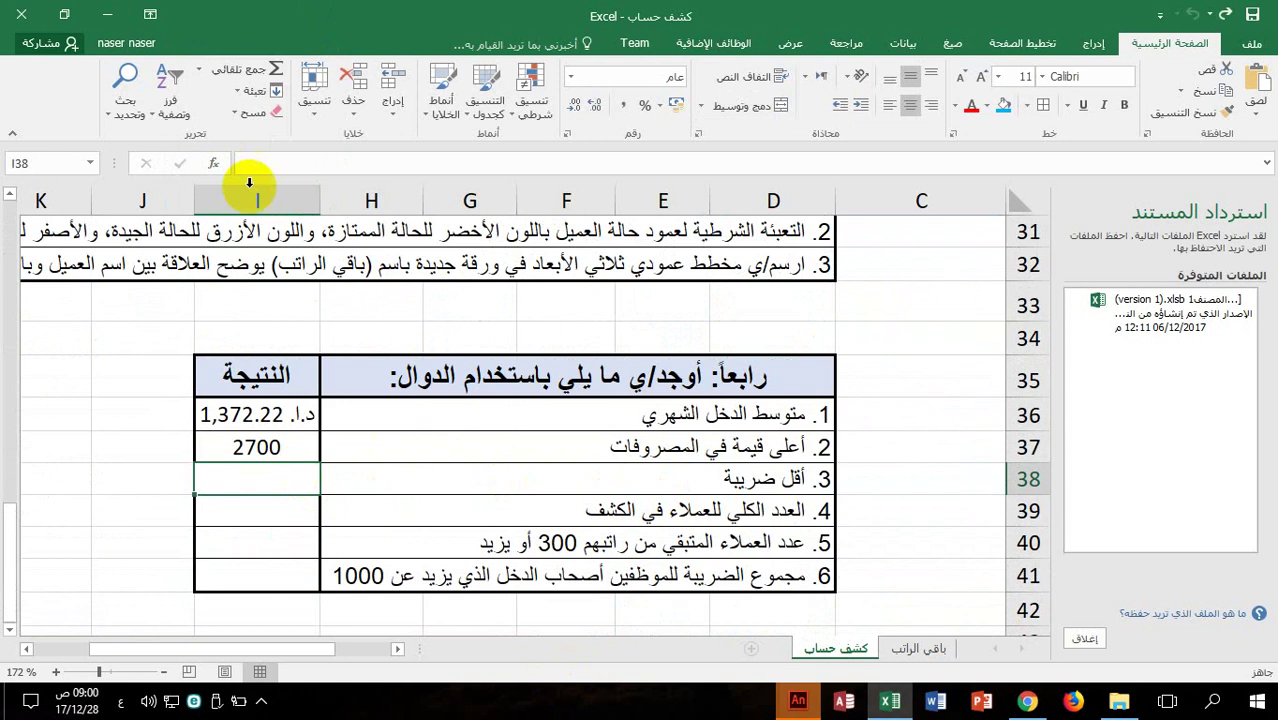
click(200, 72)
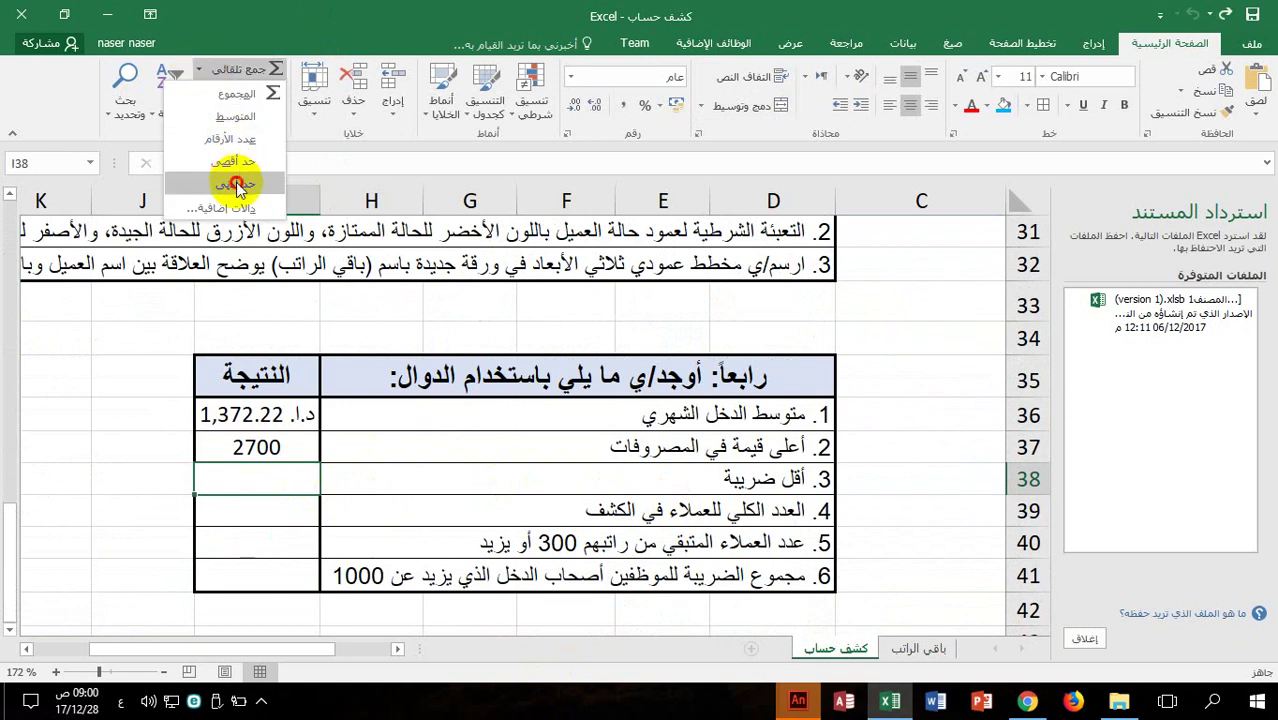
click(228, 172)
scroll(560, 400, up, 10)
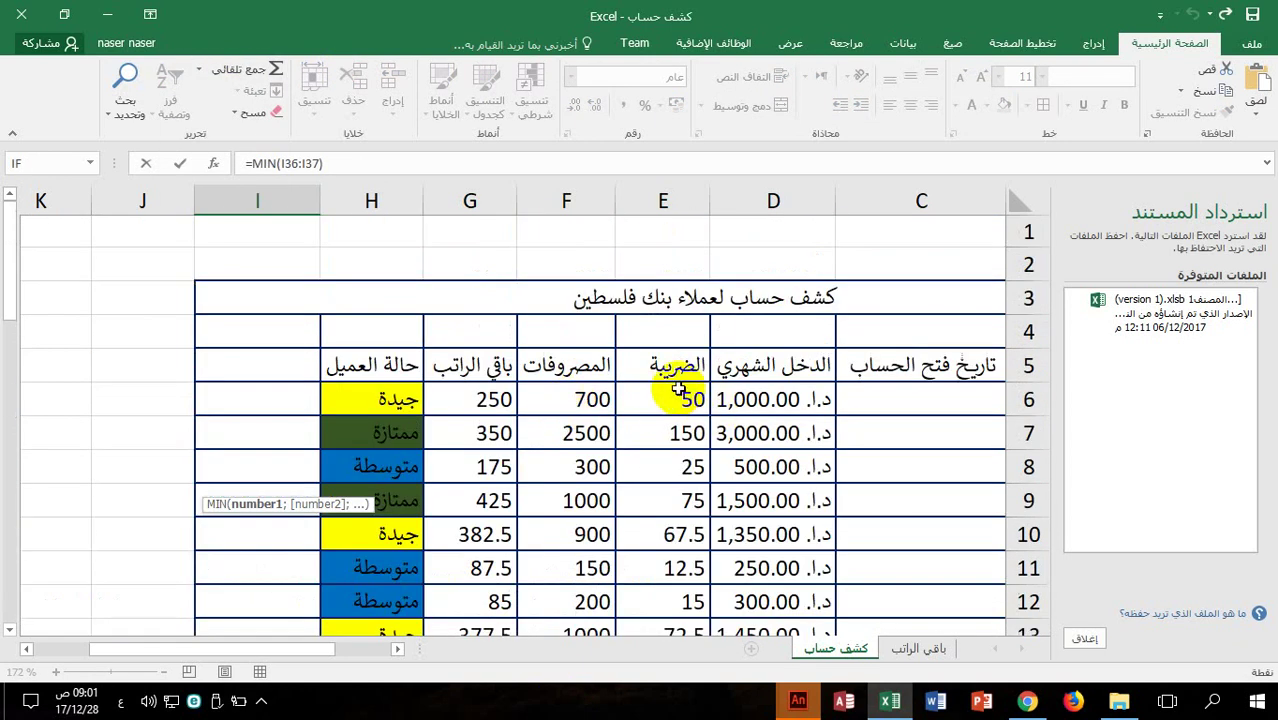
drag(679, 390, 663, 568)
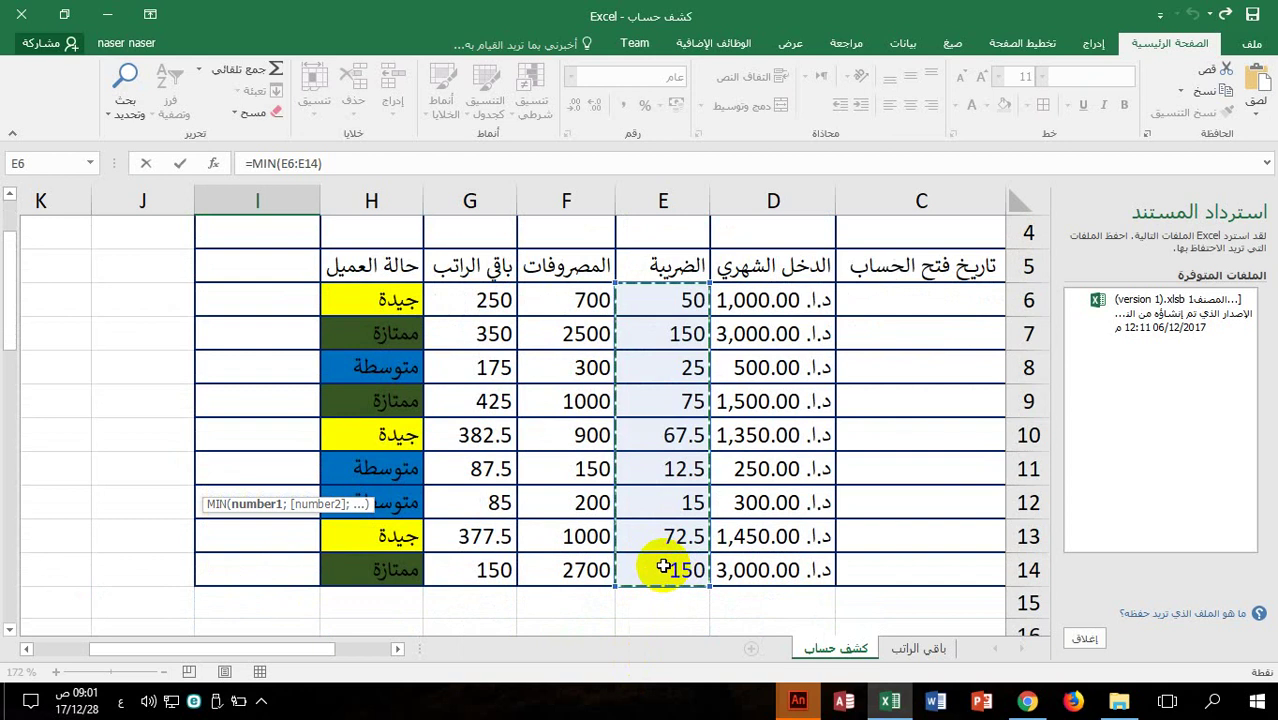
key(Return)
Count all customers in I39 with the COUNTA function over the customer name cells B6:B14
scroll(599, 494, down, 3)
scroll(380, 451, up, 2)
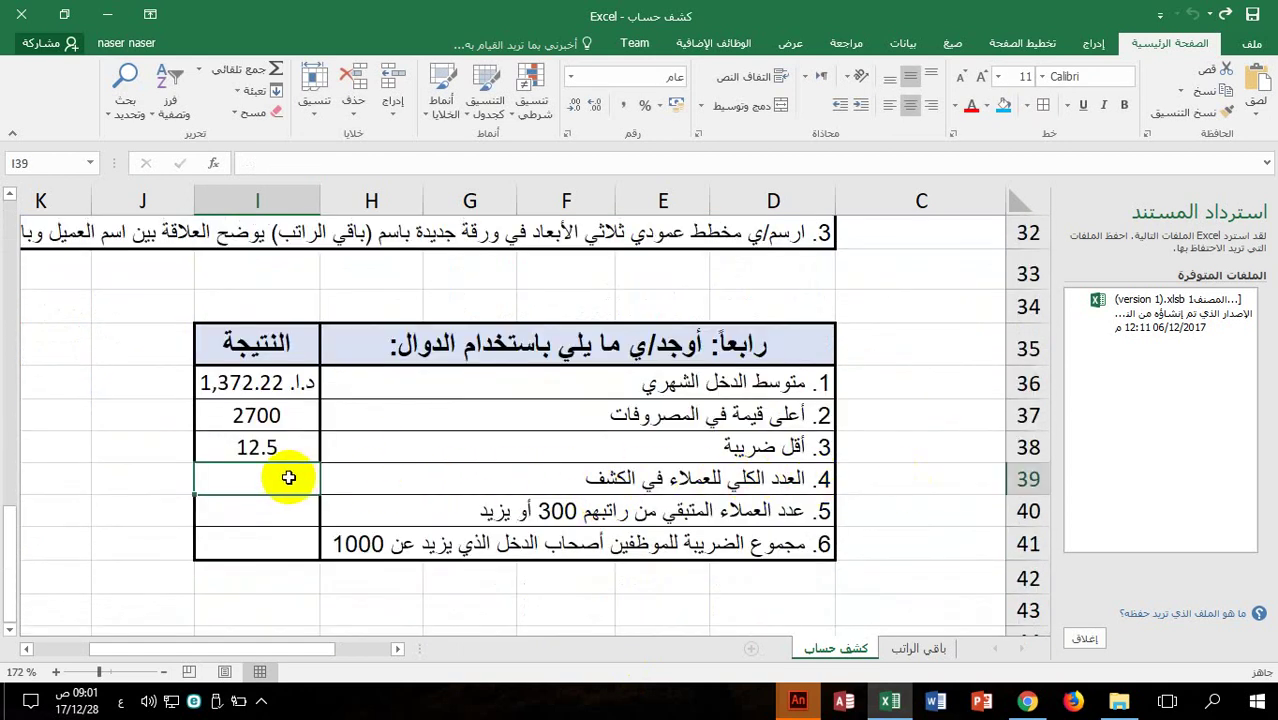
click(198, 71)
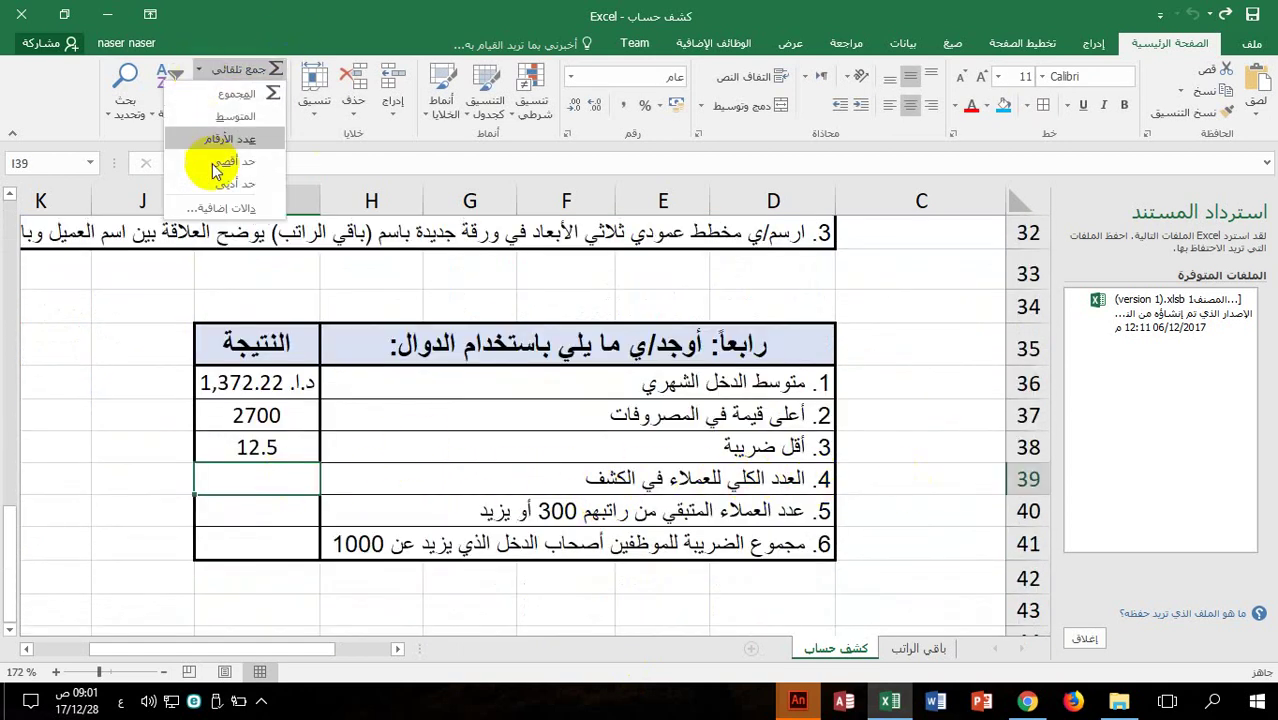
click(190, 140)
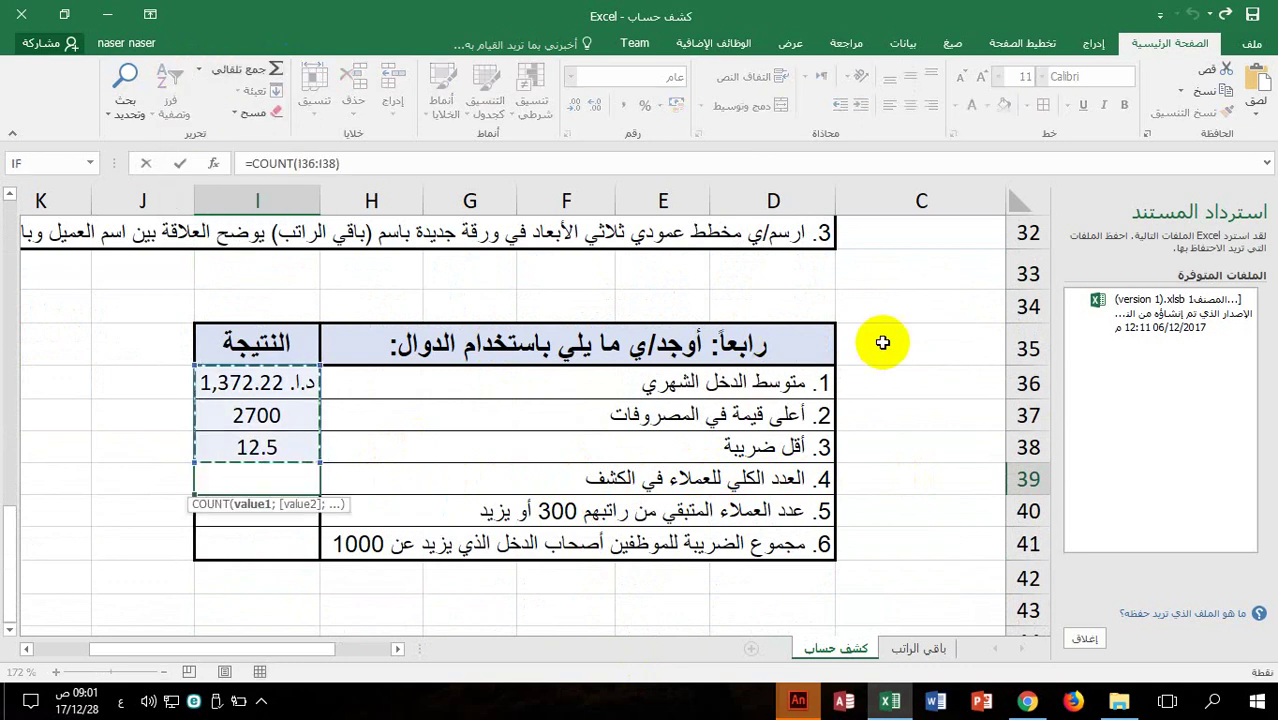
scroll(903, 356, up, 10)
drag(840, 400, 845, 572)
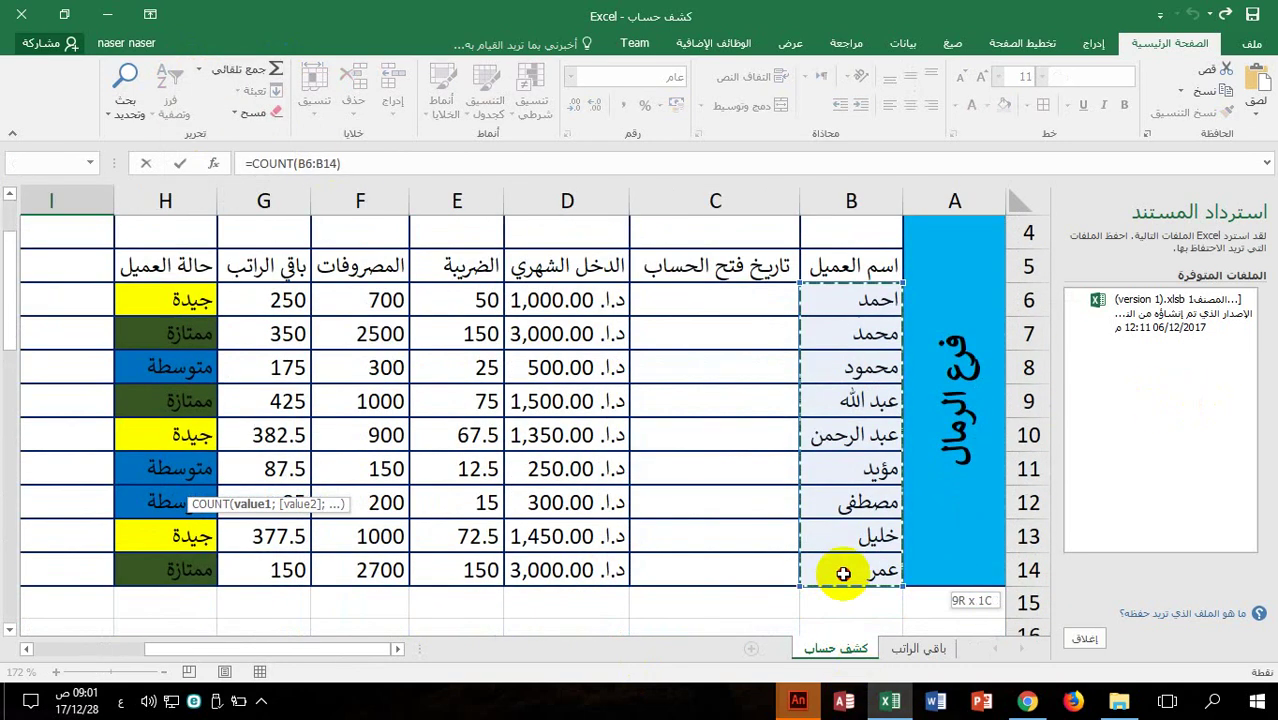
click(290, 163)
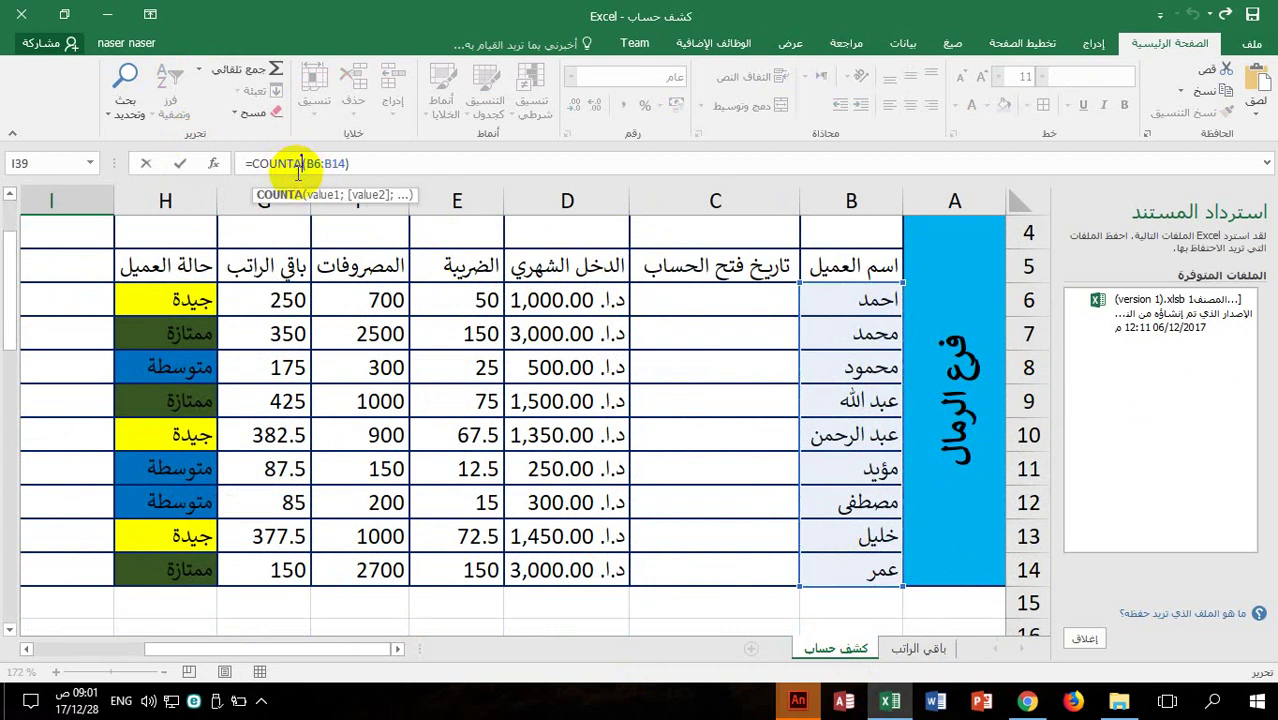
text(A)
key(Return)
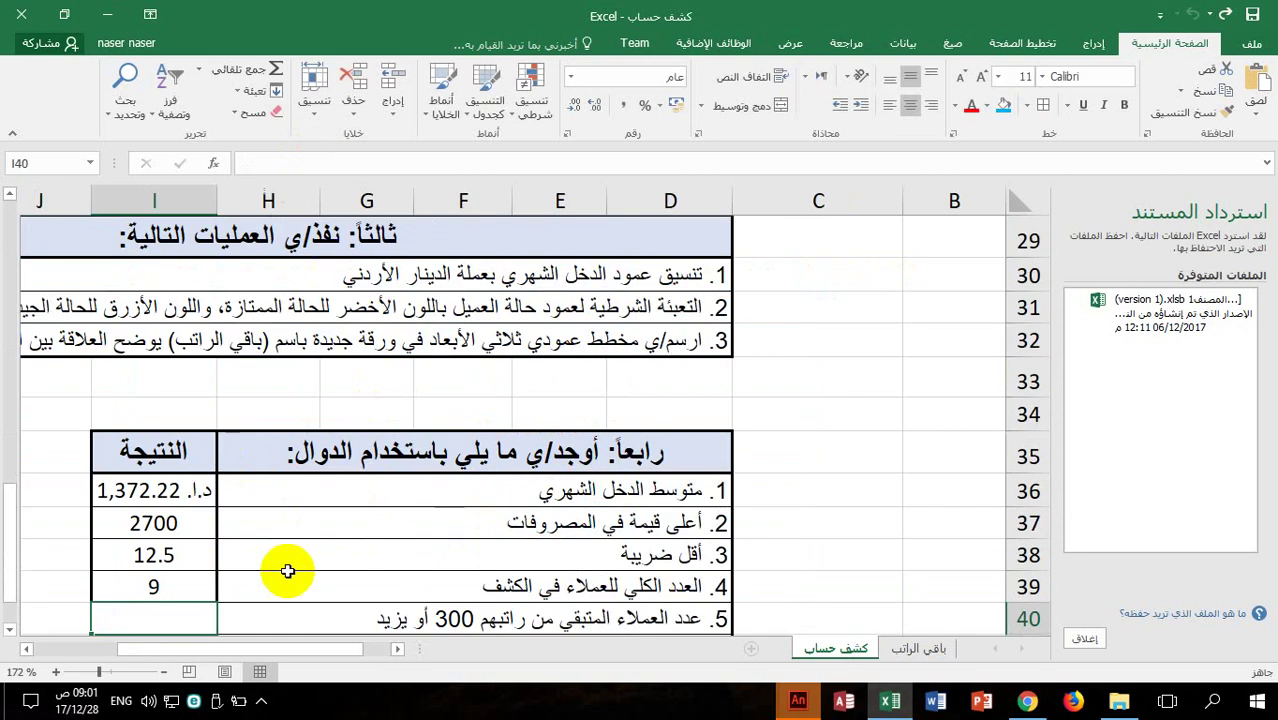
Insert the COUNTIF function in I40 for the number of customers whose remaining salary is 300 or more
click(301, 618)
scroll(390, 560, down, 2)
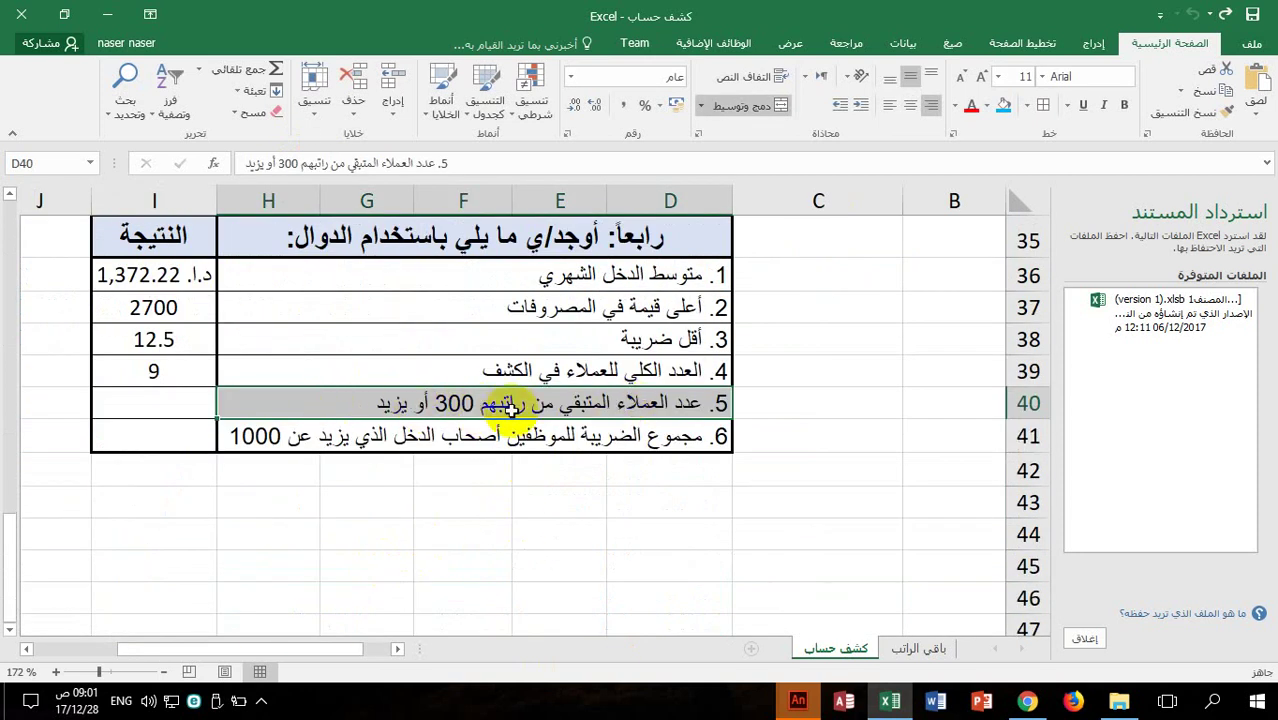
click(209, 401)
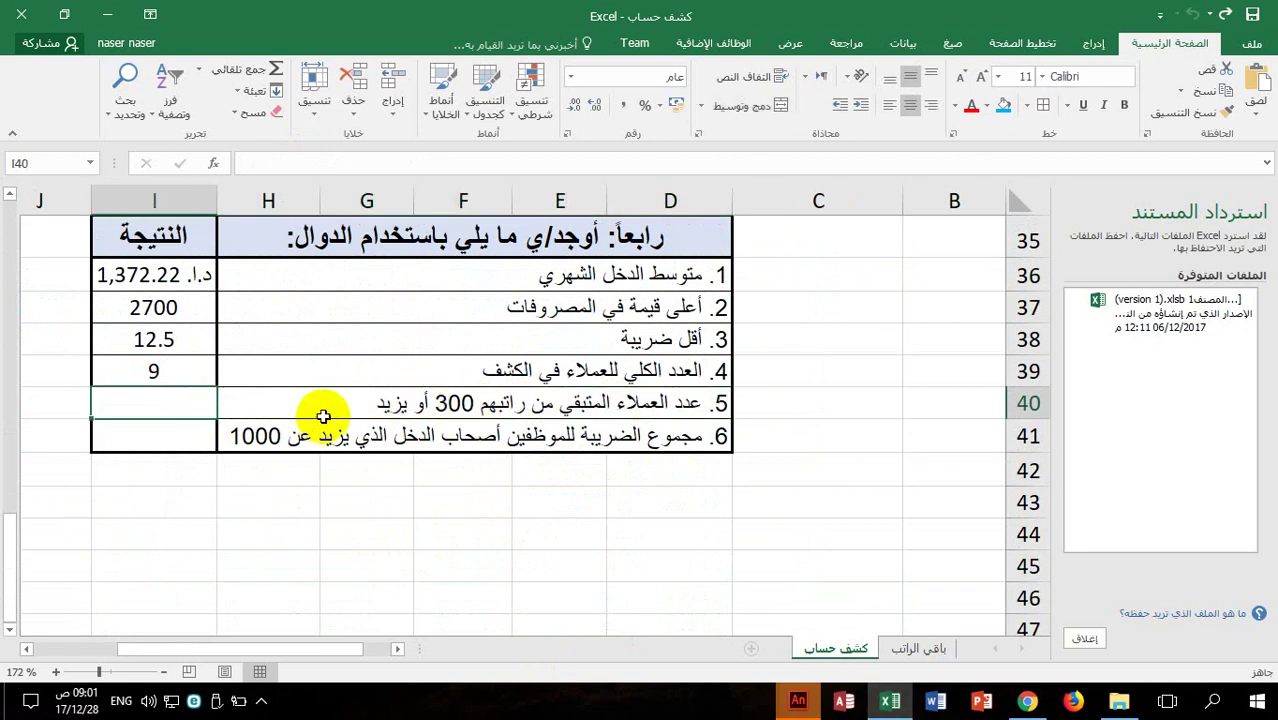
click(200, 72)
click(222, 202)
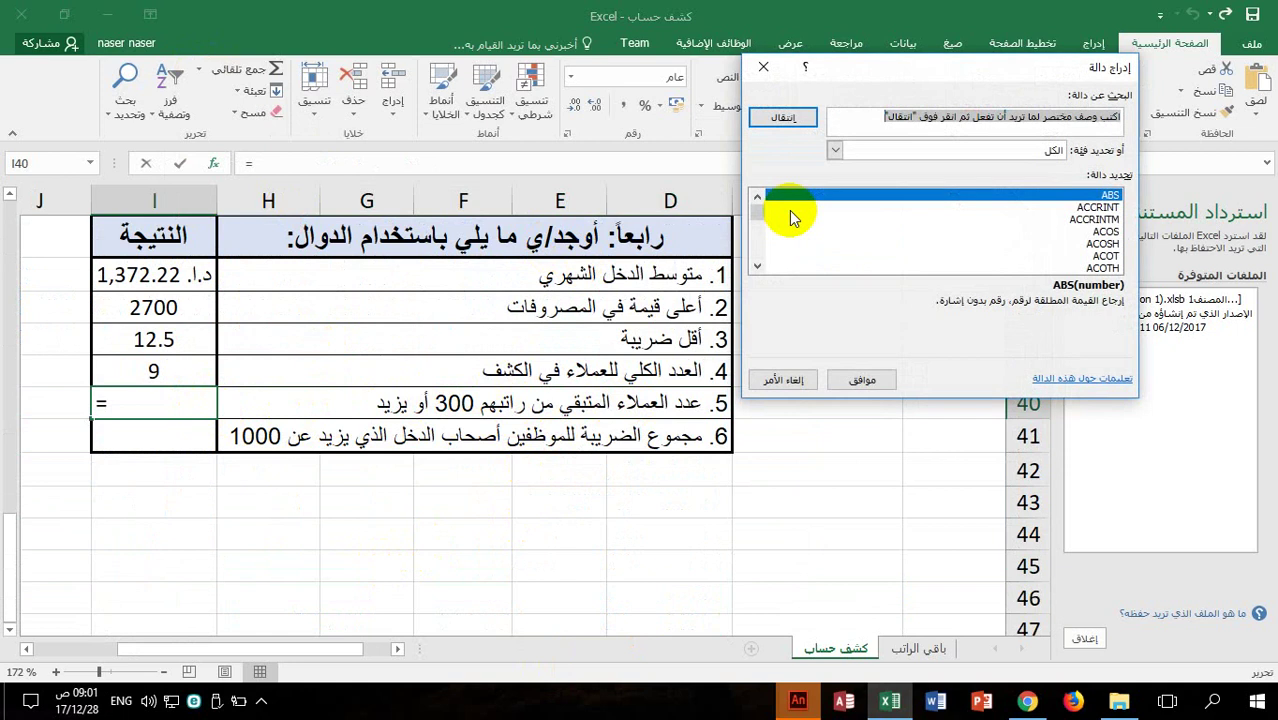
click(1082, 244)
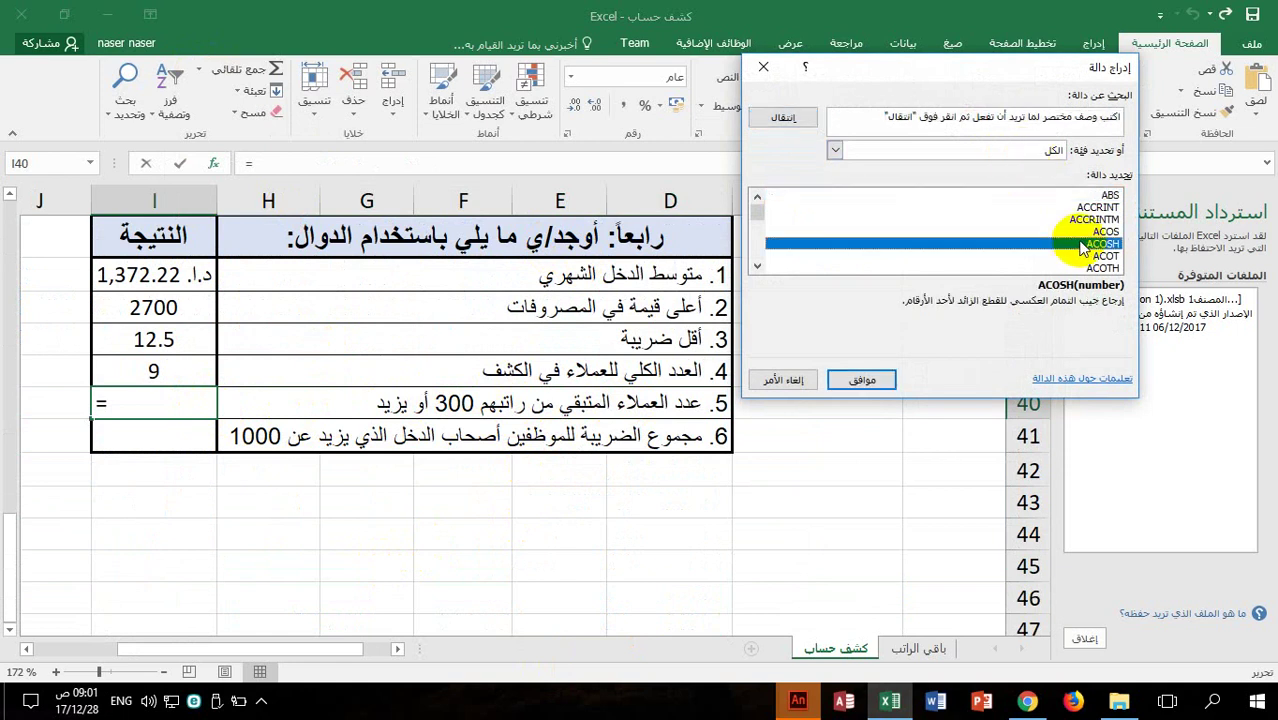
key(c)
key(Down)
key(Down)
key(Down)
key(Down)
key(Down)
key(Down)
key(Down)
key(Down)
key(Down)
key(Down)
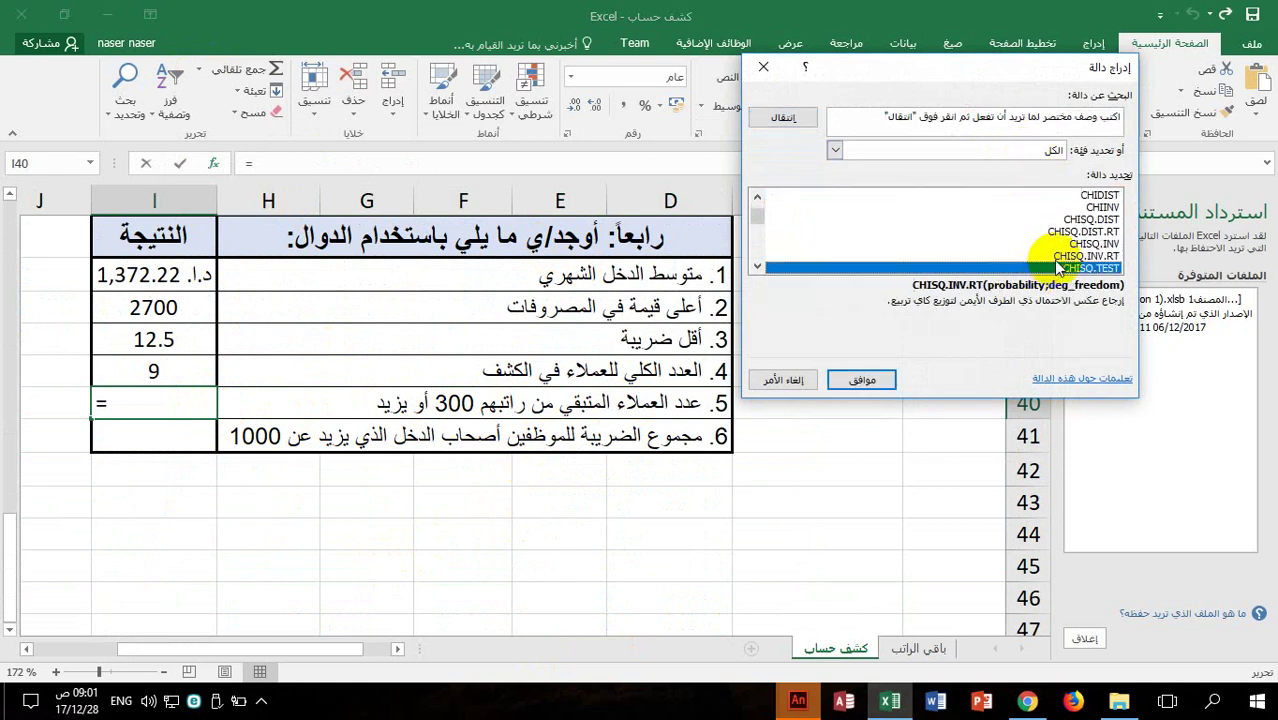
key(Down)
key(Down)
key(Down)
key(Down)
key(Down)
key(Down)
key(Down)
key(Down)
key(Down)
key(Down)
key(Down)
key(Down)
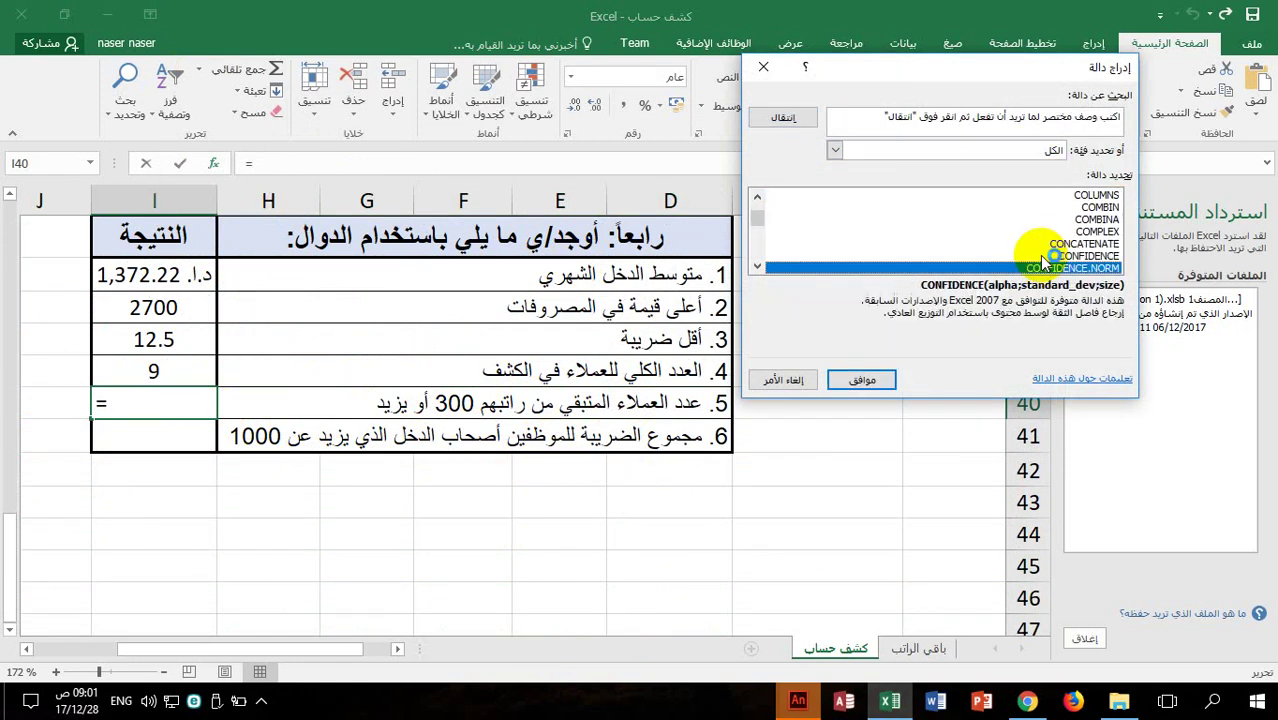
key(Down)
key(Down)
key(Down)
key(Down)
key(Down)
key(Down)
key(Down)
key(Down)
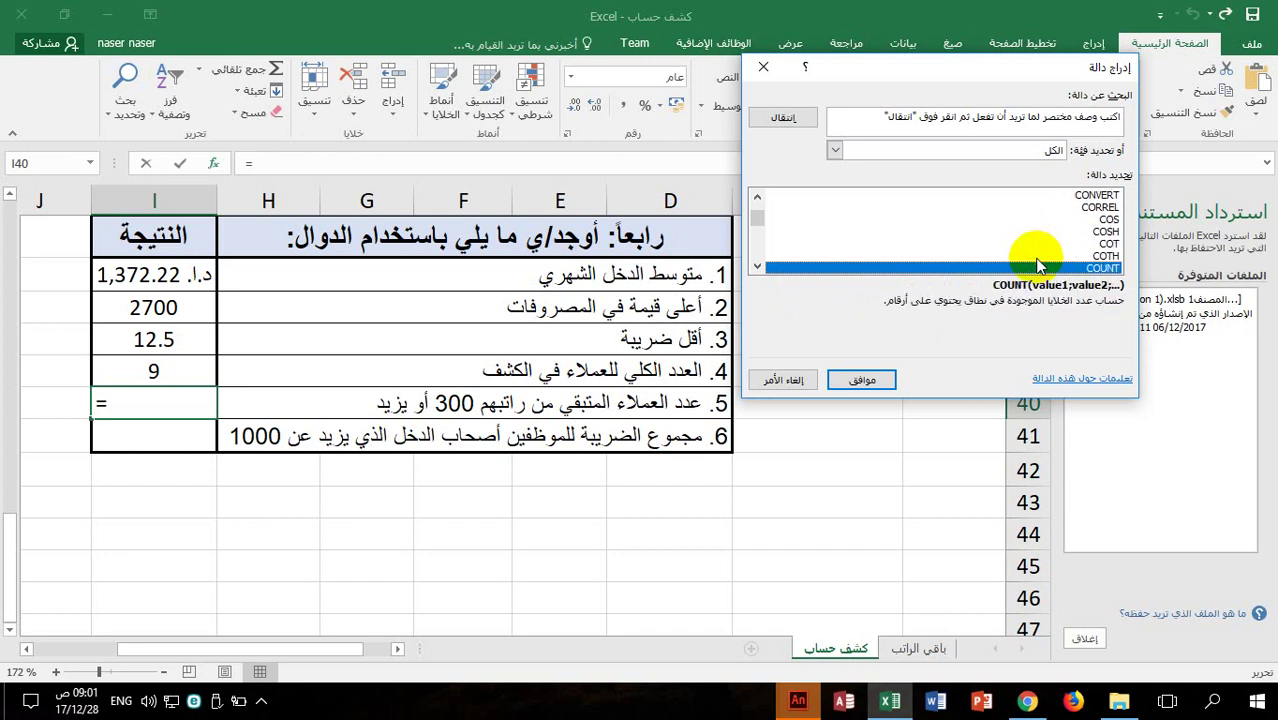
key(Down)
key(Down)
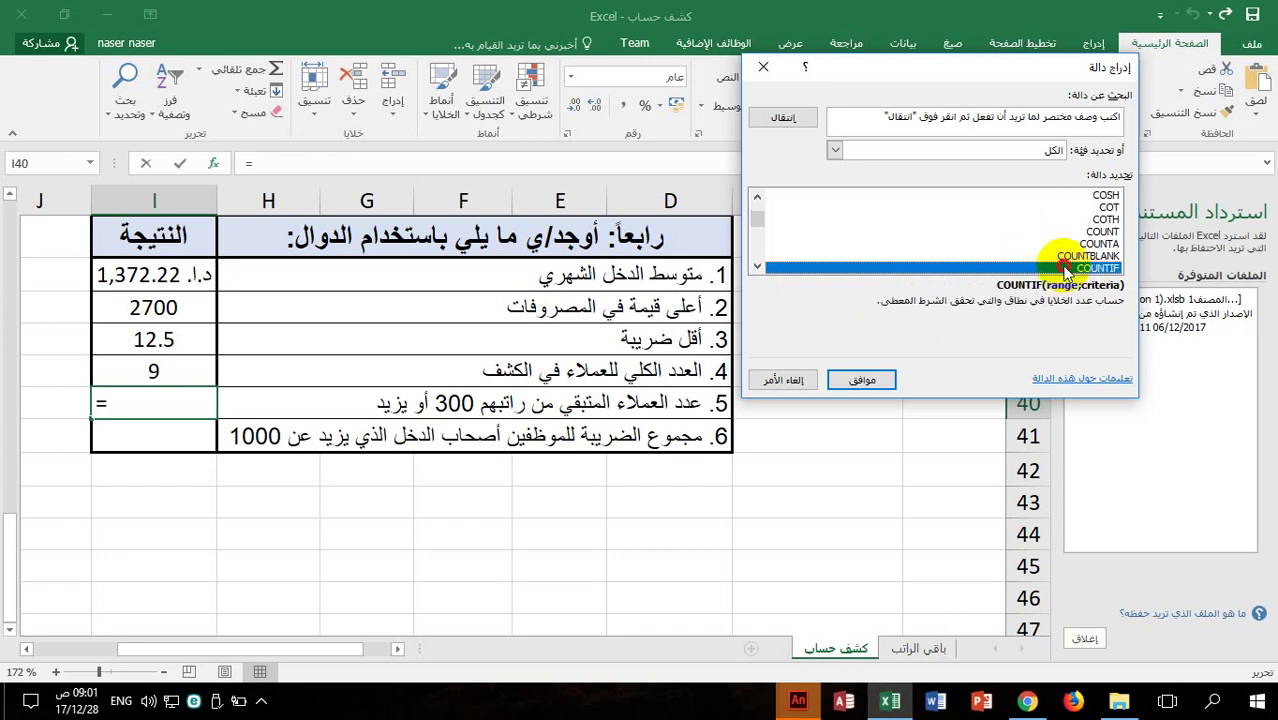
double_click(1067, 270)
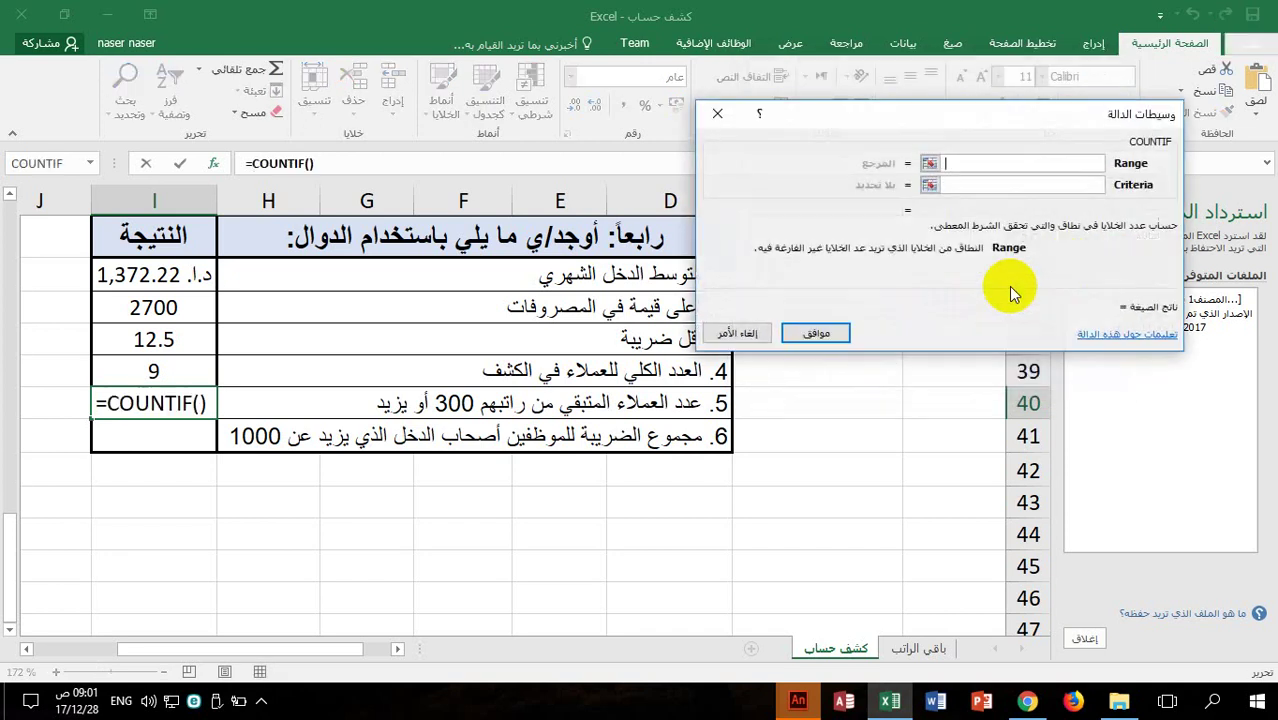
Set the COUNTIF range to the remaining salary cells G6:G14 with the criteria >=300, and complete the formula
scroll(540, 418, up, 13)
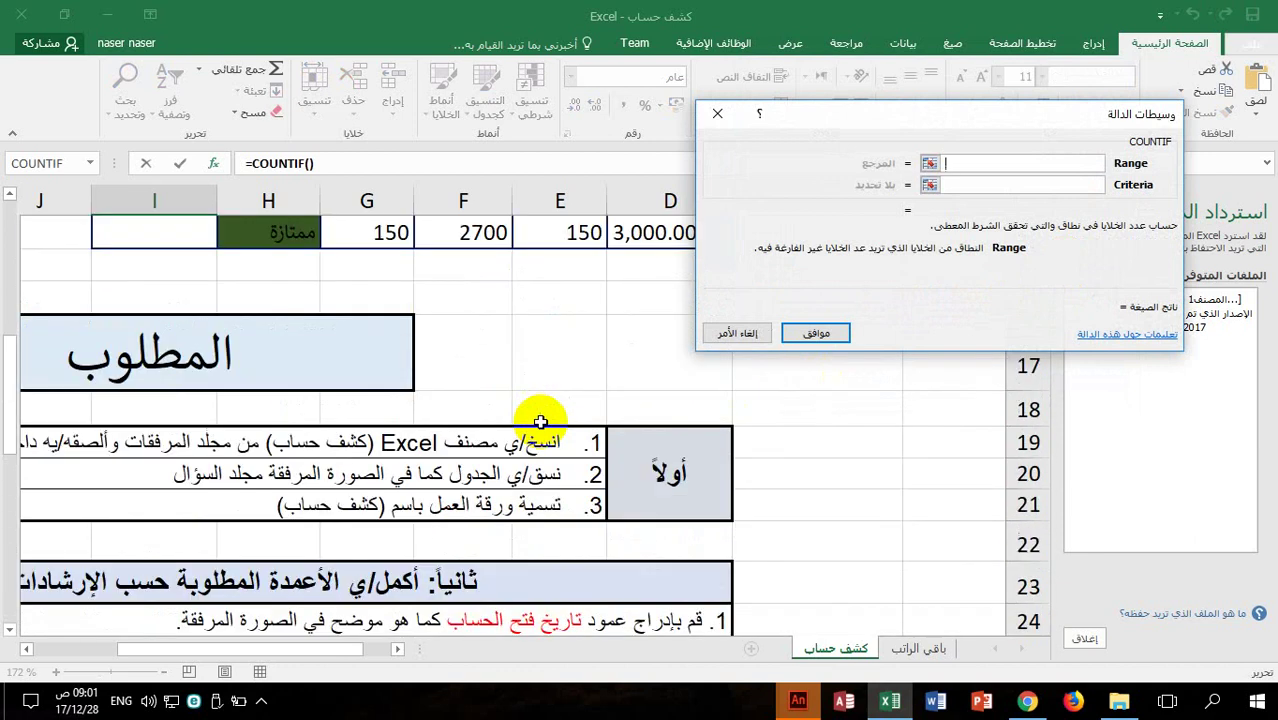
drag(388, 400, 393, 551)
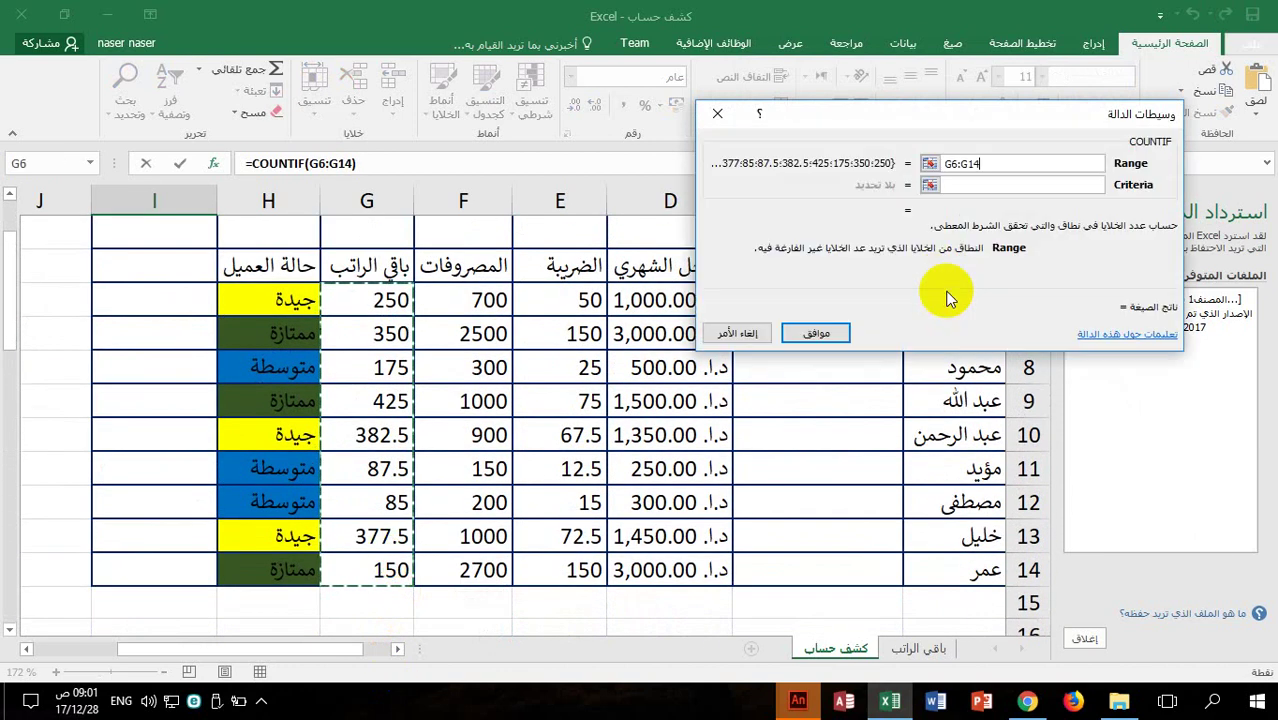
click(972, 187)
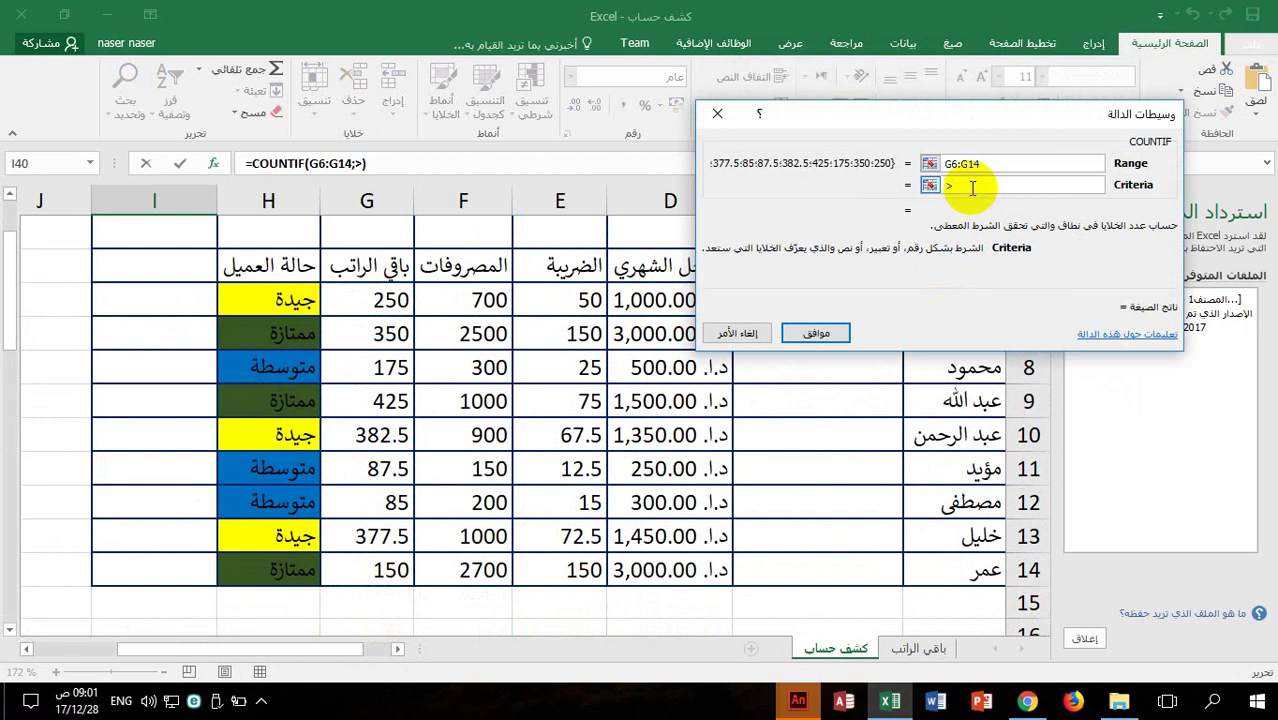
text(>=3)
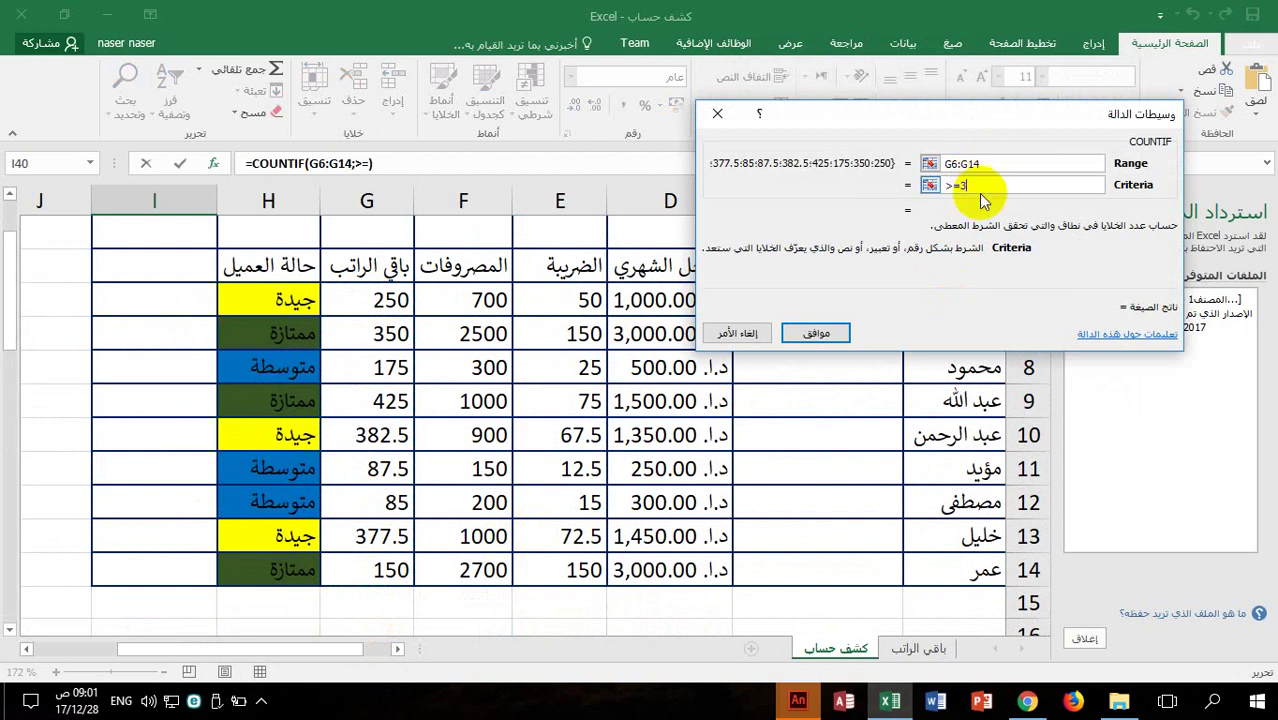
text(00)
click(816, 333)
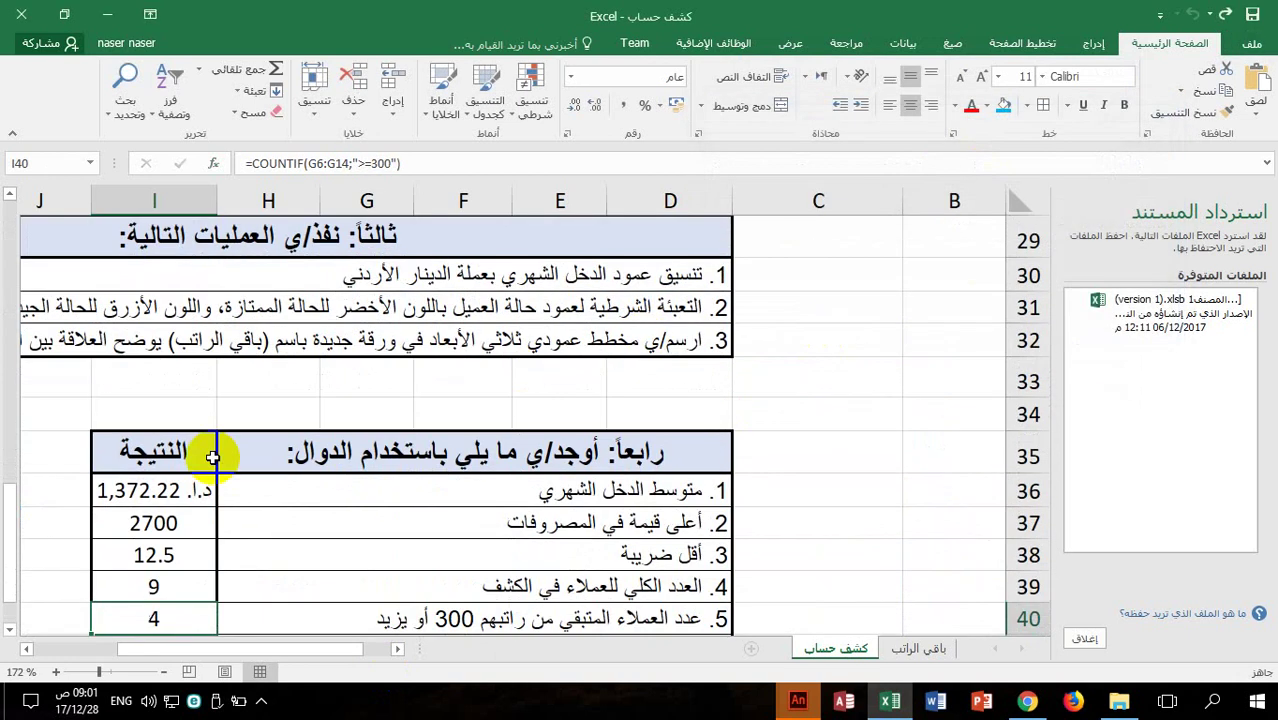
Insert the SUMIF function in I41 for the total tax of employees whose income exceeds 1000
scroll(213, 457, down, 1)
click(528, 578)
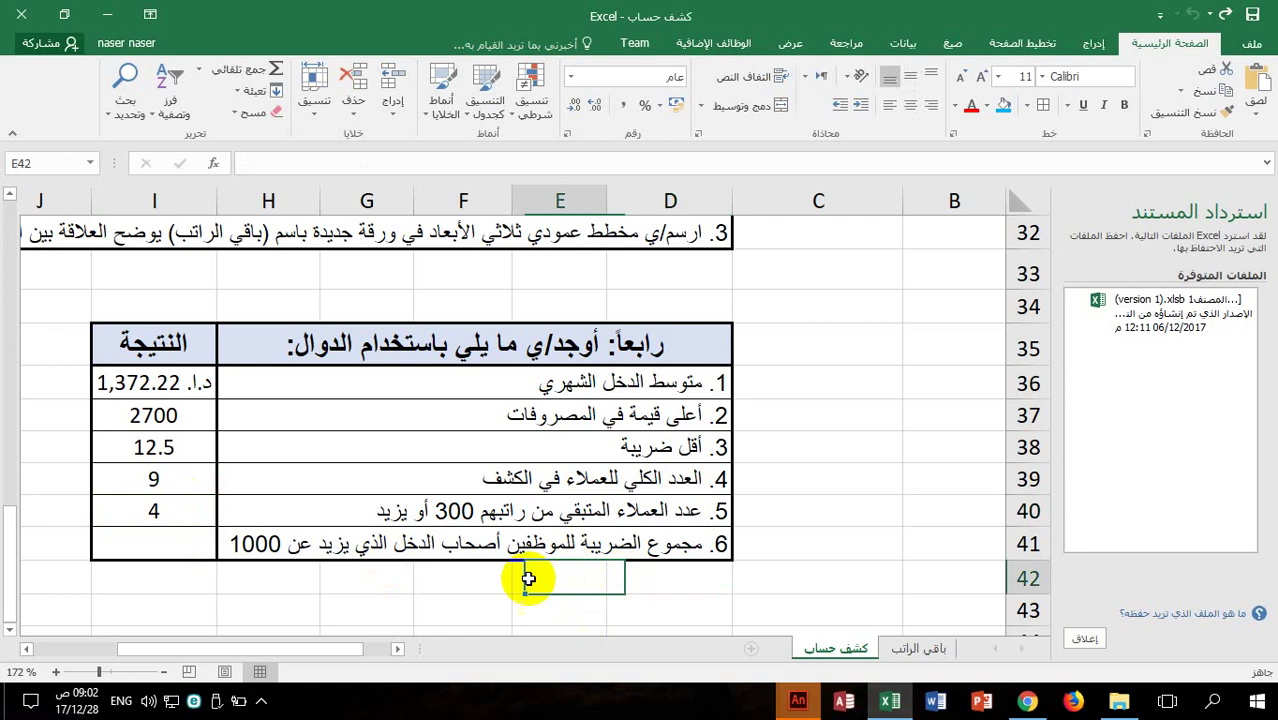
click(138, 540)
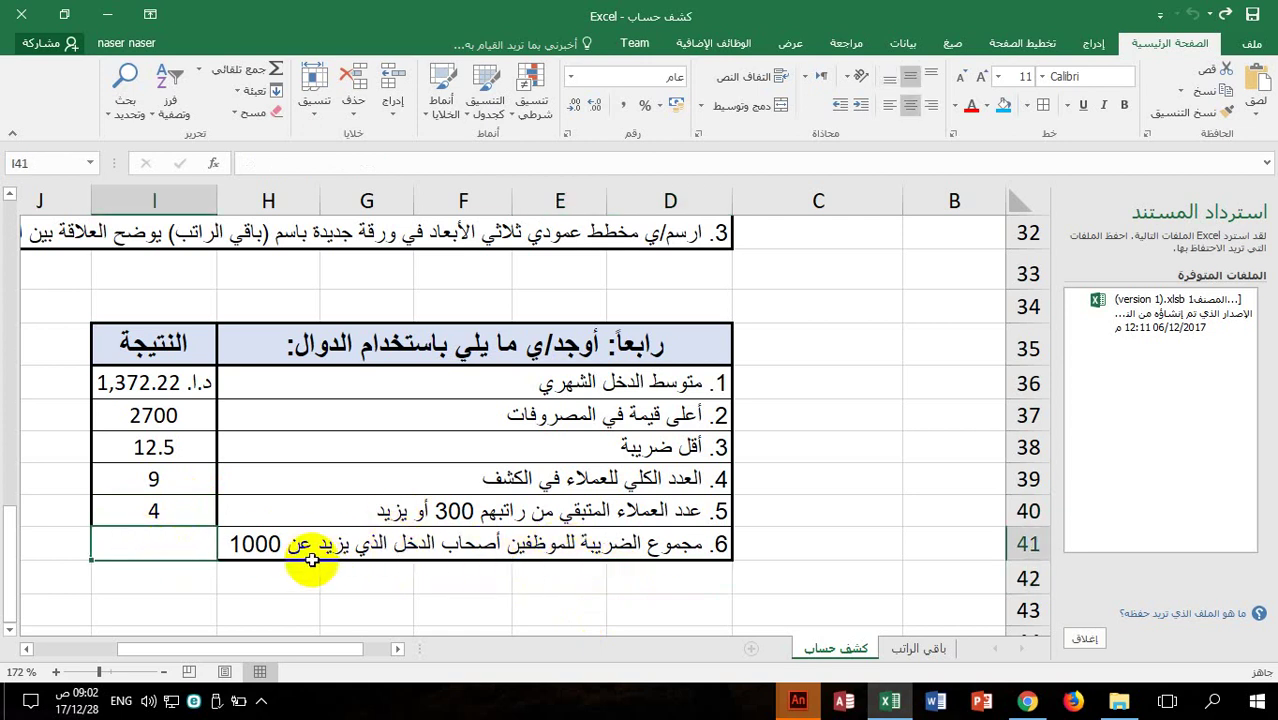
click(199, 69)
click(226, 212)
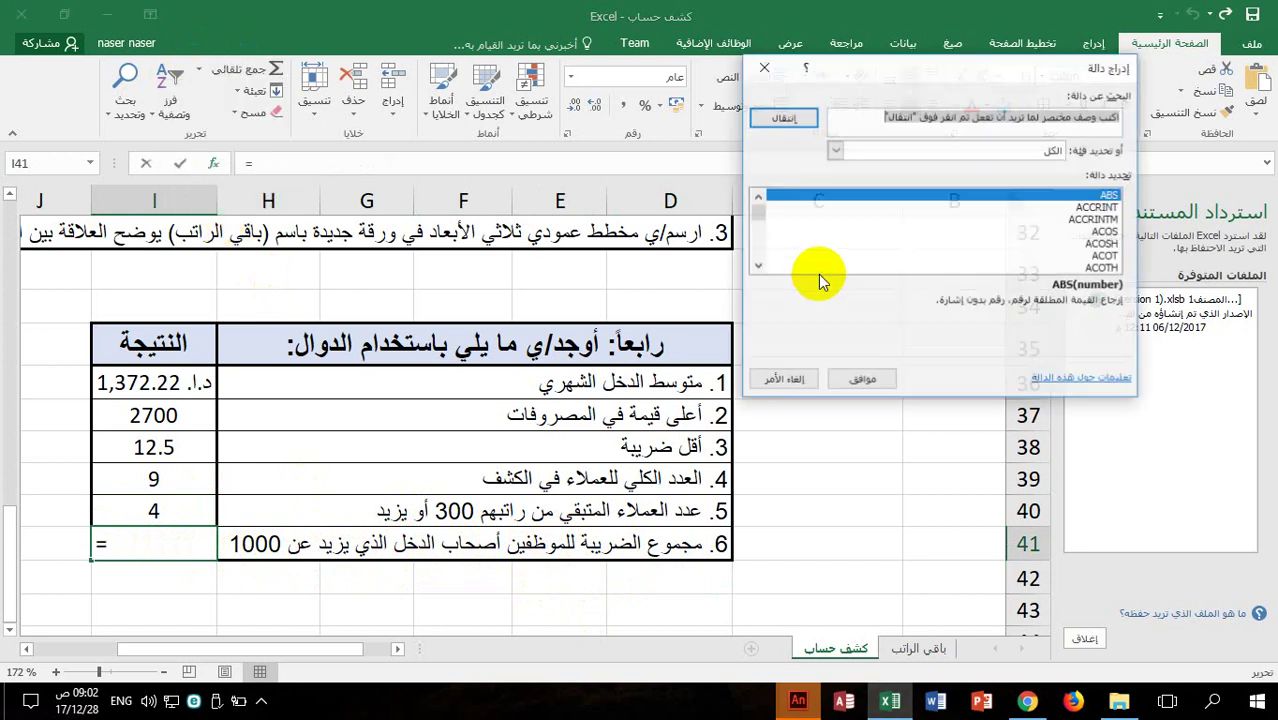
click(1093, 220)
scroll(1080, 230, down, 15)
scroll(1080, 230, down, 6)
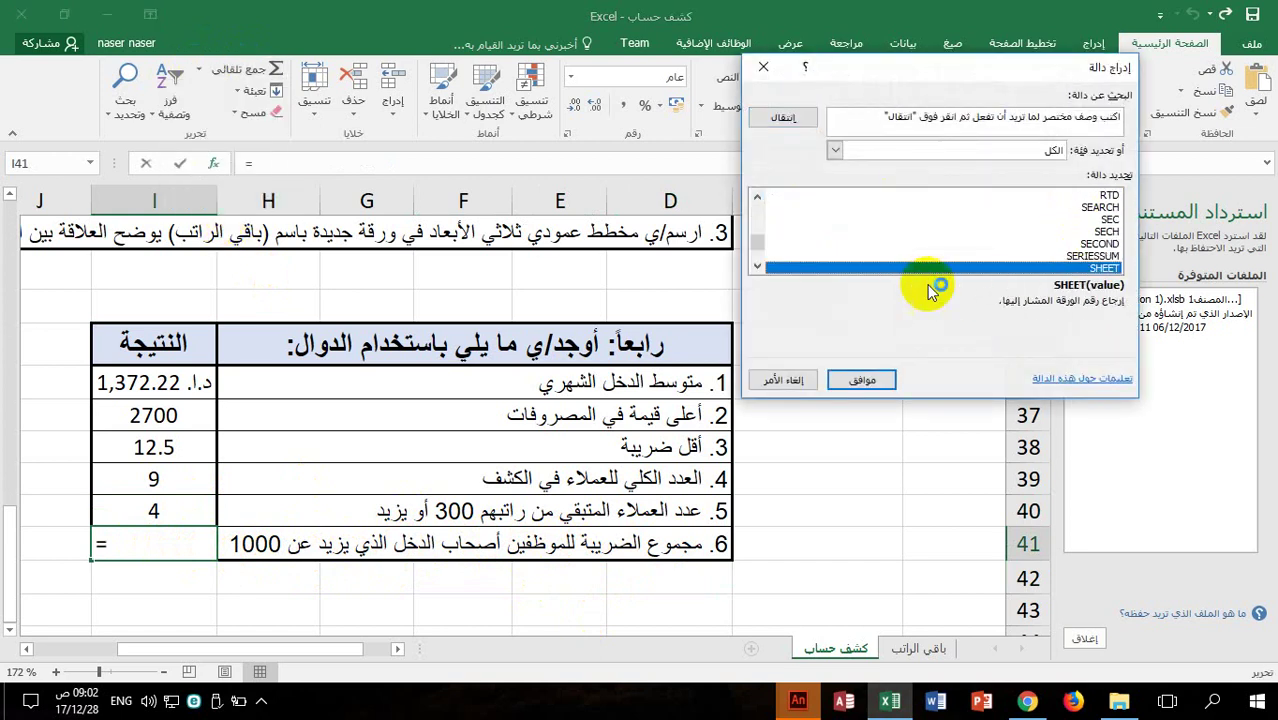
click(993, 257)
key(Down)
key(Down)
key(Down)
key(Down)
key(Down)
key(Down)
key(Down)
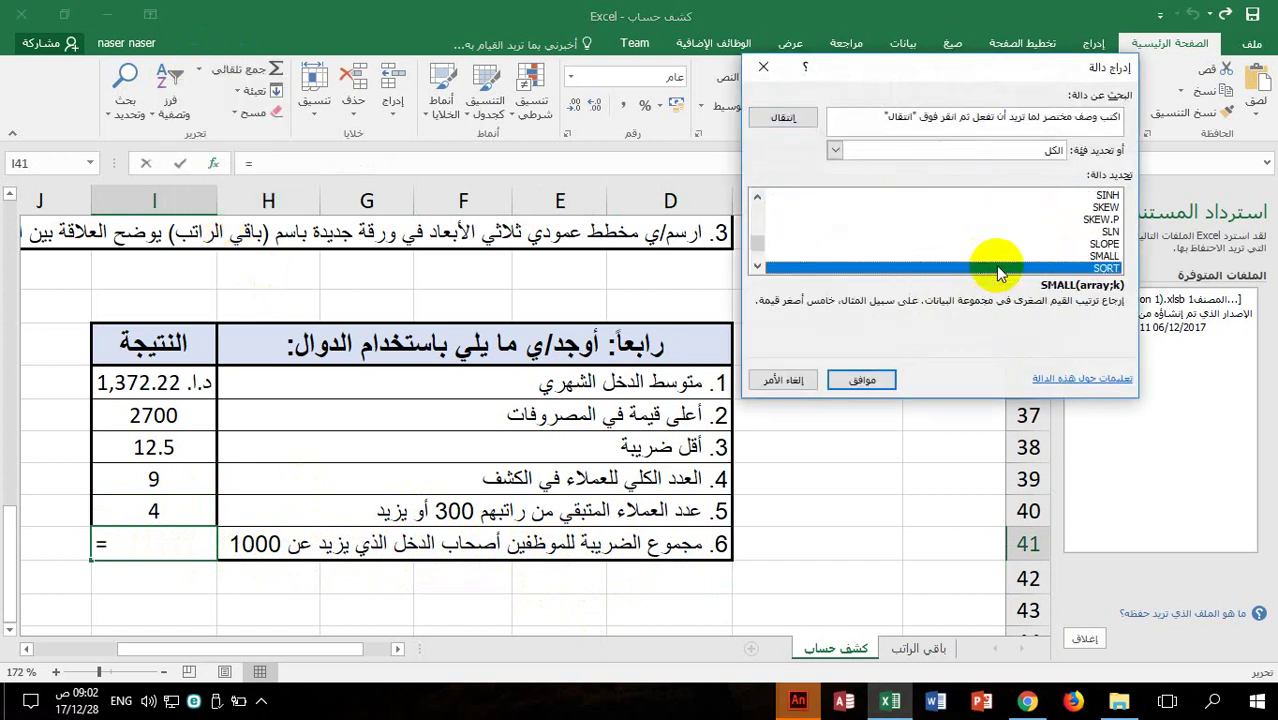
key(Down)
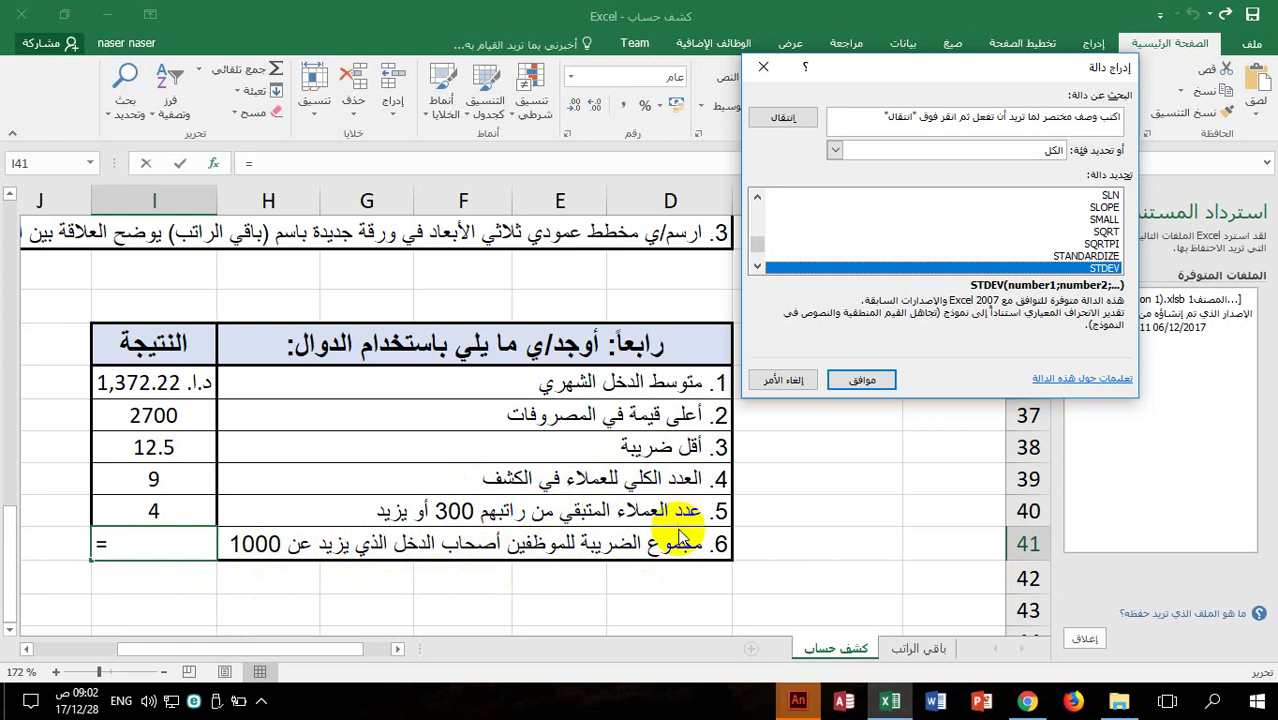
key(Down)
key(Down)
key(Down)
key(Down)
key(Down)
key(Down)
key(Down)
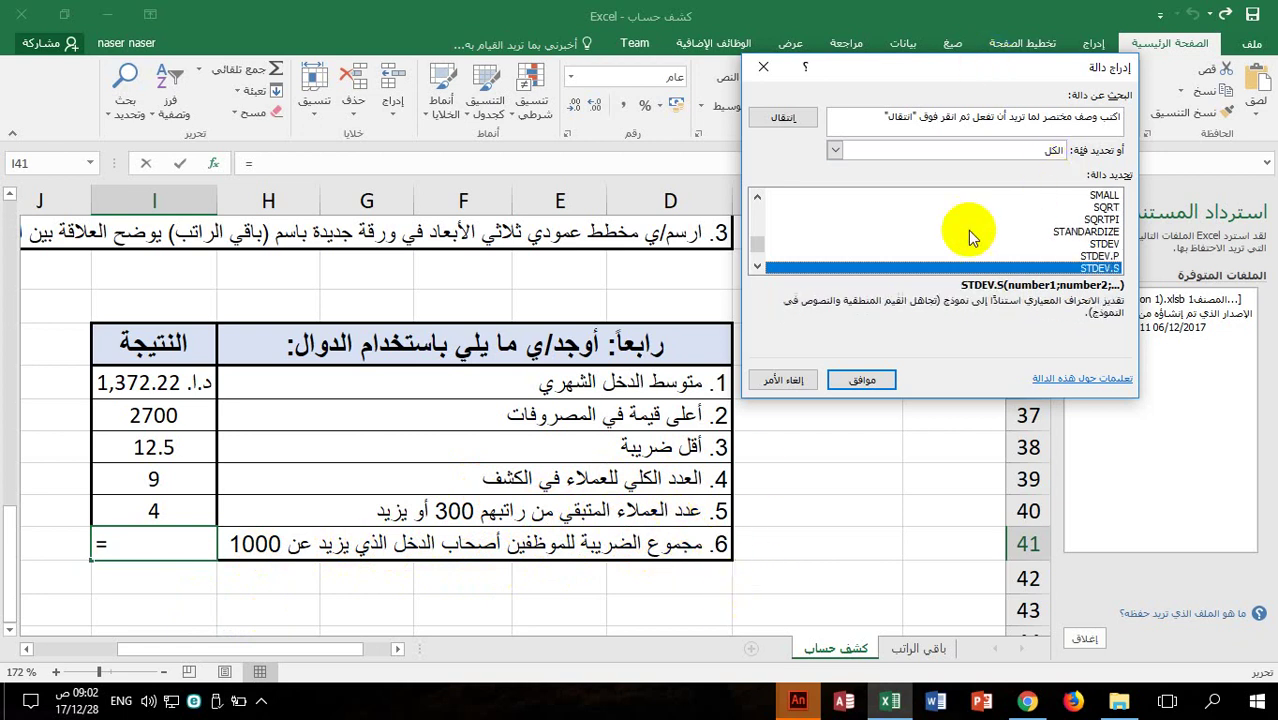
key(Down)
key(Down)
key(Down)
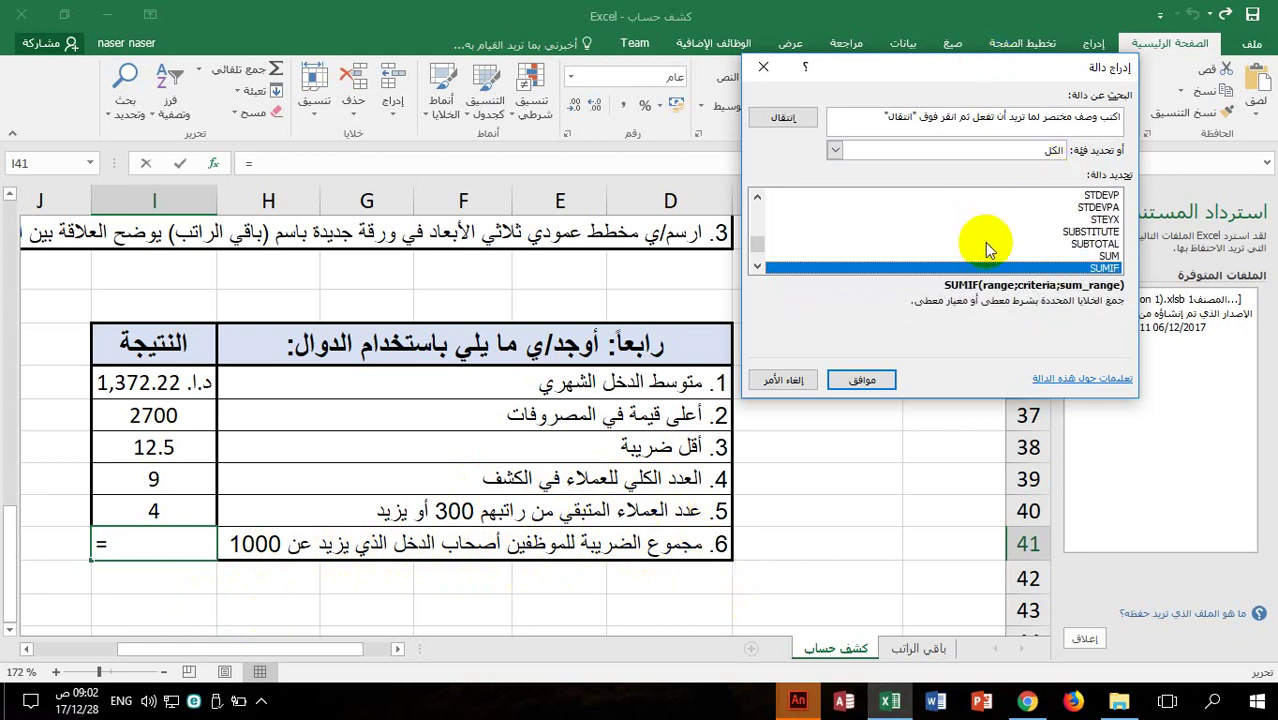
click(1082, 270)
double_click(1080, 270)
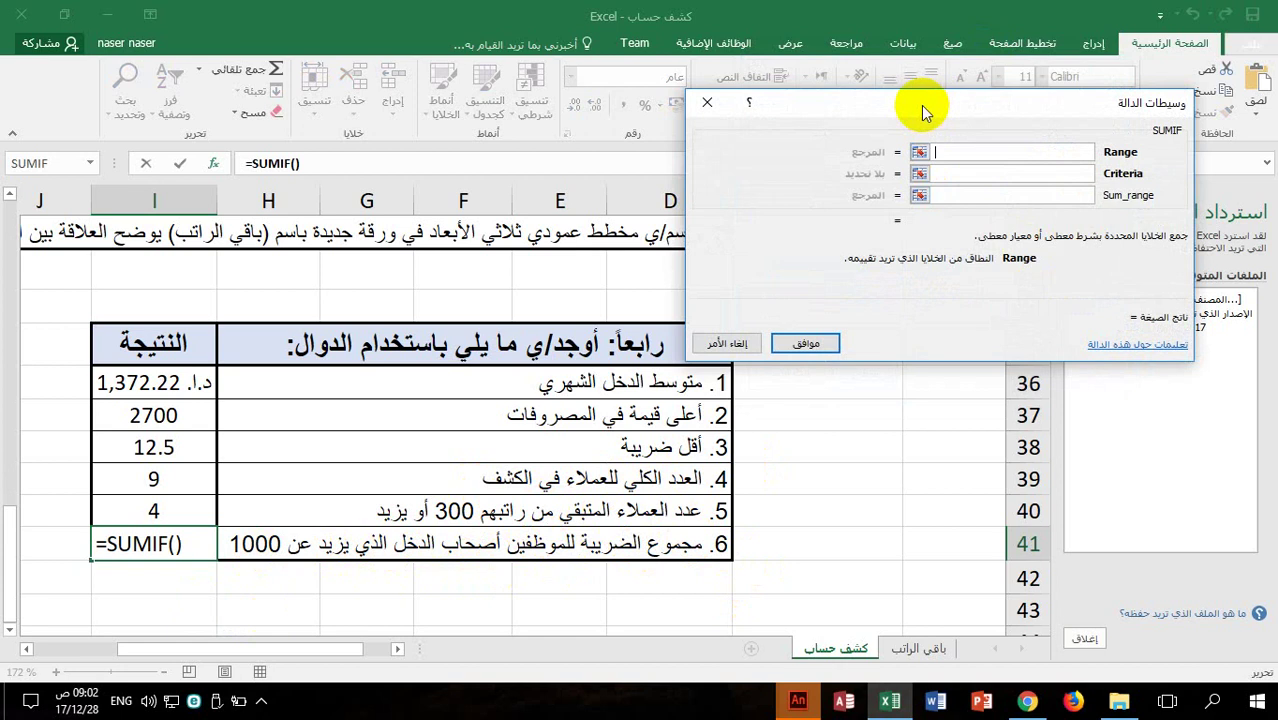
Set the SUMIF range to the monthly income cells D6:D14, moving the arguments dialog off the data
drag(921, 105, 798, 331)
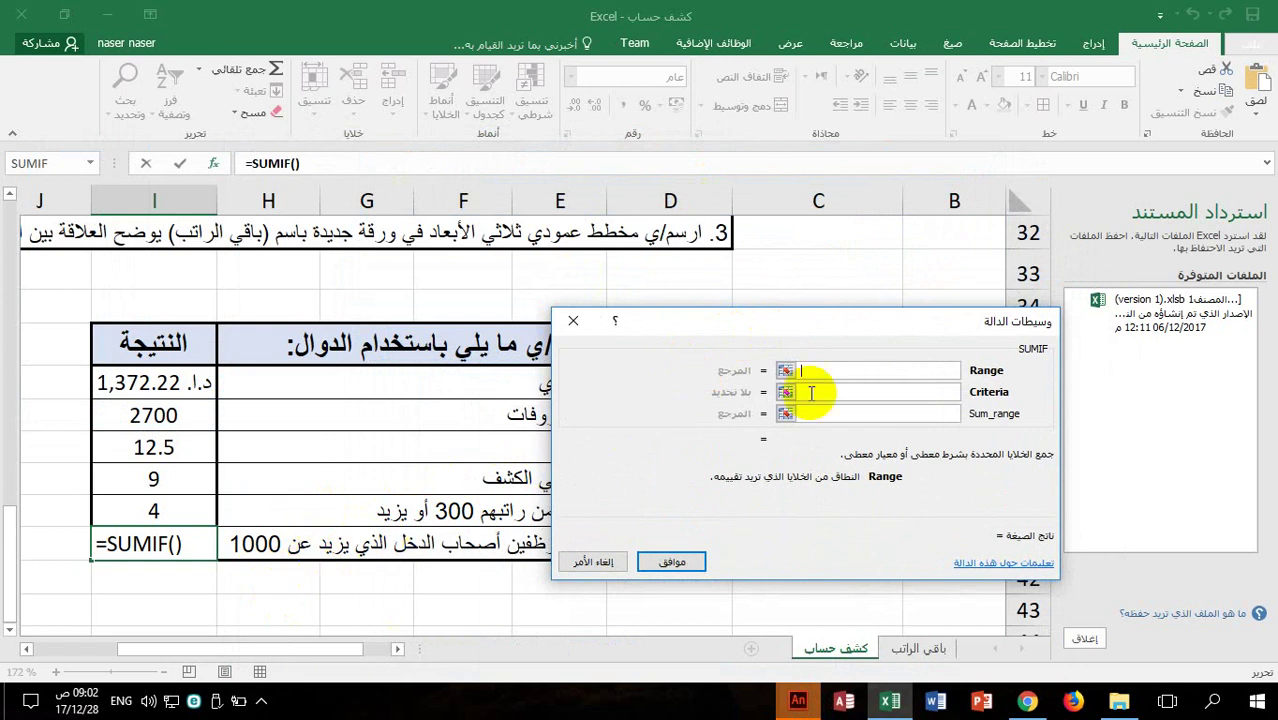
drag(725, 322, 566, 519)
scroll(695, 385, up, 10)
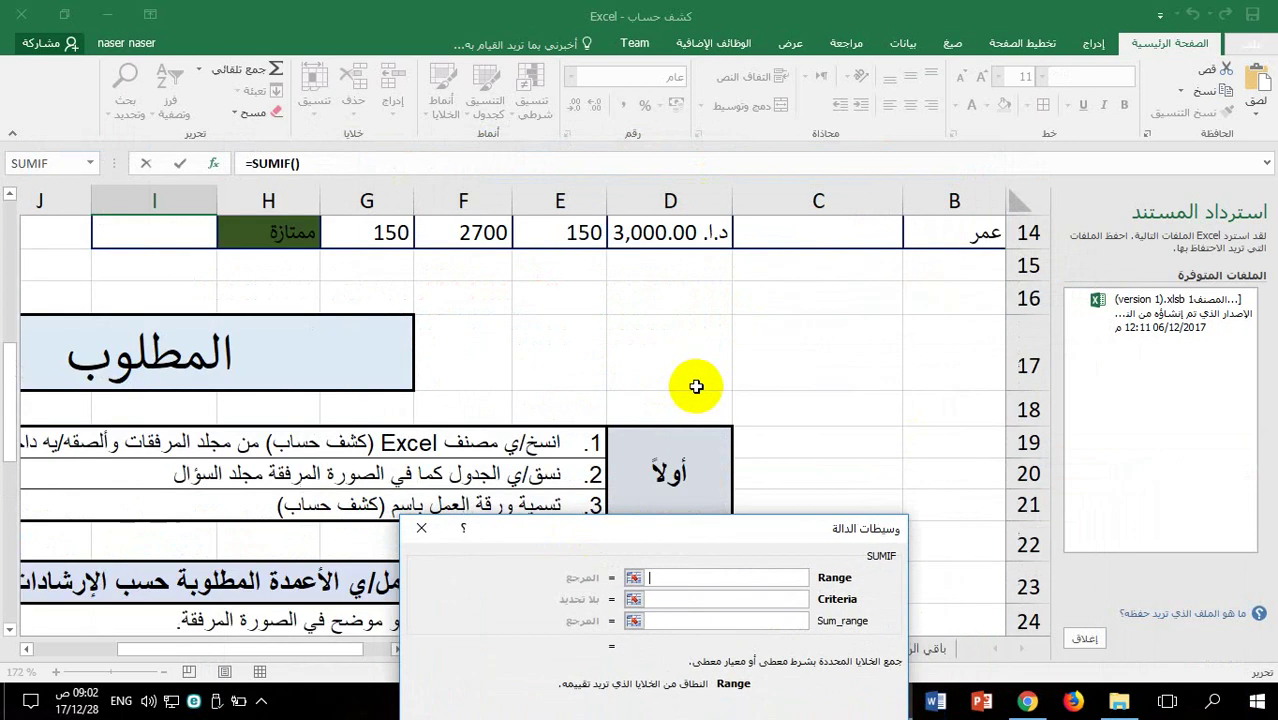
scroll(665, 400, down, 2)
scroll(672, 395, up, 2)
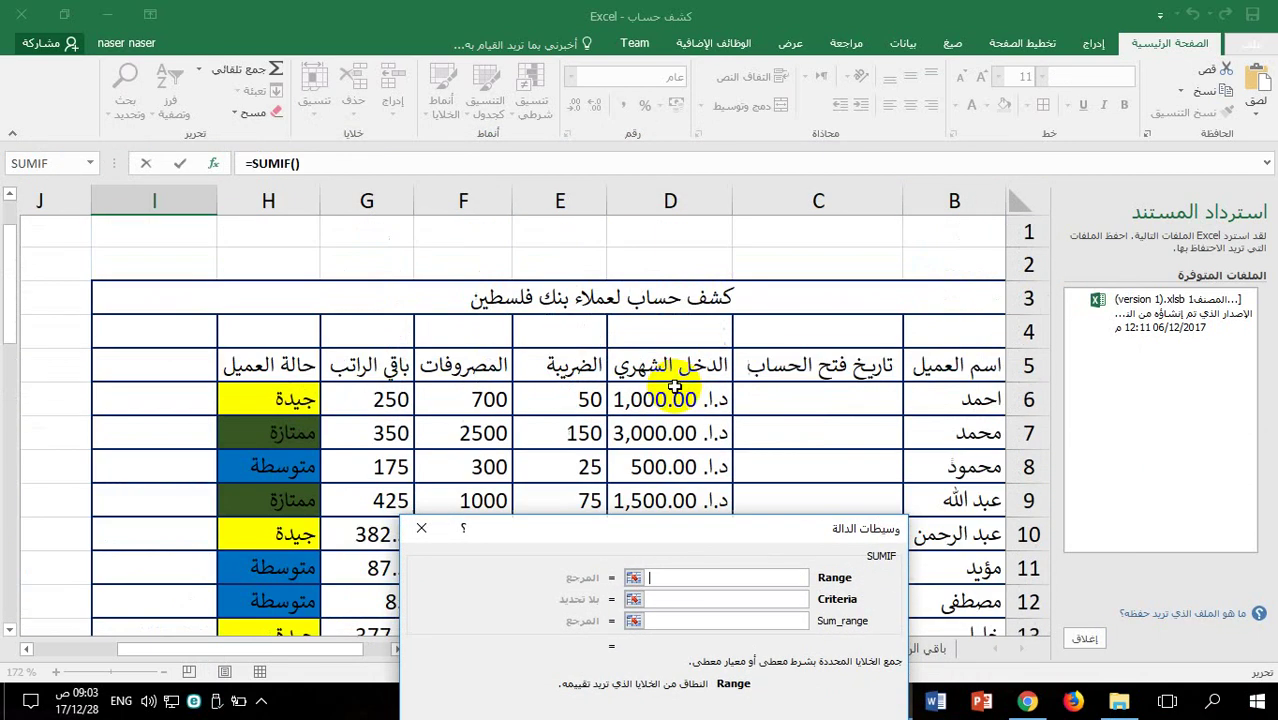
drag(668, 393, 1018, 140)
Set the SUMIF criteria to >1000 and the sum range to the tax cells E6:E14, and complete the formula
scroll(608, 335, down, 2)
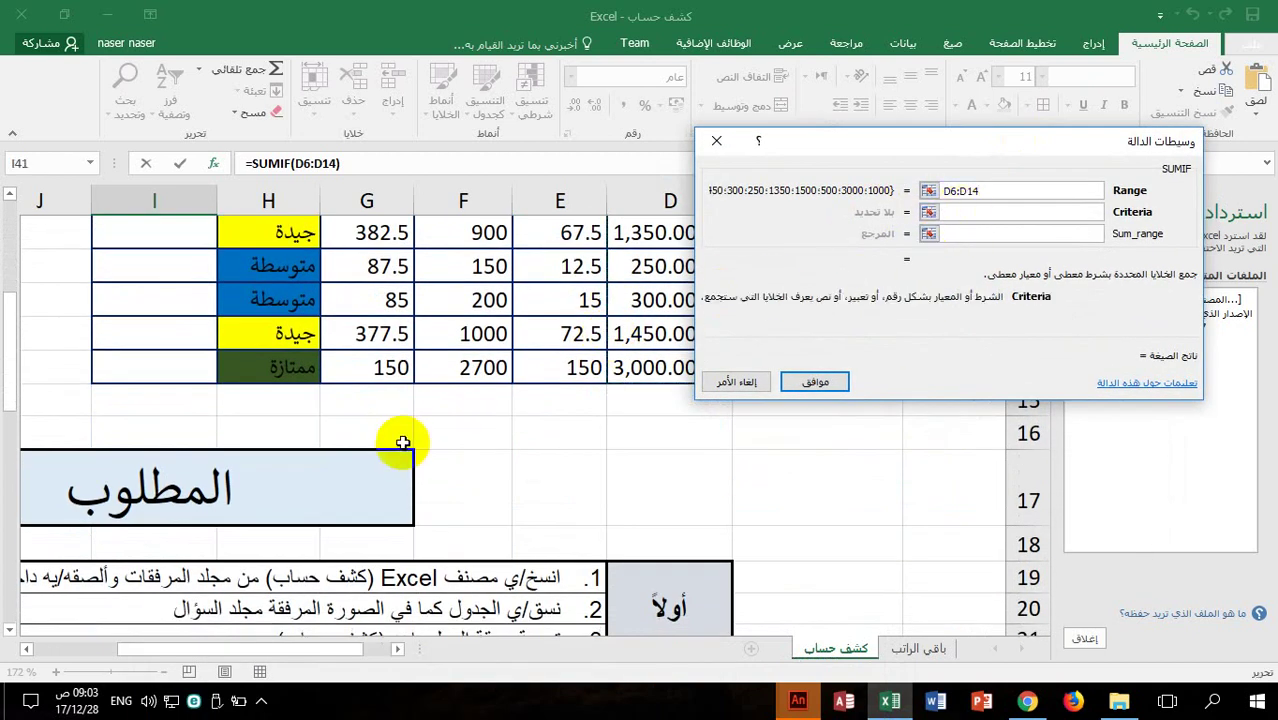
scroll(430, 430, down, 6)
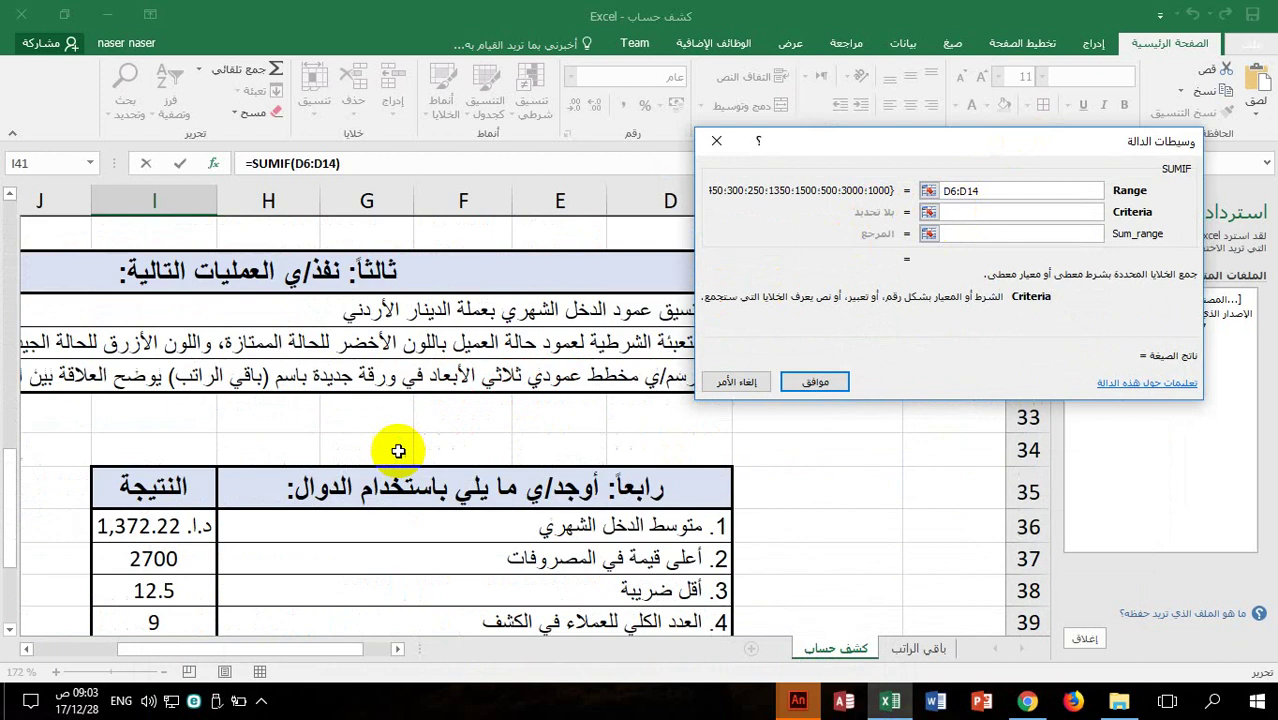
scroll(330, 490, down, 1)
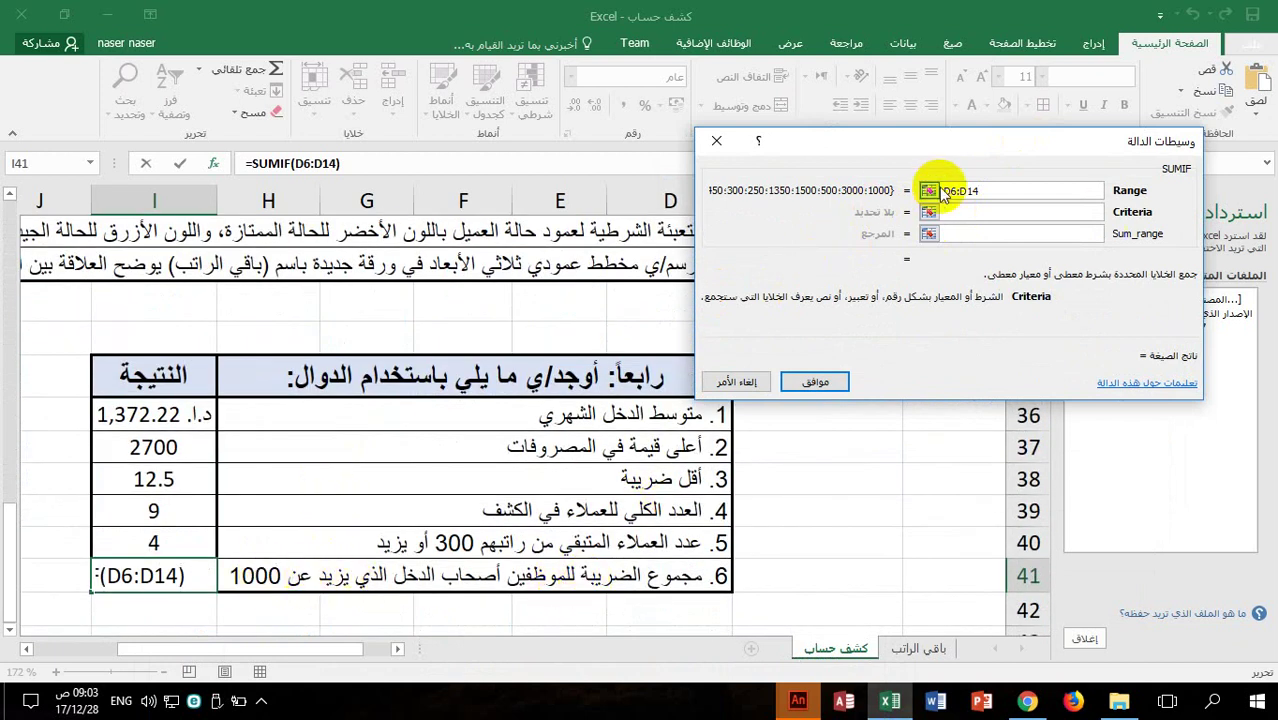
text(>1000)
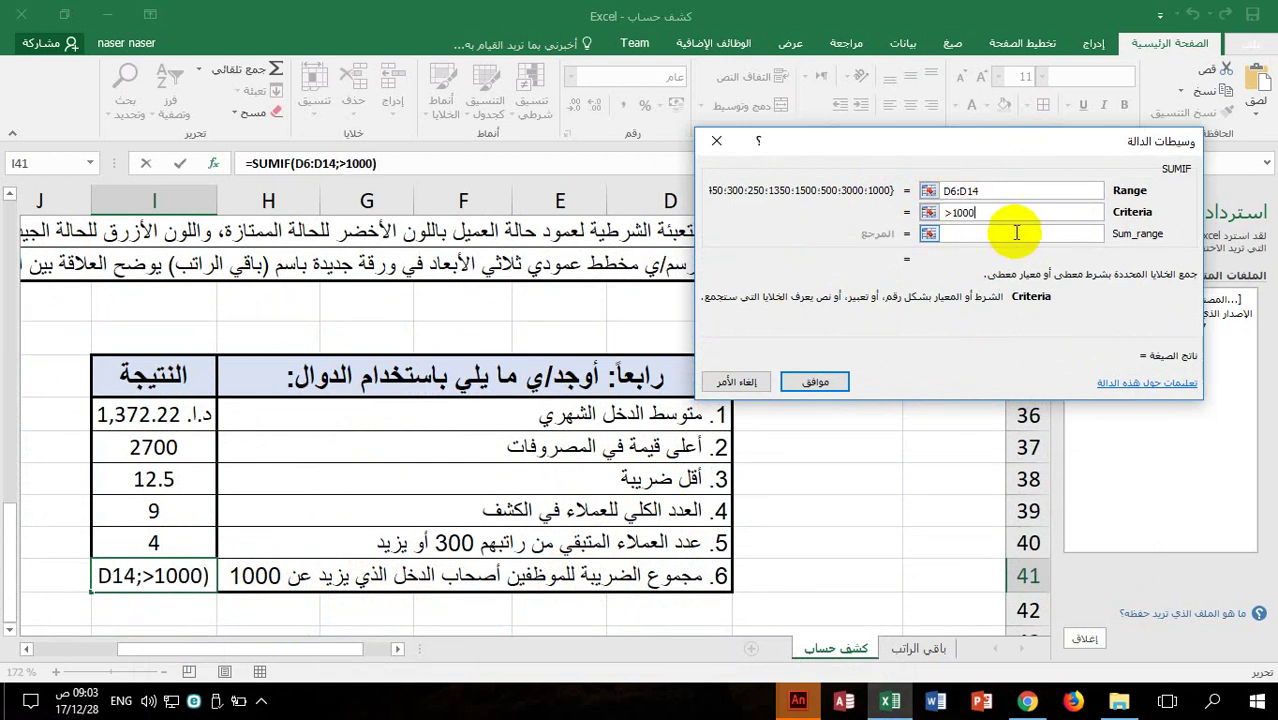
click(1016, 232)
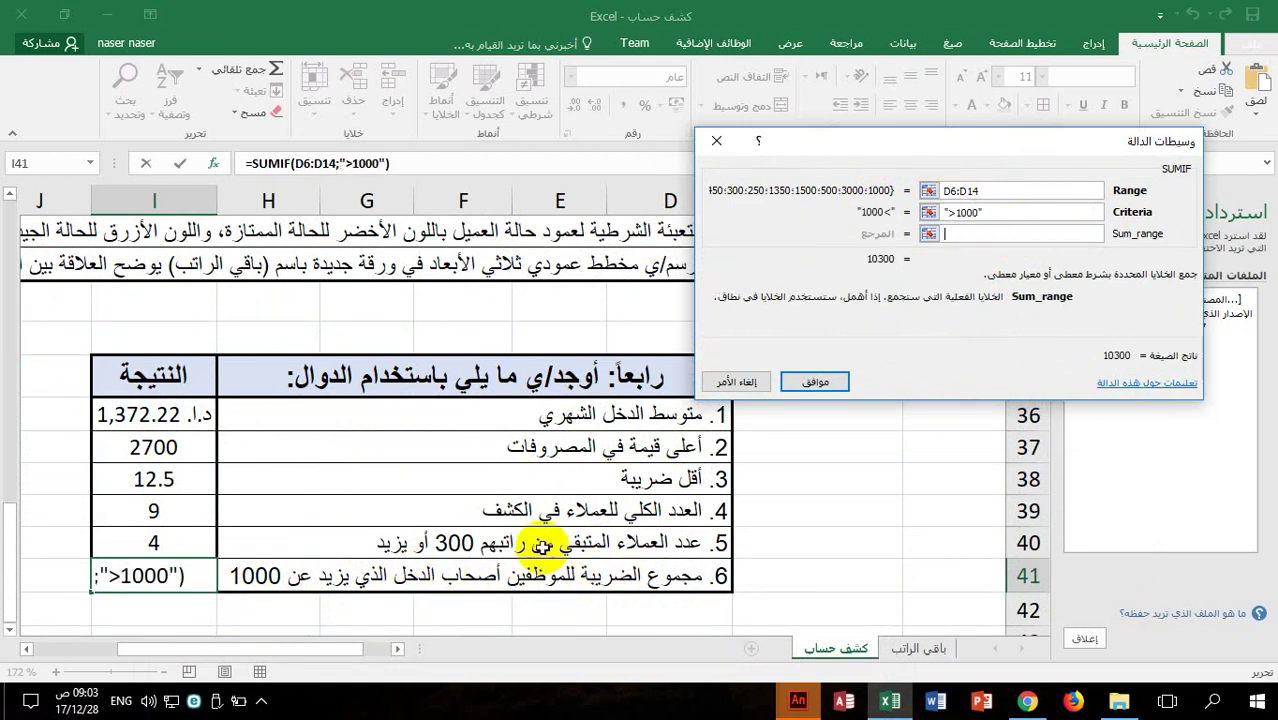
scroll(585, 542, up, 10)
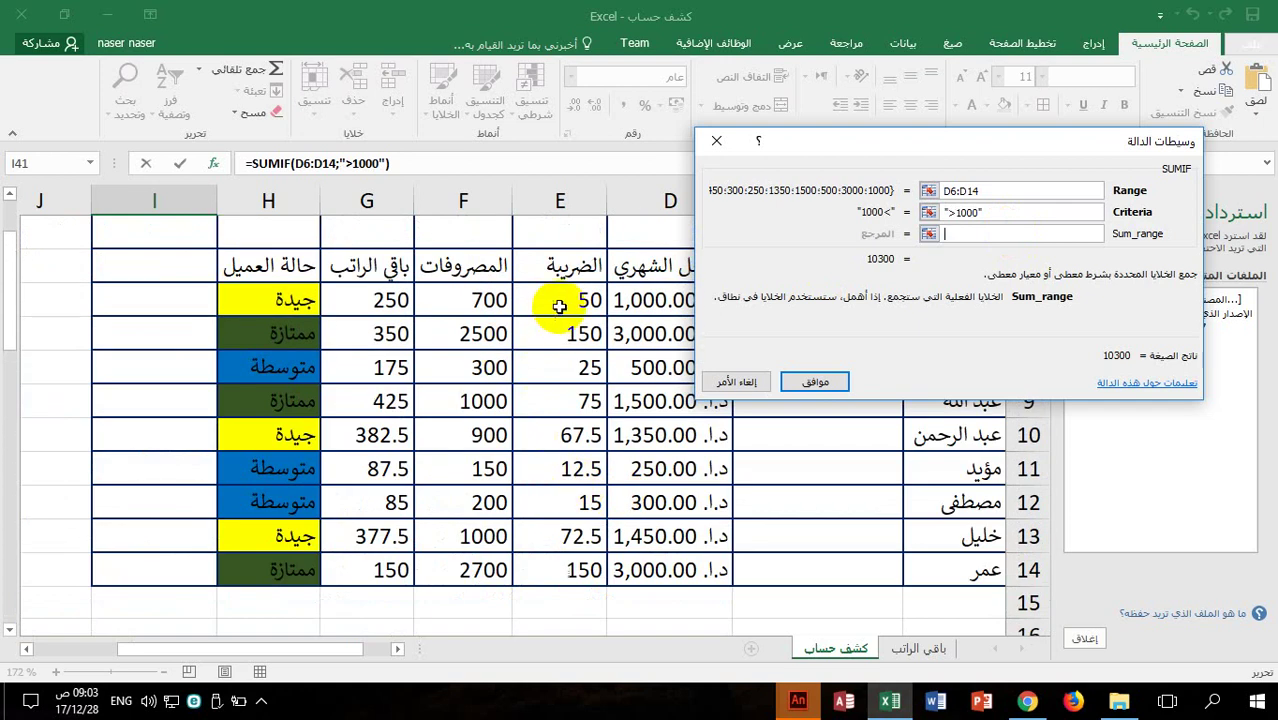
drag(560, 306, 533, 580)
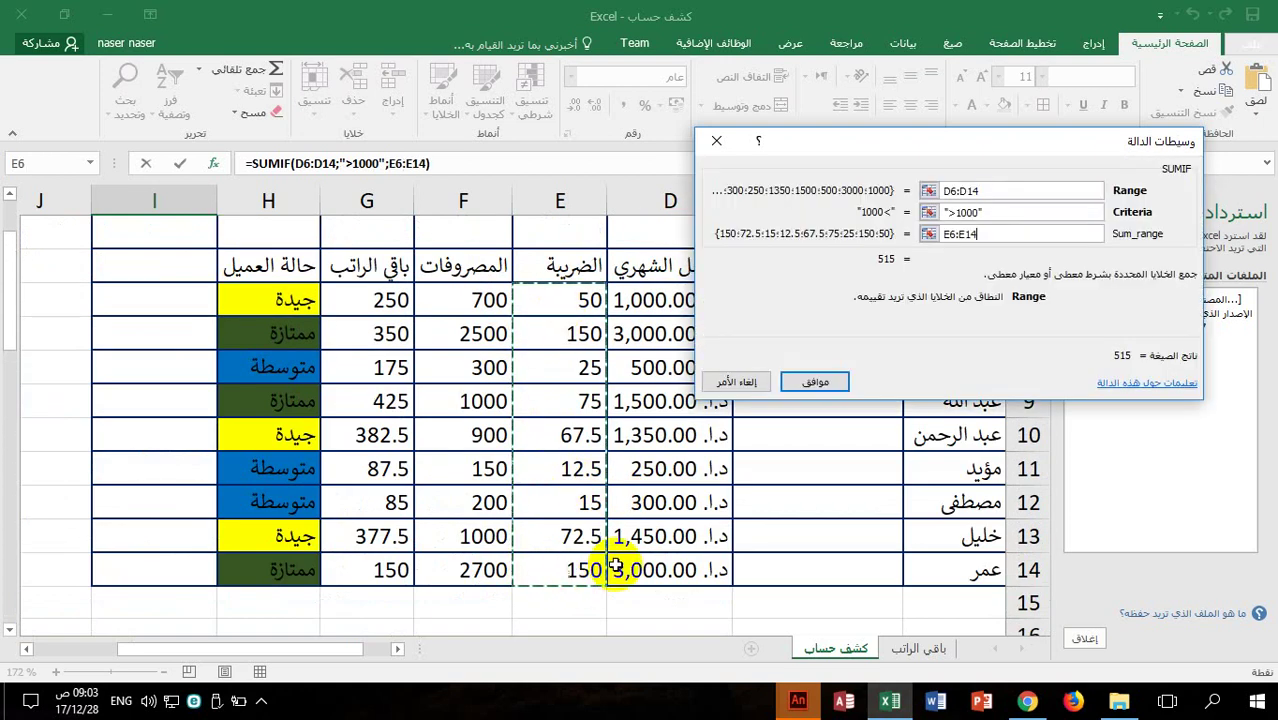
click(819, 382)
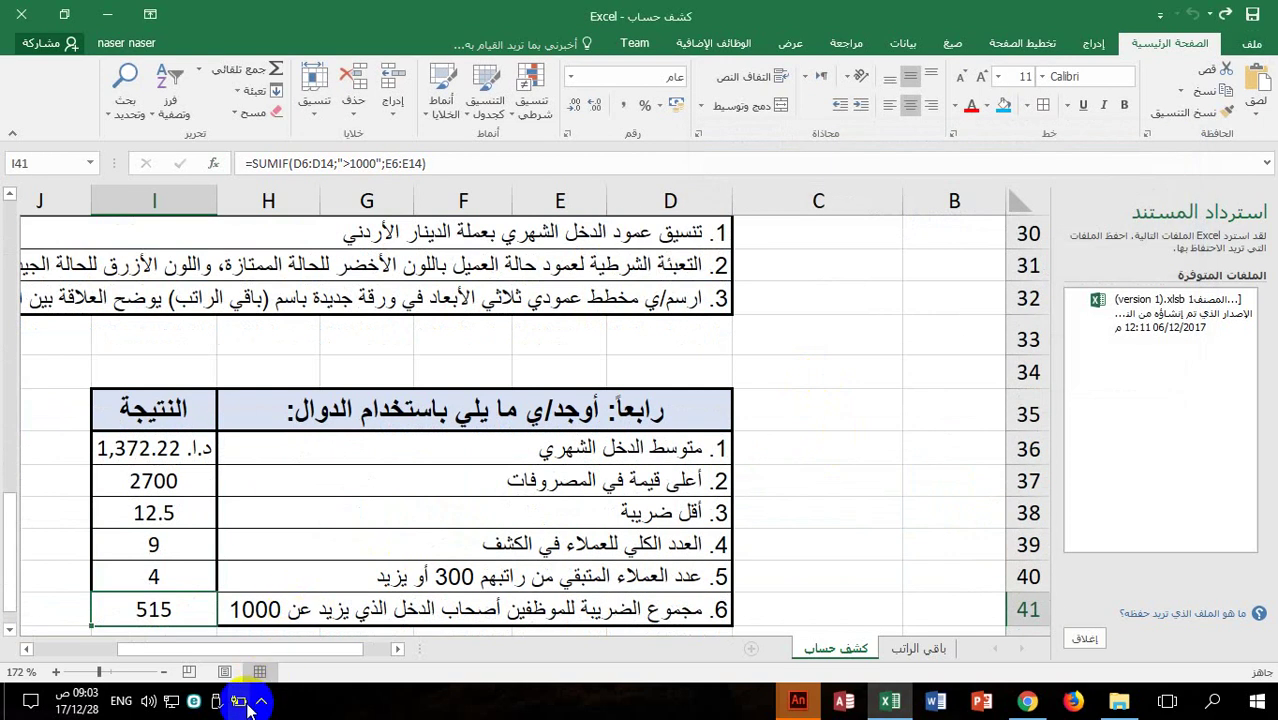
click(261, 702)
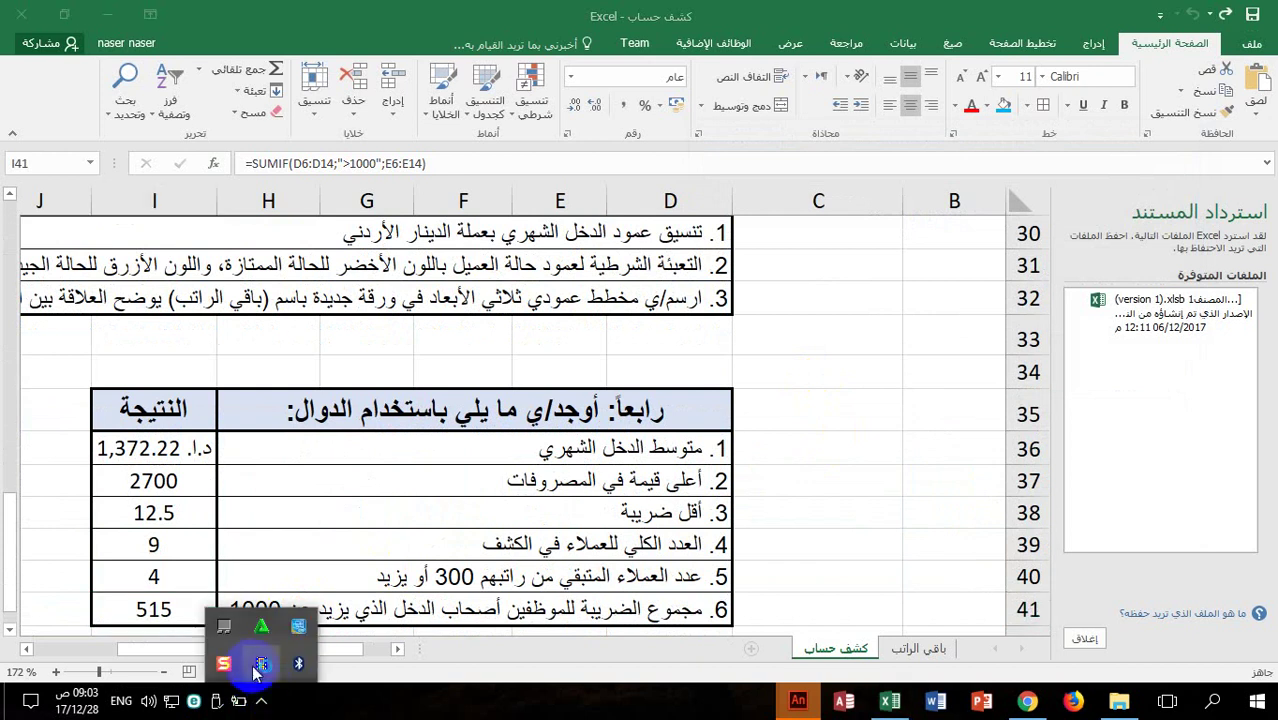